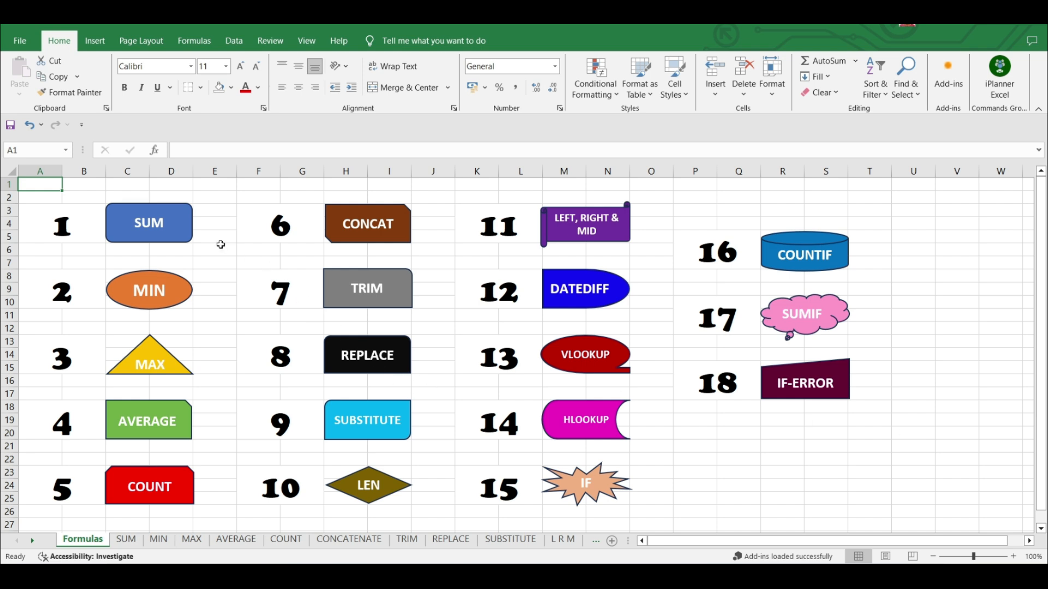
Open the SUM sheet from the formula overview and highlight the item totals in D2:D5.
click(156, 222)
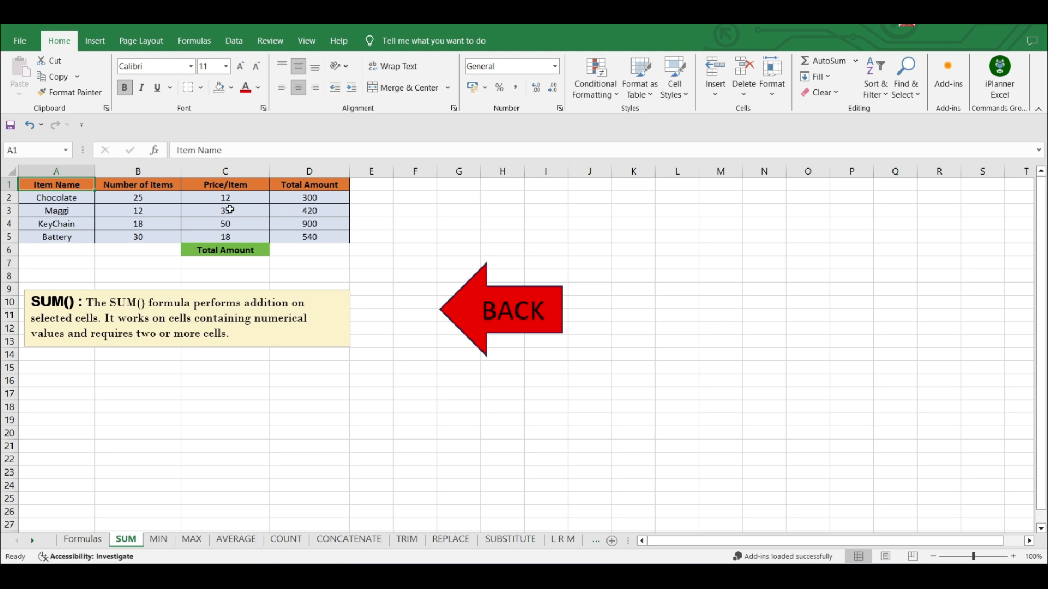
click(249, 186)
click(294, 184)
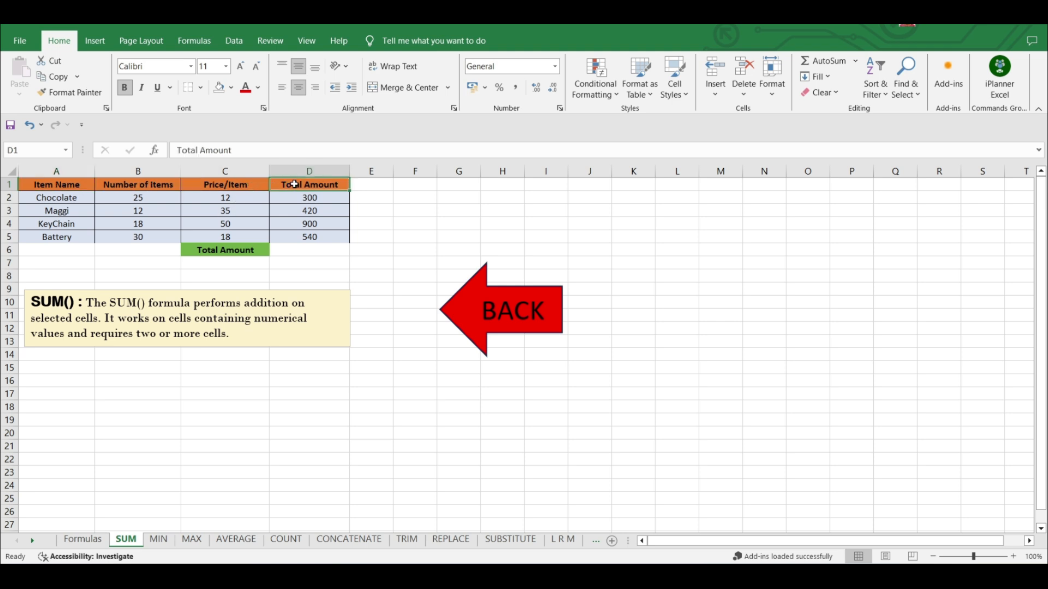
click(296, 250)
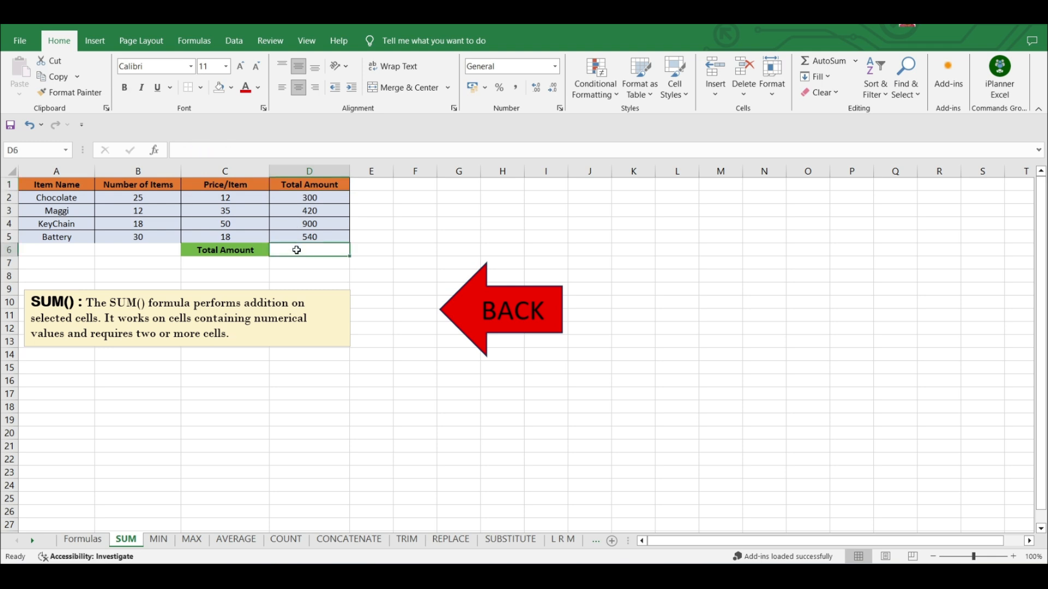
drag(305, 200, 306, 236)
Calculate the overall Total Amount in cell D6 with the formula =SUM(D2:D5).
click(306, 250)
text(=)
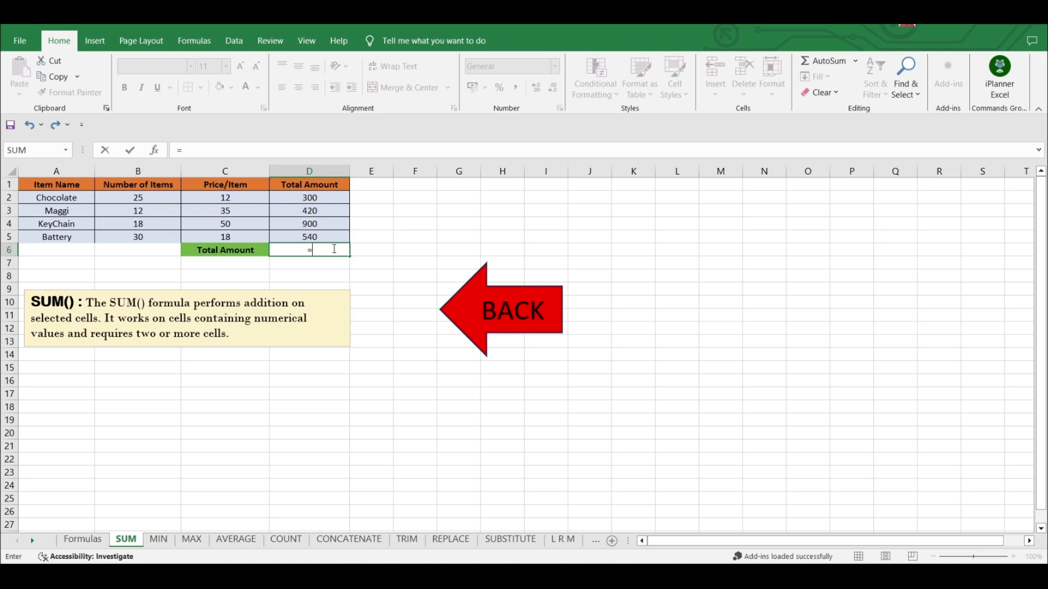
text(SU)
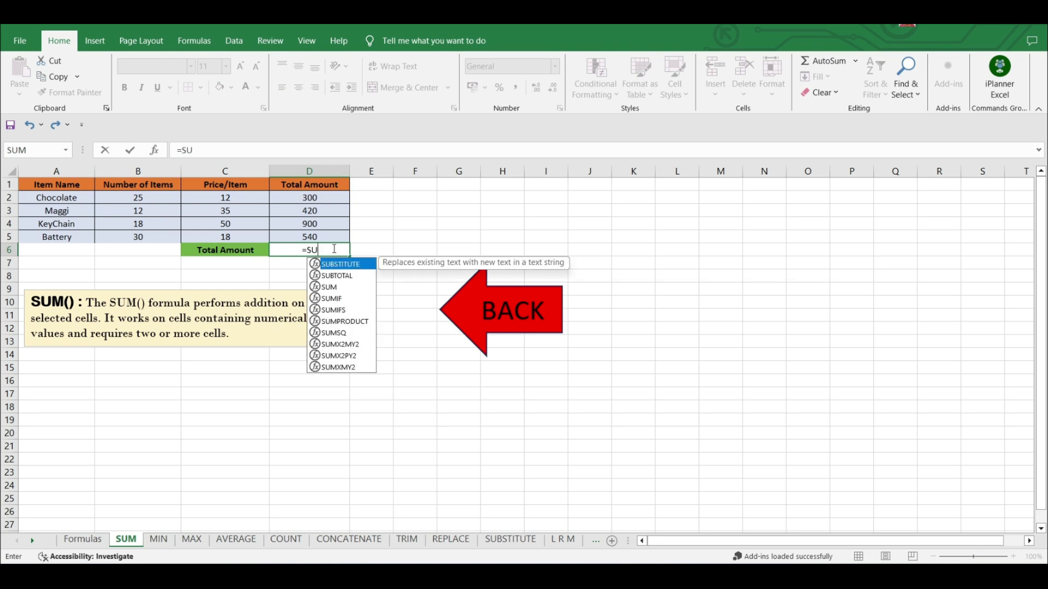
text(M()
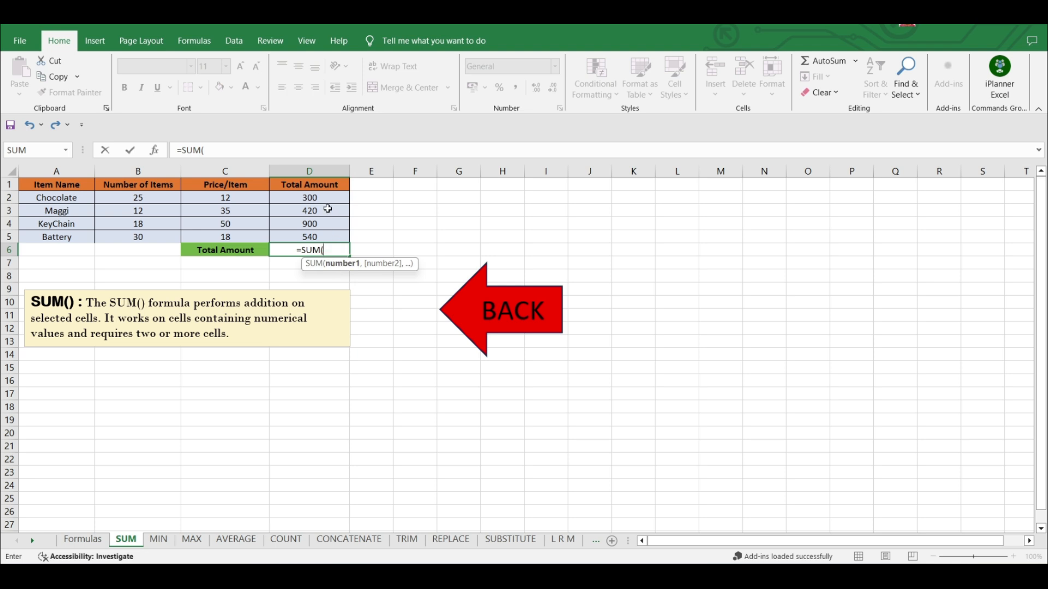
drag(323, 197, 324, 239)
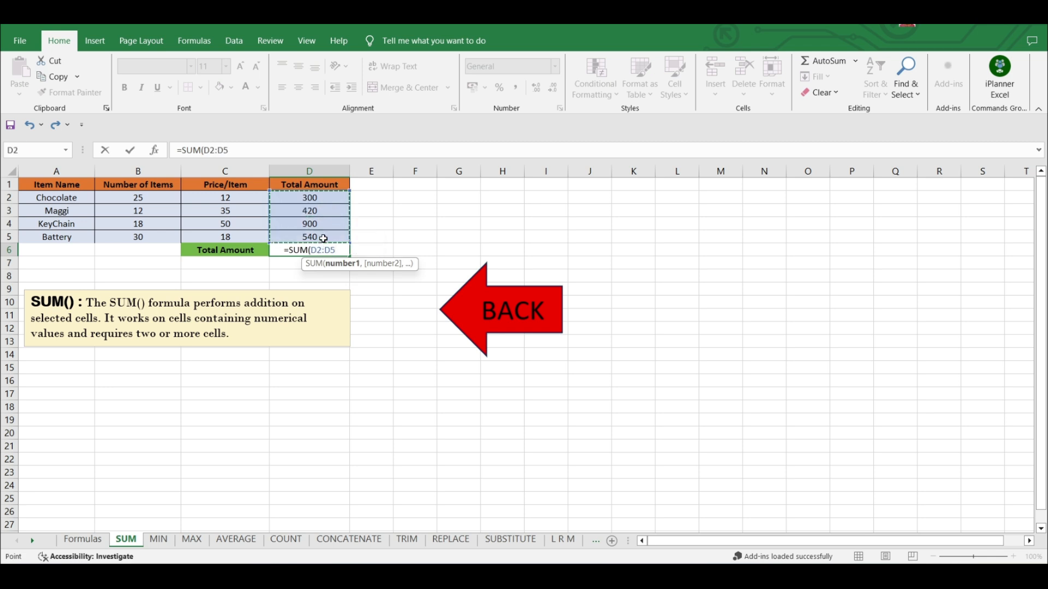
text())
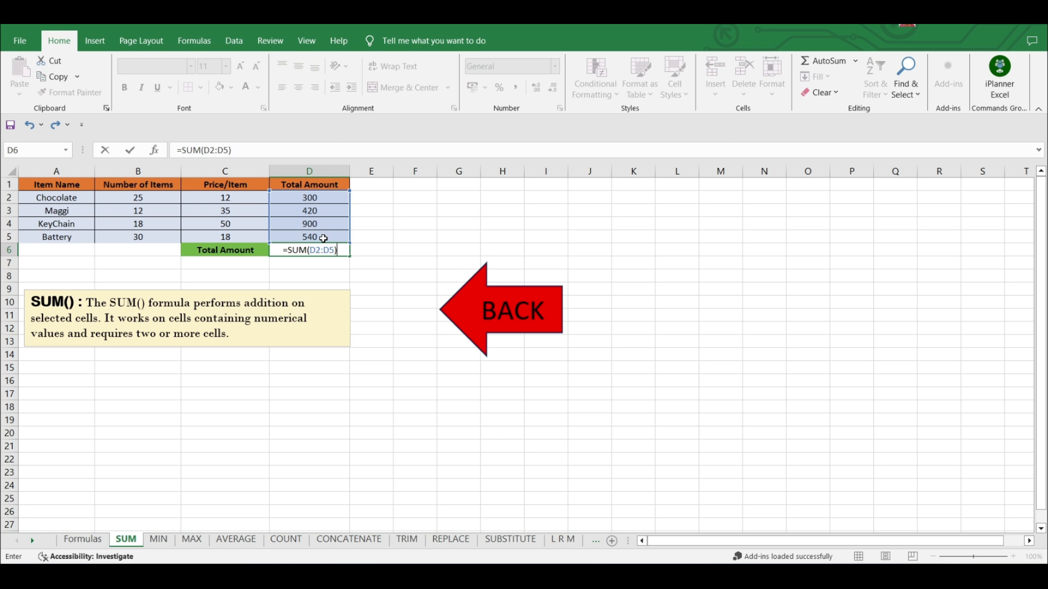
key(Return)
Check the SUM formula in D6 against its source values in D2:D5.
click(330, 249)
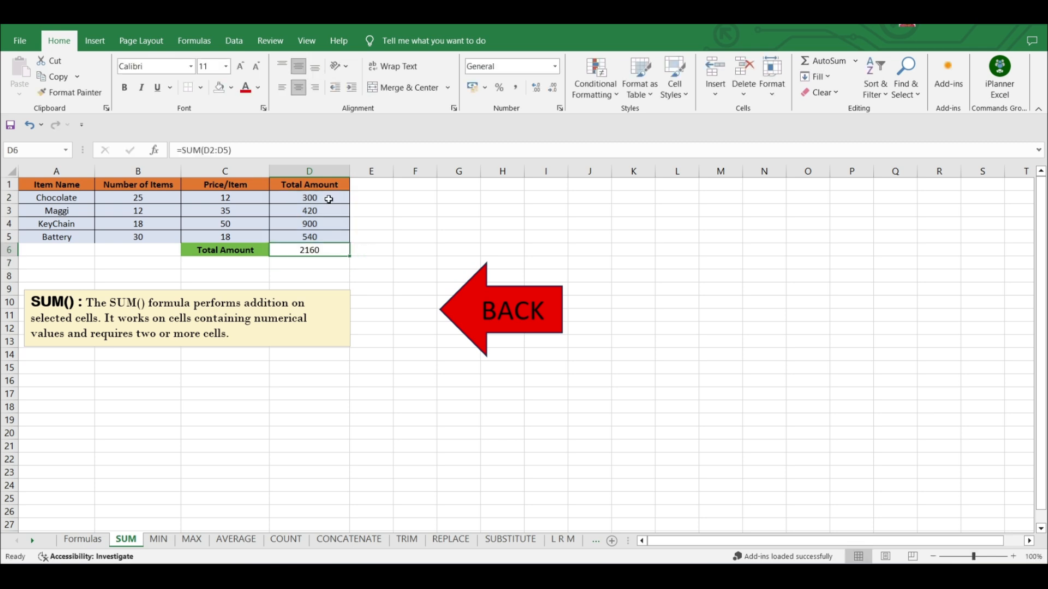
drag(329, 199, 328, 238)
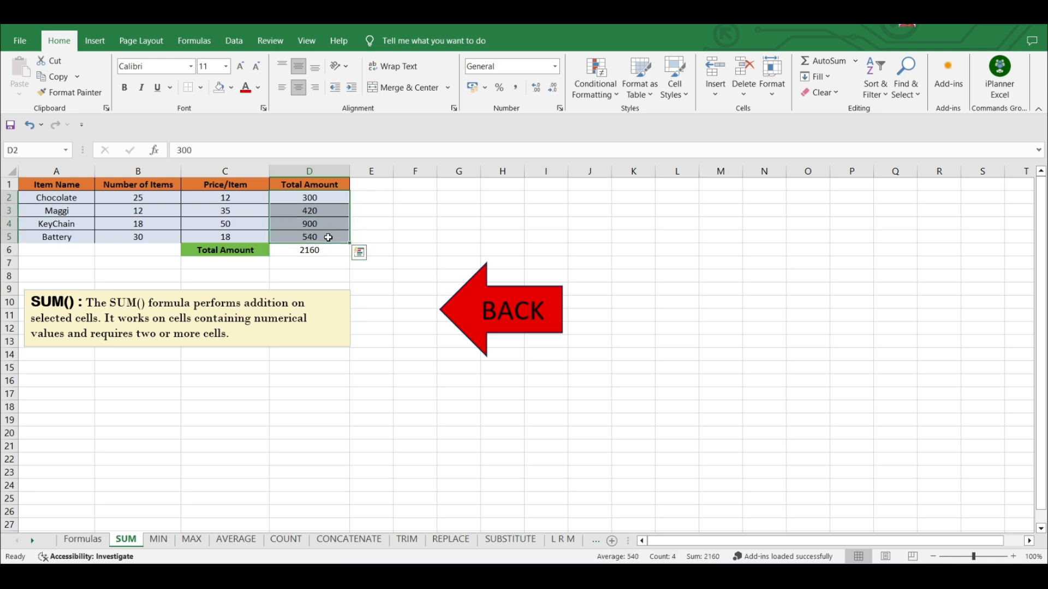
click(326, 249)
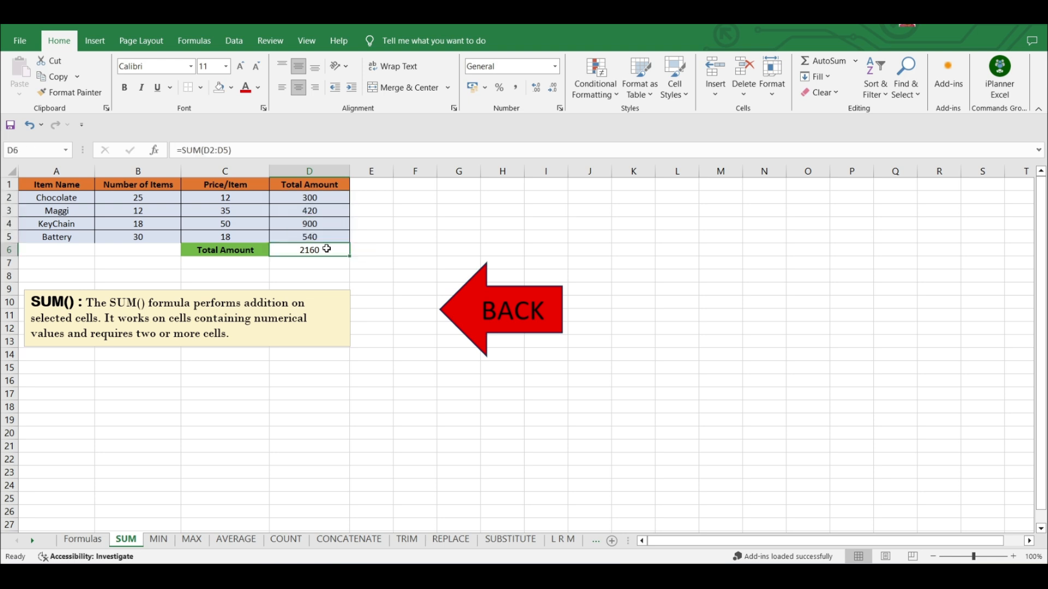
Return to the formula overview, open the MIN sheet and highlight the item prices in C2:C5.
click(473, 327)
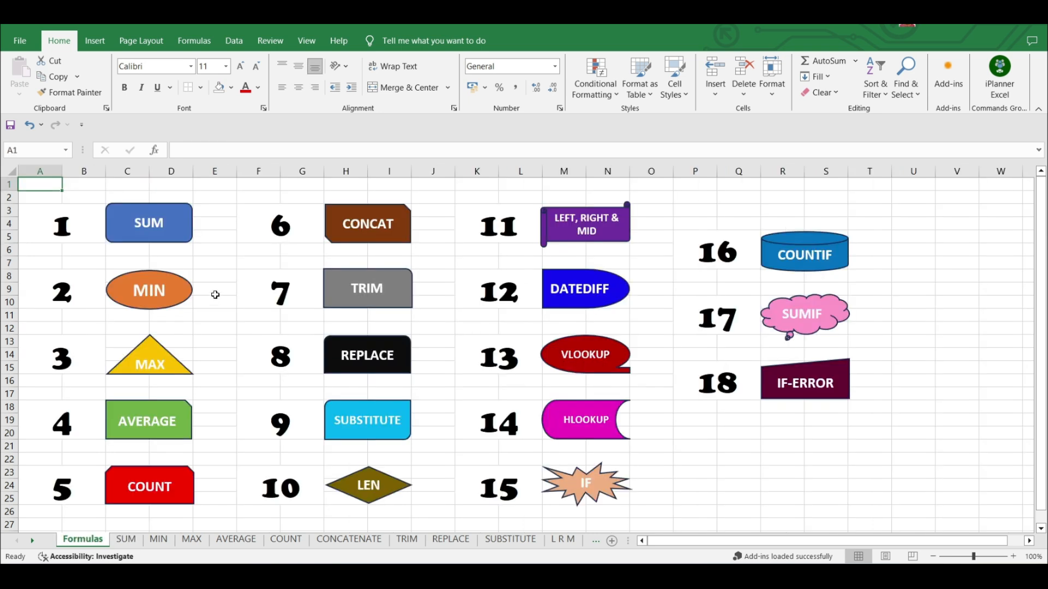
click(151, 290)
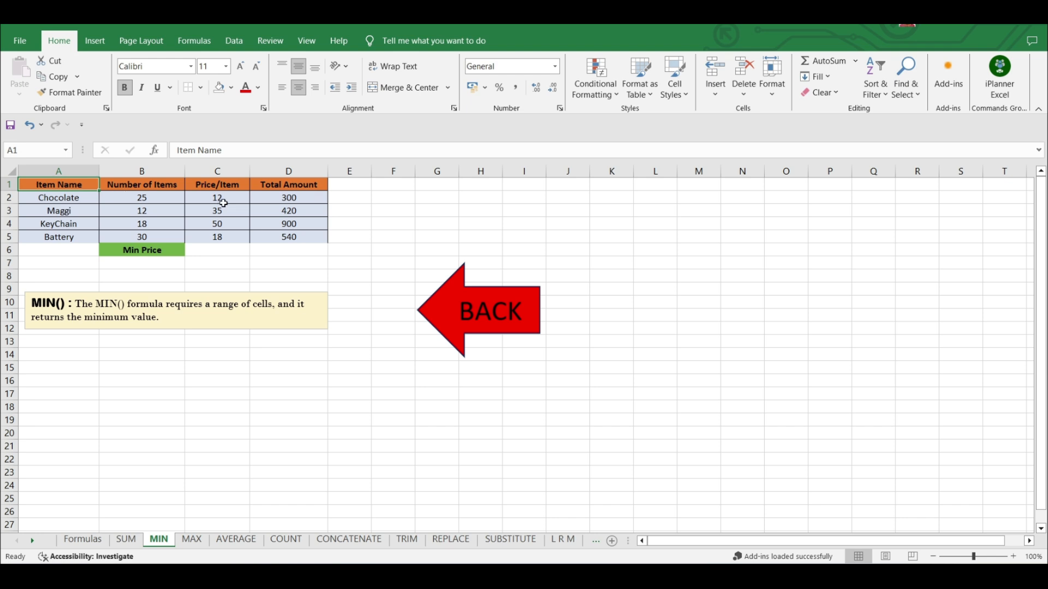
drag(226, 198, 230, 237)
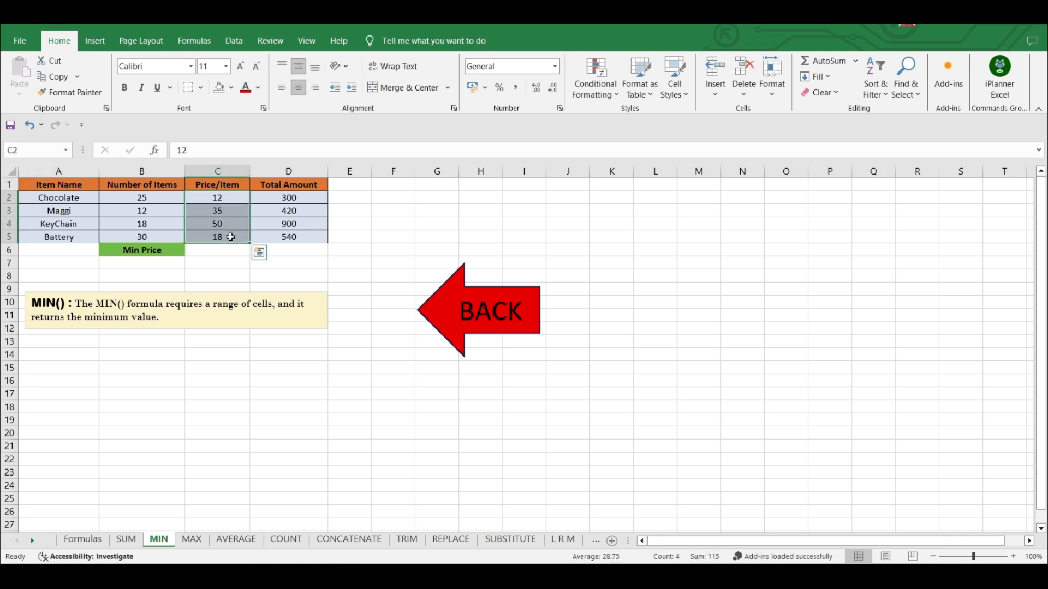
Find the Min Price in cell C6 with the formula =MIN(C2:C5), and reselect the cell to show its formula.
click(229, 252)
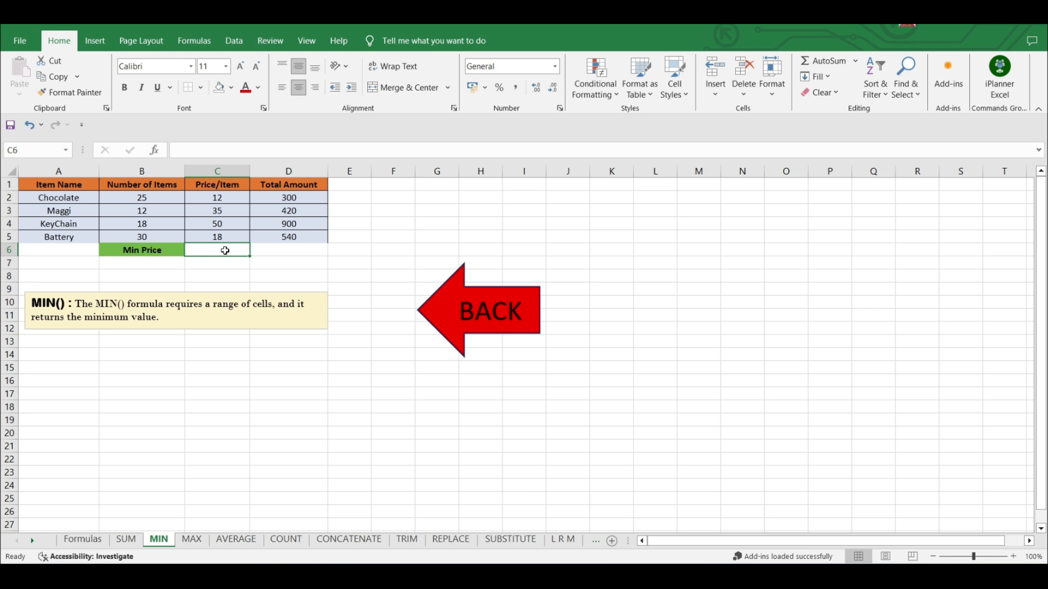
text(=)
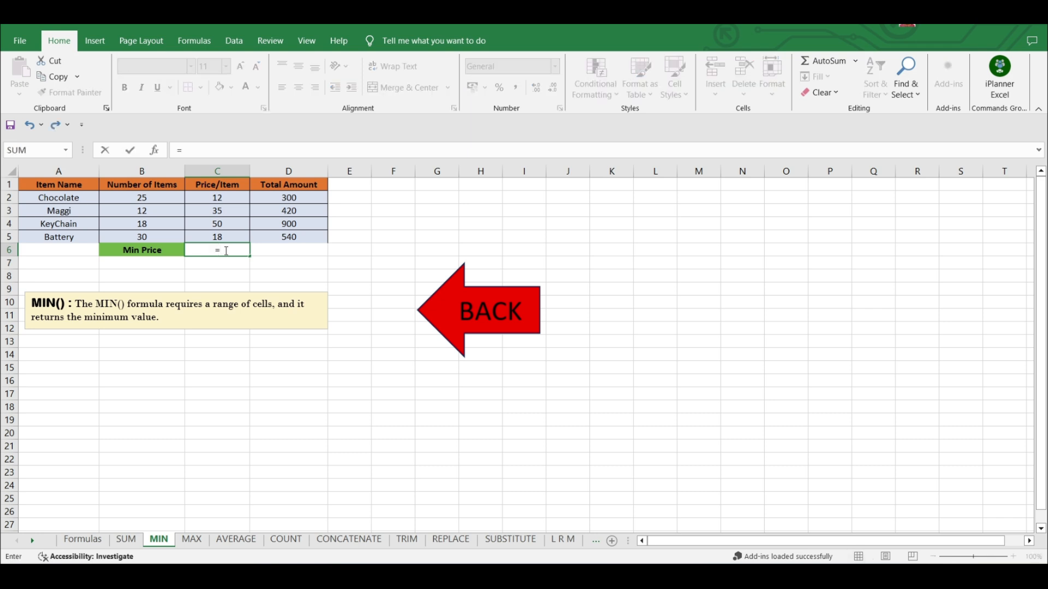
text(MIN)
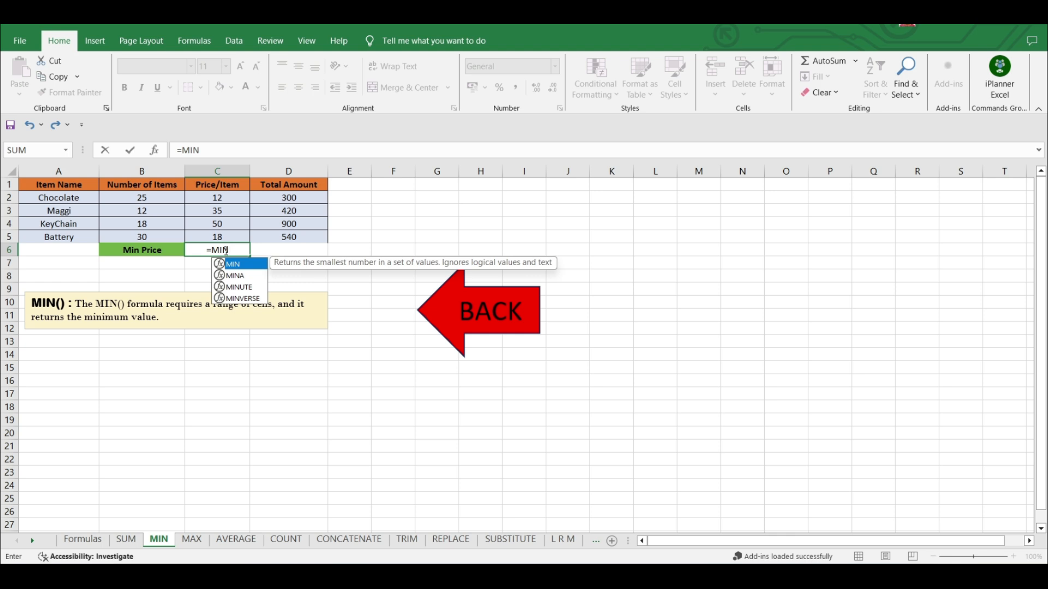
text(()
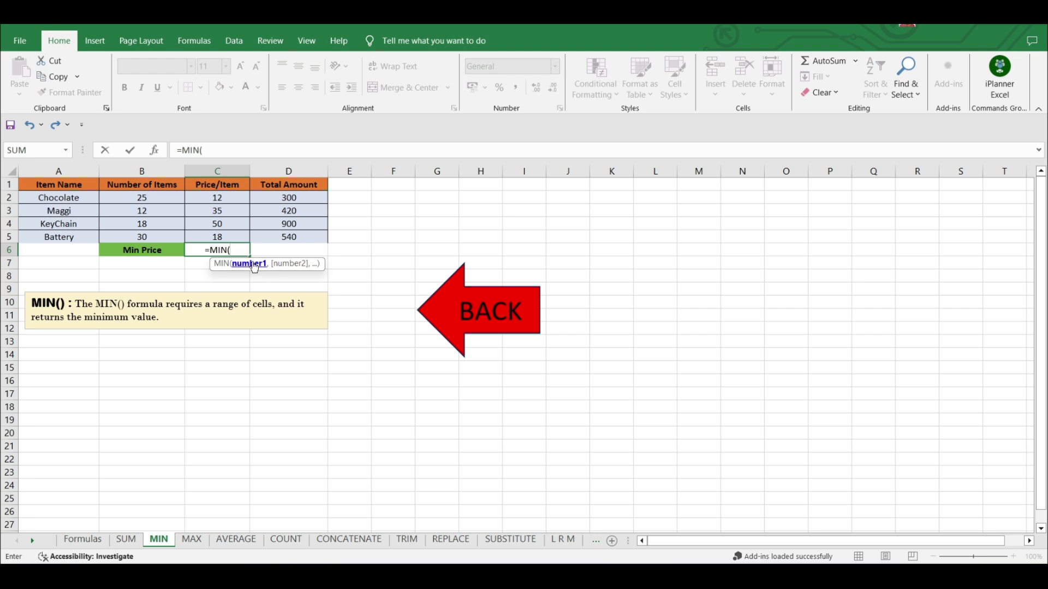
click(224, 197)
drag(225, 197, 224, 239)
text())
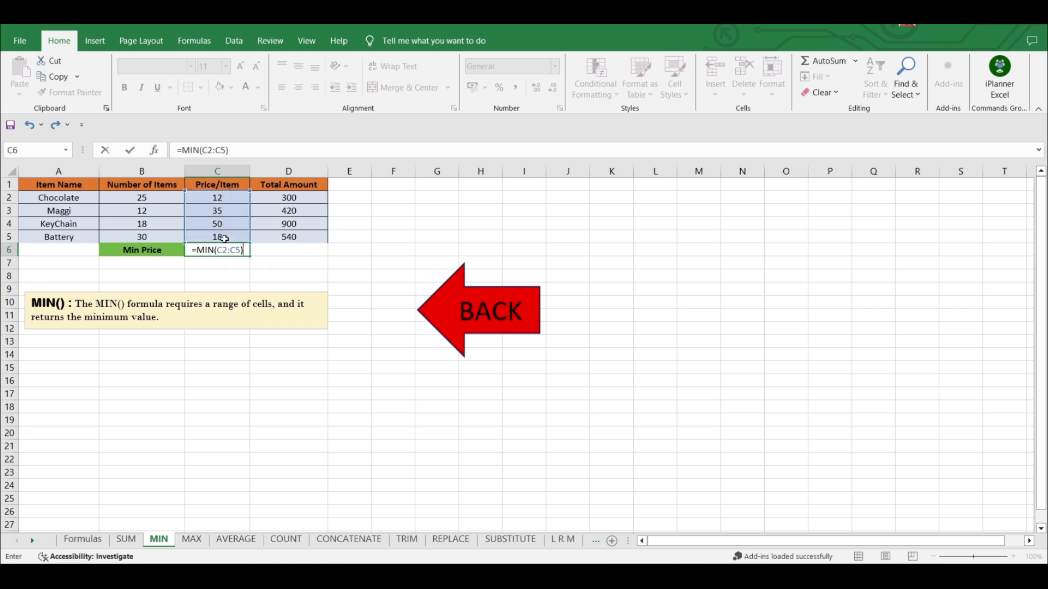
key(Return)
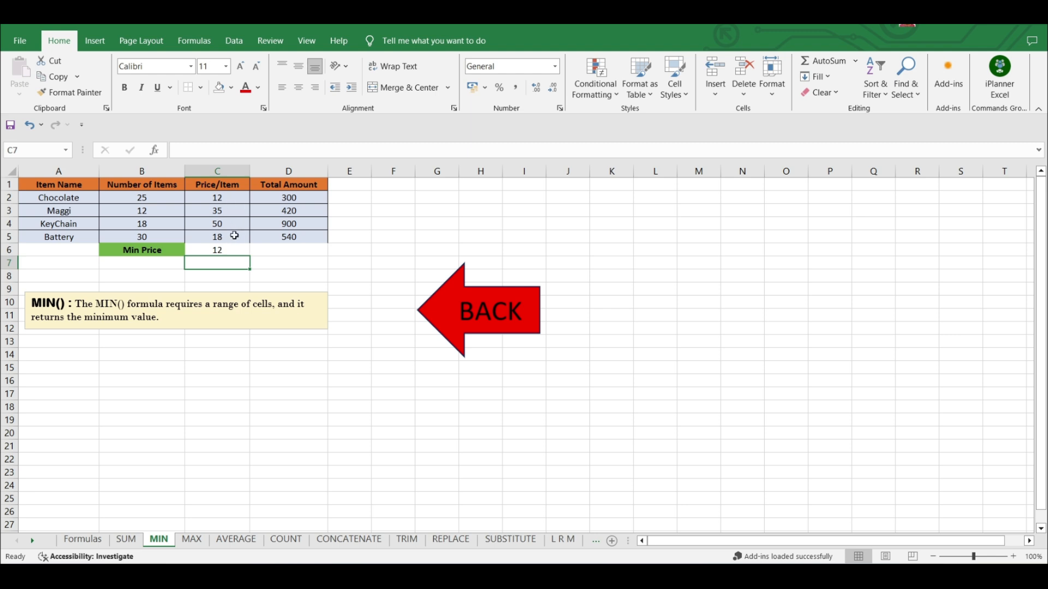
click(231, 251)
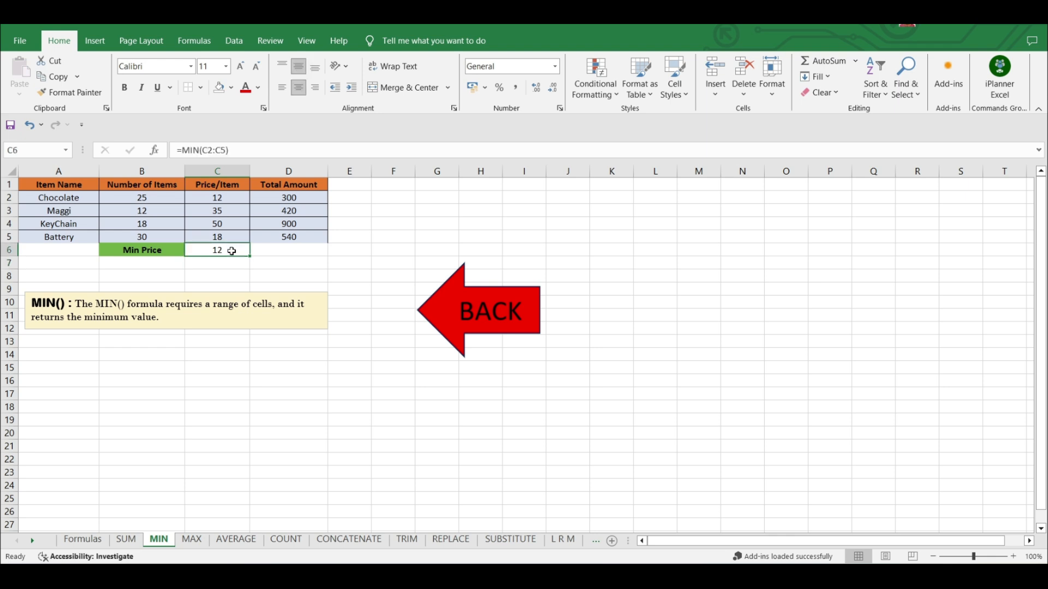
Go back to the formula overview, open the MAX sheet and highlight the item prices in C2:C5.
click(450, 316)
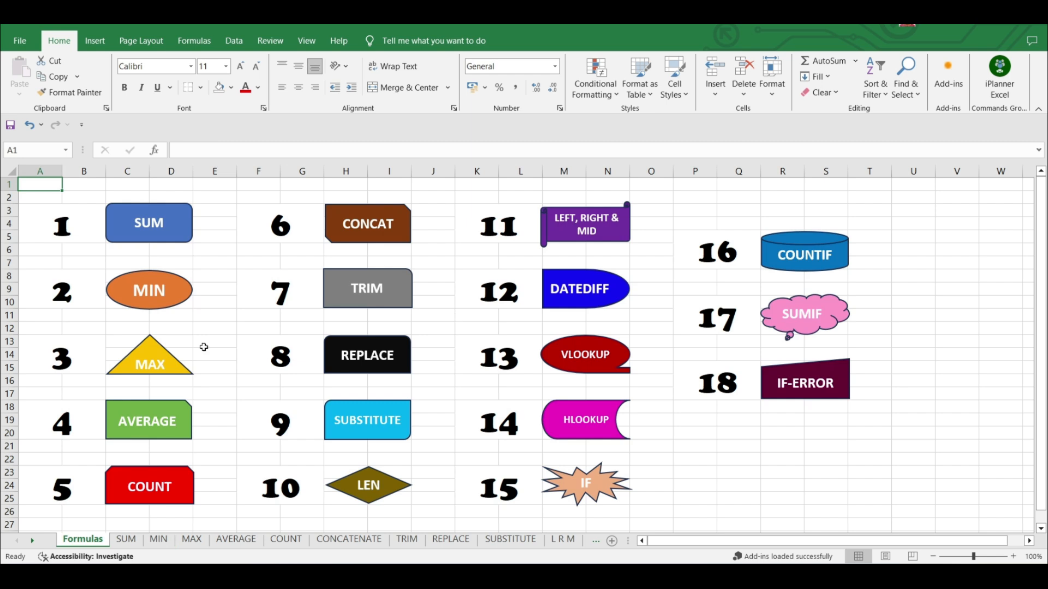
click(156, 359)
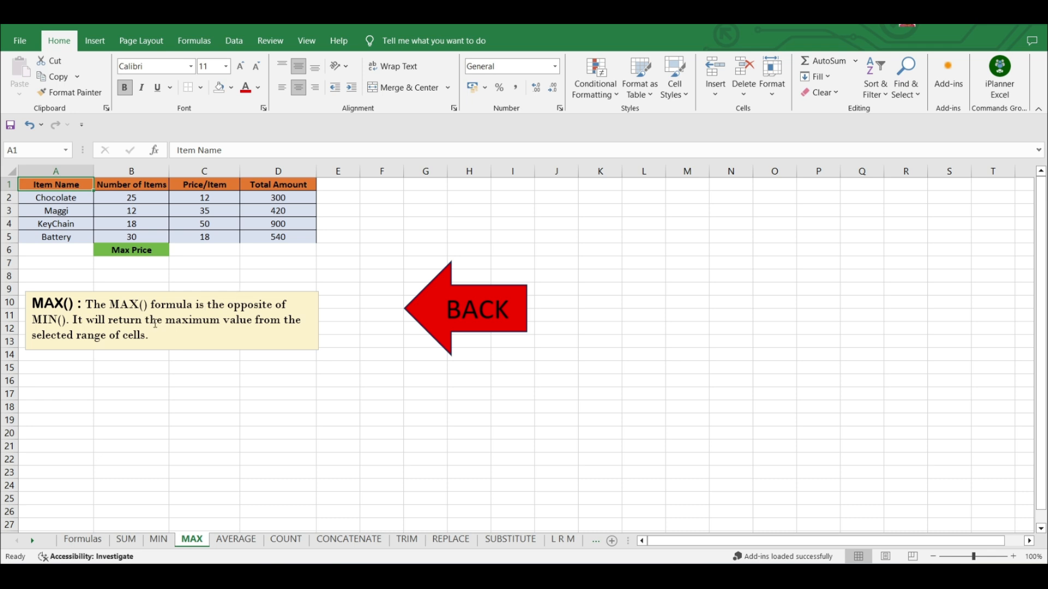
click(187, 249)
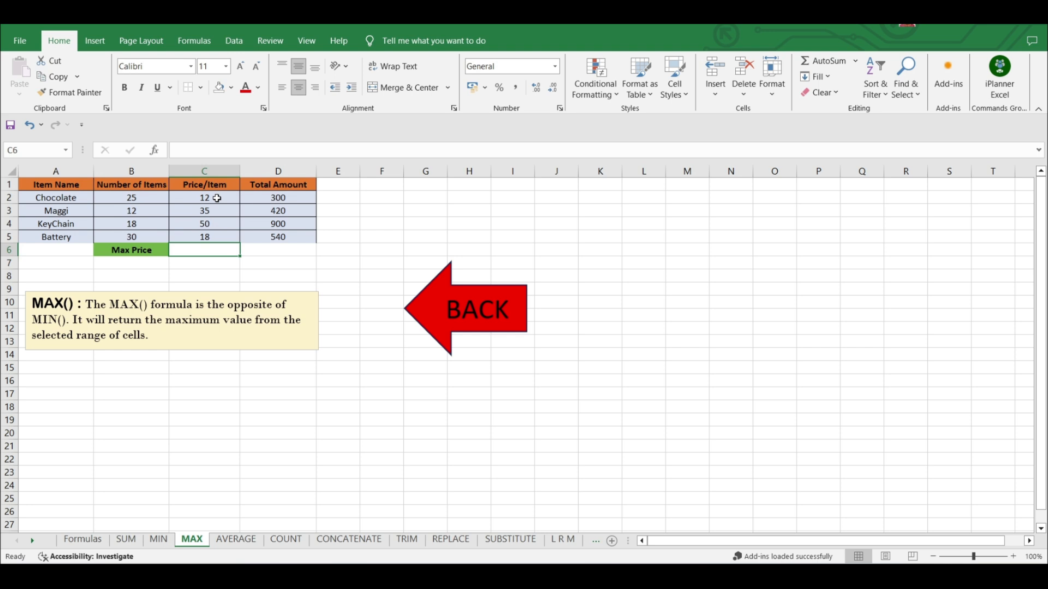
drag(217, 198, 216, 245)
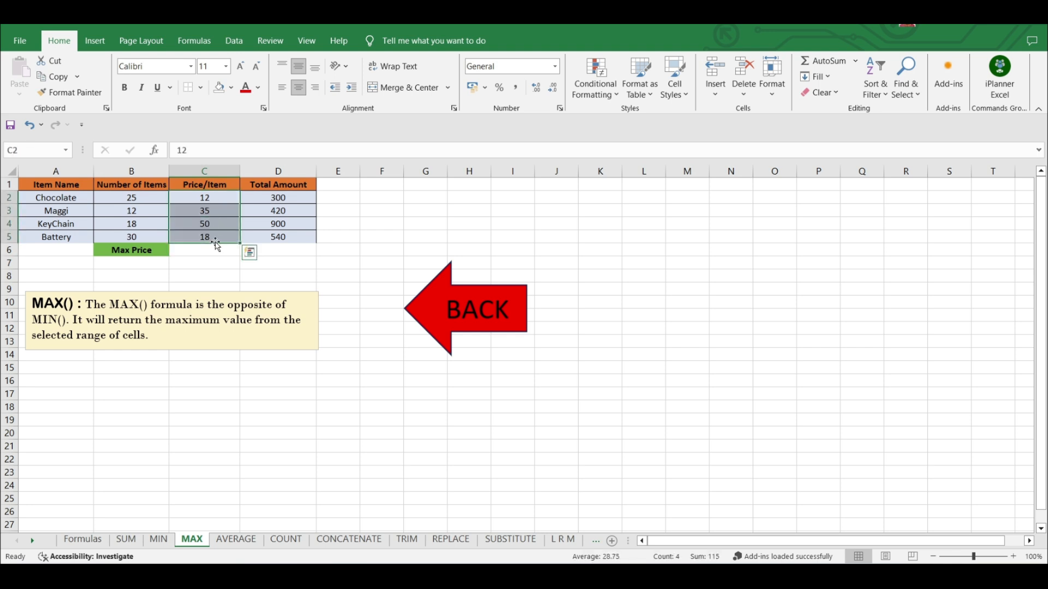
Find the Max Price in cell C6 with the formula =MAX(C2:C5).
click(214, 249)
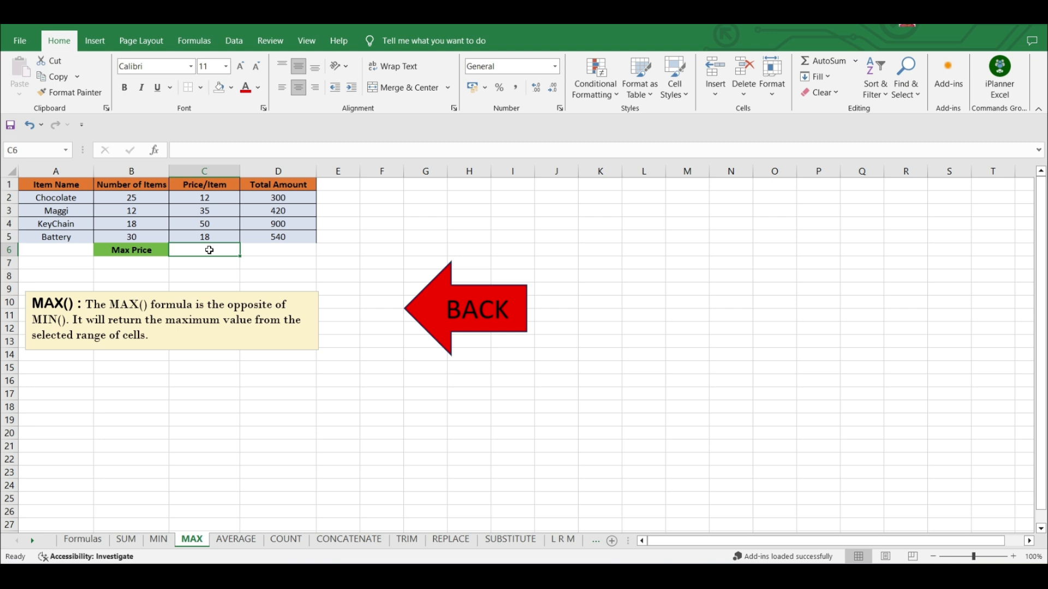
text(=)
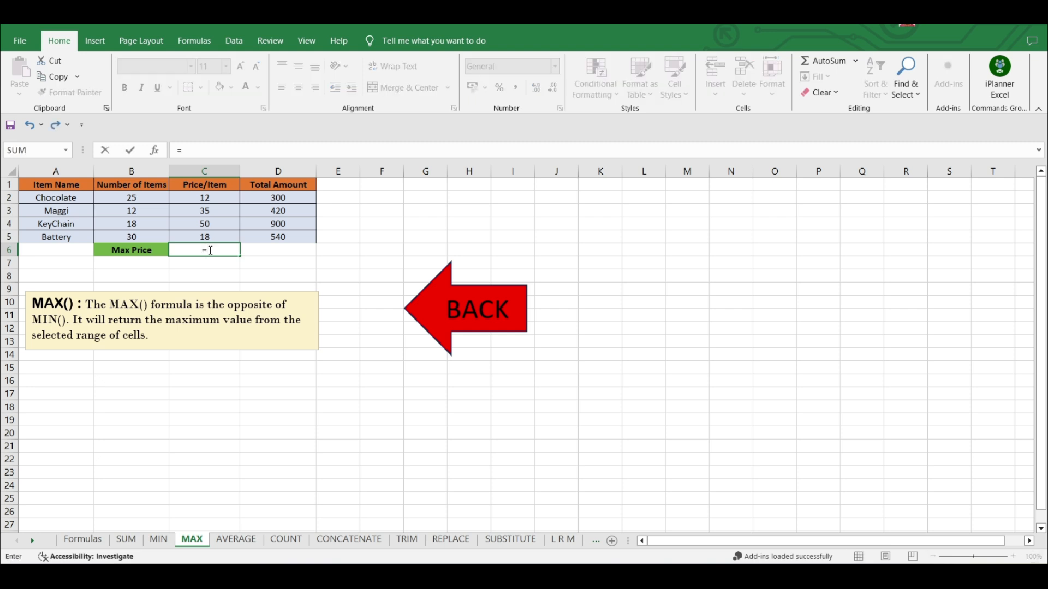
text(M)
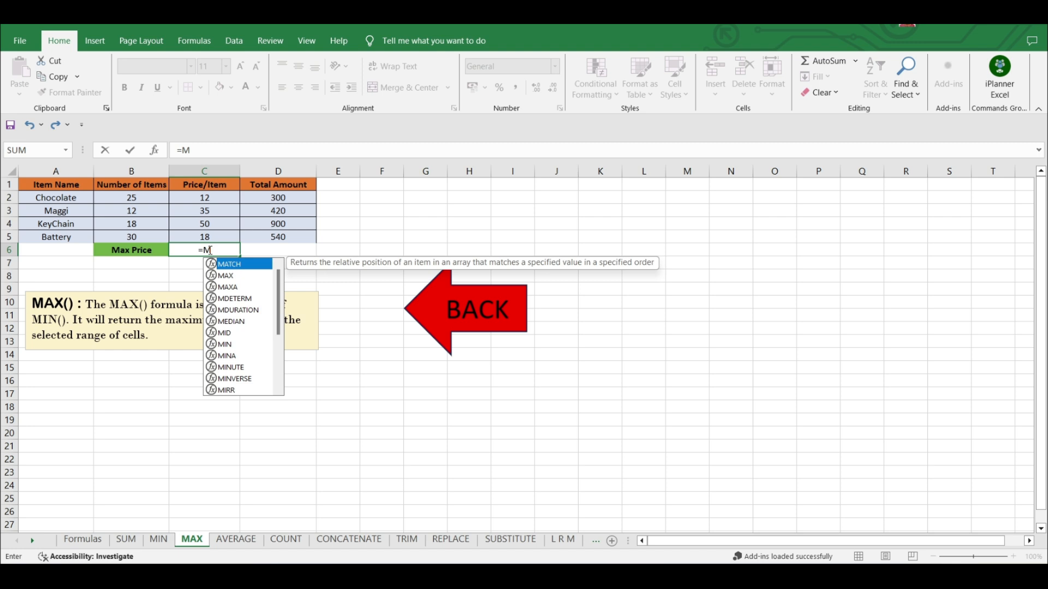
text(AX)
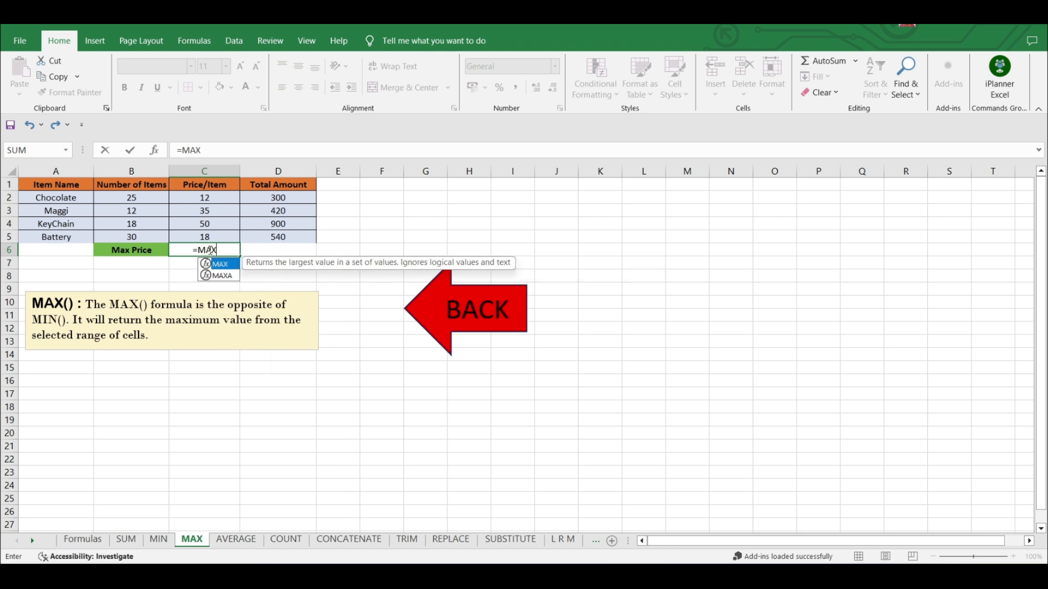
key(Tab)
drag(213, 196, 215, 244)
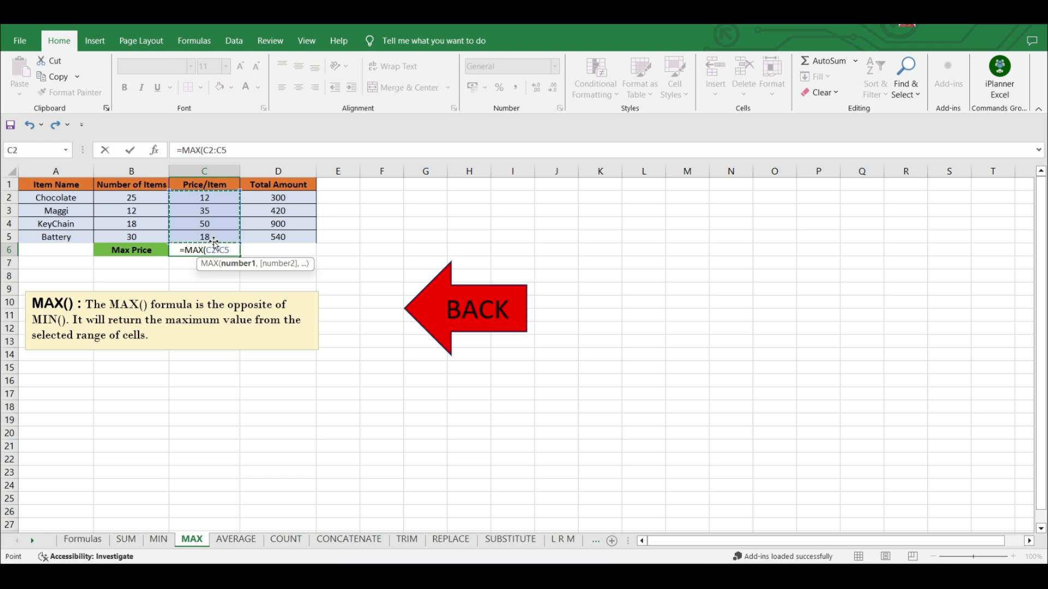
text())
key(Return)
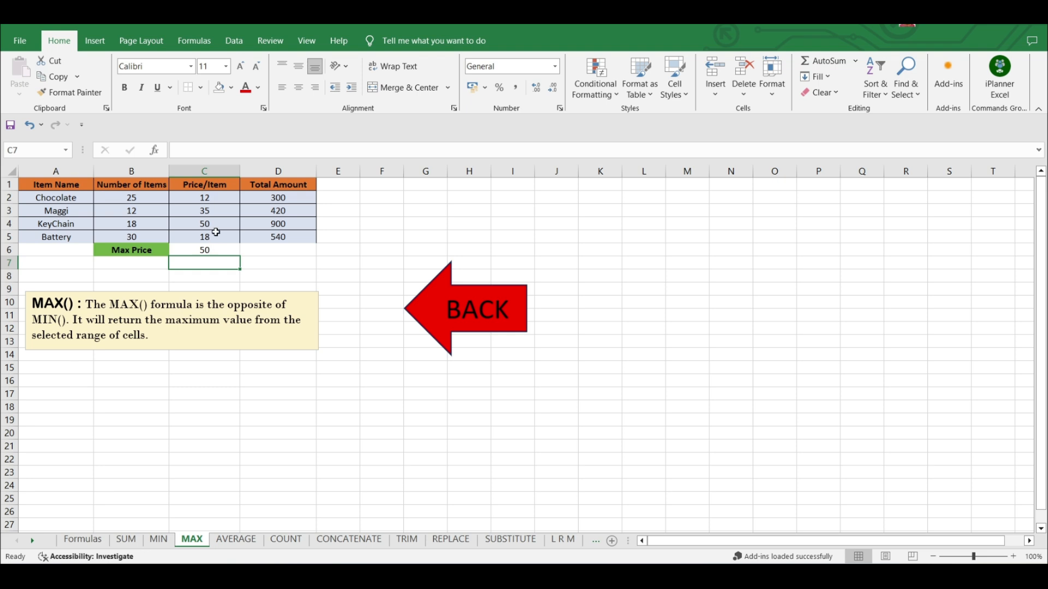
Compare the Max Price result in C6 with the individual prices in C4 and C2.
click(221, 225)
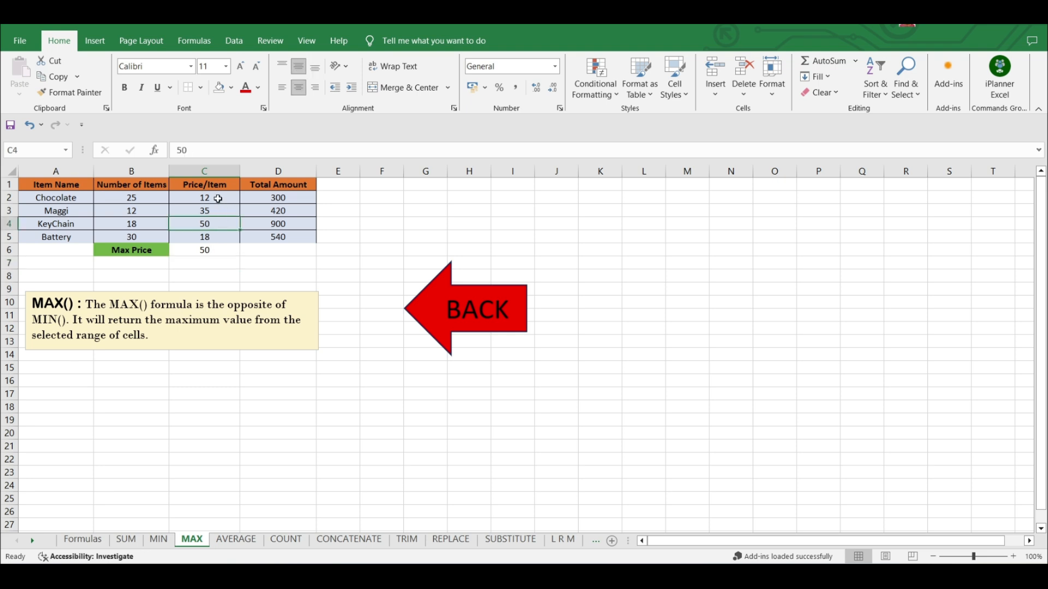
click(218, 199)
click(216, 251)
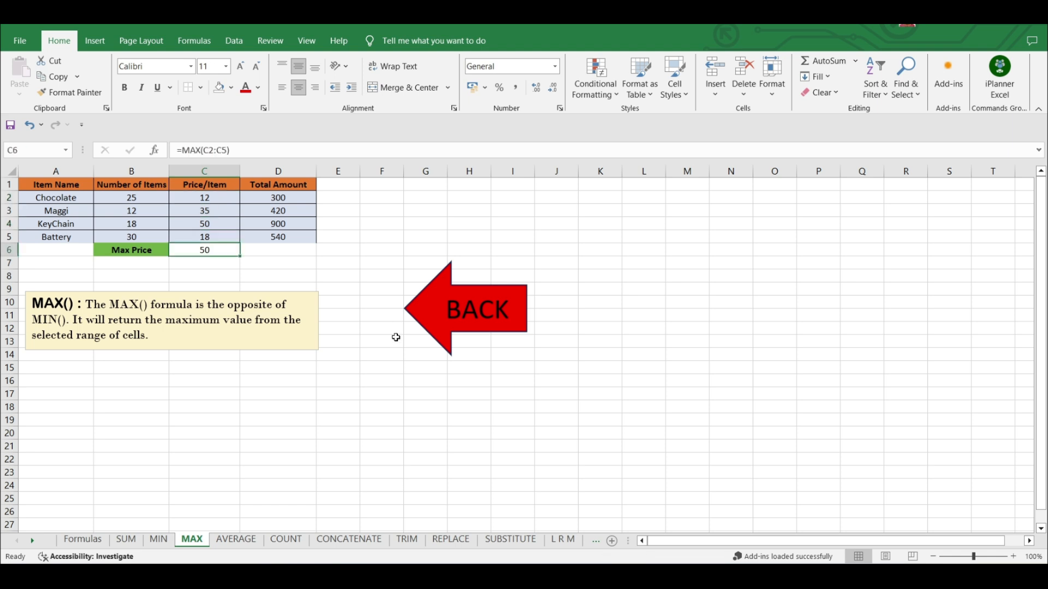
Return to the formula overview and open the AVERAGE sheet.
click(429, 306)
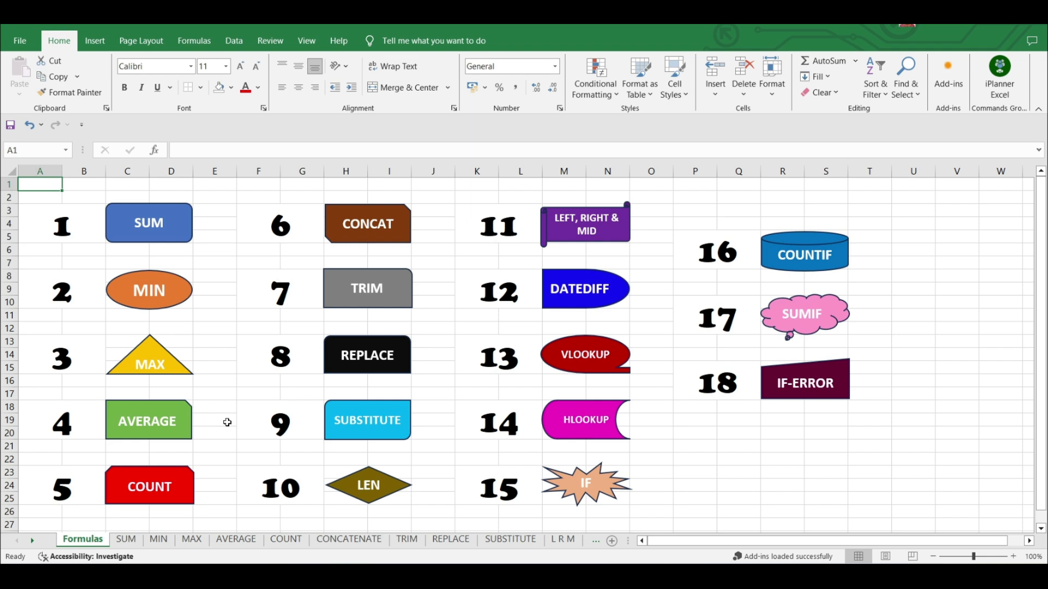
click(154, 427)
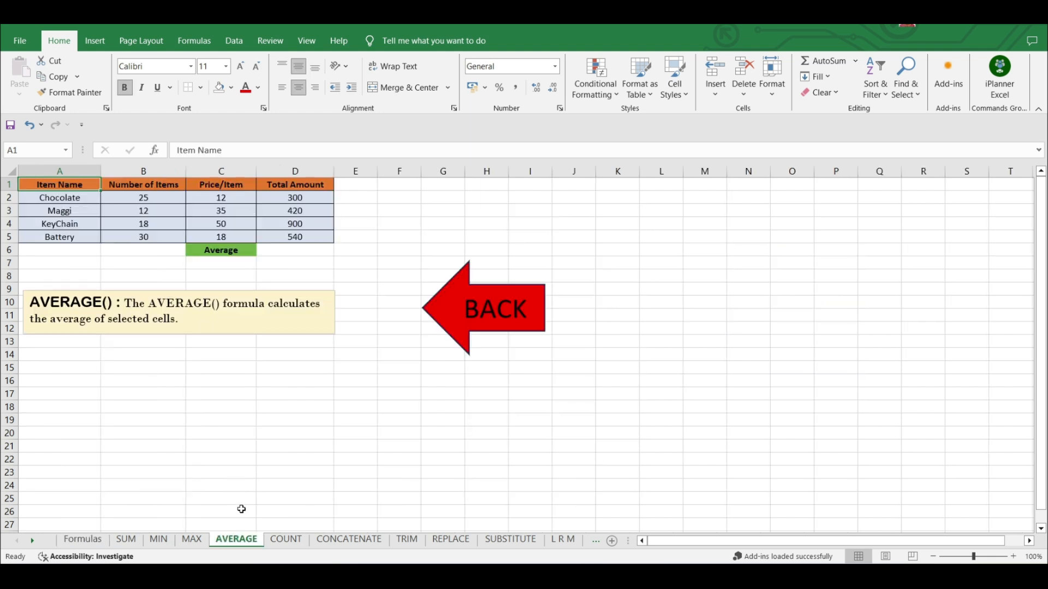
Examine the AVERAGE description, the Chocolate row's item name and total amount, and the amounts in D2:D5.
click(185, 320)
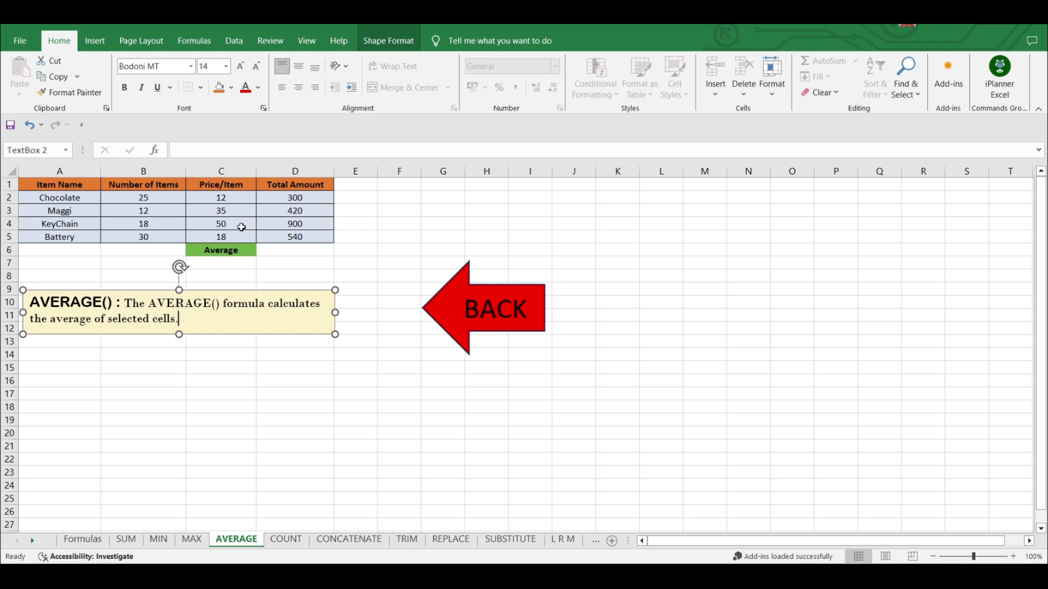
click(295, 200)
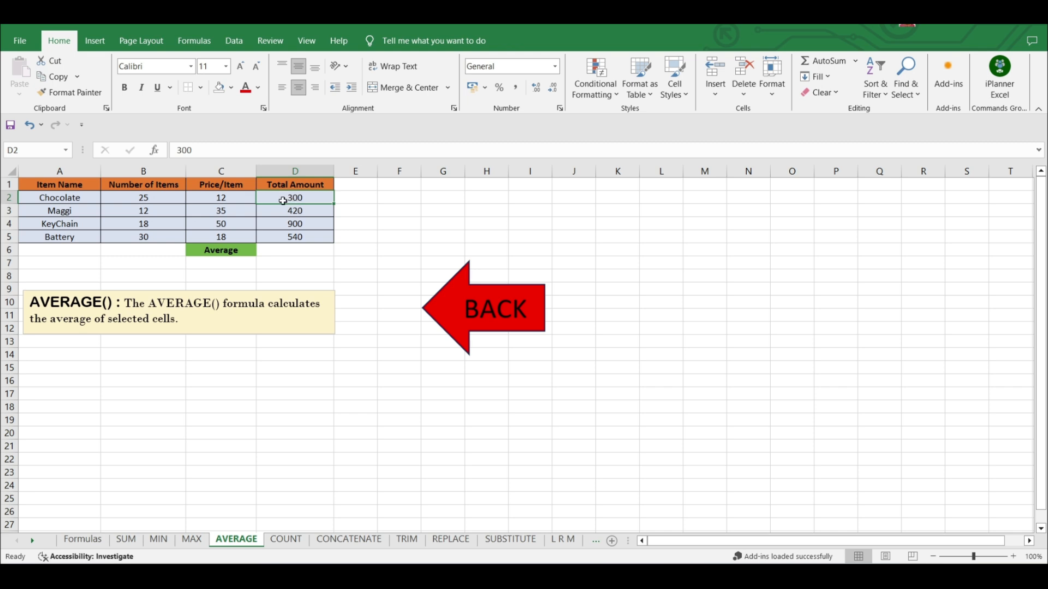
click(80, 200)
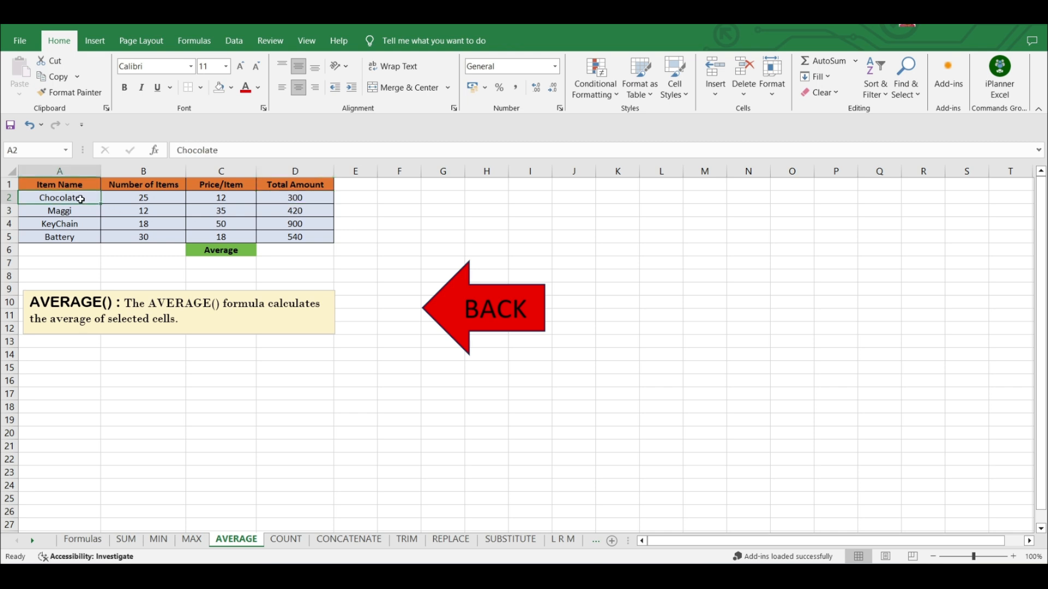
click(278, 200)
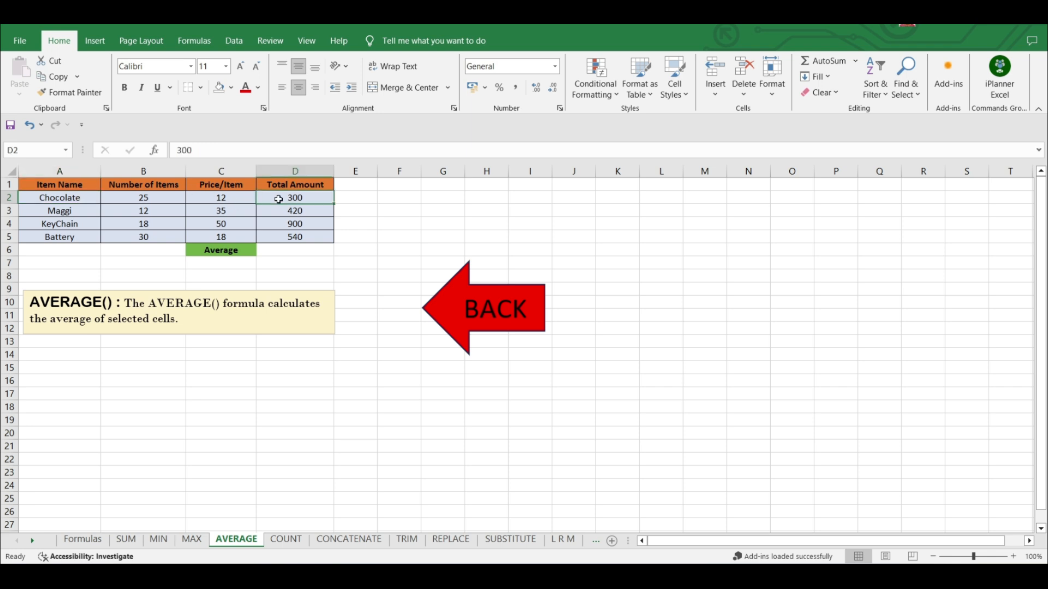
drag(279, 199, 277, 235)
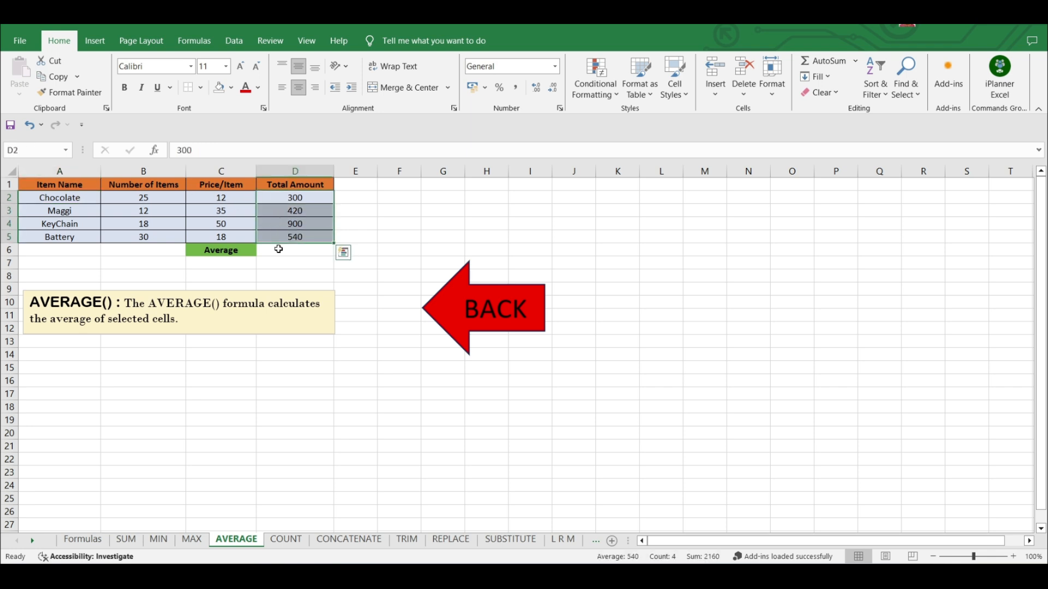
Calculate the Average of the total amounts in cell D6 with the formula =AVERAGE(D2:D5).
click(278, 251)
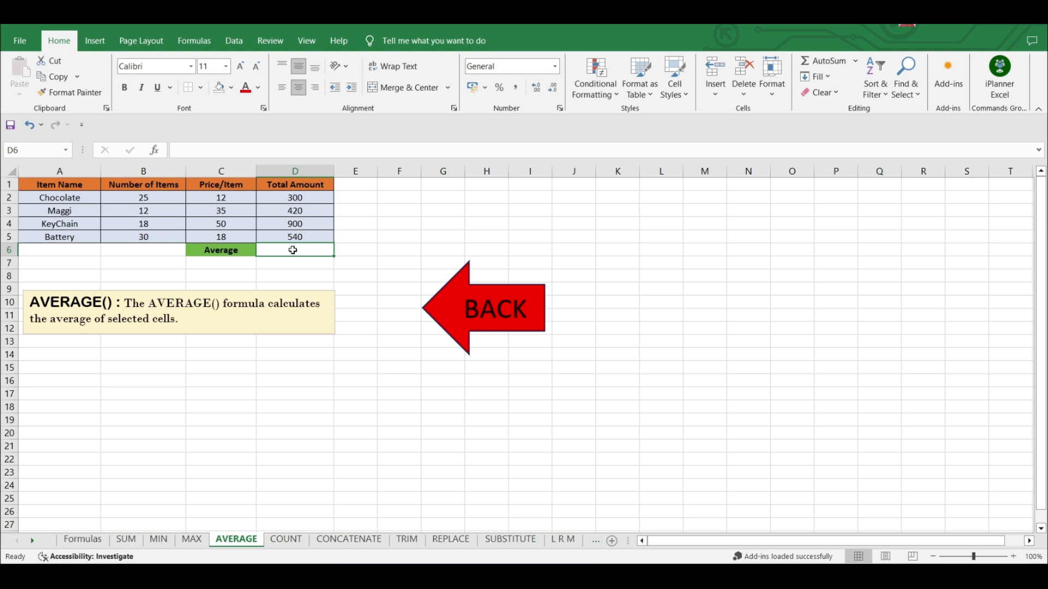
text(=)
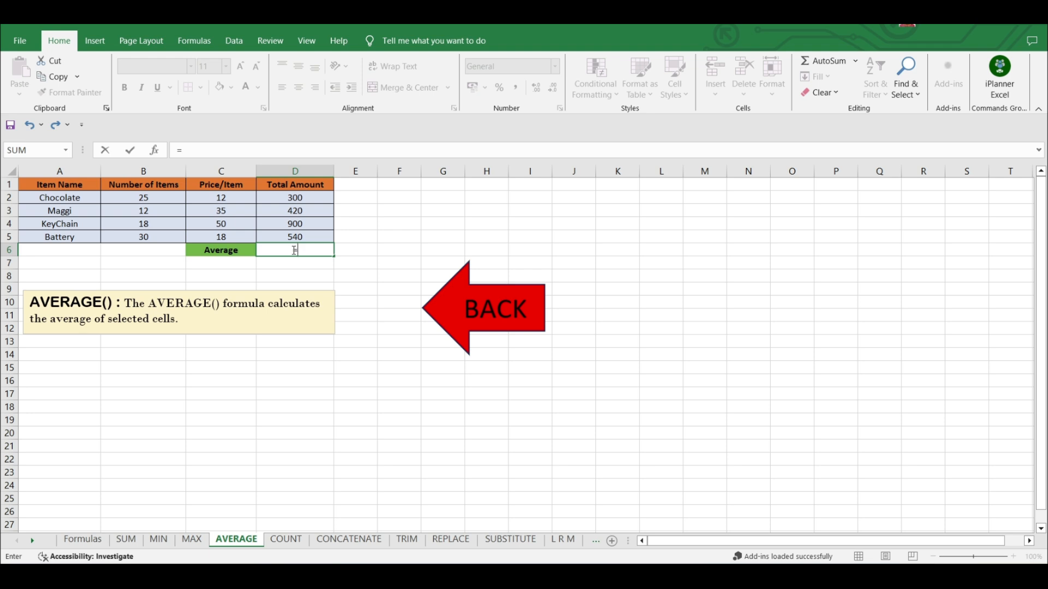
text(AVERA)
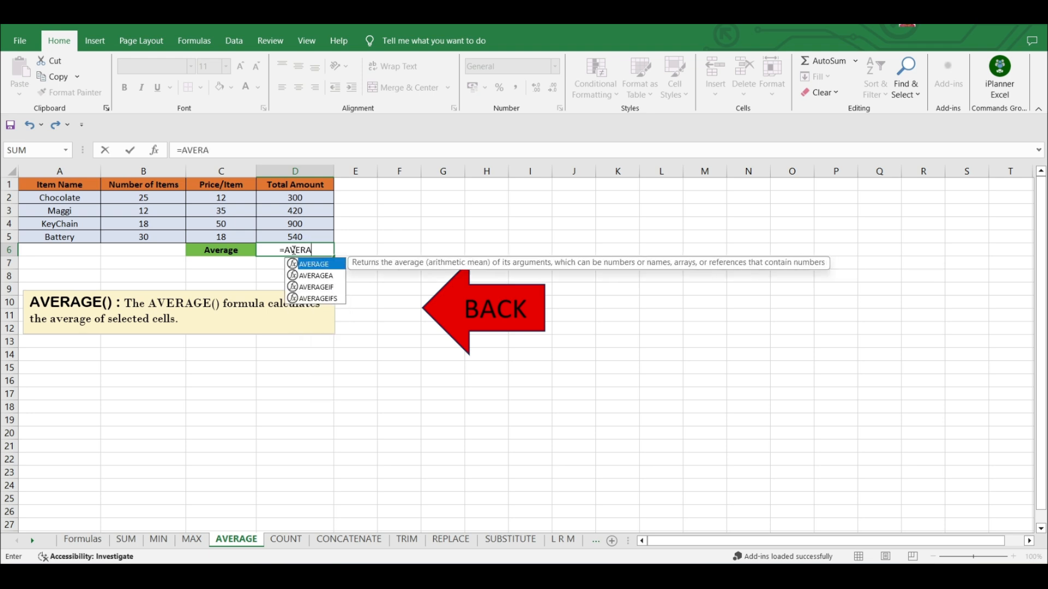
text(GE()
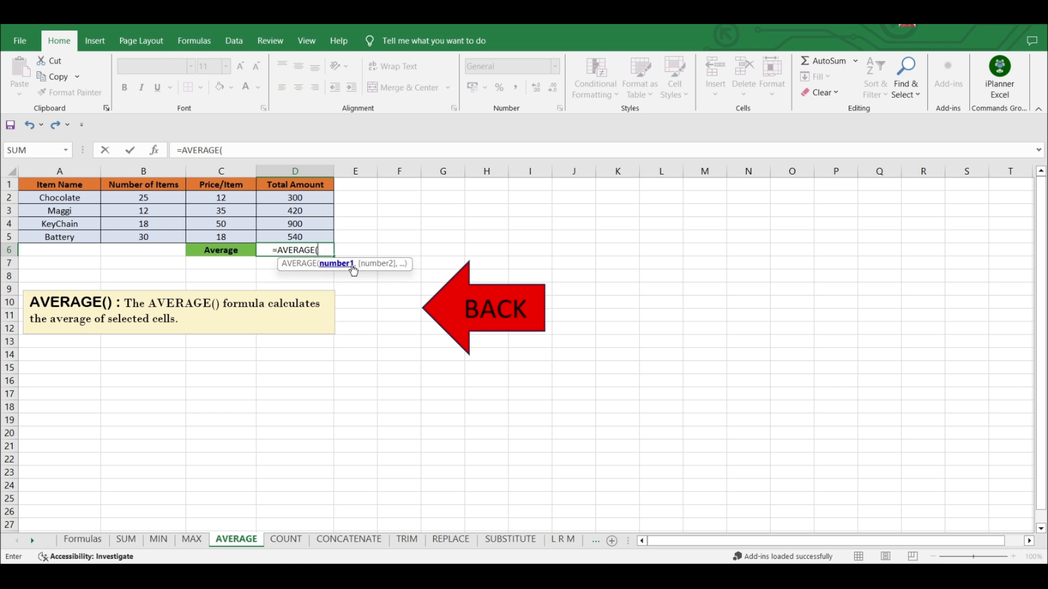
drag(295, 197, 303, 238)
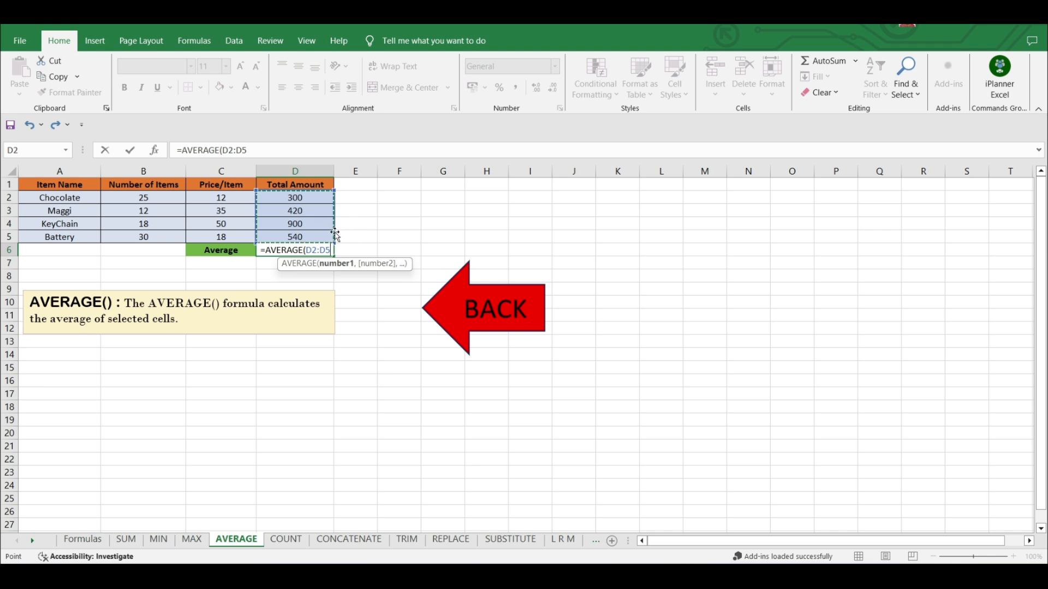
text())
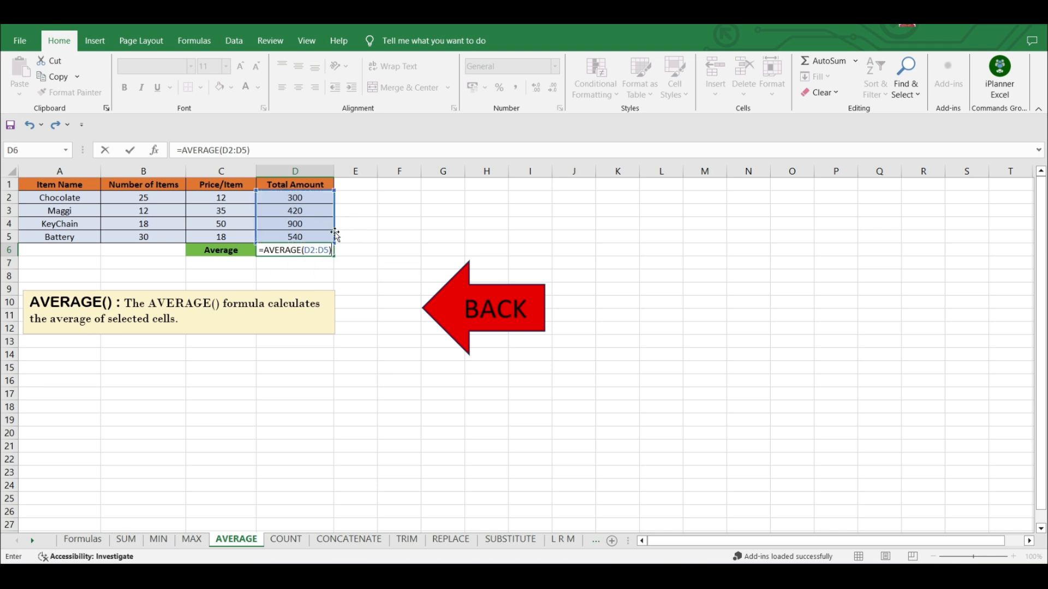
key(Return)
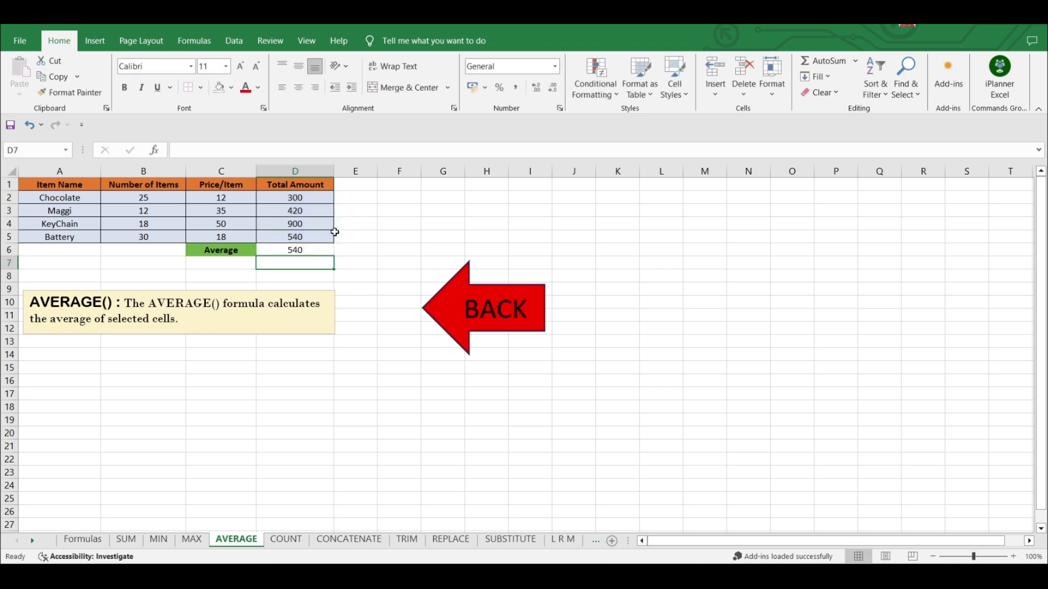
Compare the Average result in D6 with the total amounts in D2:D5.
click(308, 251)
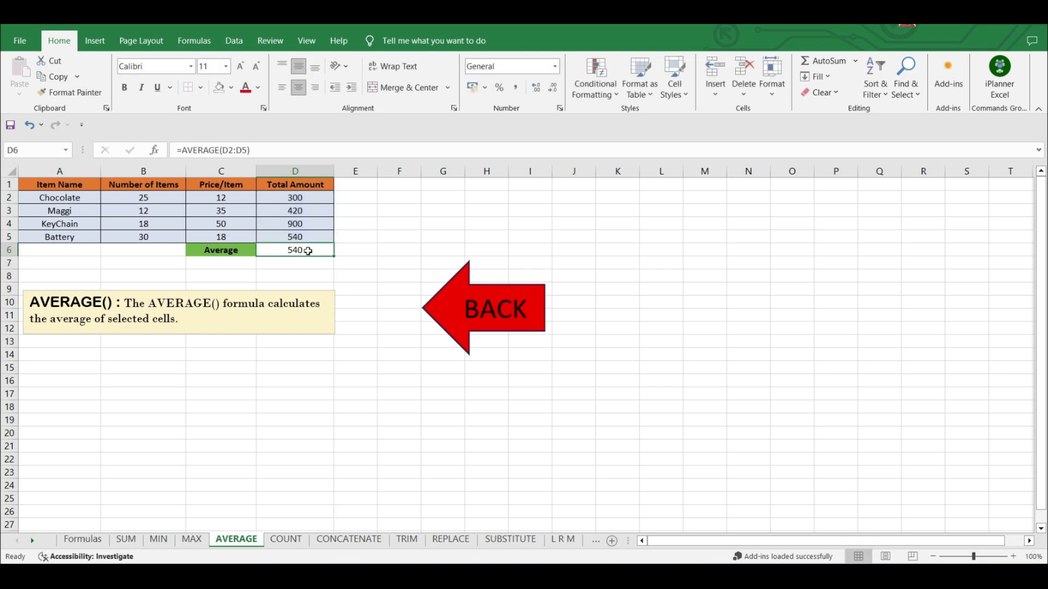
drag(308, 199, 309, 236)
click(311, 250)
Return to the formula overview, open the COUNT sheet and highlight "selected cells" in its description.
click(452, 315)
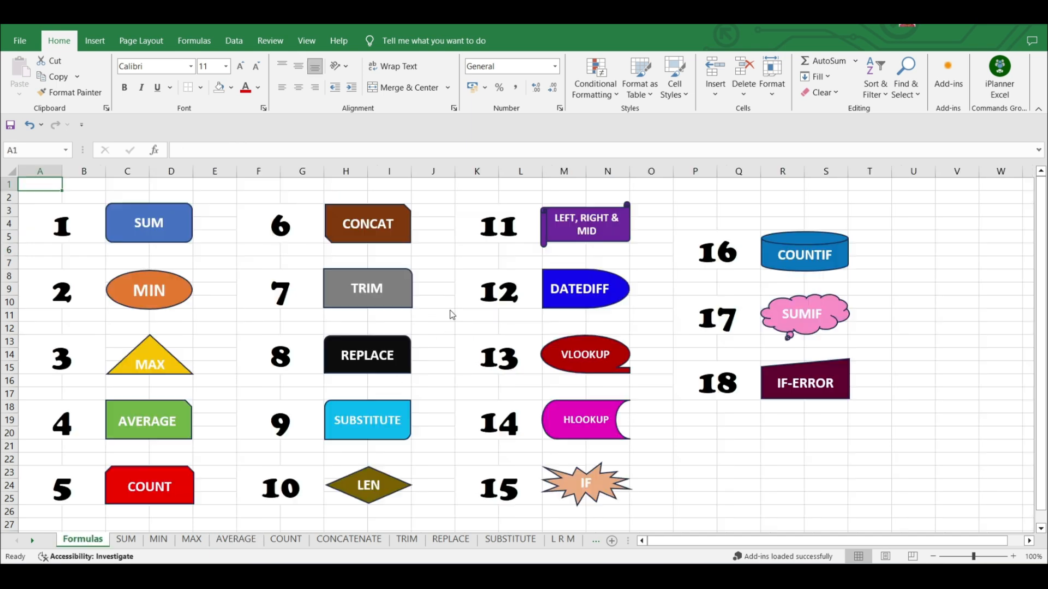
click(173, 487)
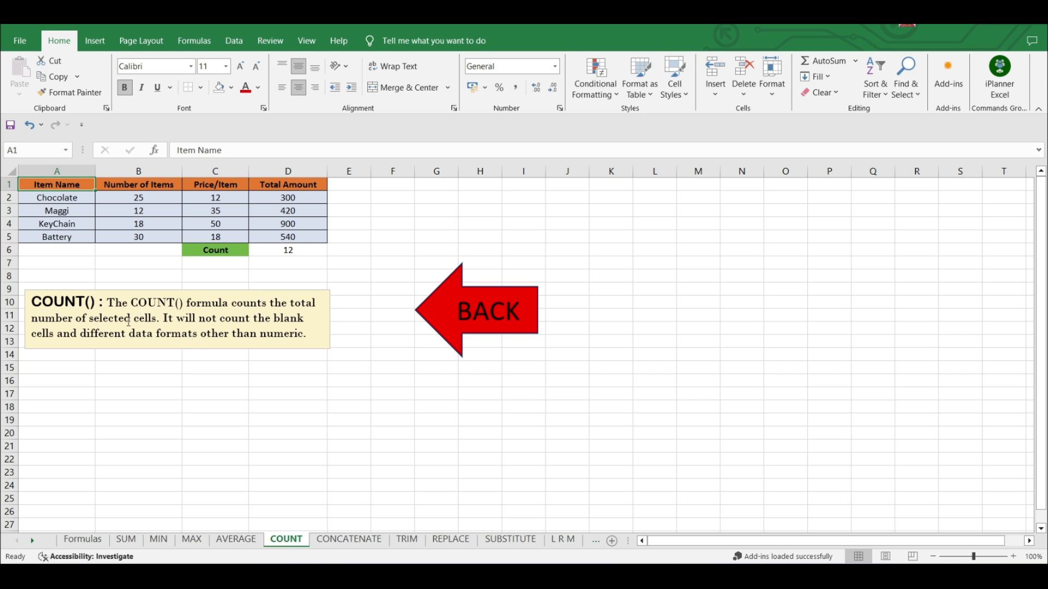
drag(143, 320, 106, 322)
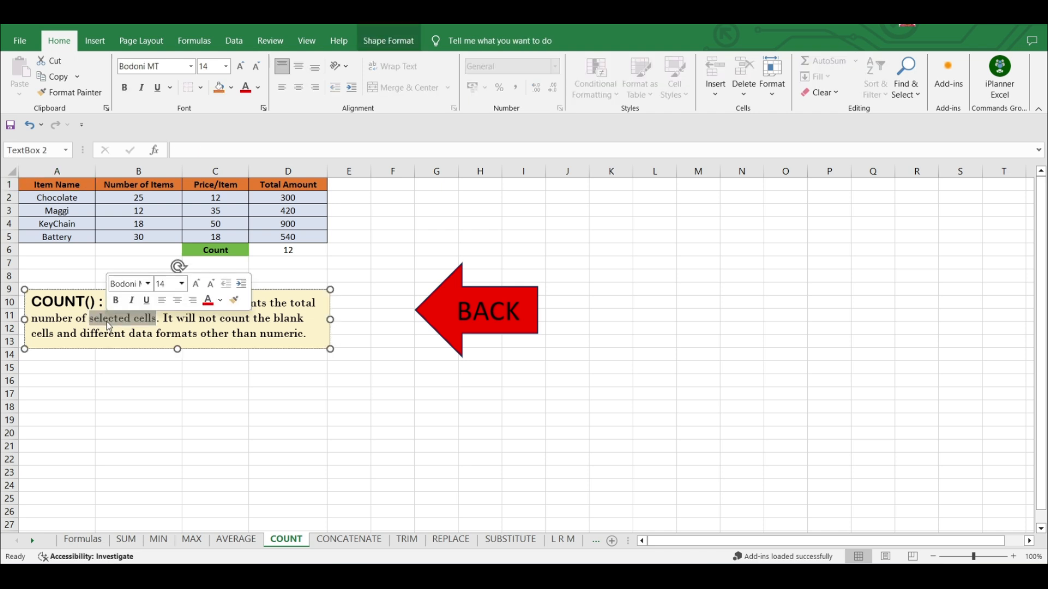
click(199, 319)
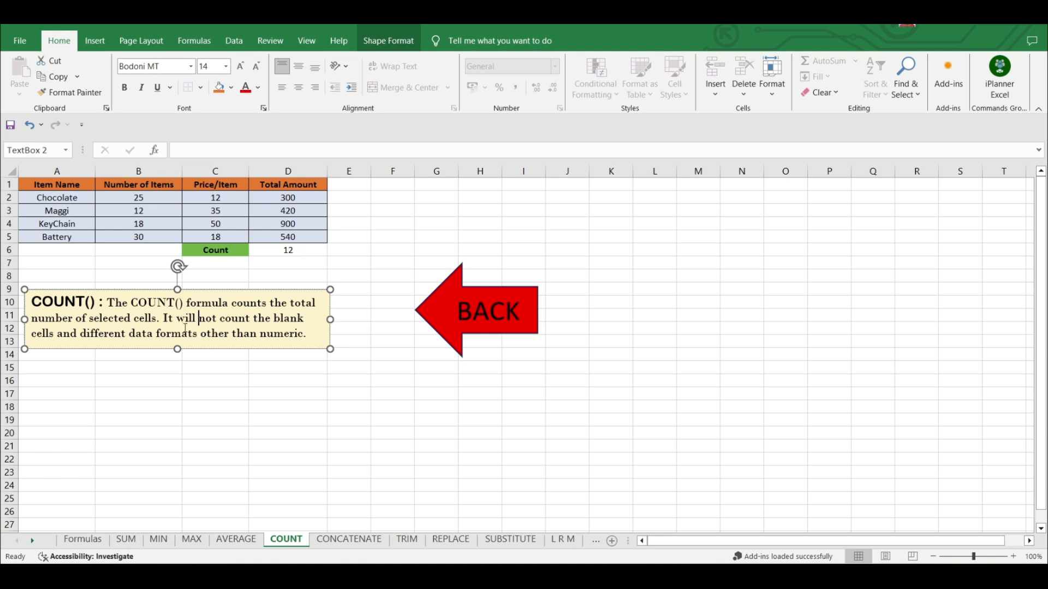
Clear the existing Count value in D6 and count the total amounts with the formula =COUNT(D2:D5).
click(292, 249)
key(Delete)
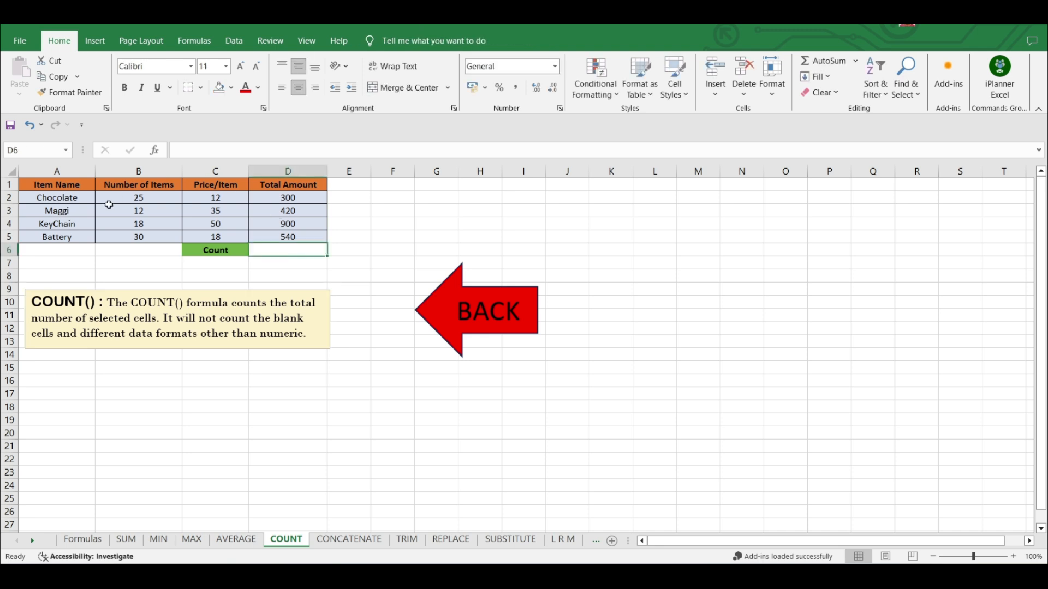
drag(299, 198, 297, 236)
click(296, 250)
text(=)
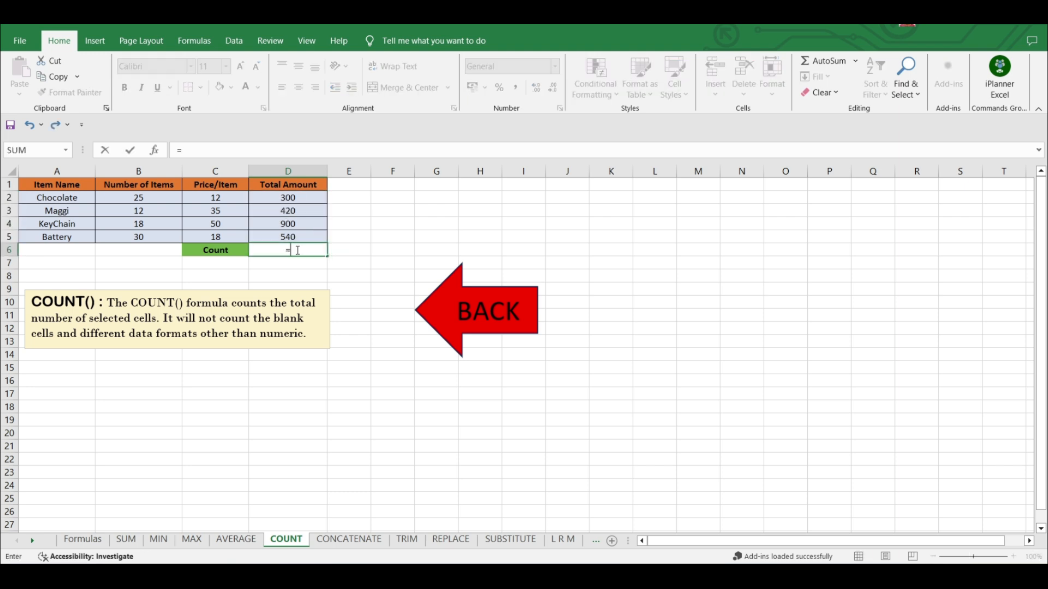
text(count)
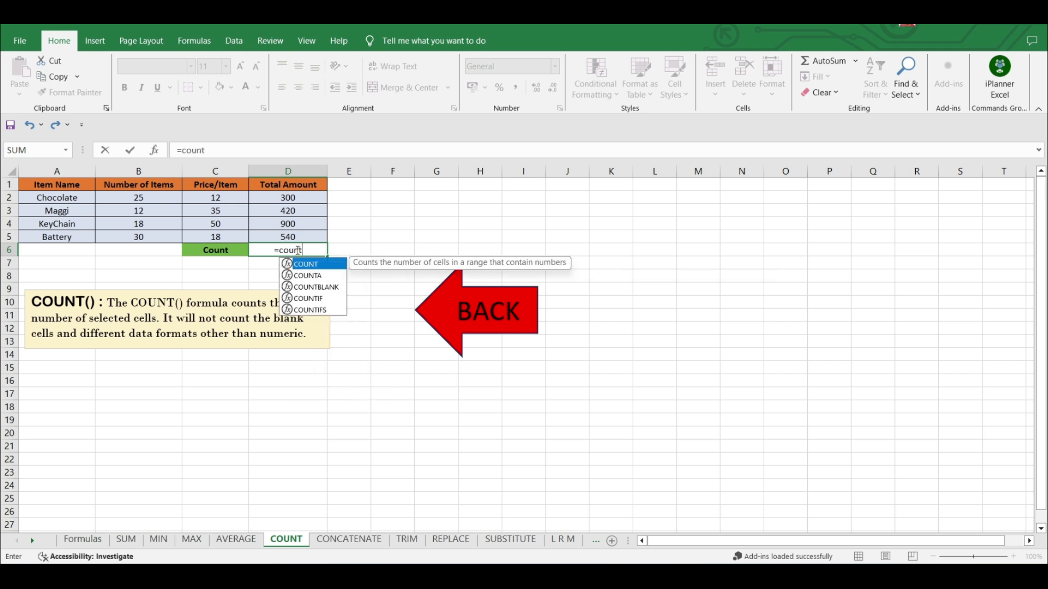
text(()
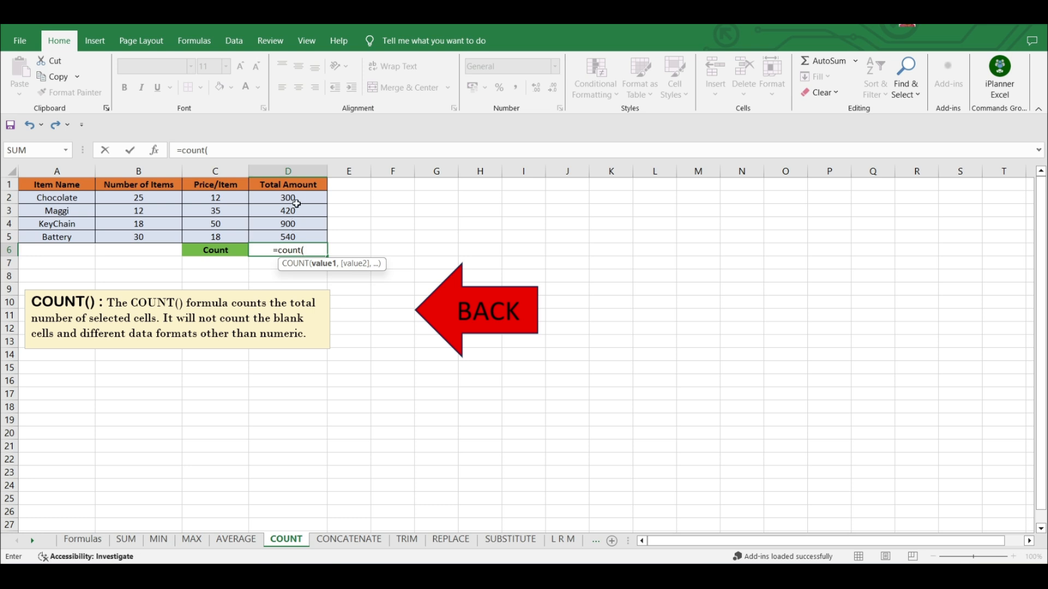
drag(296, 198, 297, 234)
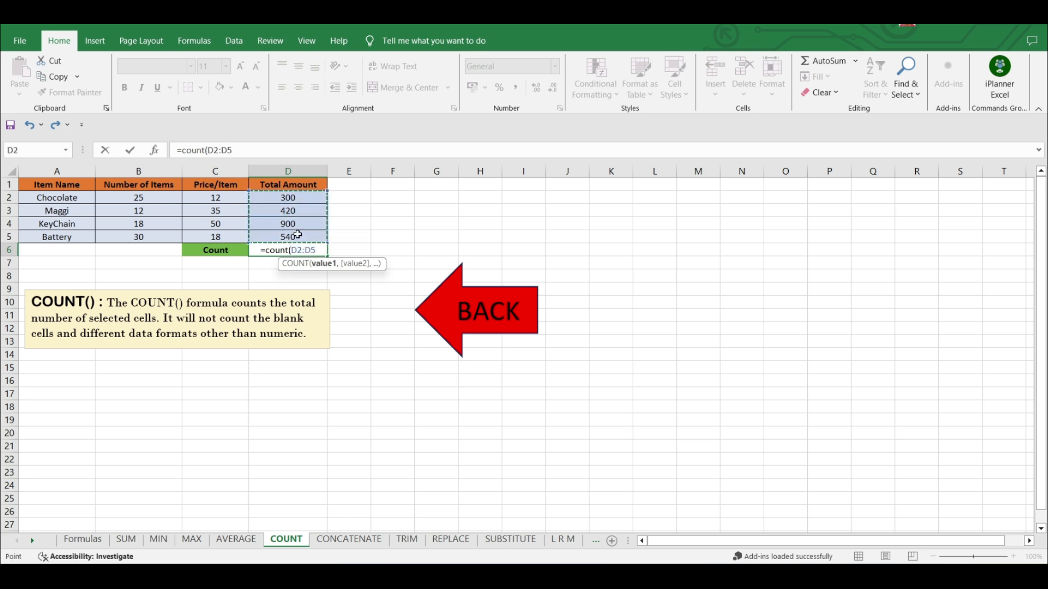
text())
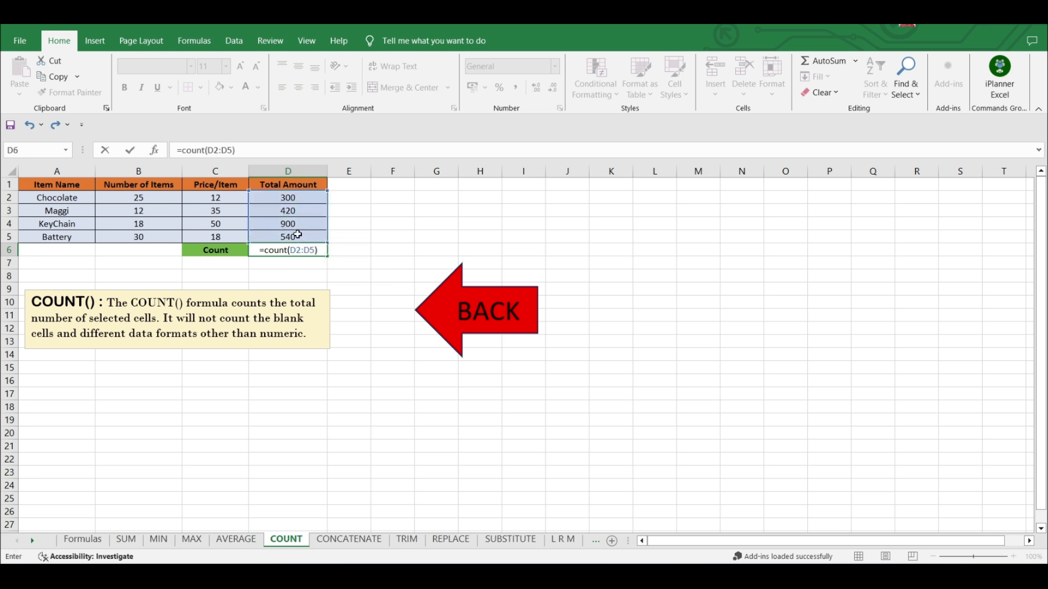
key(Return)
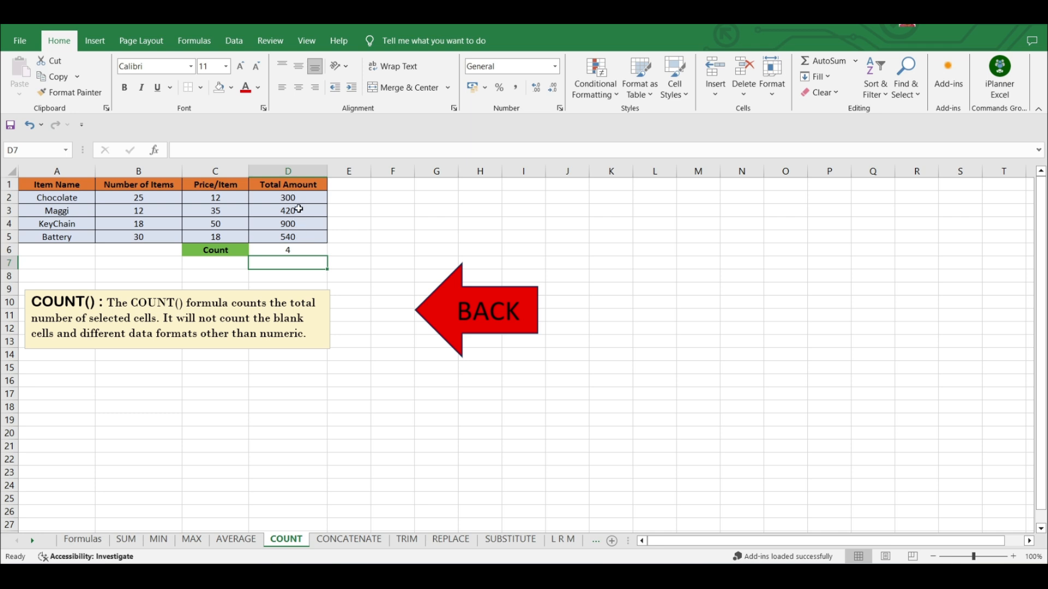
Replace the Count formula in D6 with =COUNT(D1:D5) to include the Total Amount header, and check header cell D1.
click(299, 250)
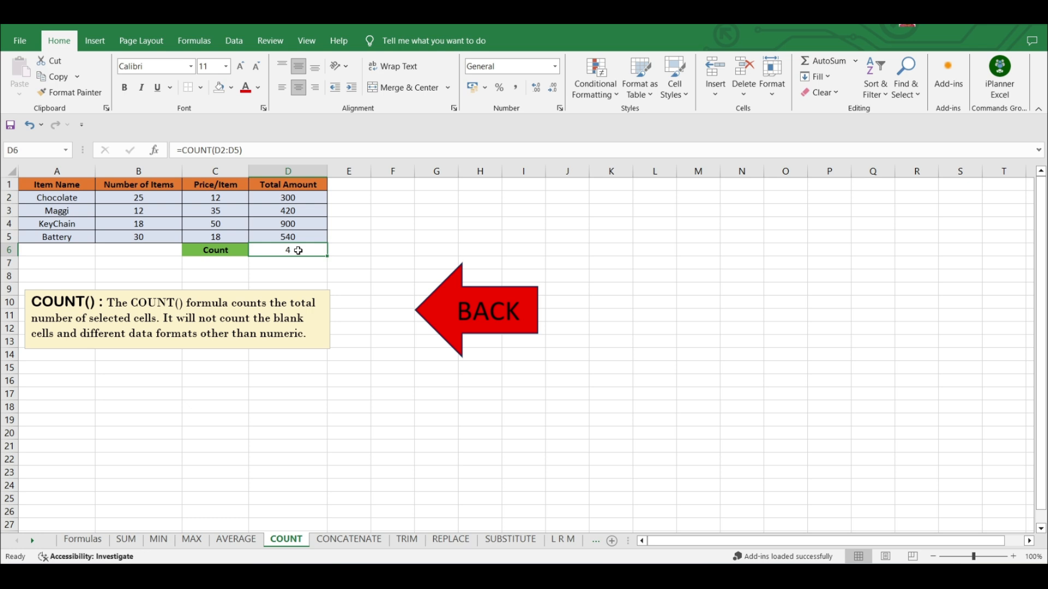
text(=co)
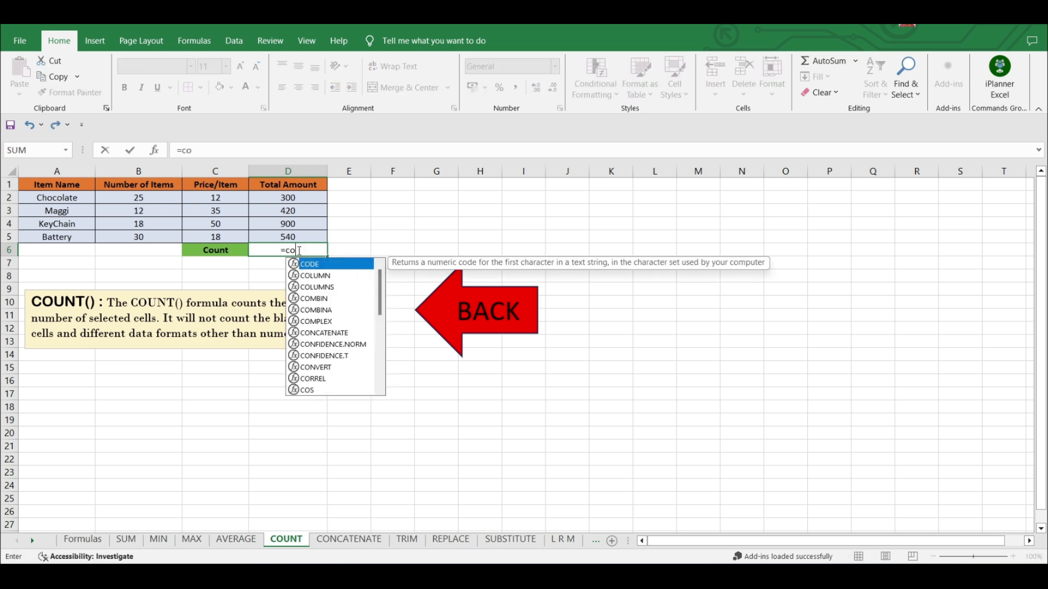
text(unt()
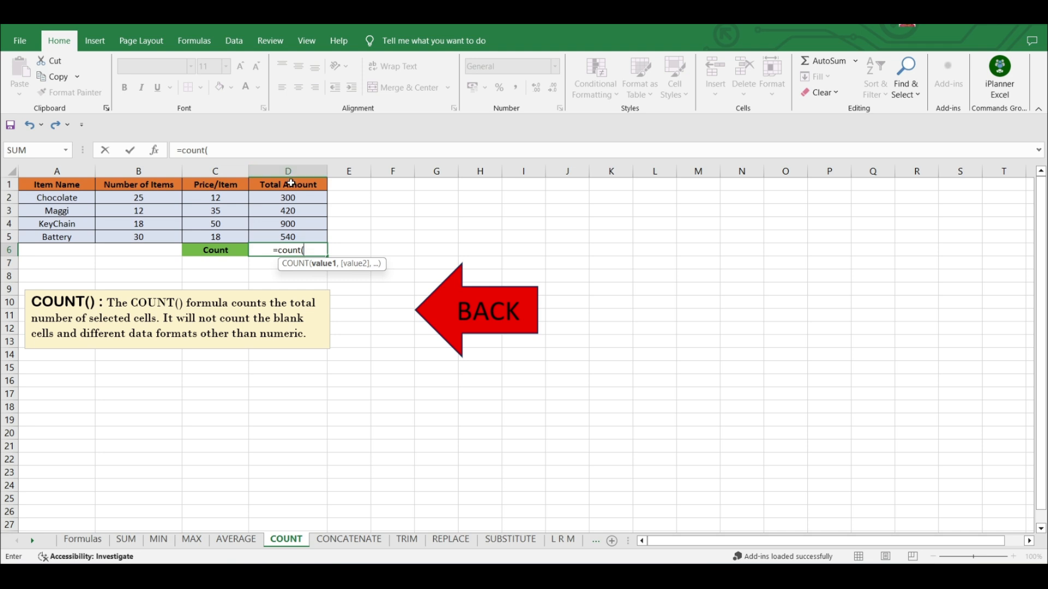
drag(291, 183, 289, 238)
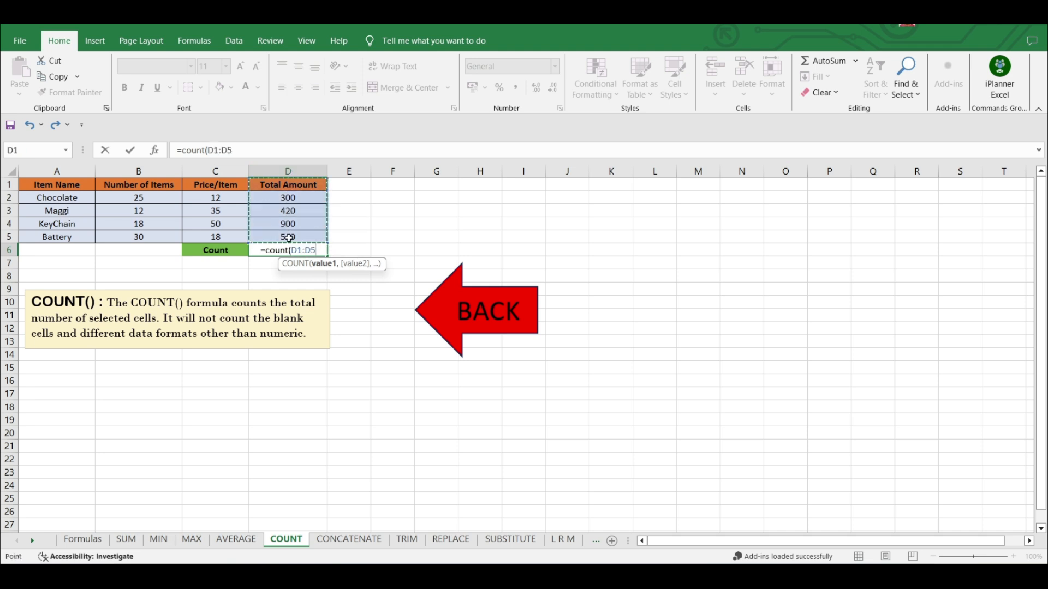
text())
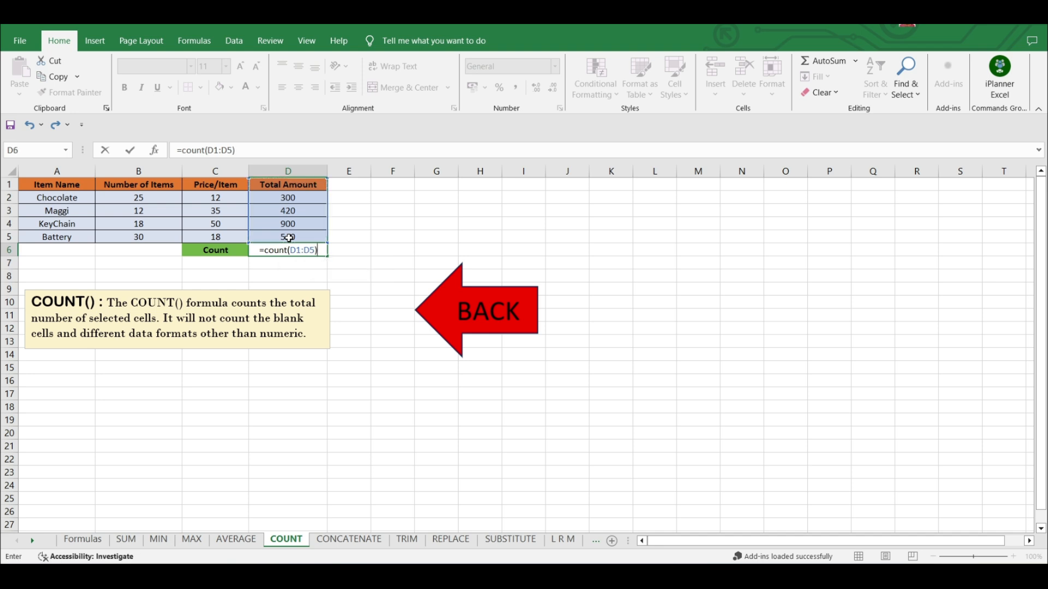
key(Return)
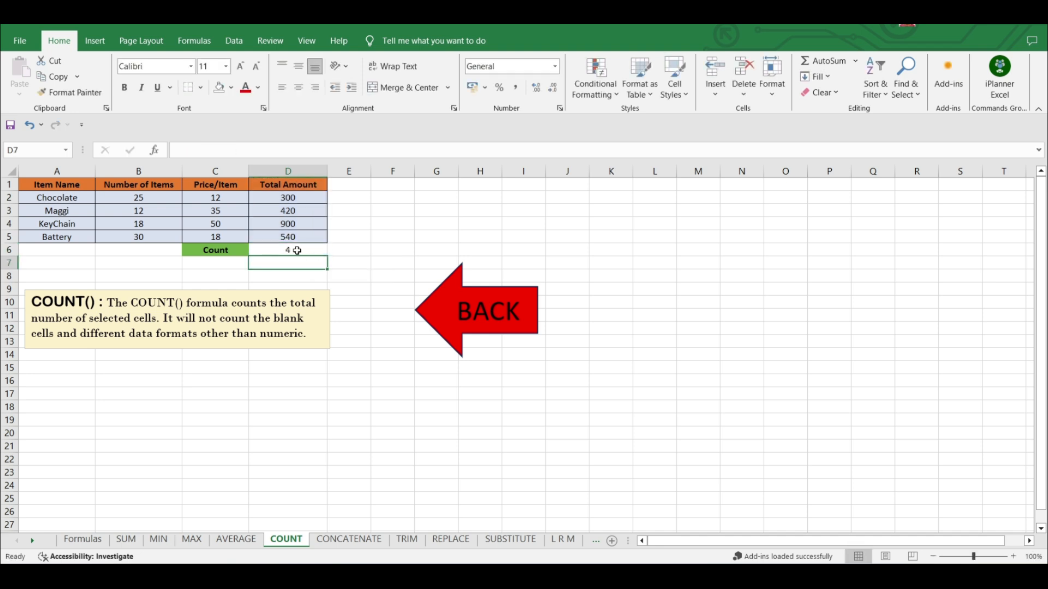
click(301, 186)
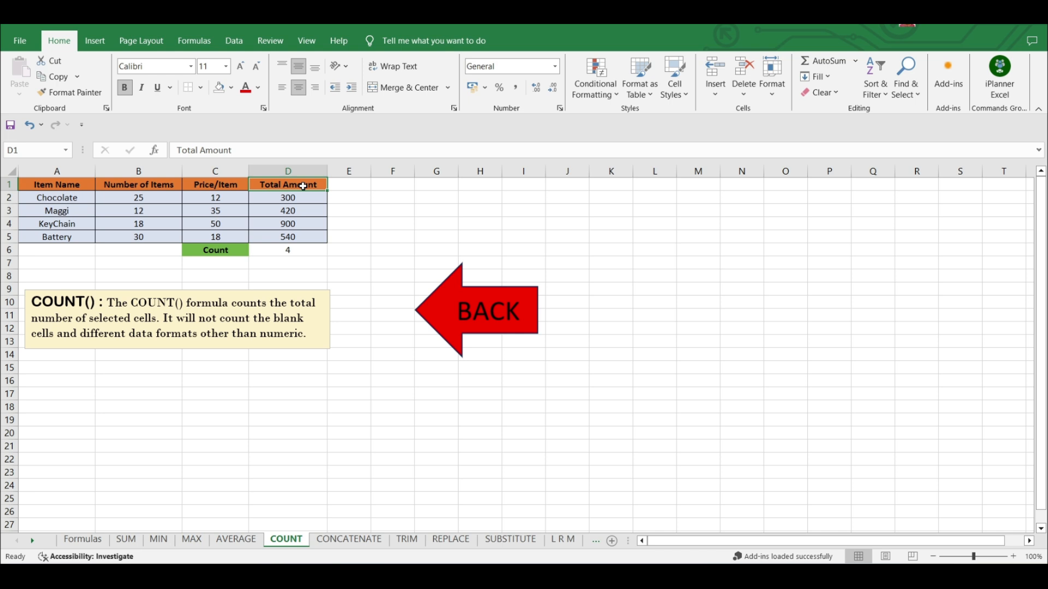
Replace the Count formula in D6 with =COUNT(B1:E5) to include headers and blank cells, and check the counted range.
click(301, 253)
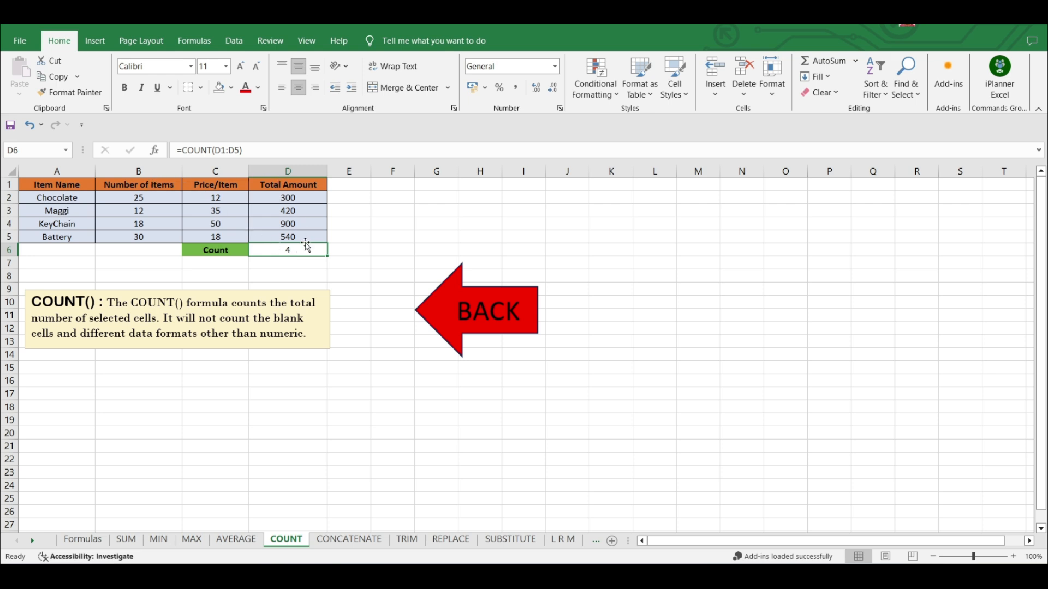
text(=)
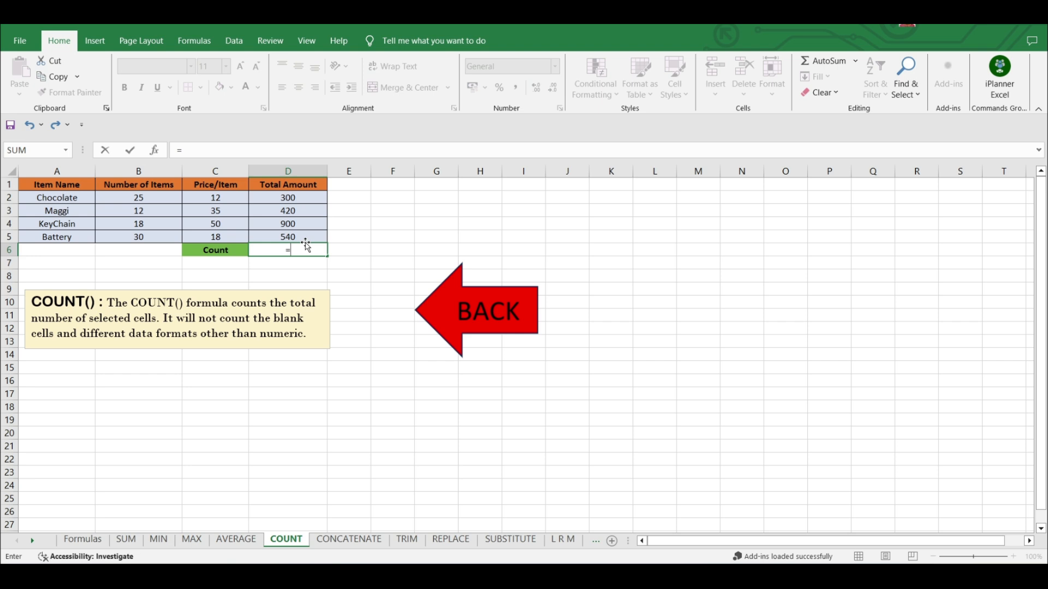
text(count)
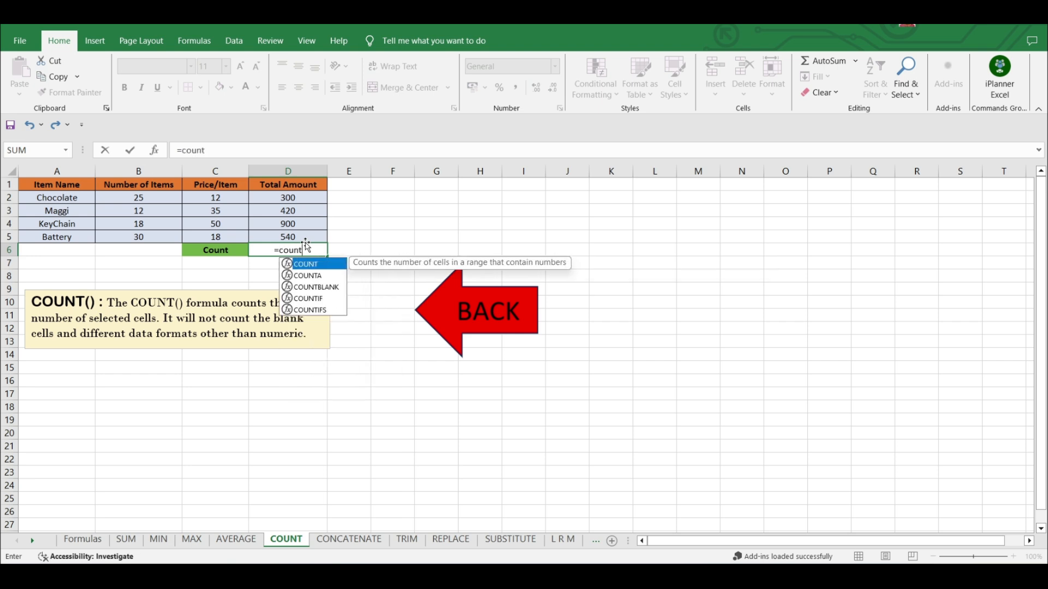
text(()
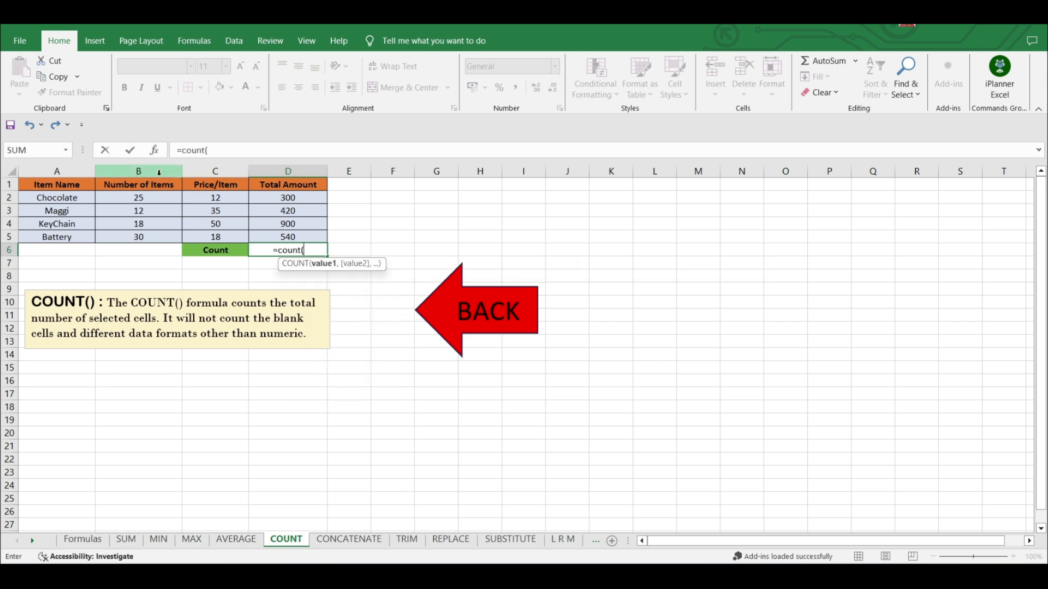
drag(152, 185, 349, 239)
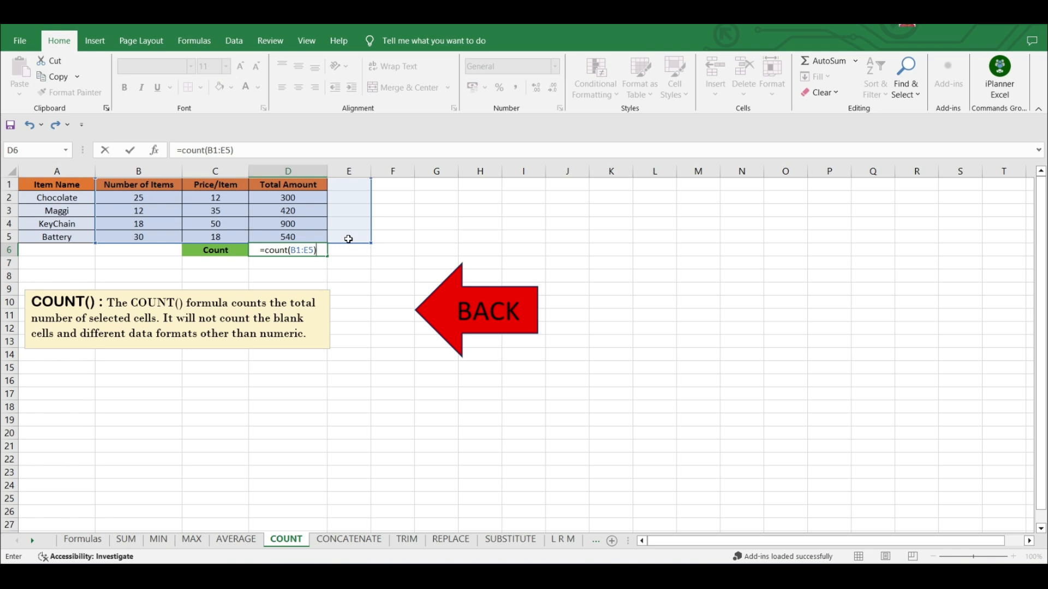
key(Return)
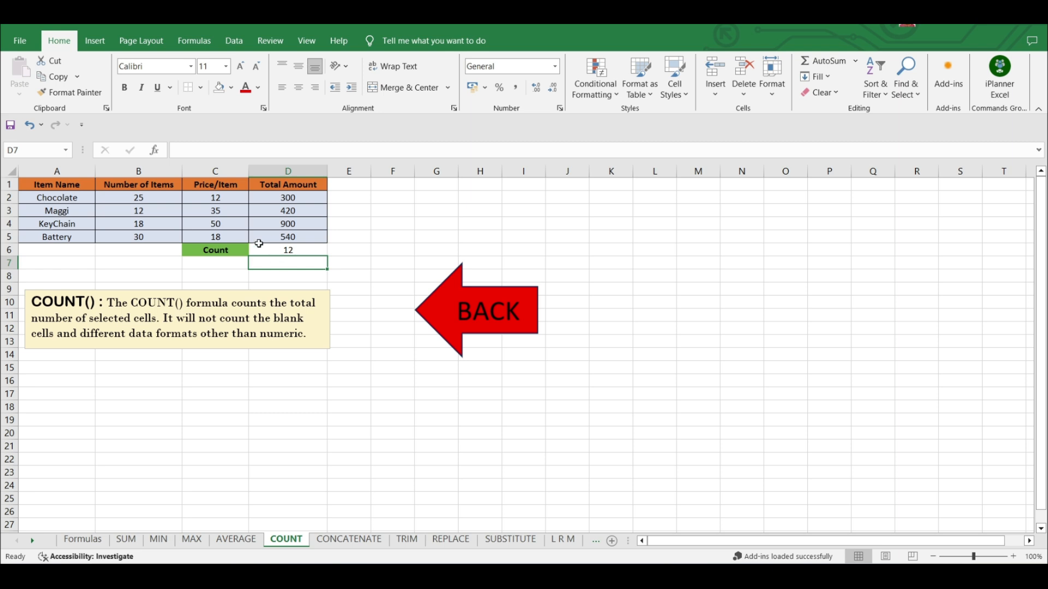
drag(148, 184, 362, 241)
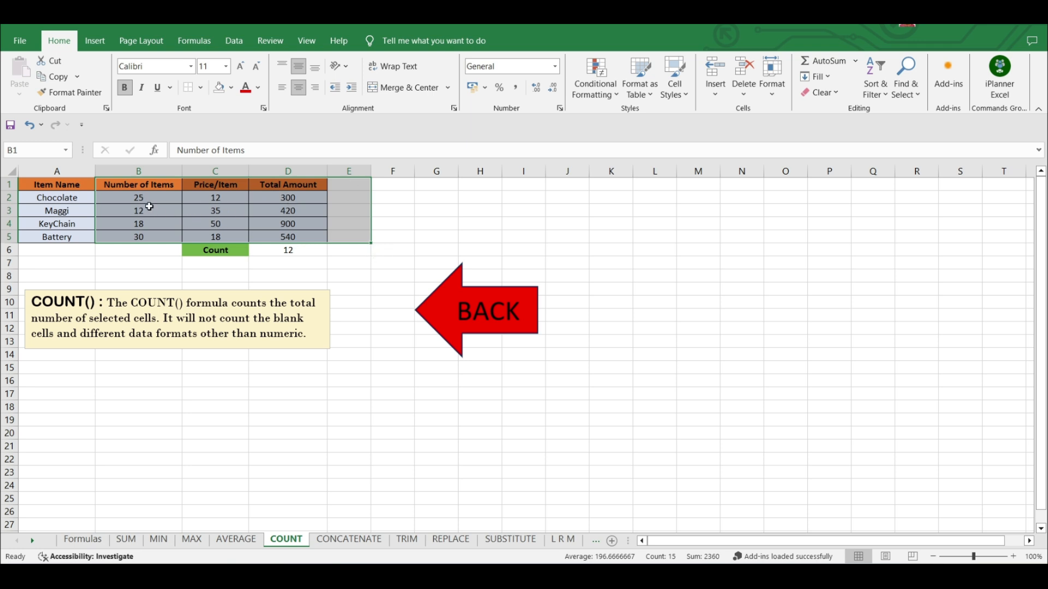
click(294, 251)
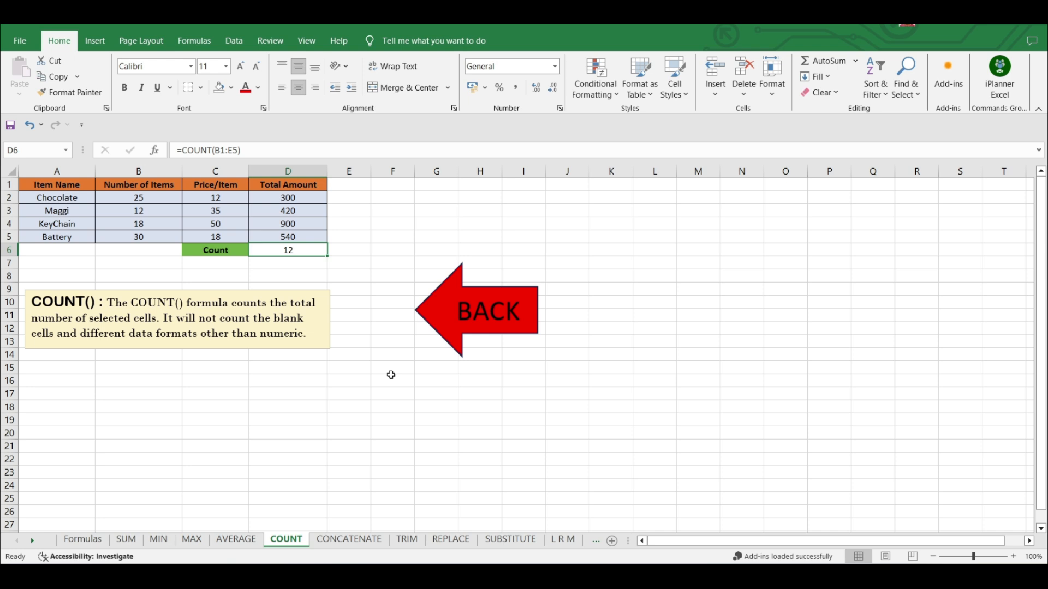
Return to the formula overview and open the CONCATENATE practice sheet.
click(429, 317)
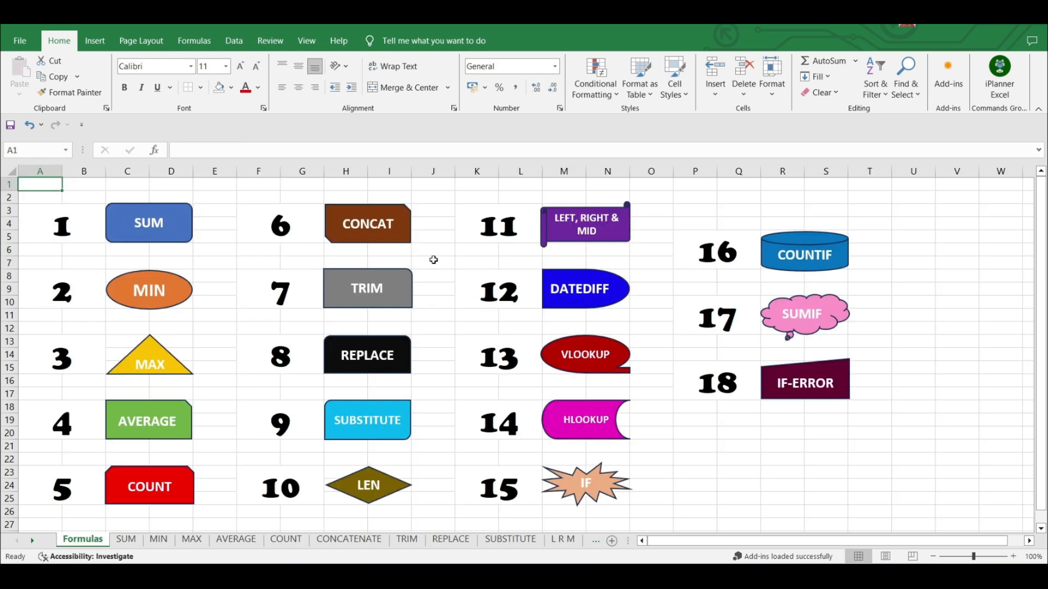
click(358, 223)
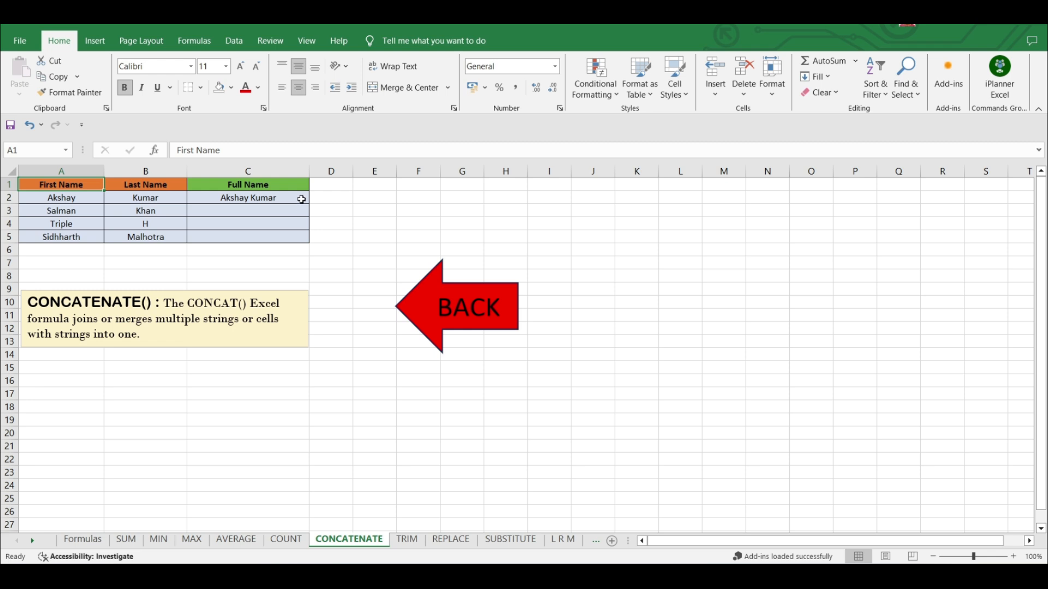
click(245, 227)
Join the first and last name of row 3 in cell C3 with the formula =CONCATENATE(A3,B3).
click(230, 211)
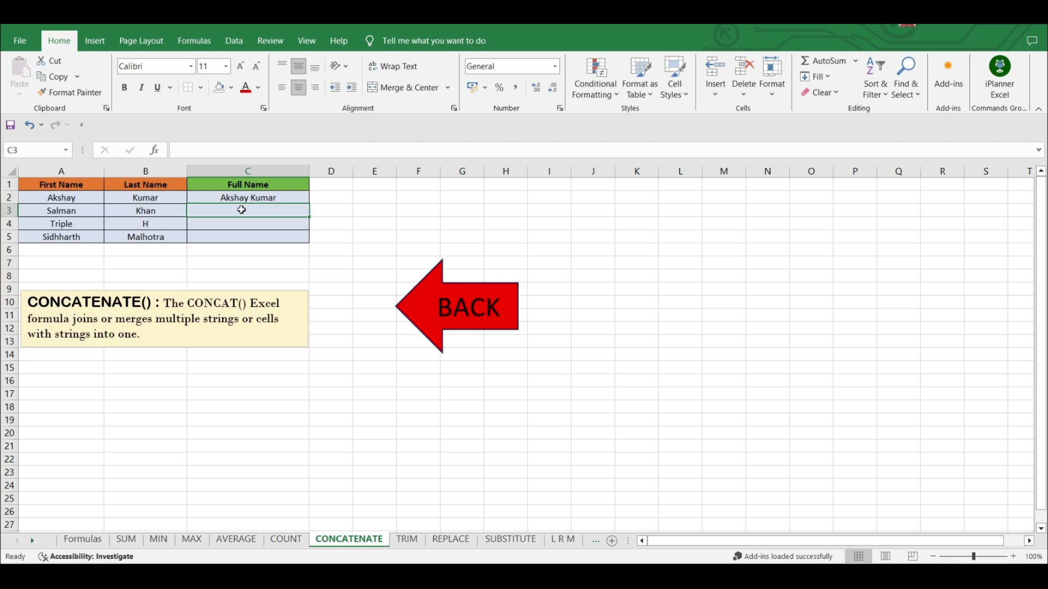
text(=)
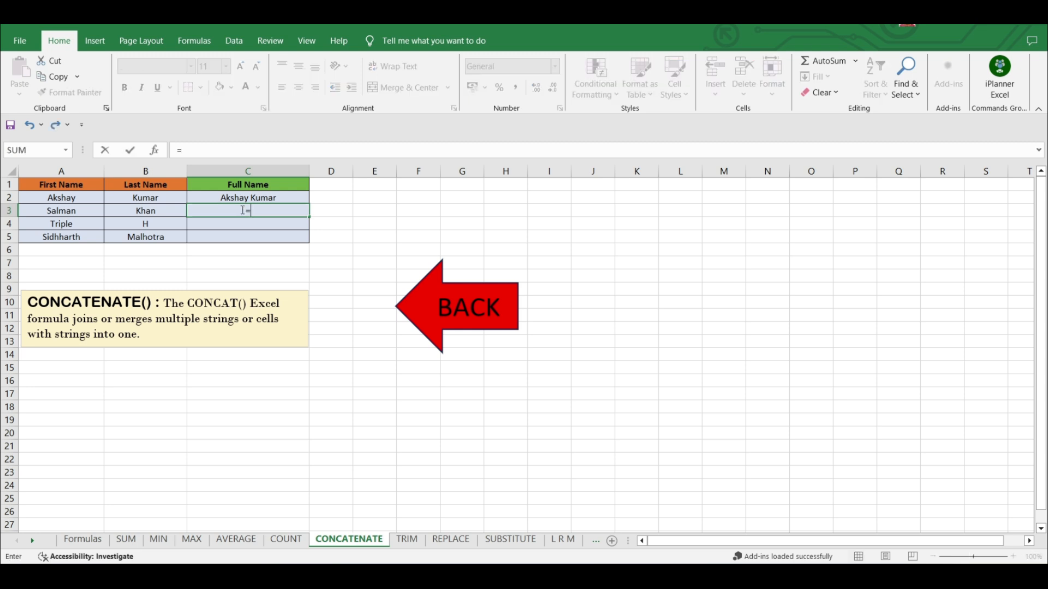
text(conc)
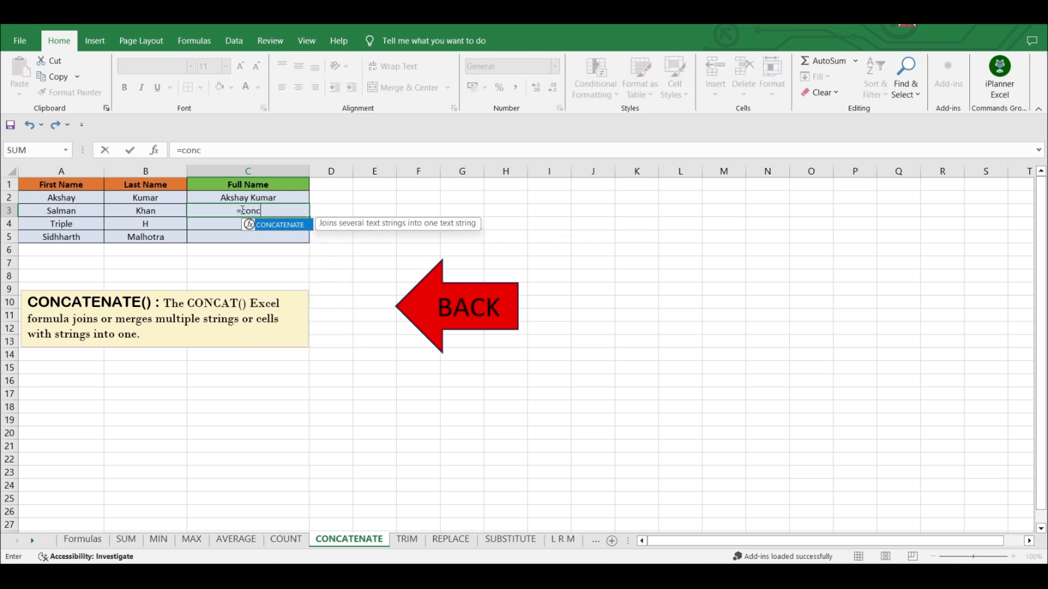
text(atenate)
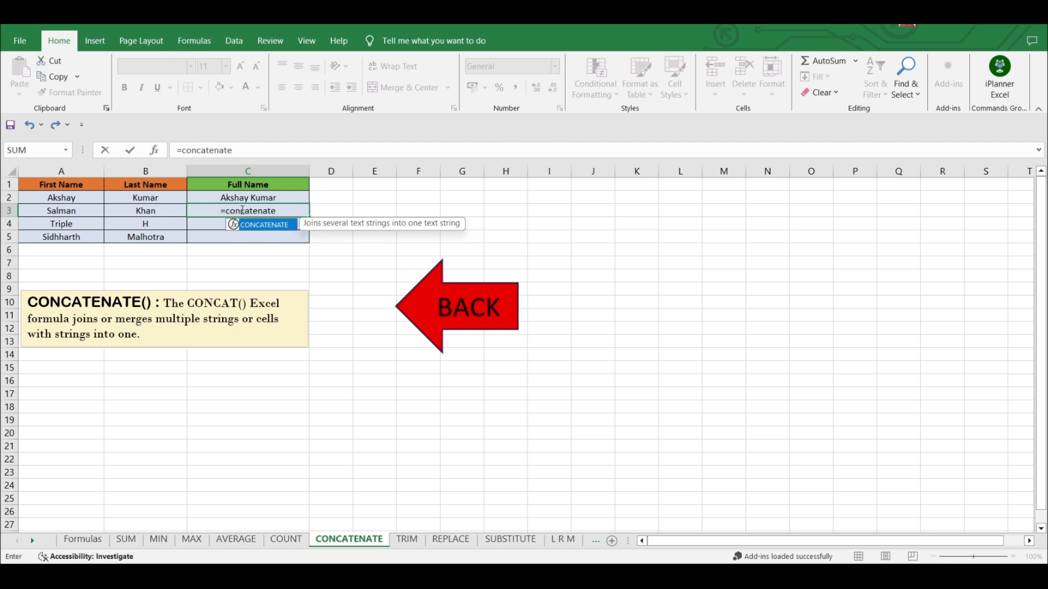
text(()
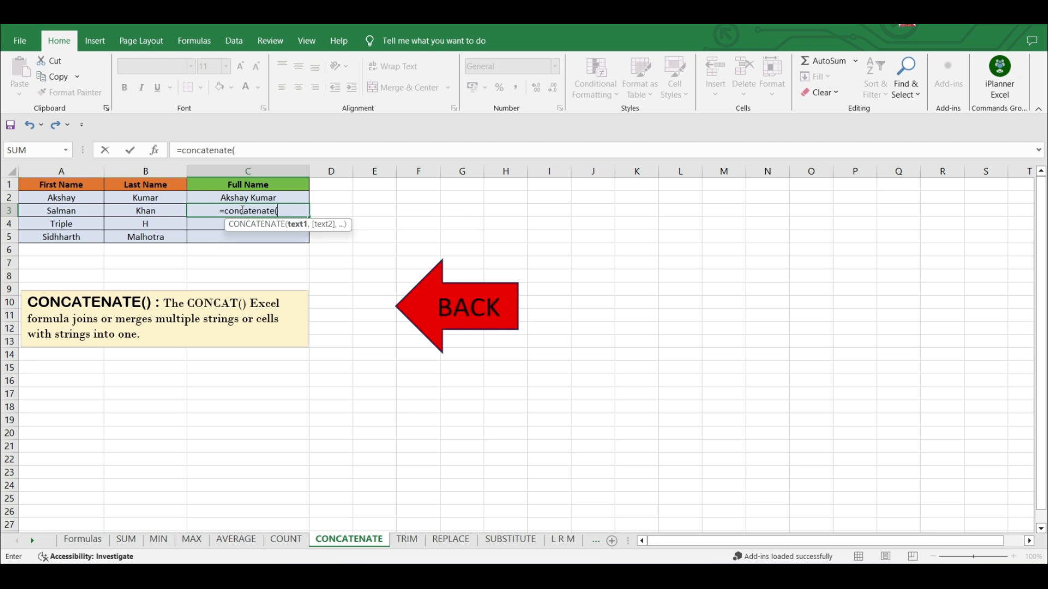
click(79, 214)
text(,)
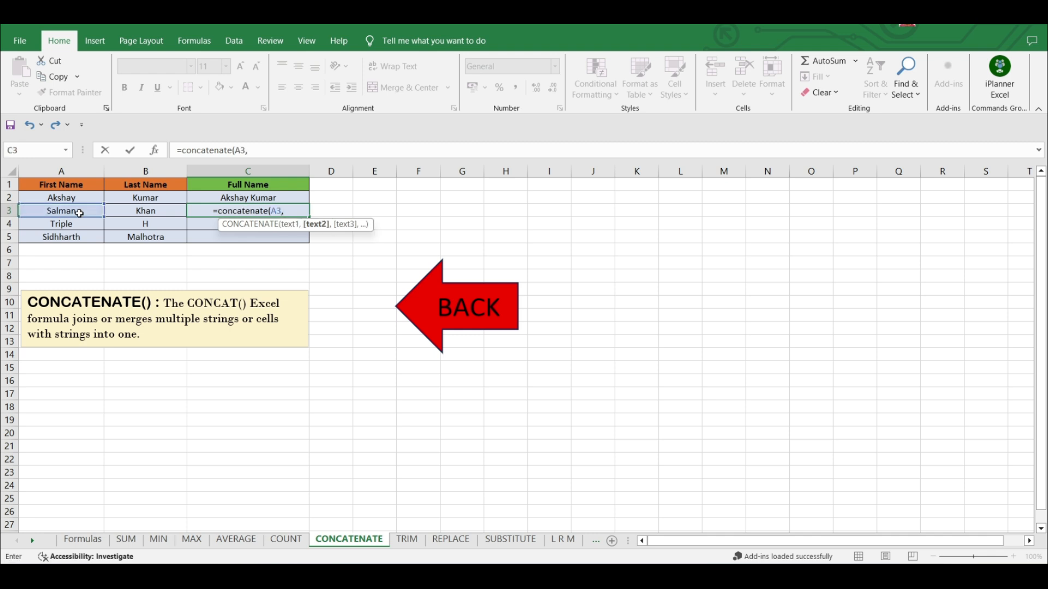
click(129, 212)
text())
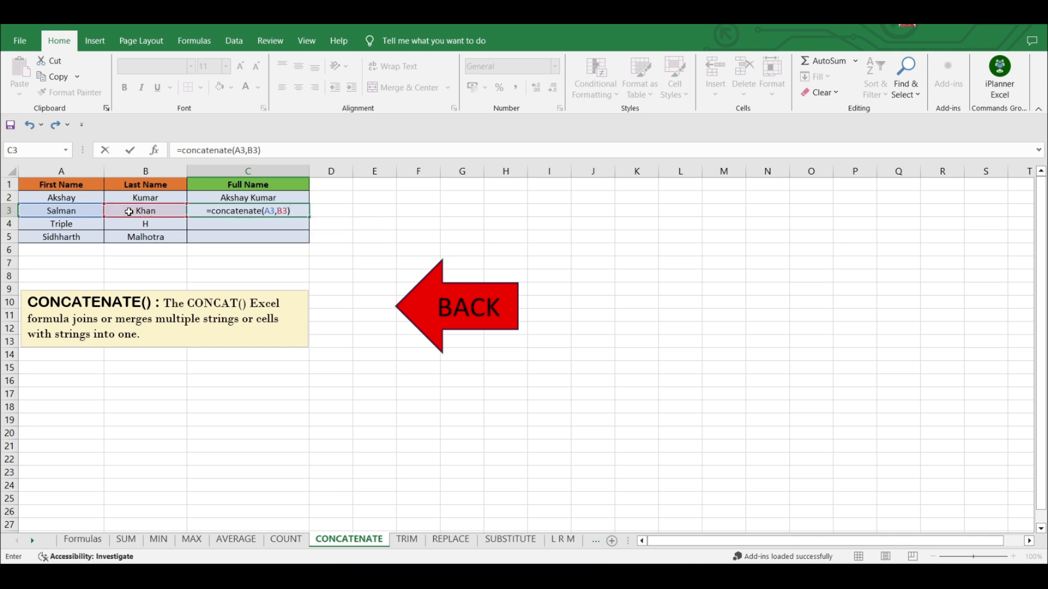
key(Return)
Add a space between the names by changing C3 to =CONCATENATE(A3," ",B3), and fill it down the Full Name column.
click(245, 212)
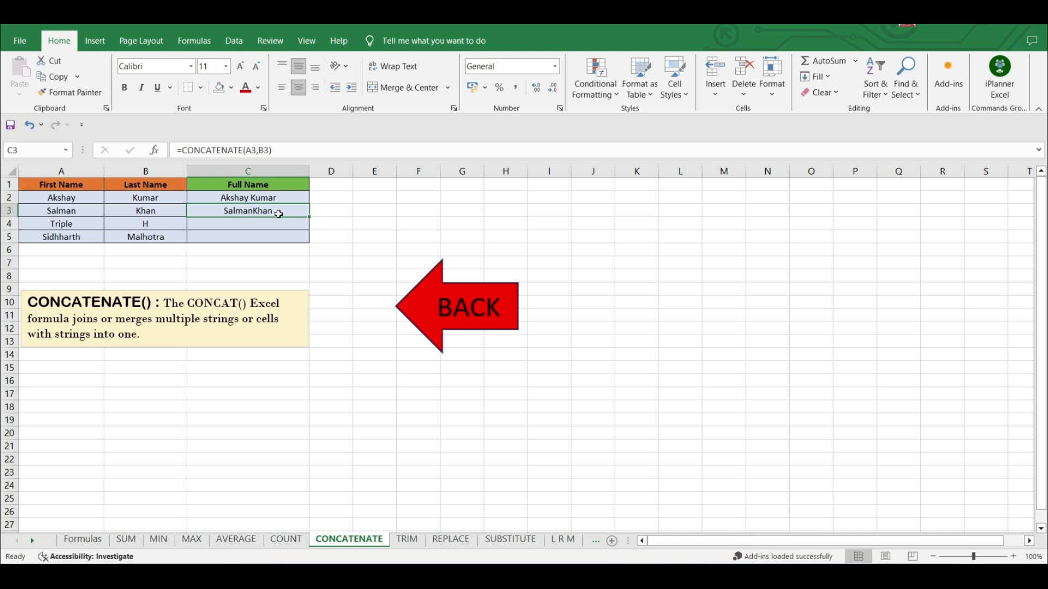
click(259, 149)
text(" ")
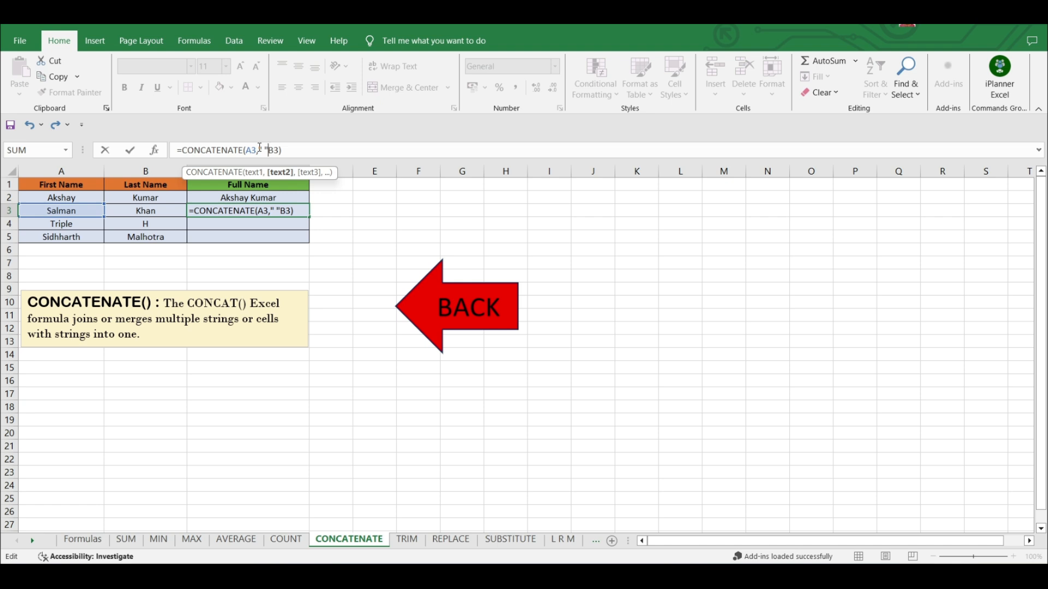
text(,)
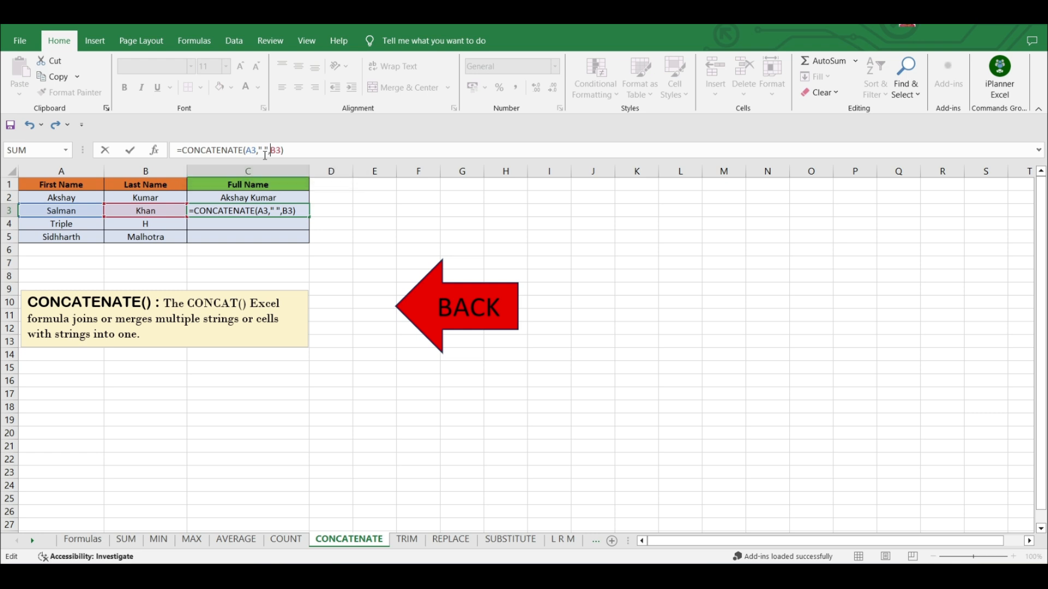
key(Return)
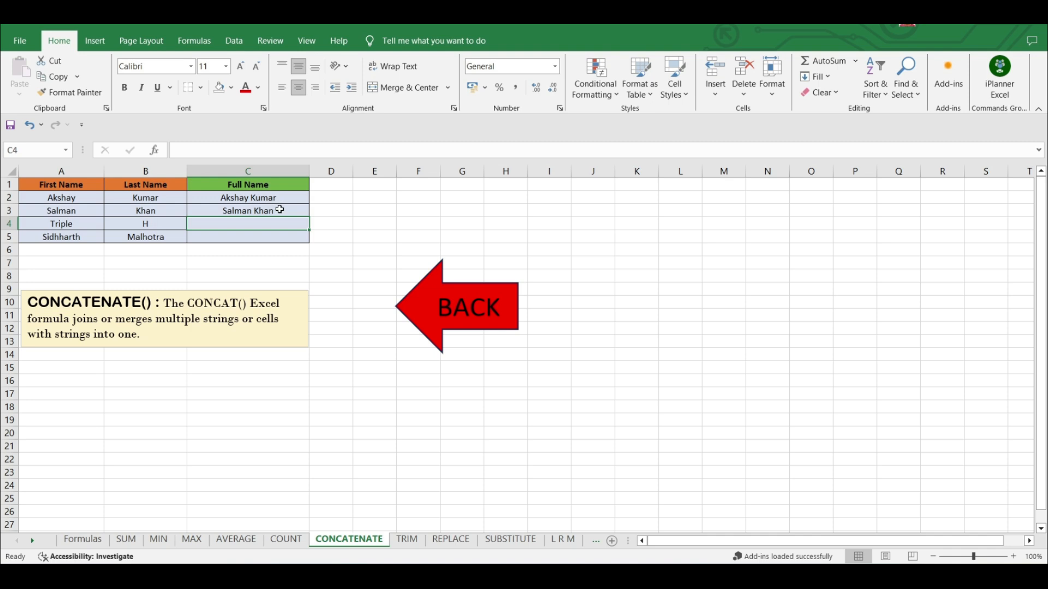
click(306, 211)
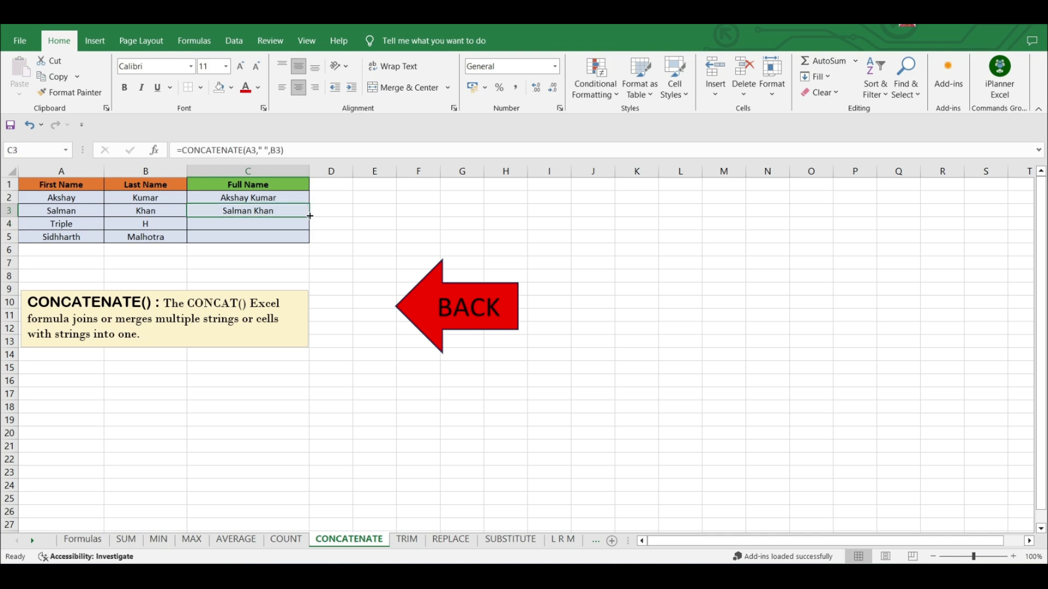
double_click(310, 216)
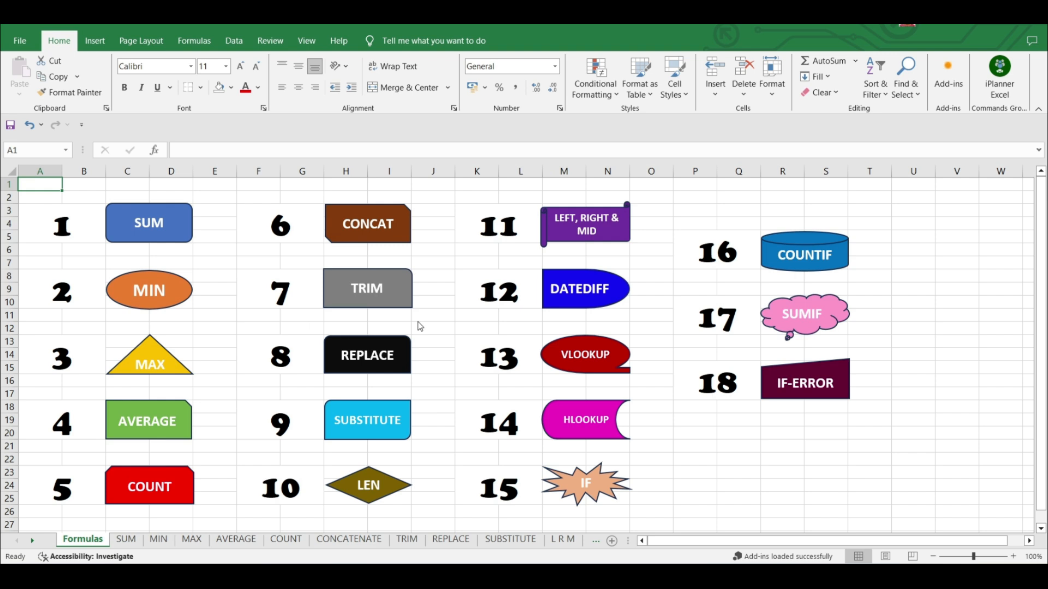
Open the TRIM practice sheet from the formula overview and review its description and the strings in A2 and A3.
click(390, 295)
click(117, 323)
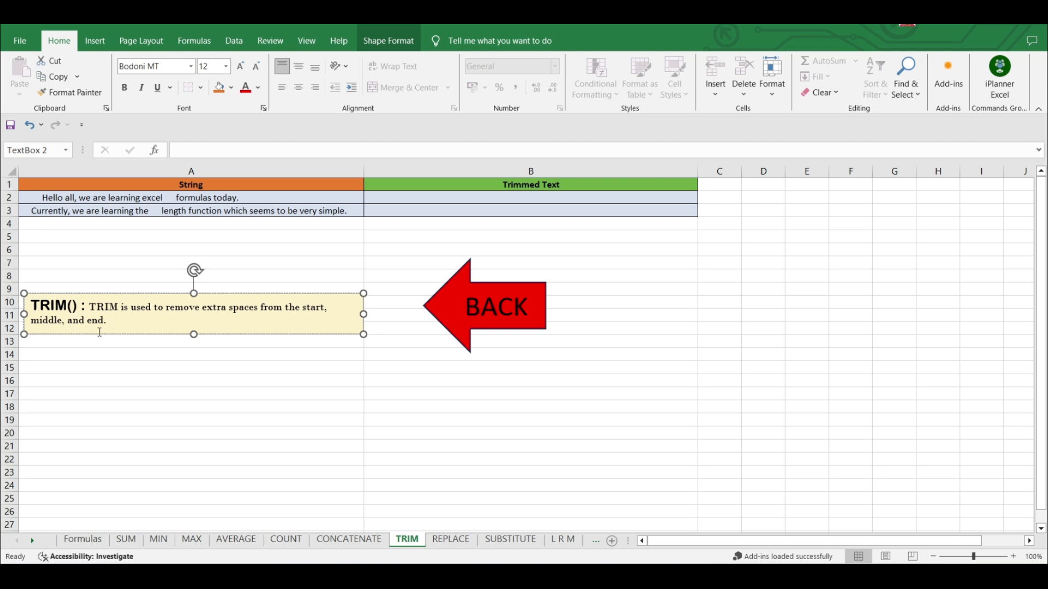
click(236, 200)
click(218, 197)
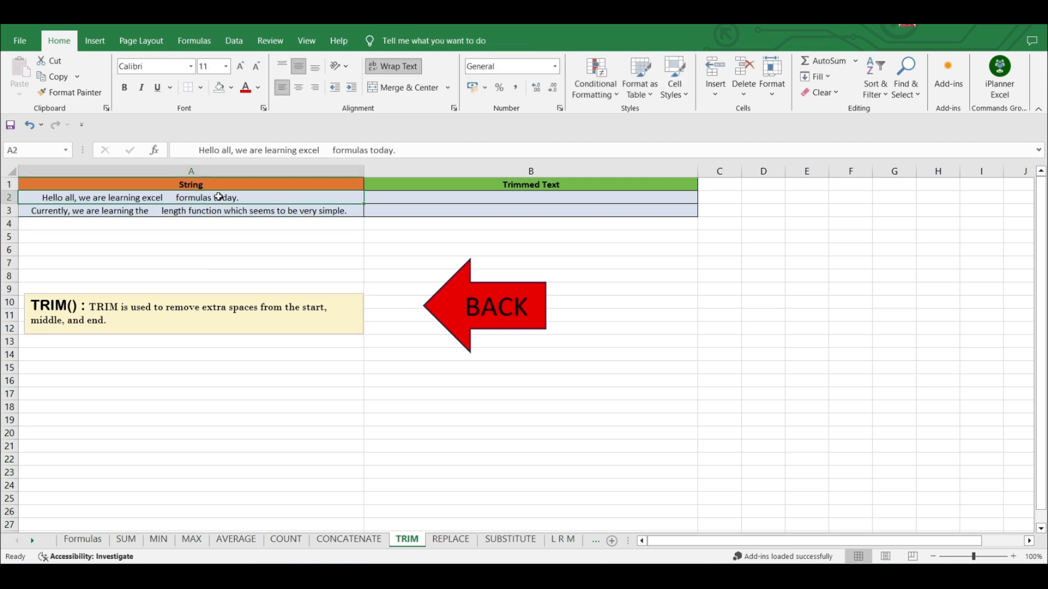
click(218, 211)
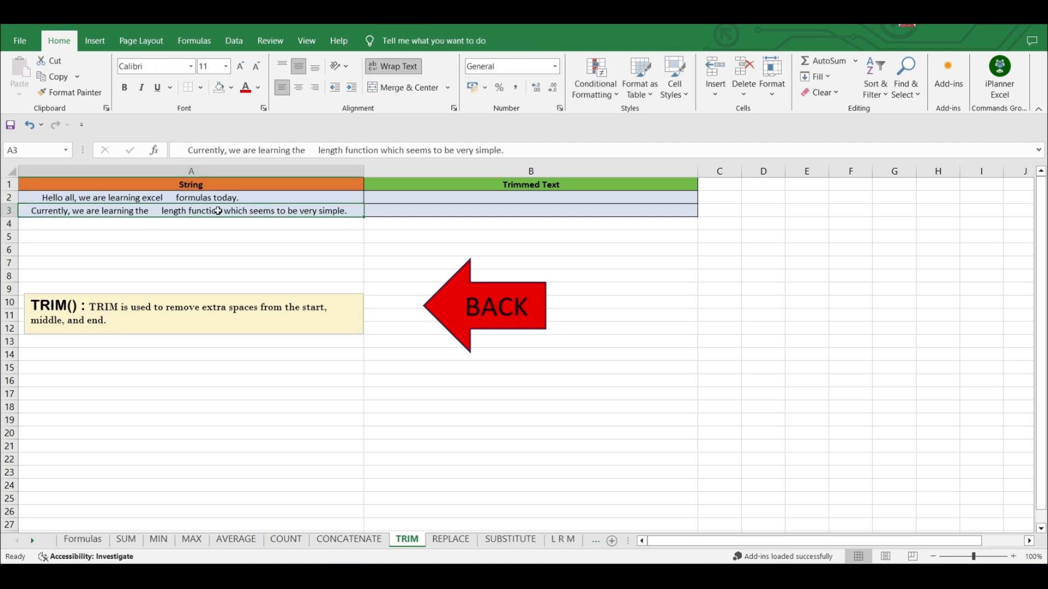
Examine the extra spaces at the start, middle and end of the strings in A2 and A3.
double_click(38, 199)
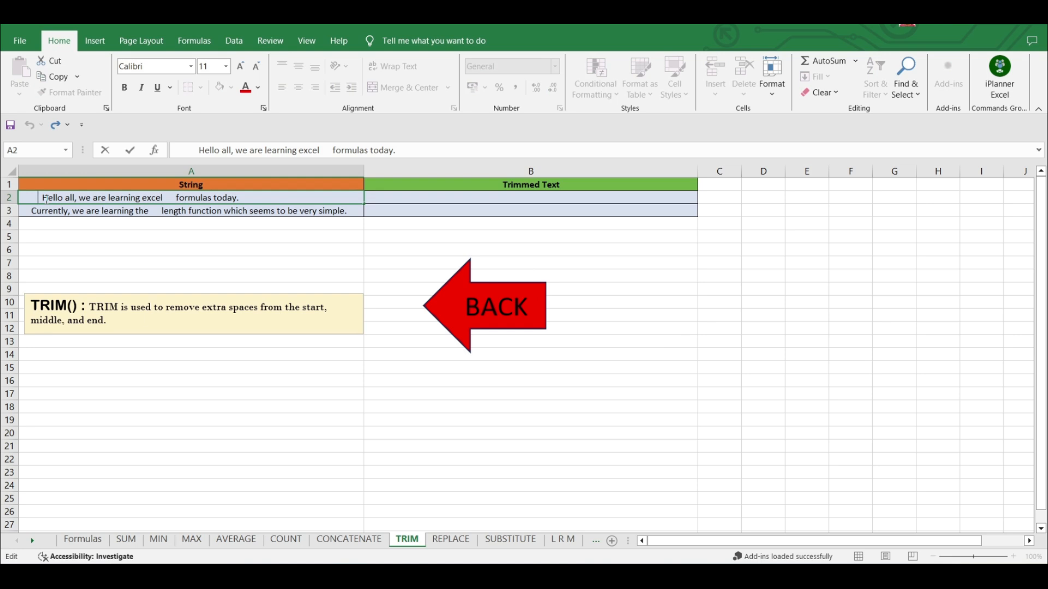
double_click(30, 212)
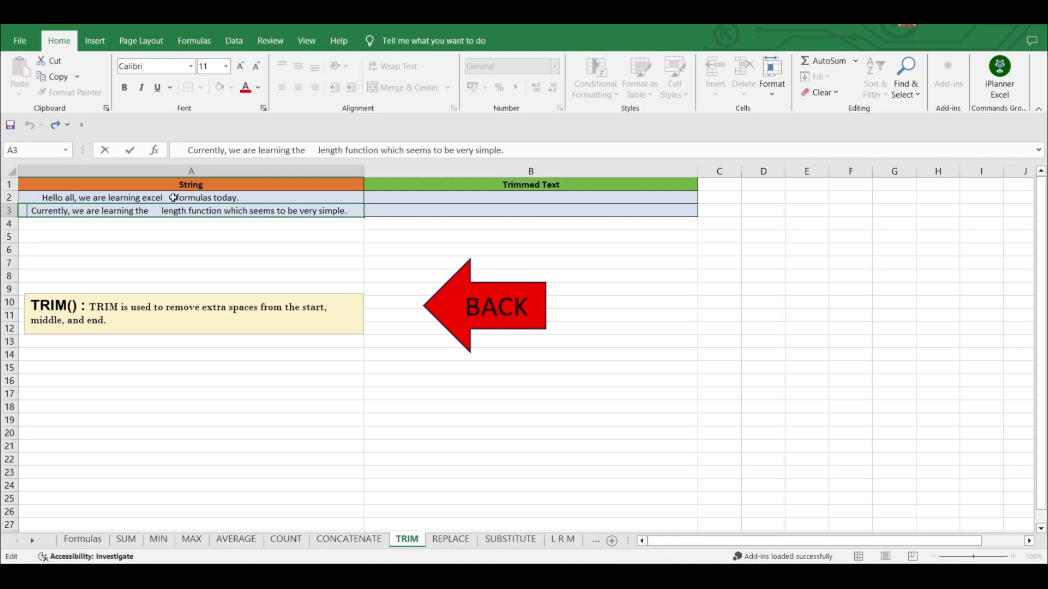
click(158, 211)
double_click(253, 197)
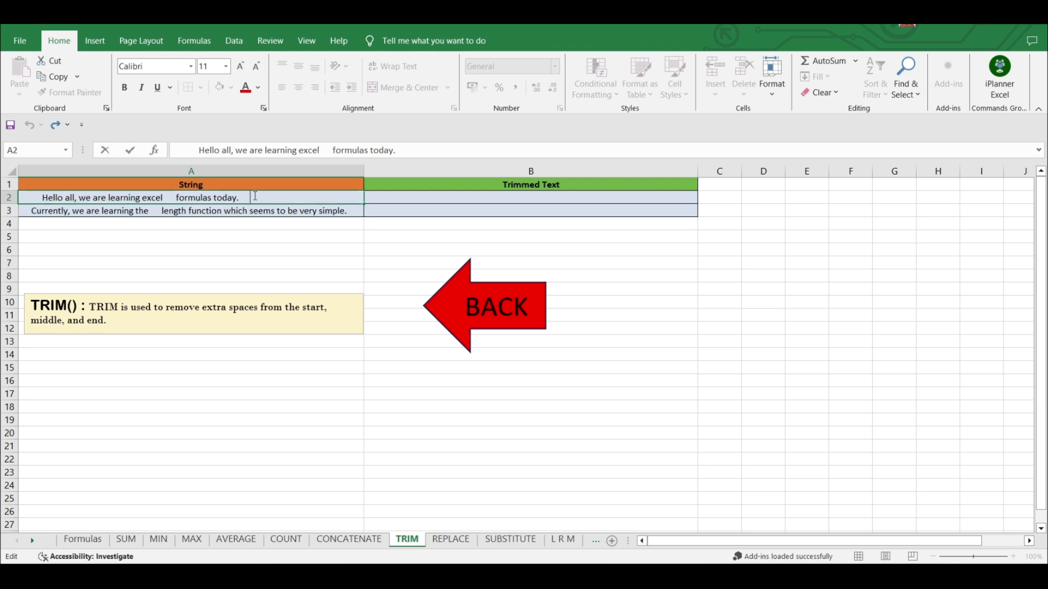
double_click(358, 212)
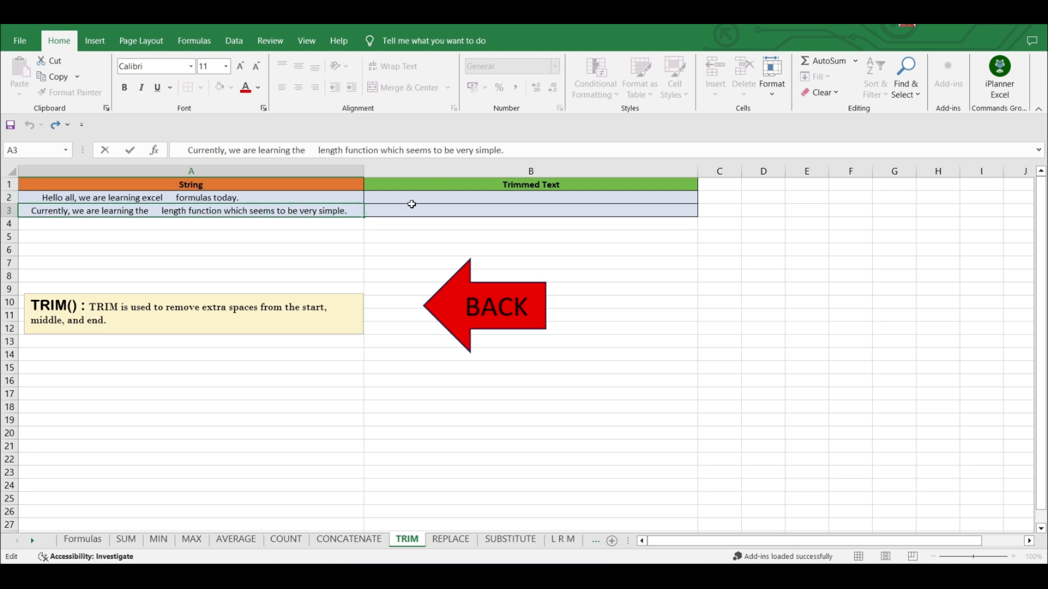
Remove the extra spaces from the string in A2 with =TRIM(A2) in cell B2, and fill the formula down to B3.
click(397, 196)
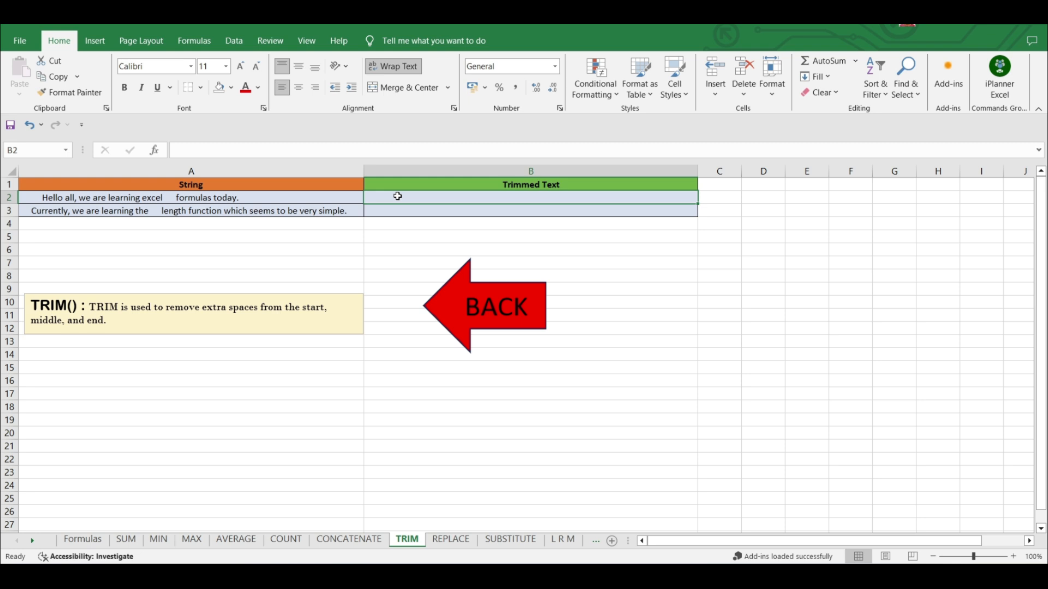
click(400, 208)
click(396, 196)
text(=trim)
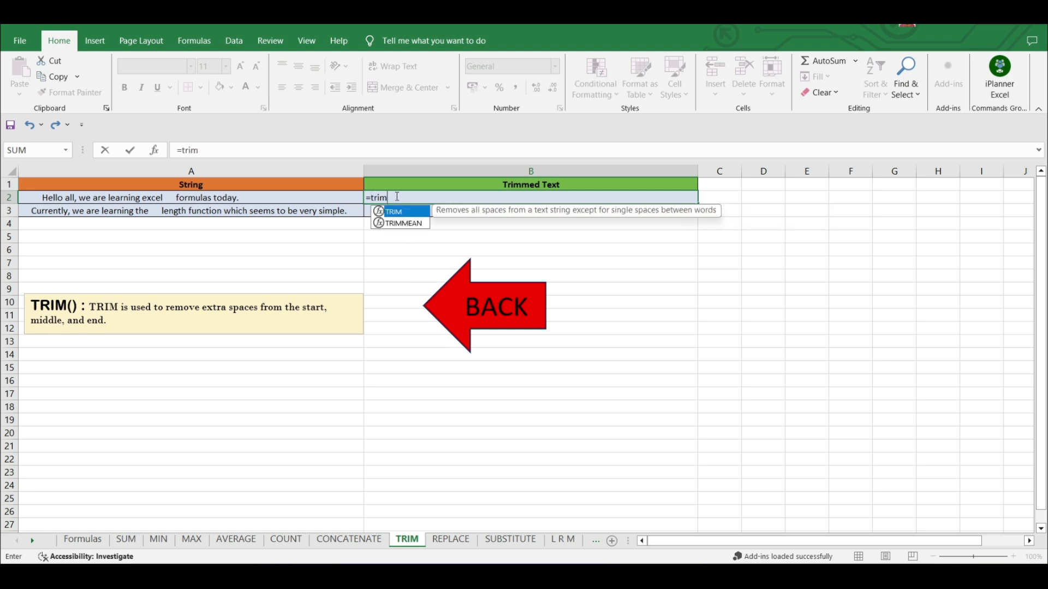
text(()
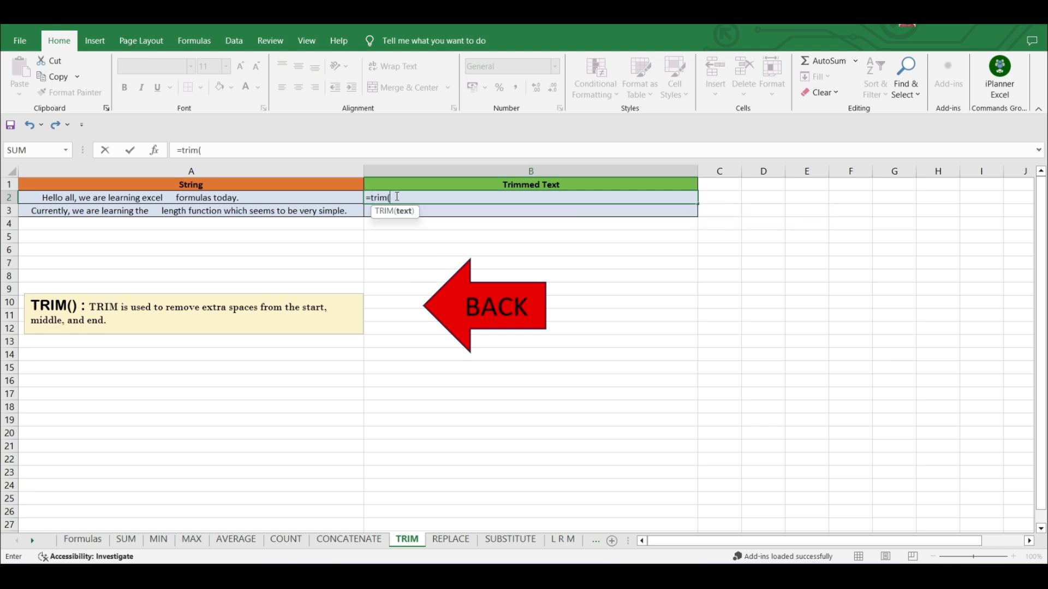
click(324, 199)
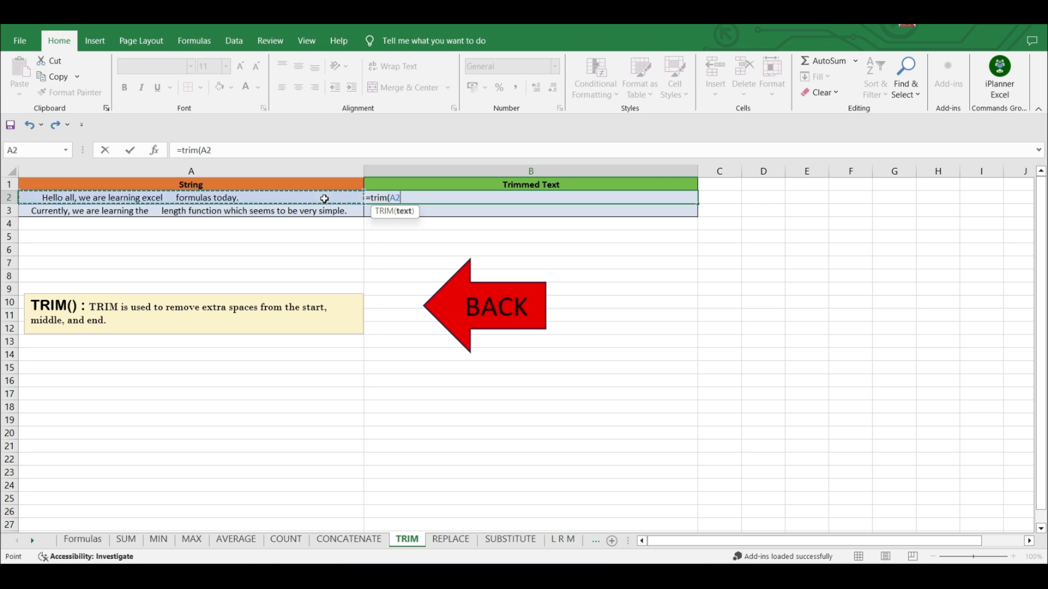
text())
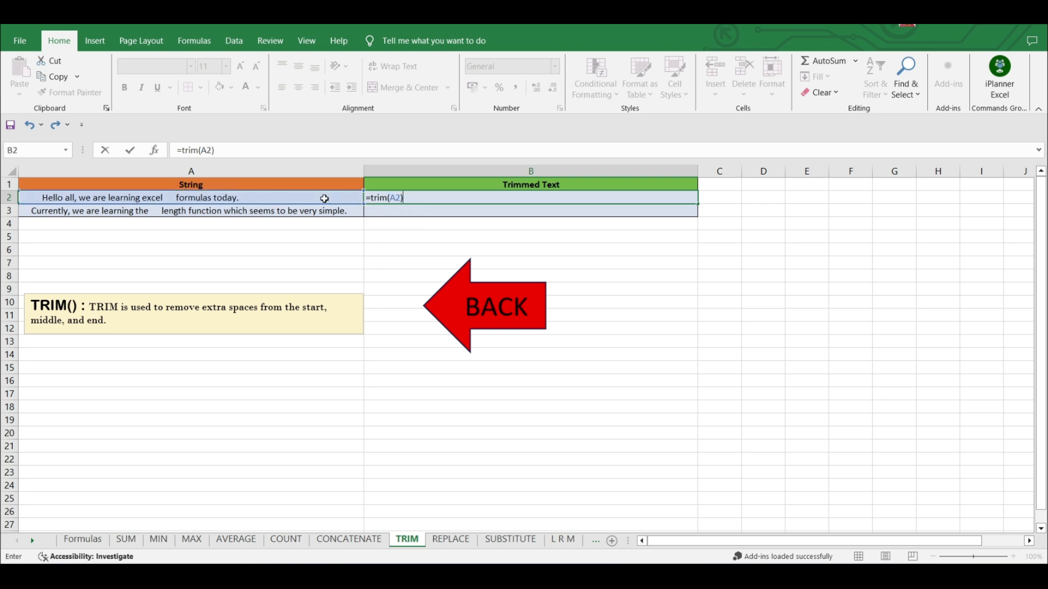
key(Return)
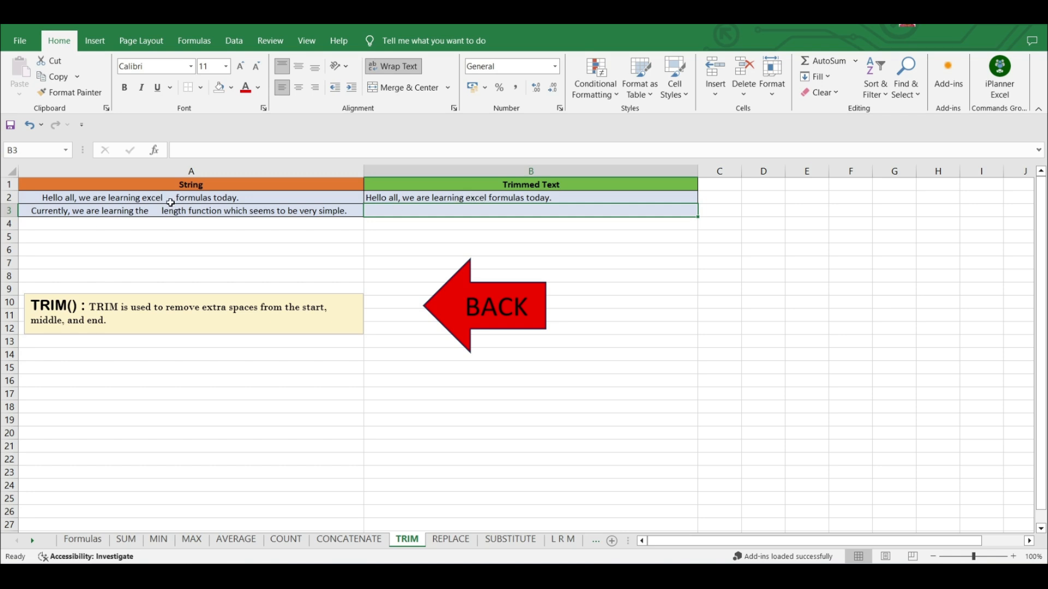
click(568, 197)
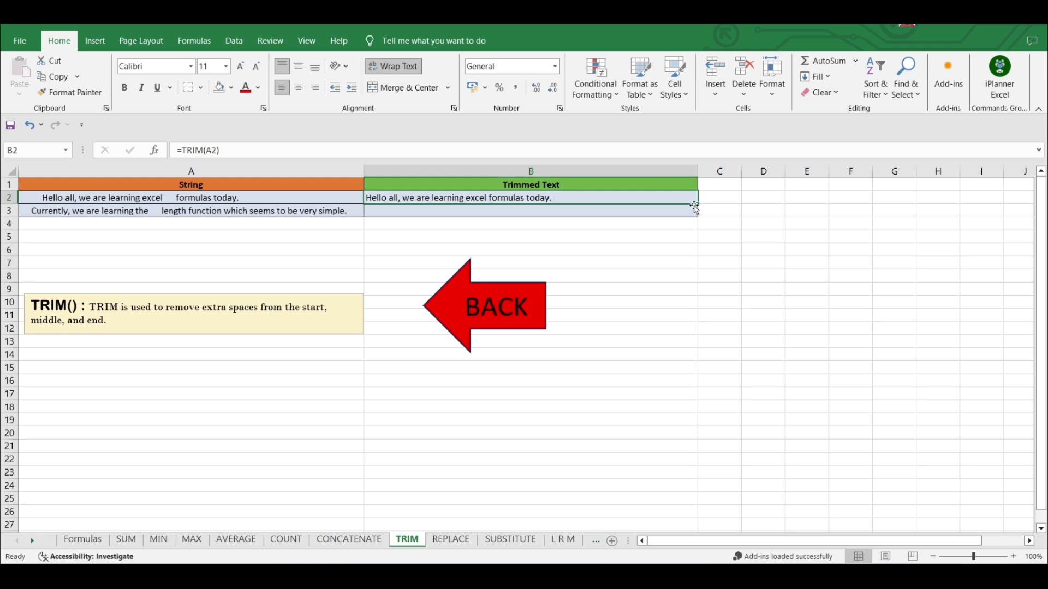
drag(695, 207, 697, 214)
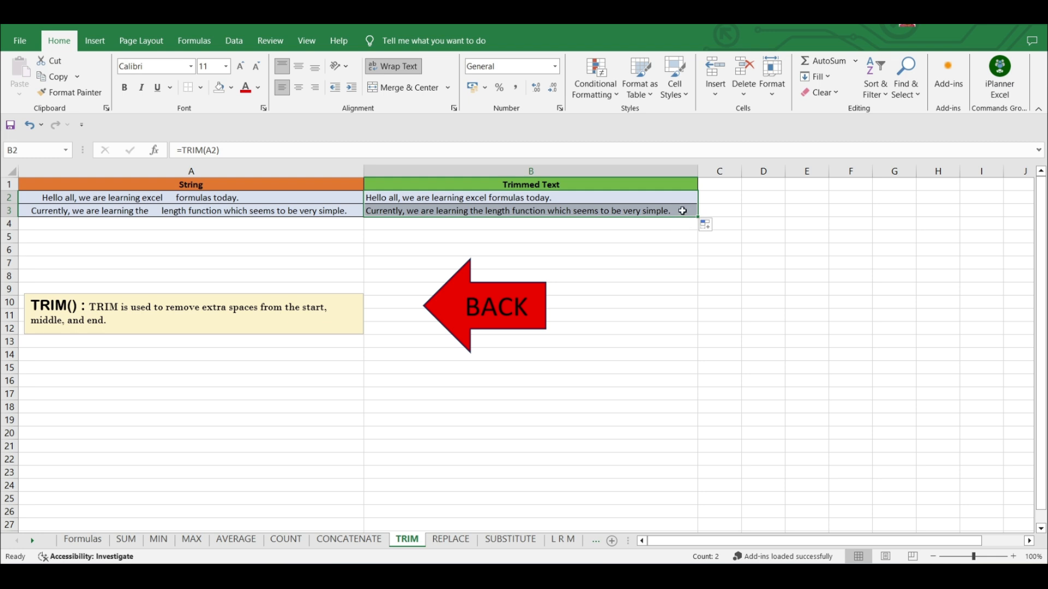
Return to the formula overview, open the REPLACE practice sheet and review the strings in A2 and A3.
click(451, 320)
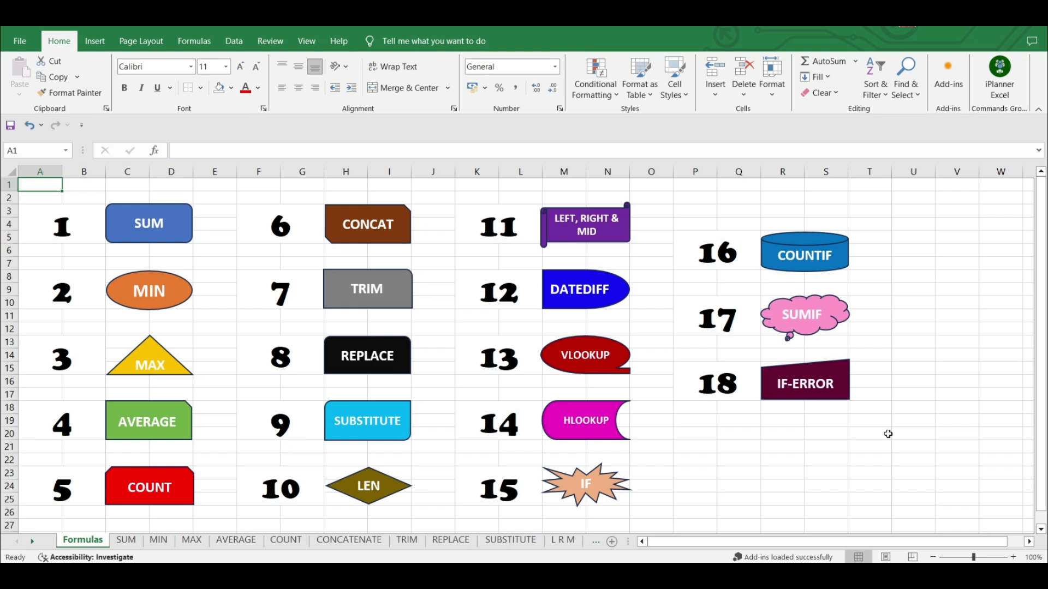
click(393, 350)
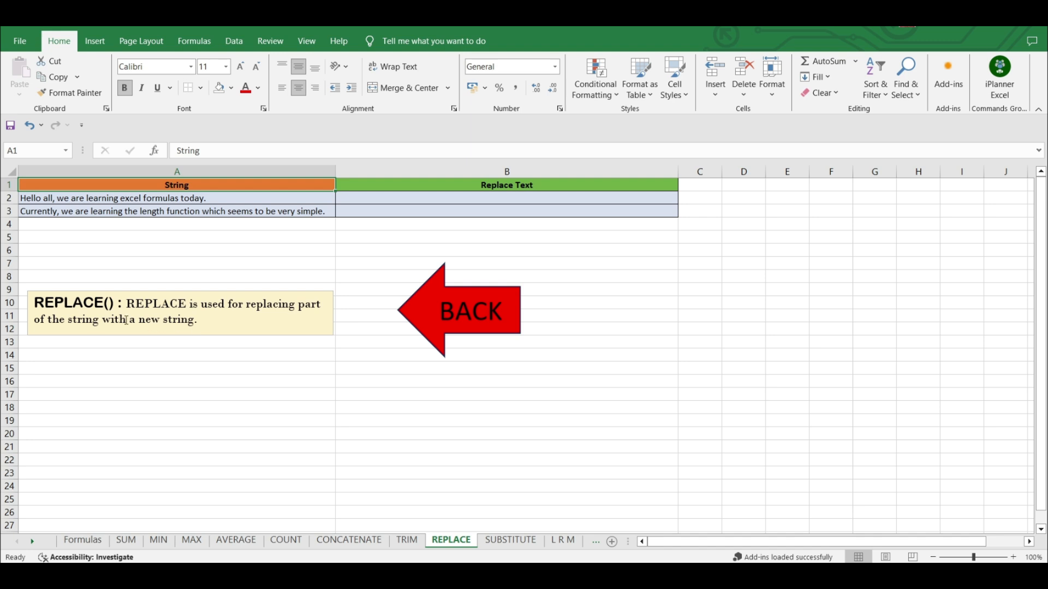
click(220, 352)
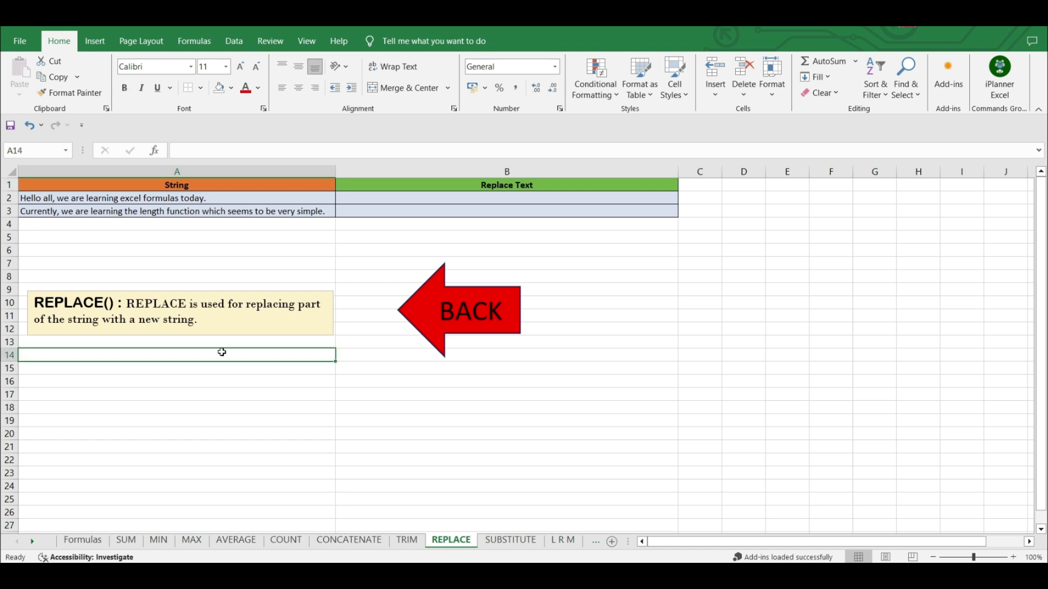
click(222, 196)
click(224, 212)
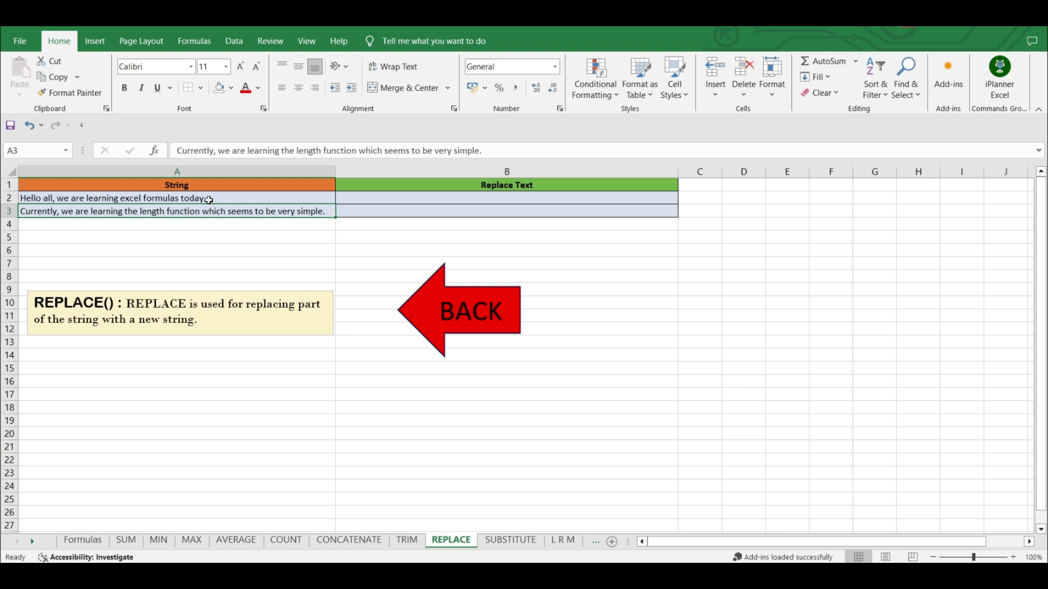
click(209, 200)
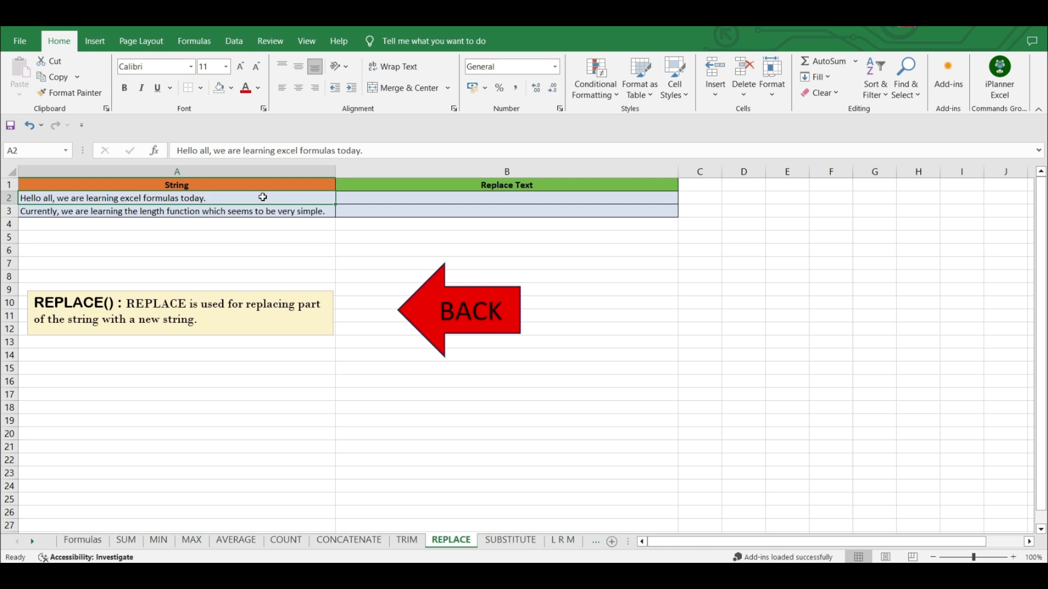
Replace "all" in the A2 string by entering =REPLACE(A2,7,3,"Everyone") in cell B2.
click(356, 200)
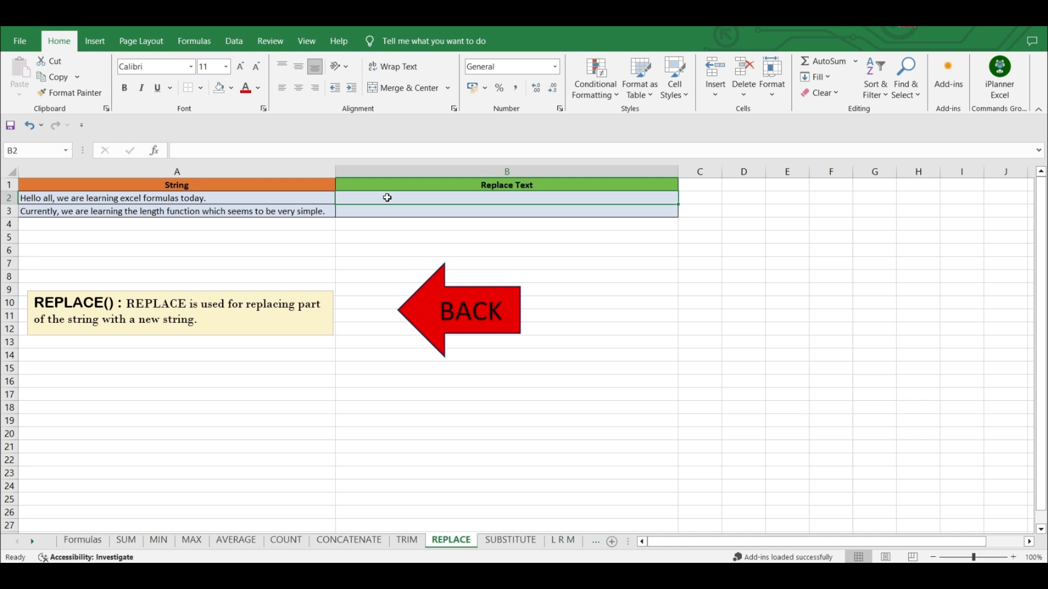
text(=)
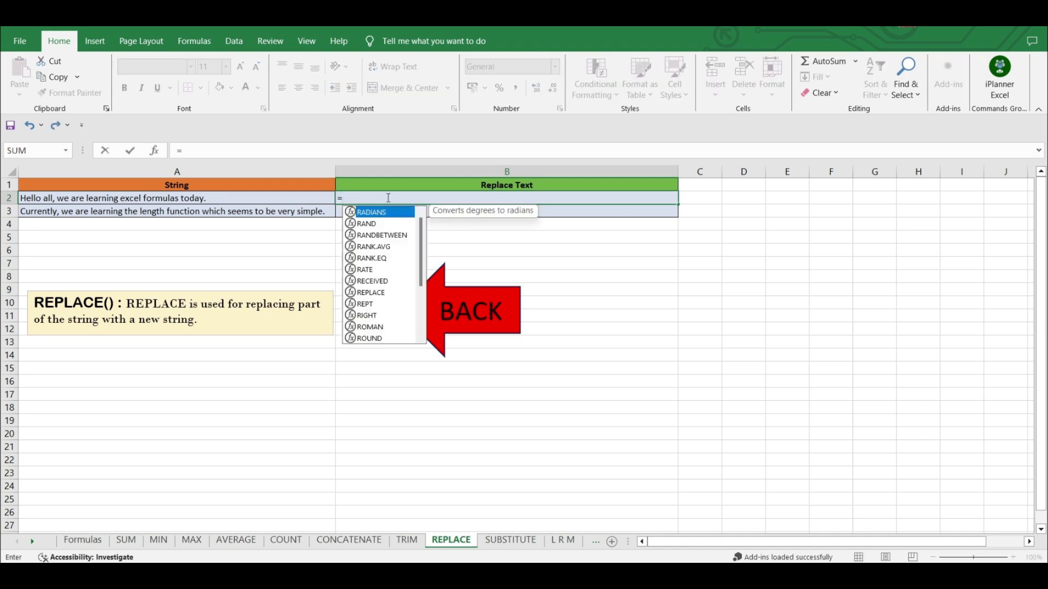
text(replac)
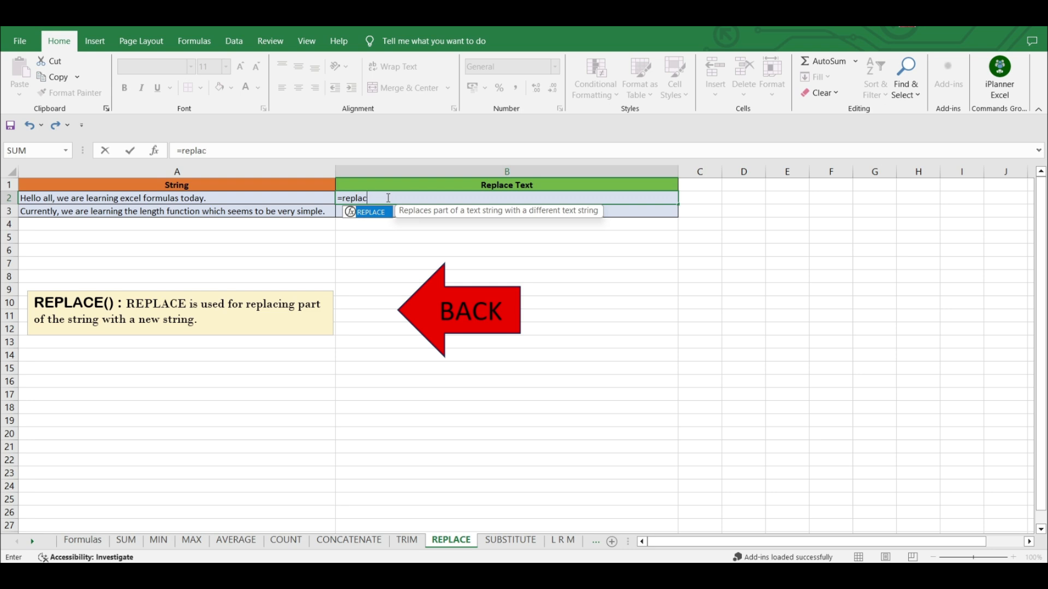
text(e()
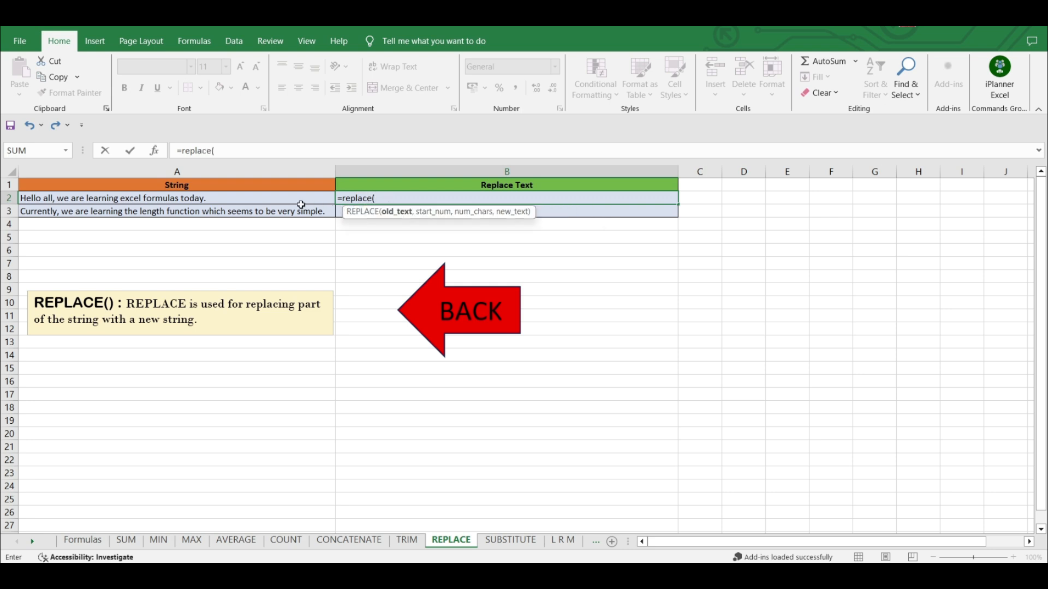
click(271, 201)
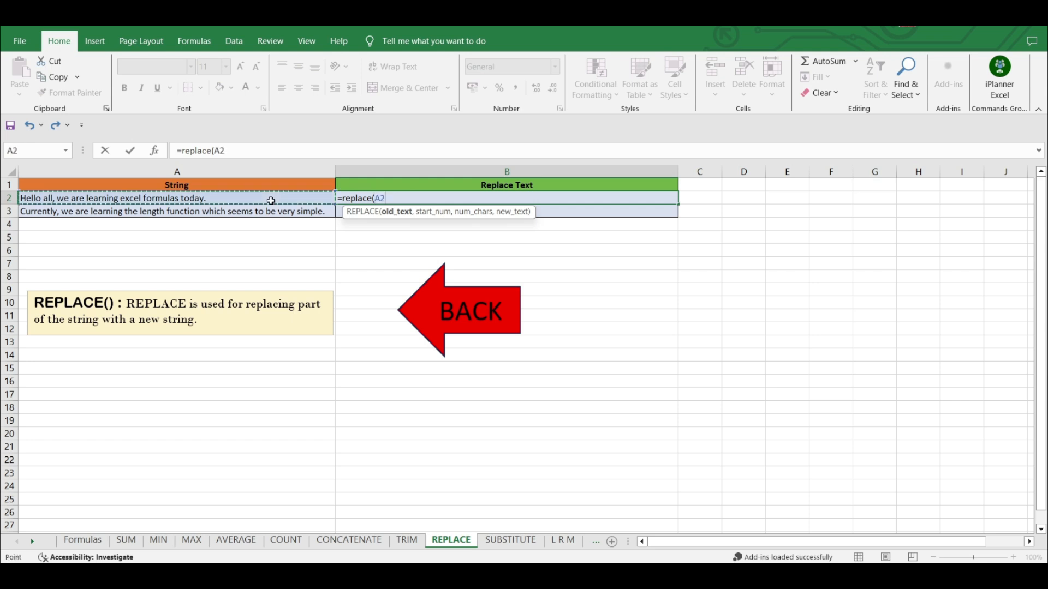
text(,)
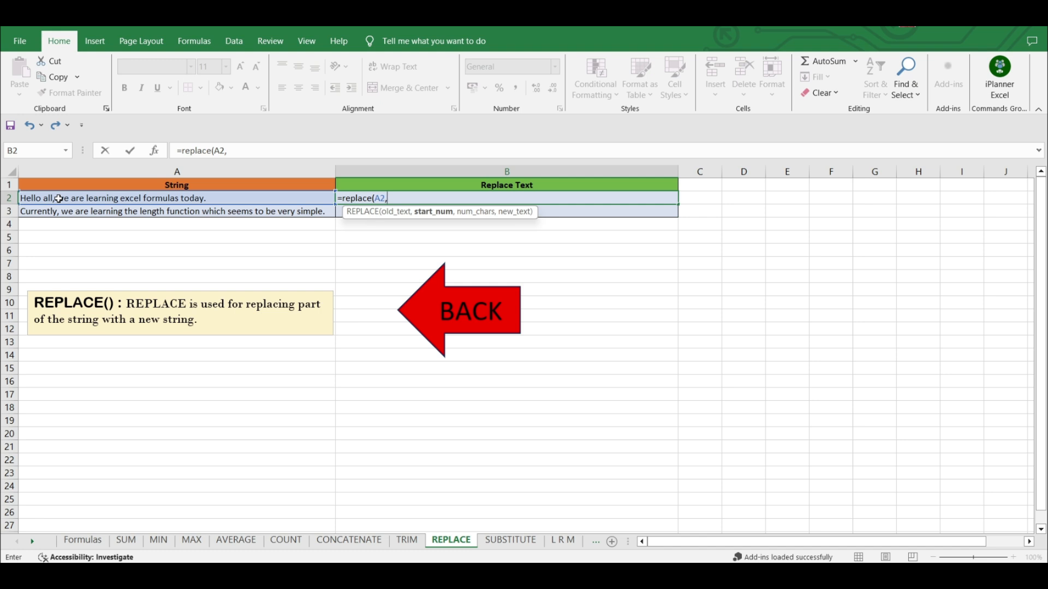
text(7,)
text(3,"Eve)
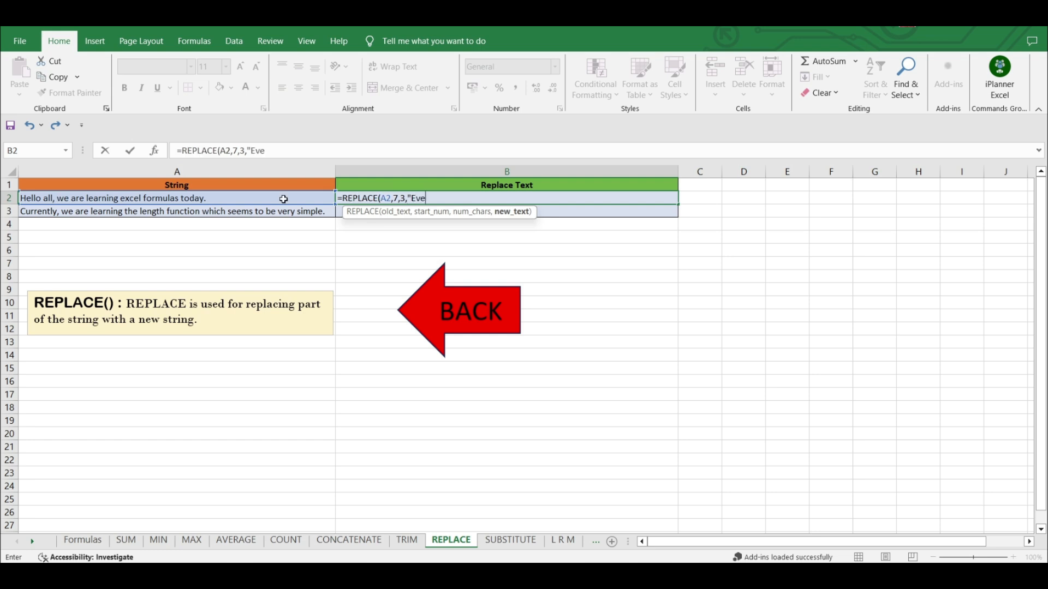
text(ryone"))
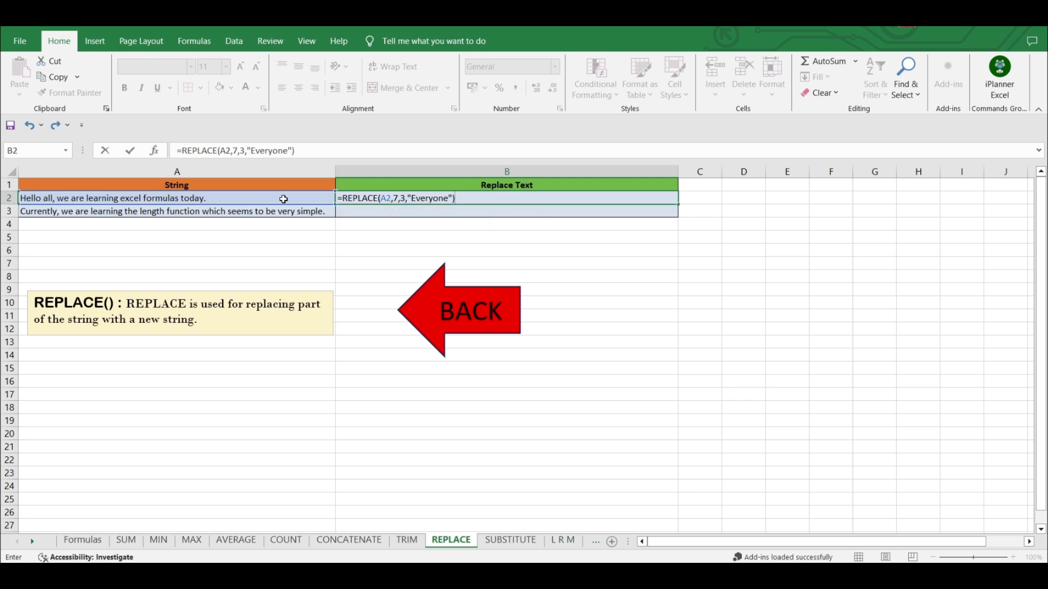
key(Return)
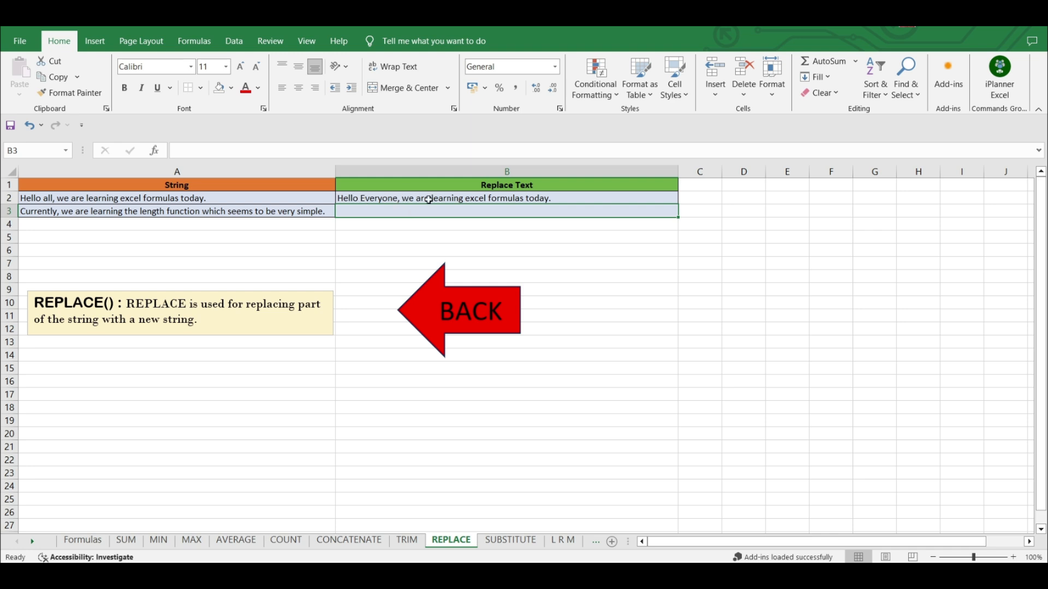
Replace "length" in the A3 string by entering =REPLACE(A3,32,6,"replace") in cell B3.
click(174, 216)
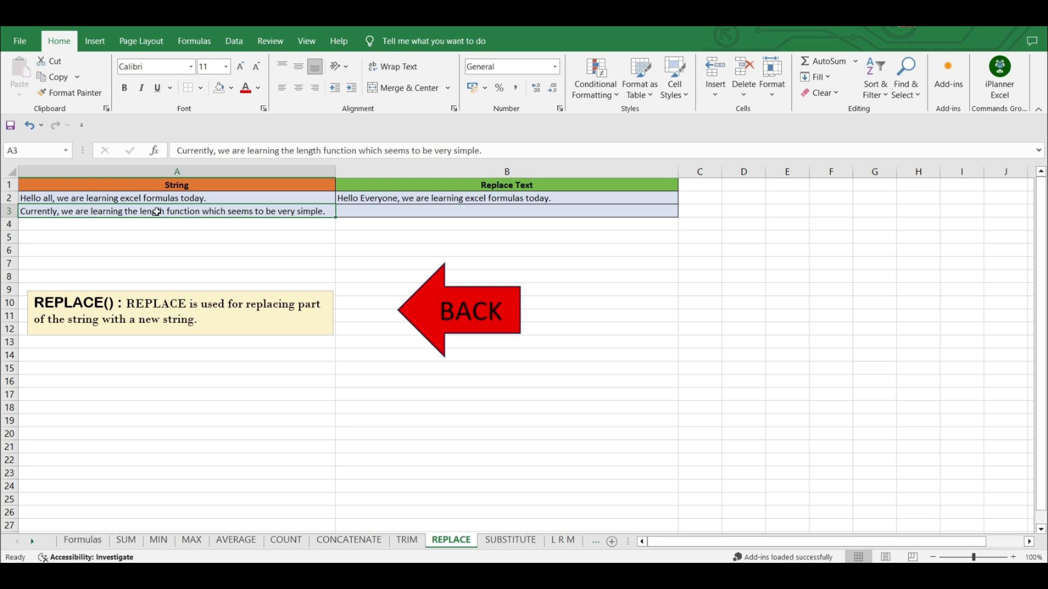
click(360, 211)
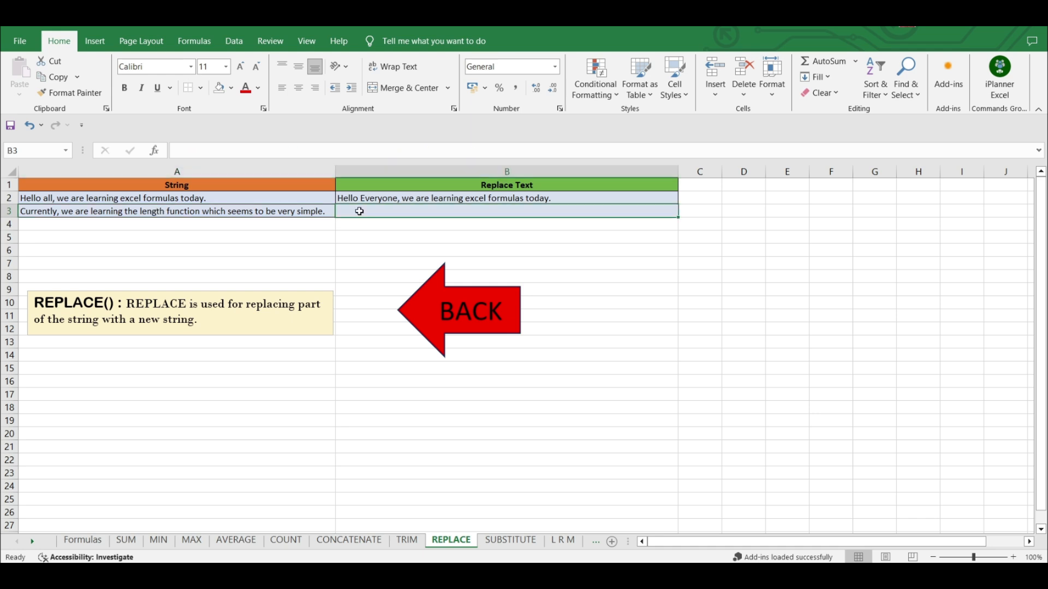
text(=)
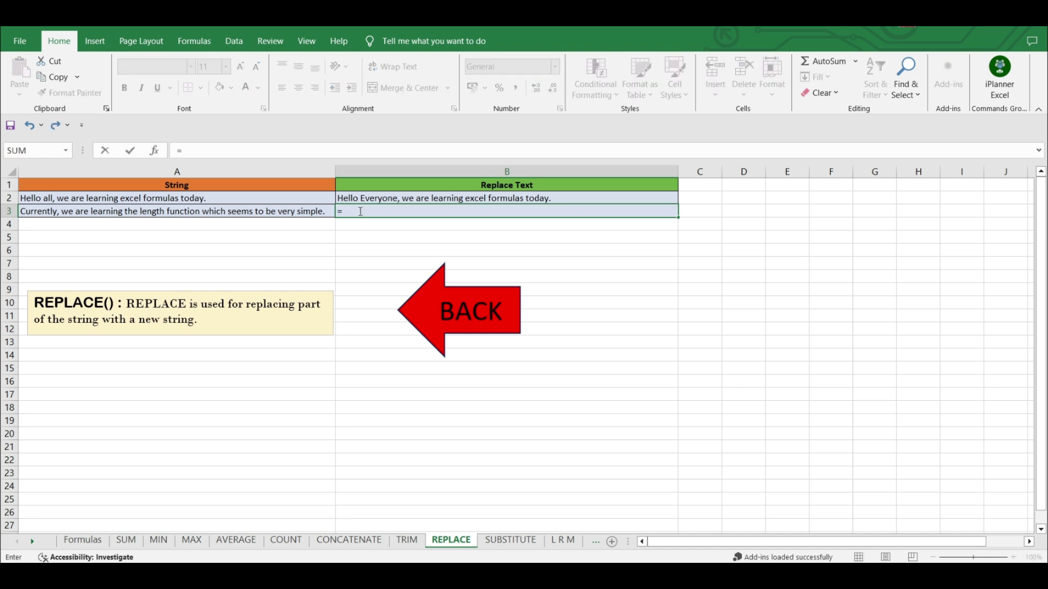
text(REPLACE)
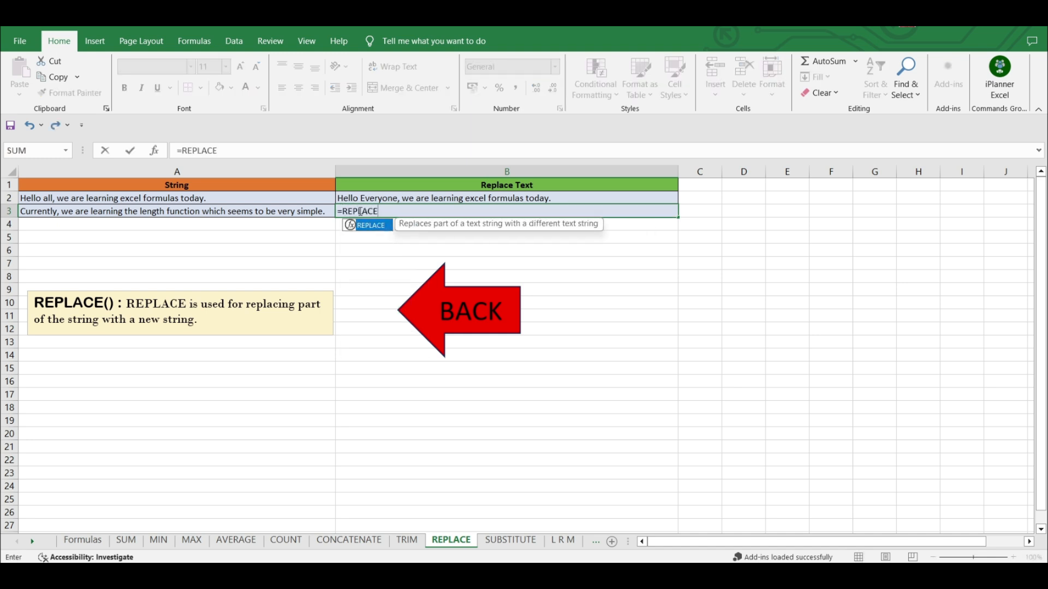
text(()
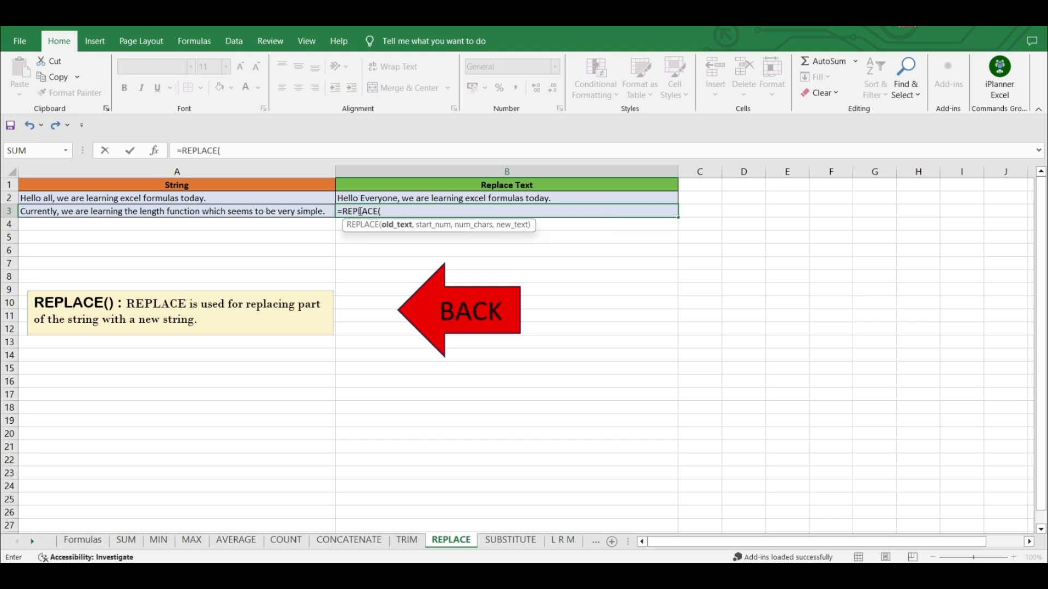
click(294, 215)
text(,)
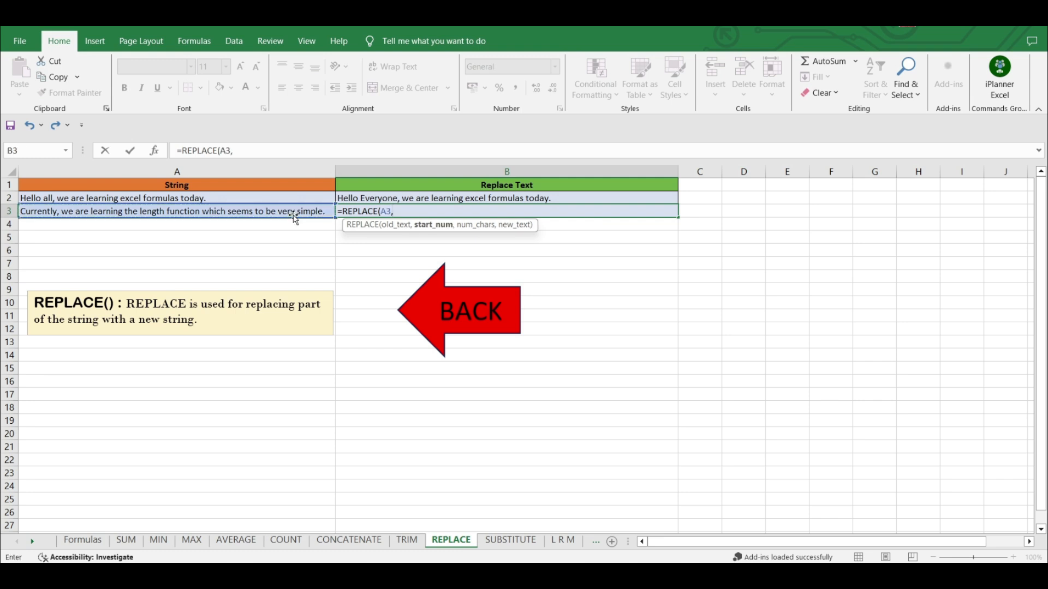
text(32,6,)
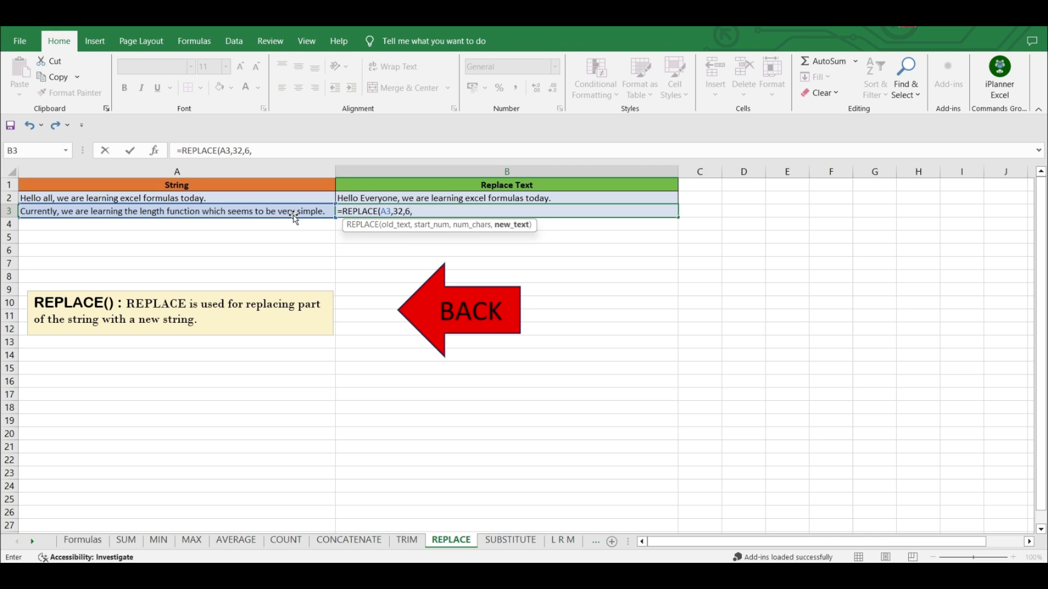
text("replace"))
key(Return)
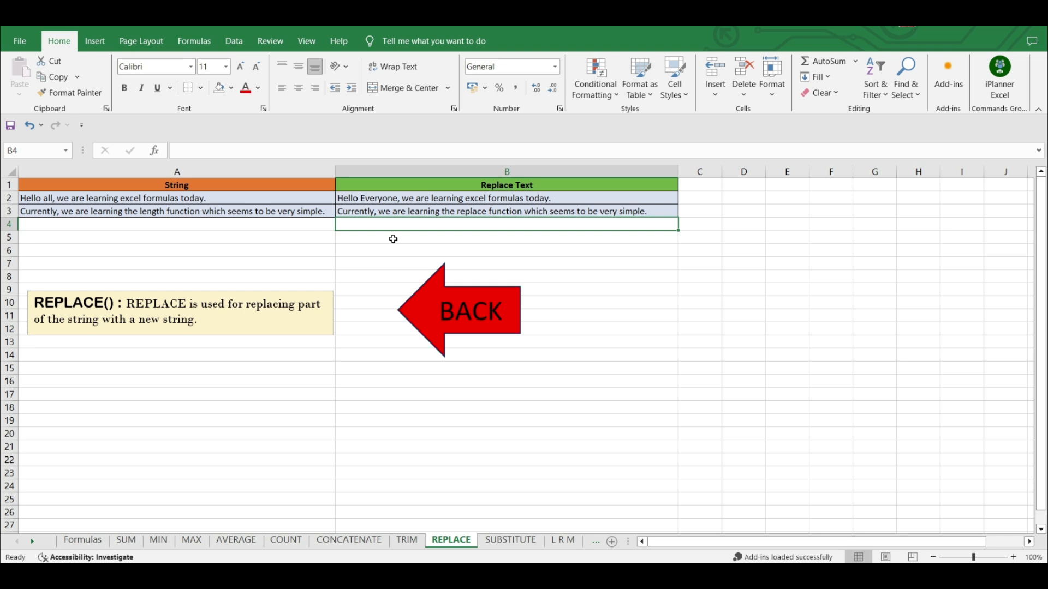
On the SUBSTITUTE practice sheet, swap "length" for "substitute" in the A3 string by entering =SUBSTITUTE(A3,"length","substitute") in cell B3.
click(431, 323)
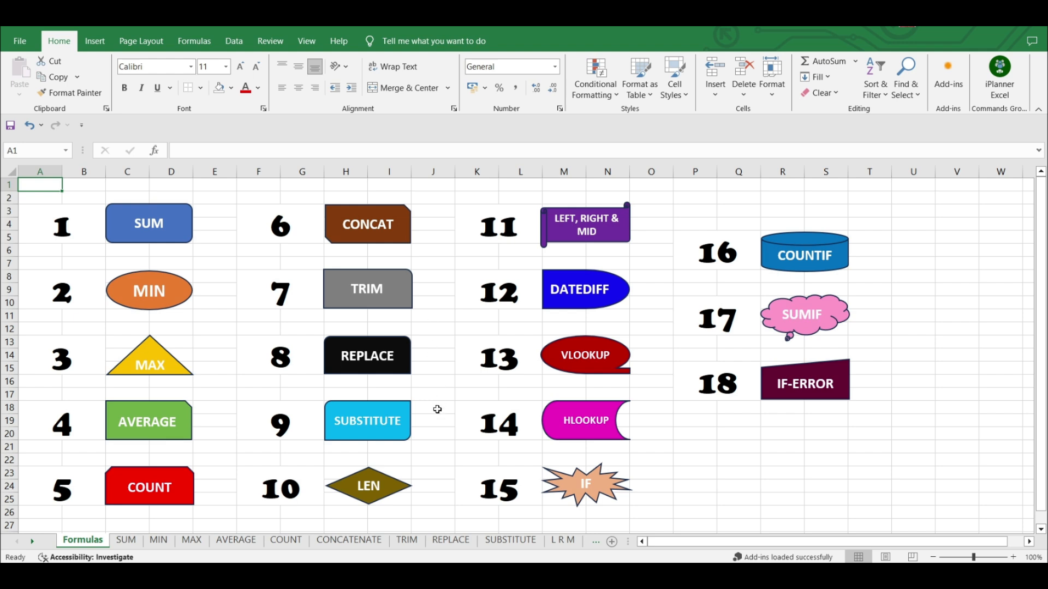
click(391, 433)
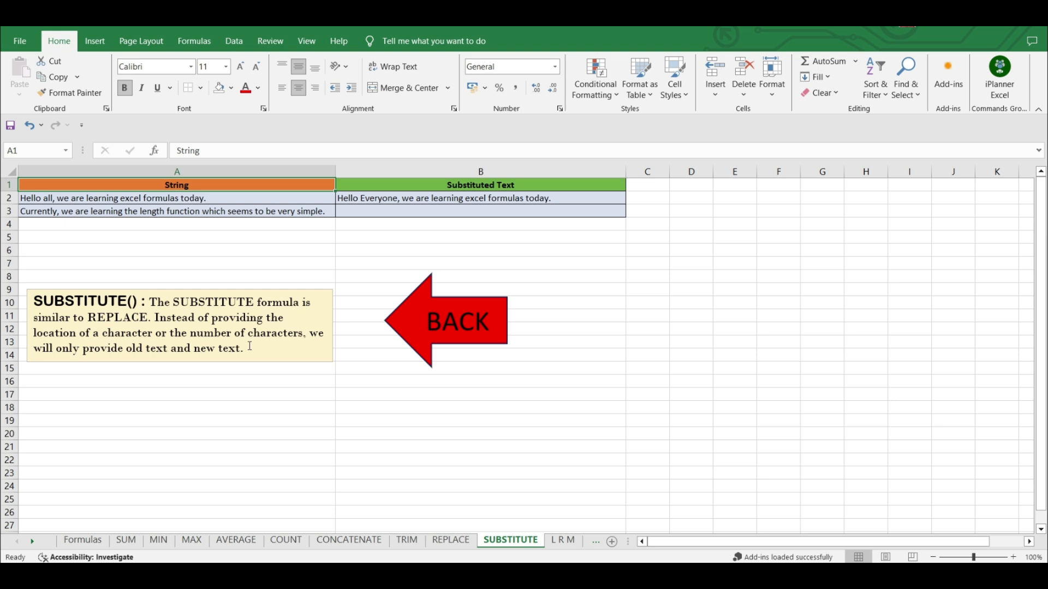
click(413, 212)
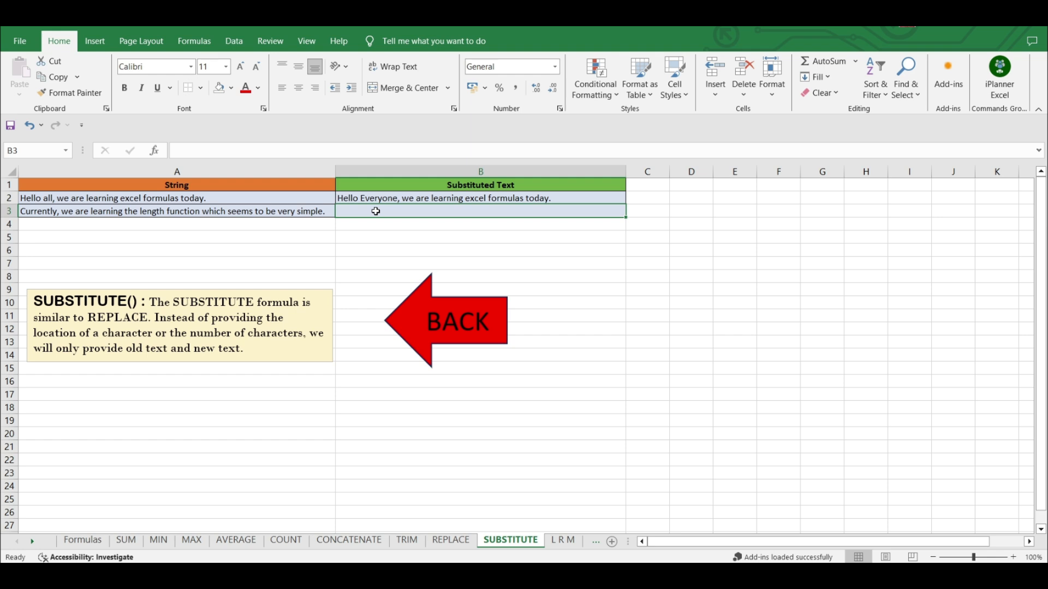
text(=)
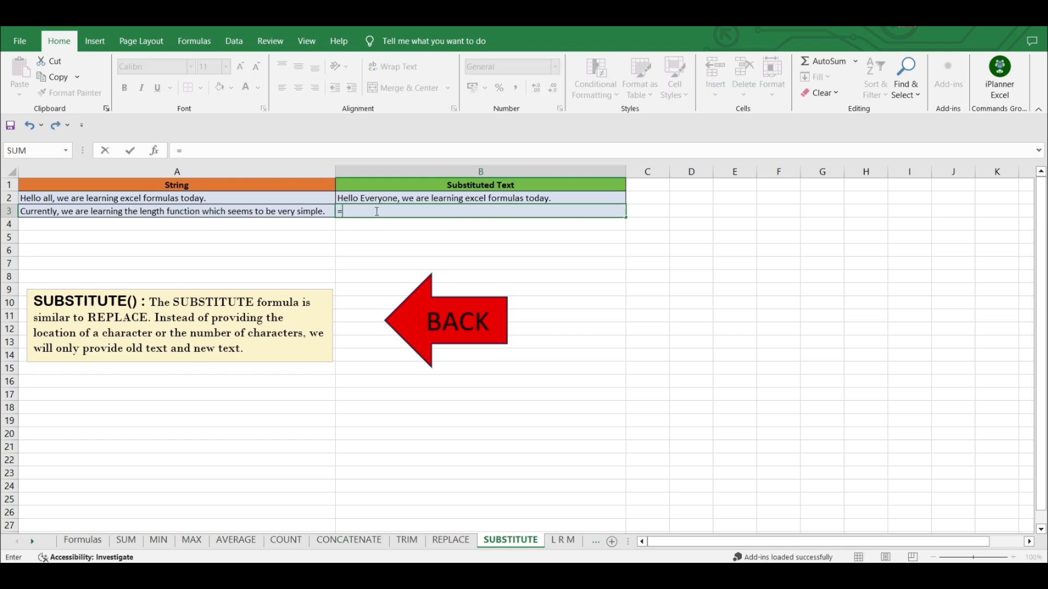
text(substitute()
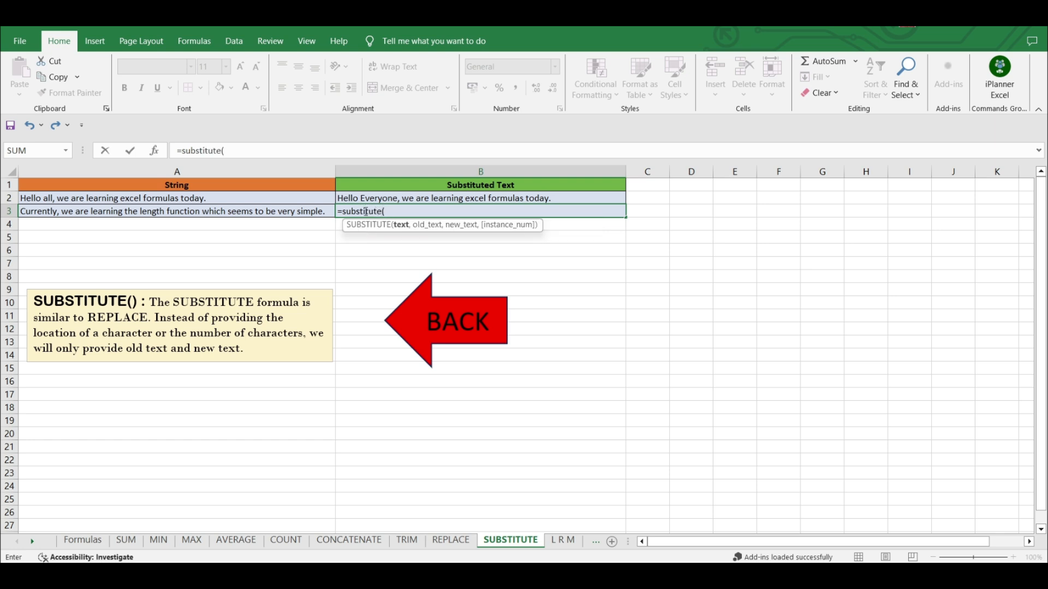
click(288, 212)
text(,)
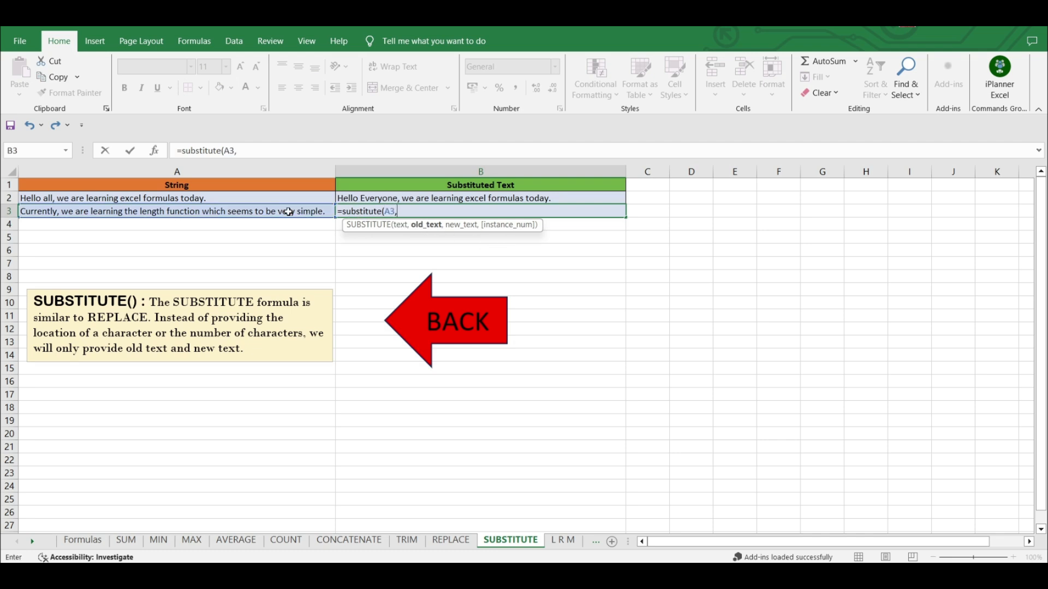
text("length",")
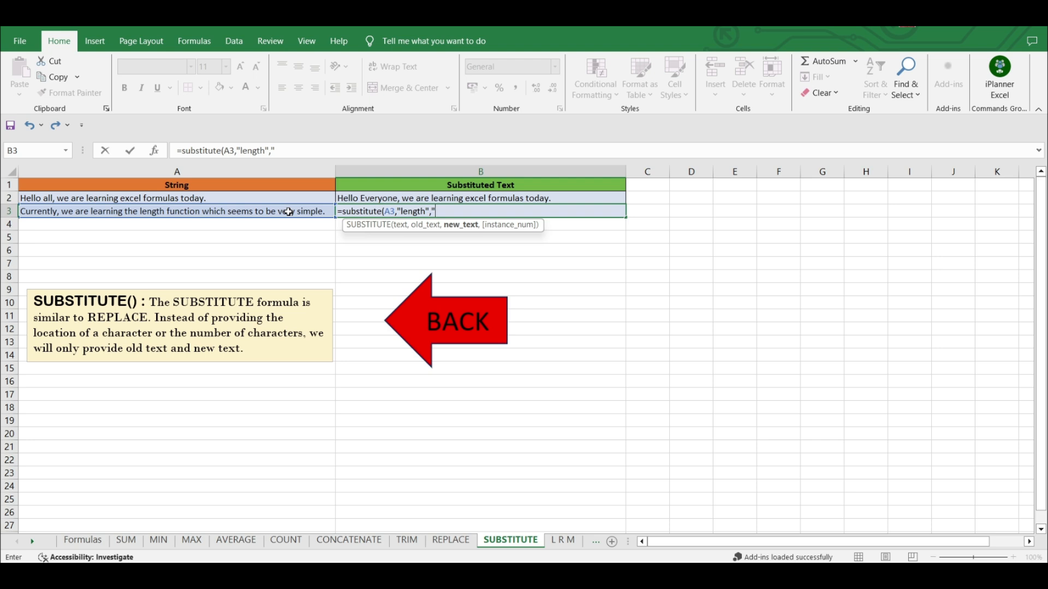
text(substitute"))
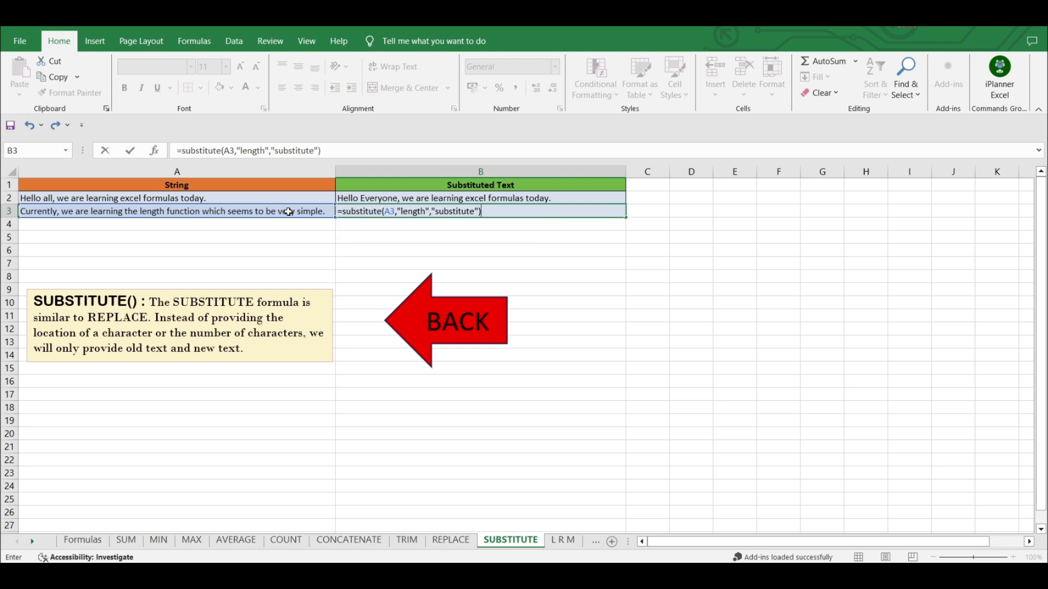
key(Return)
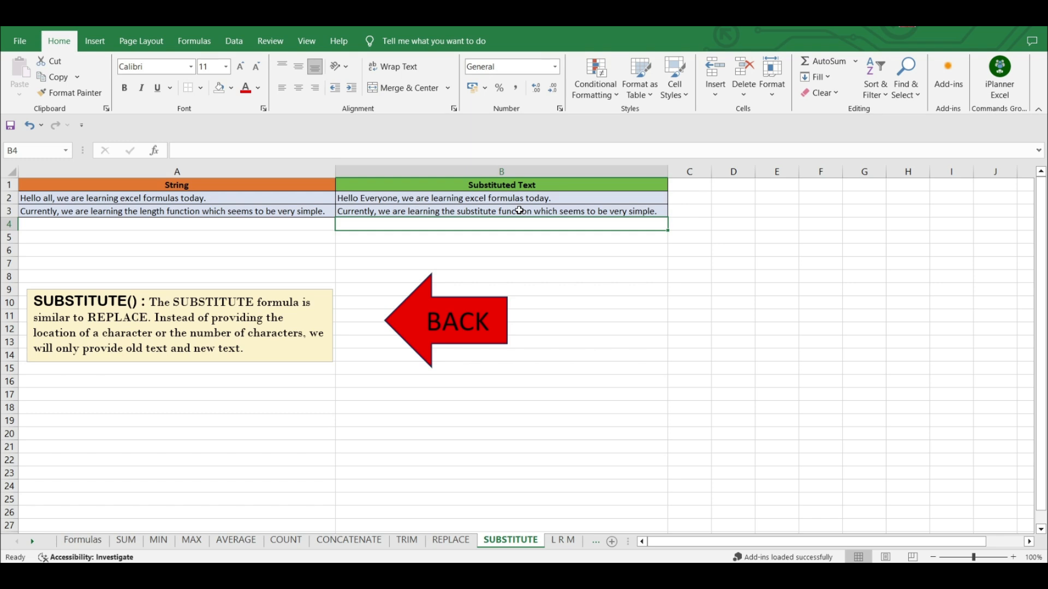
Return to the formula overview, open the LEN practice sheet and select the string in A3.
click(407, 327)
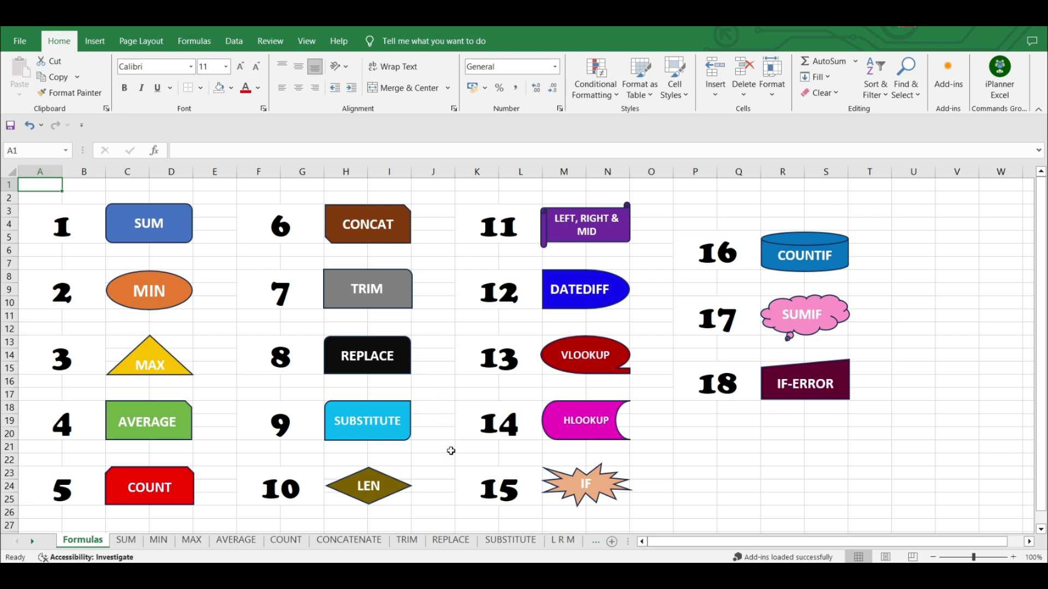
click(382, 488)
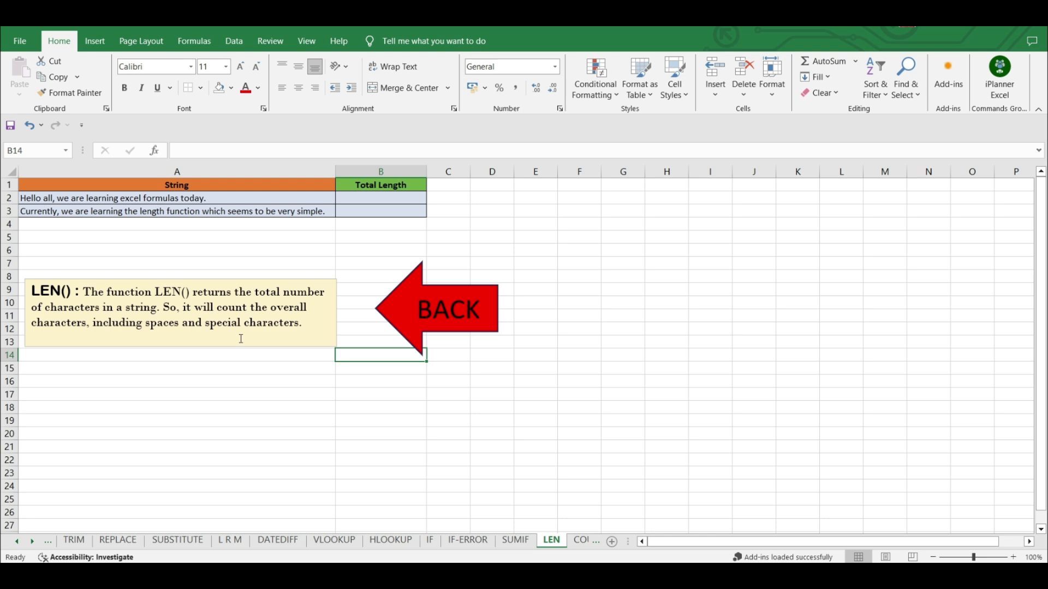
click(249, 210)
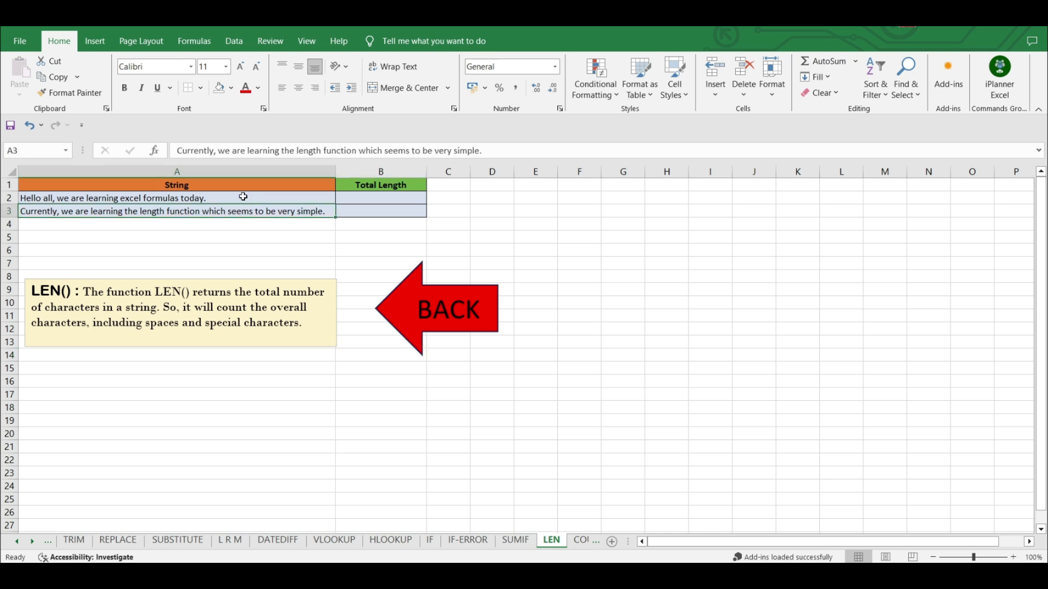
Count the characters of the A2 string with =LEN(A2) in cell B2, and fill the formula down to B3.
click(362, 199)
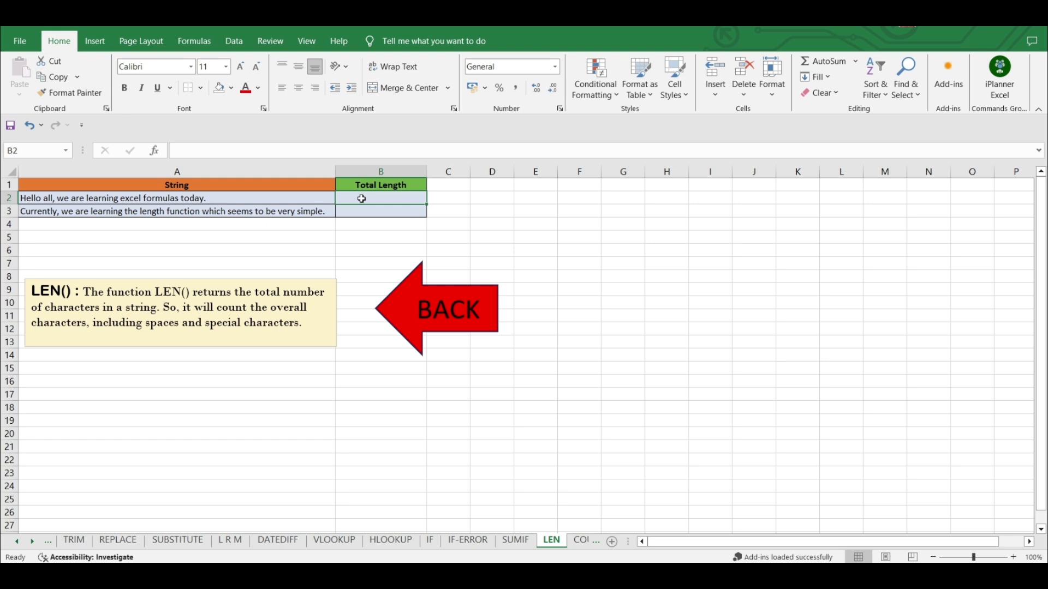
text(=Le)
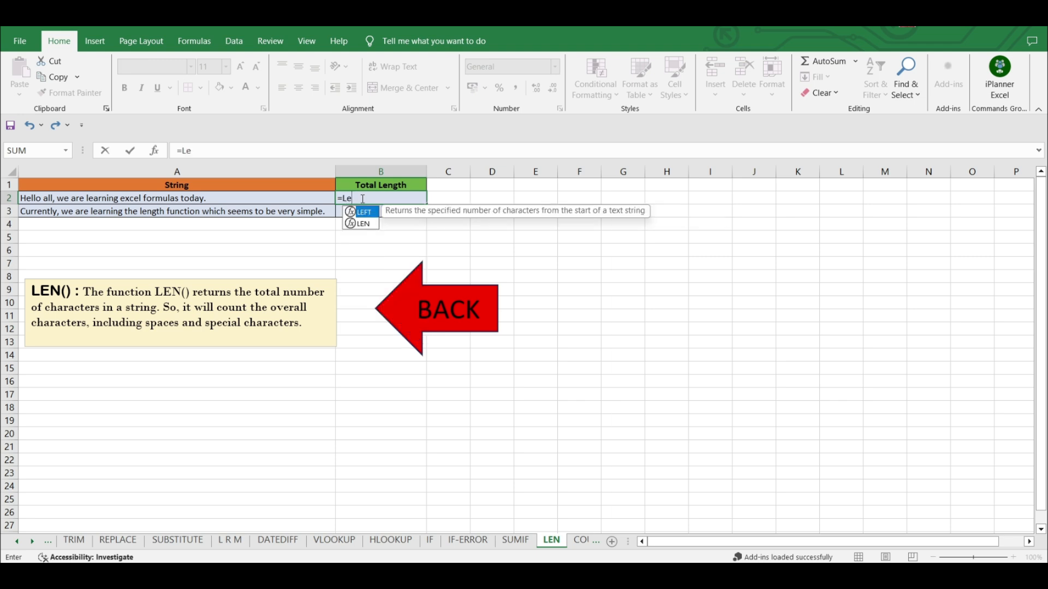
text(n()
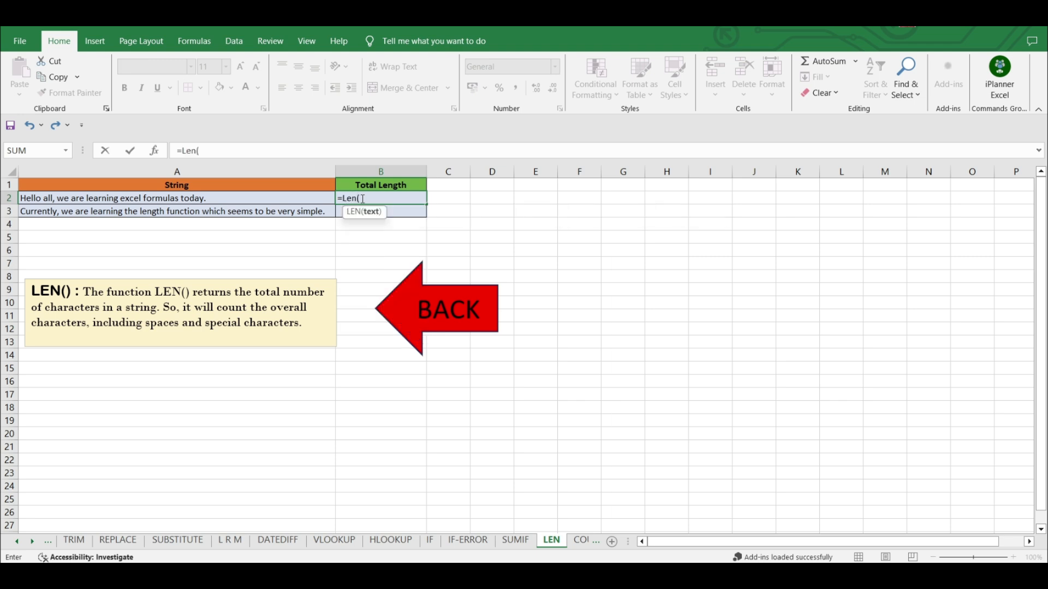
click(304, 199)
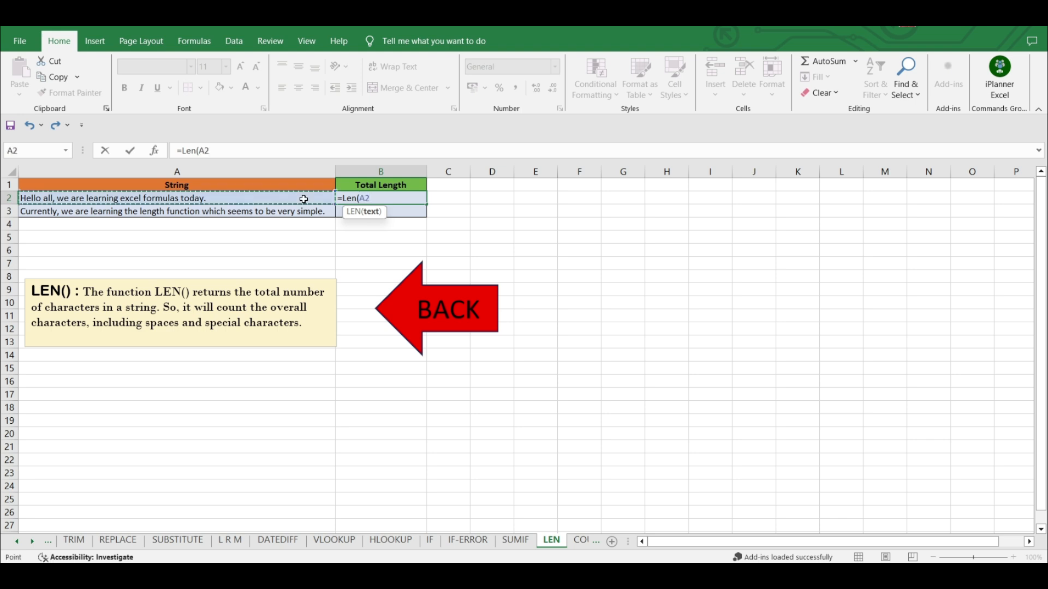
text())
key(Return)
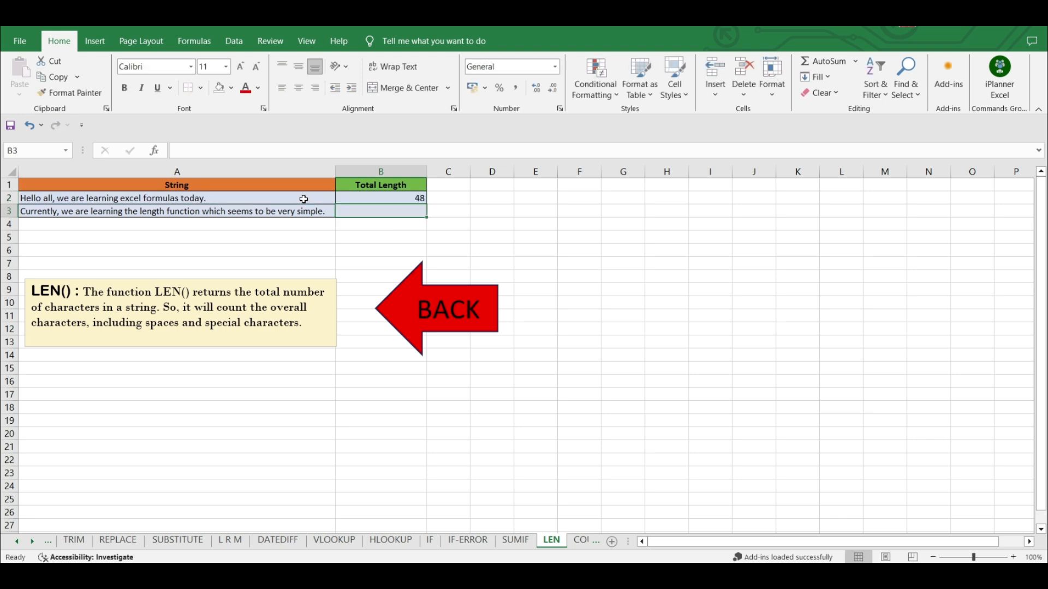
click(398, 199)
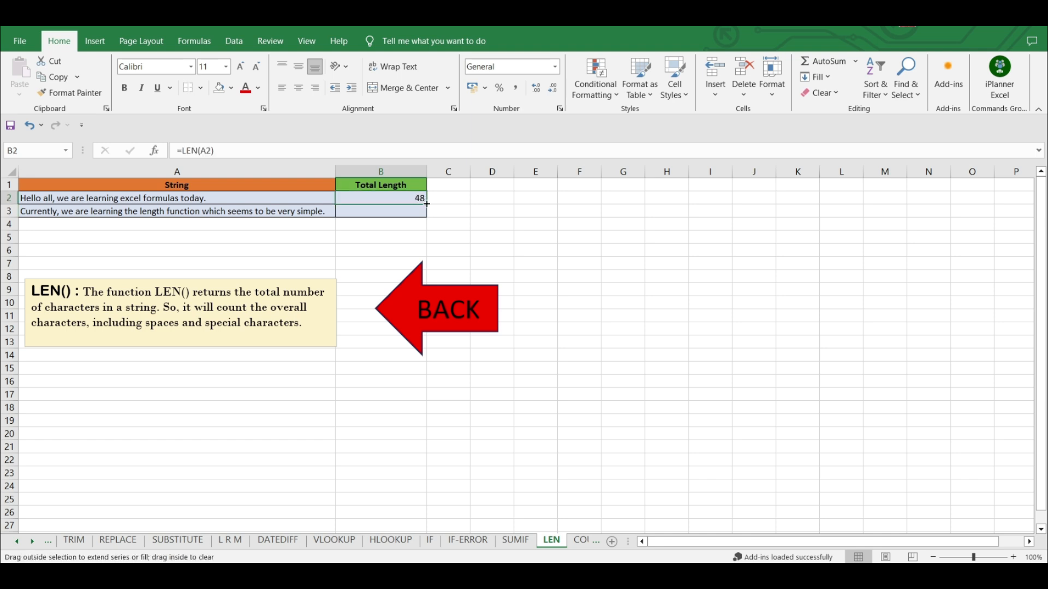
drag(427, 204, 427, 204)
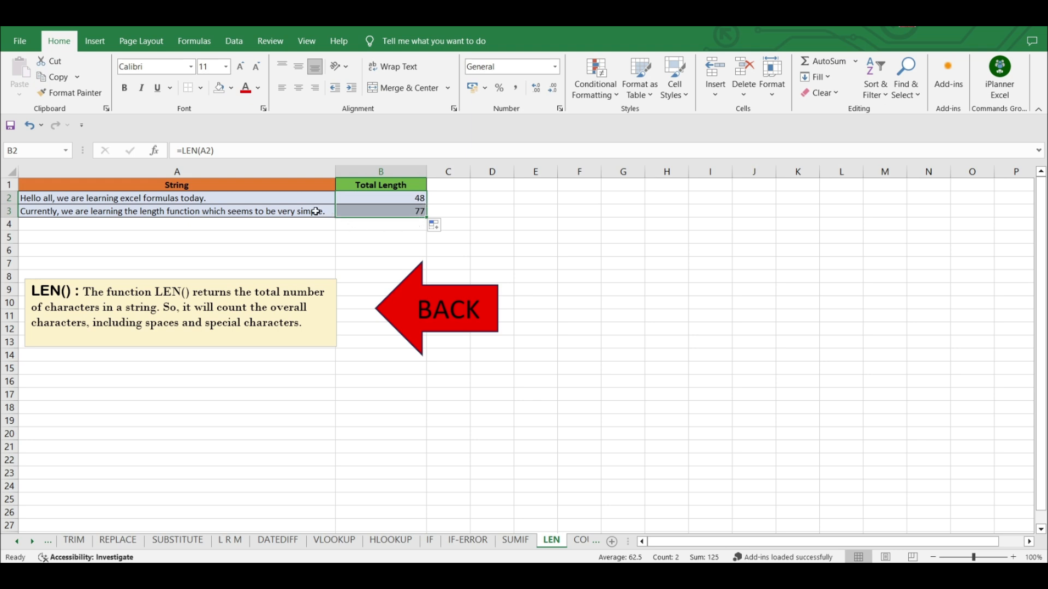
Return to the formula overview, open the LEFT, RIGHT & MID practice sheet and select the string in A2.
click(405, 327)
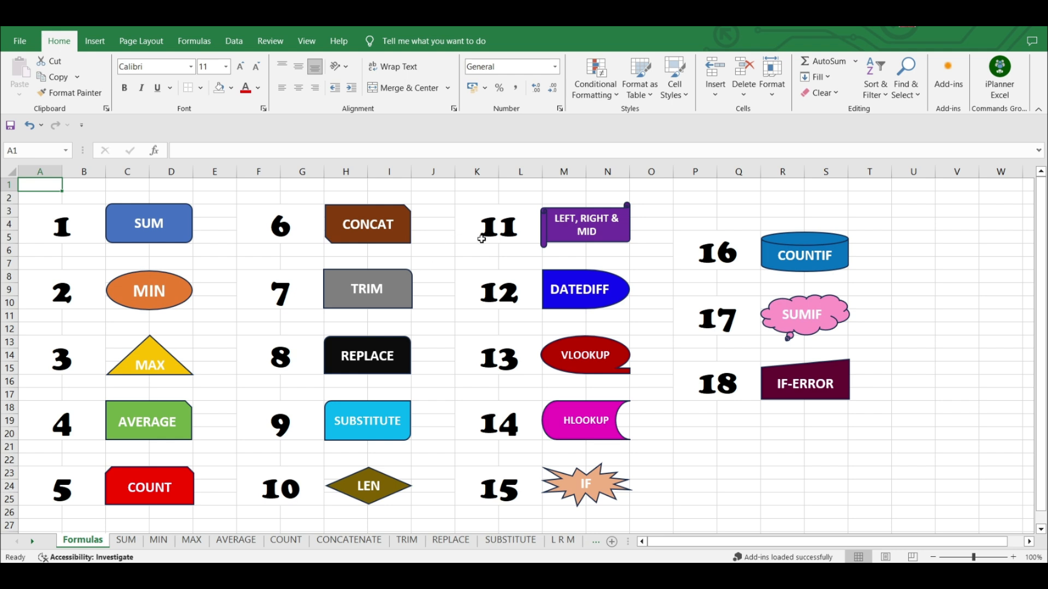
click(619, 240)
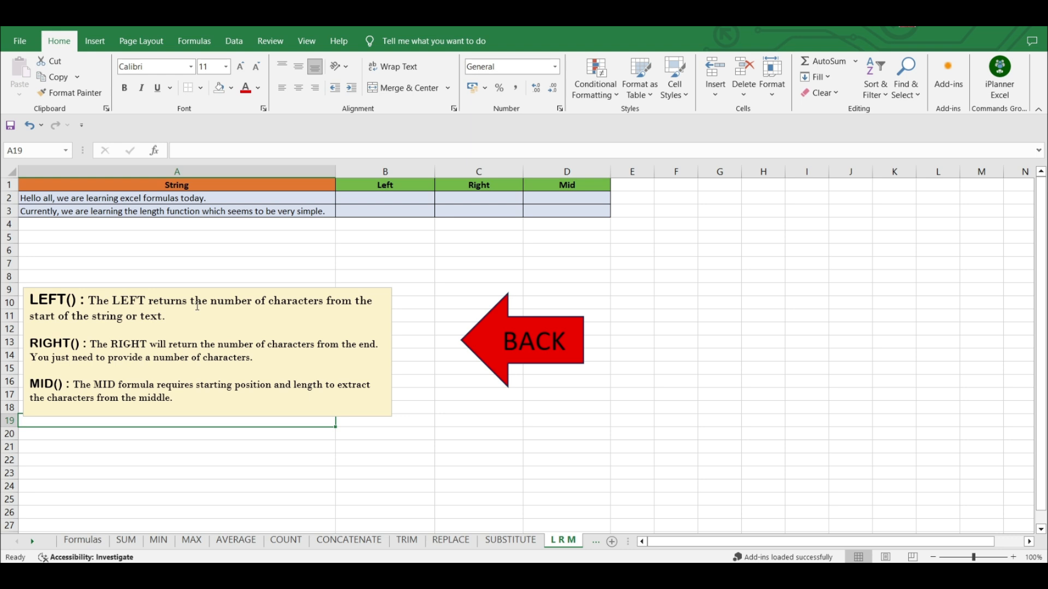
click(233, 198)
Extract the first 10 characters of the A2 string by entering =LEFT(A2,10) in cell B2.
click(352, 198)
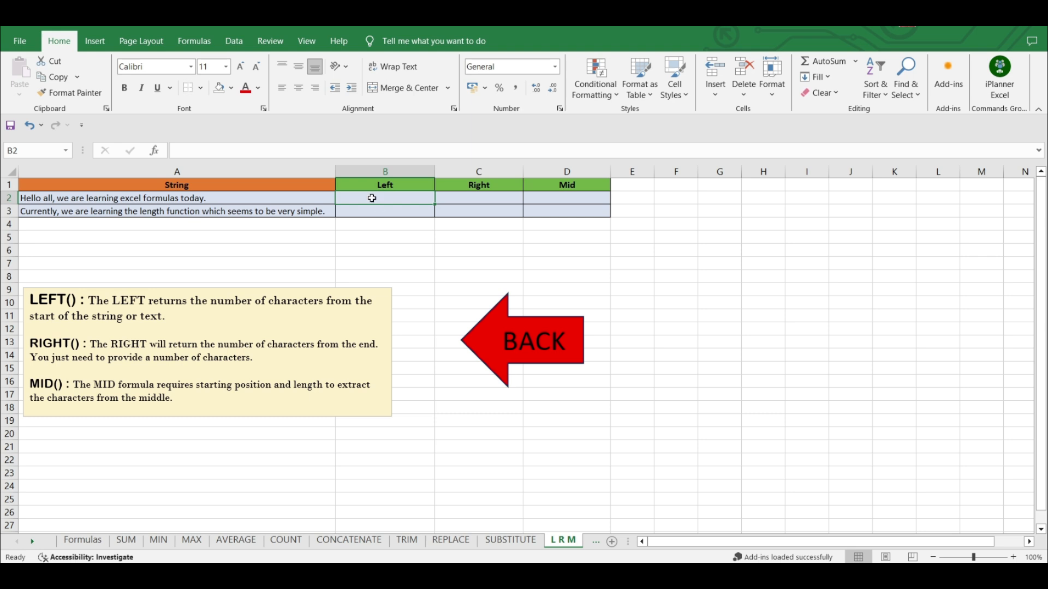
text(=)
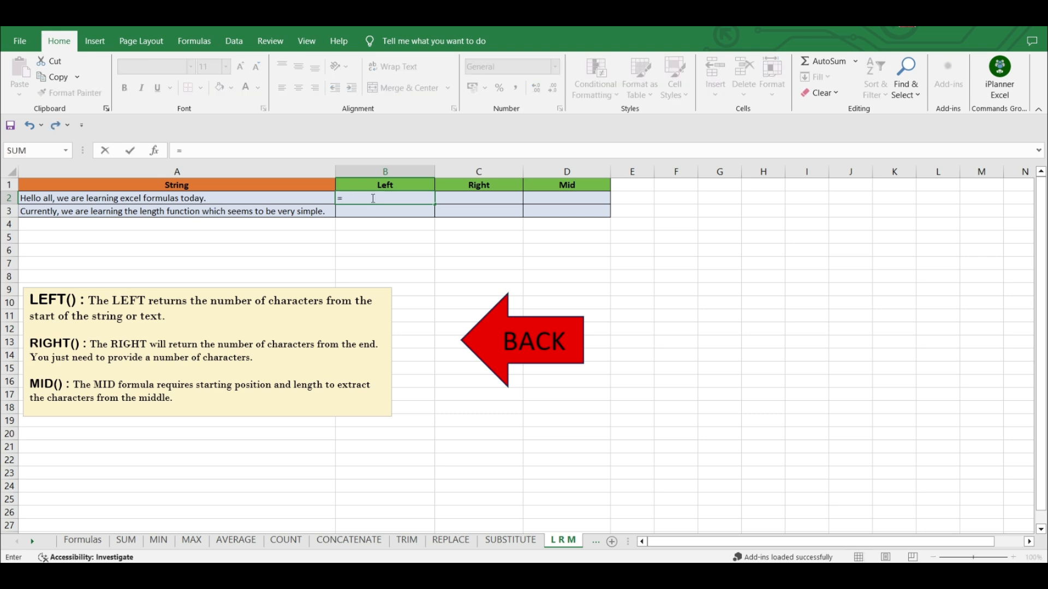
text(left)
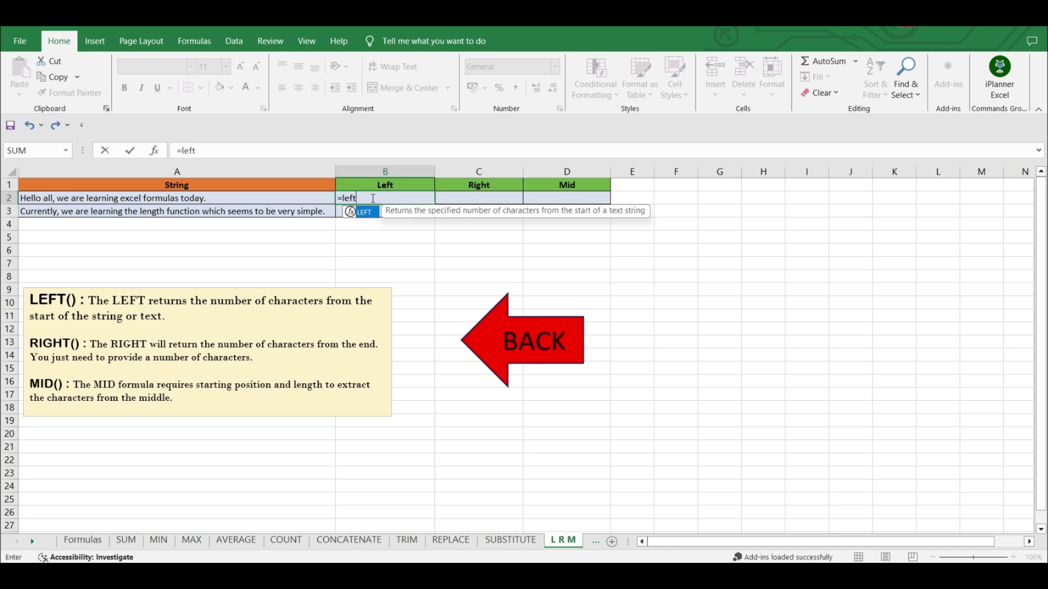
text(()
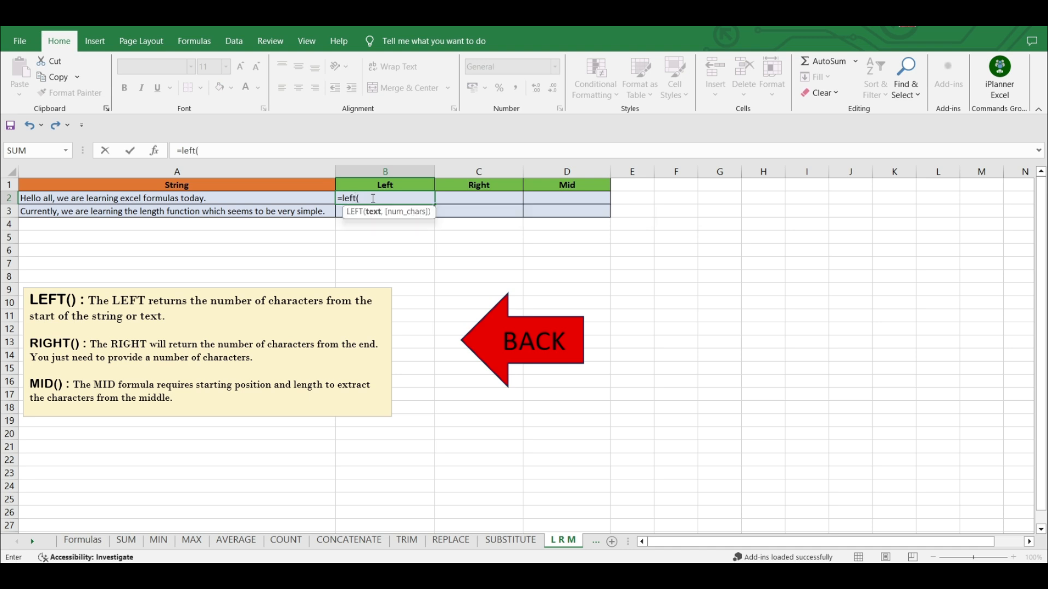
click(284, 199)
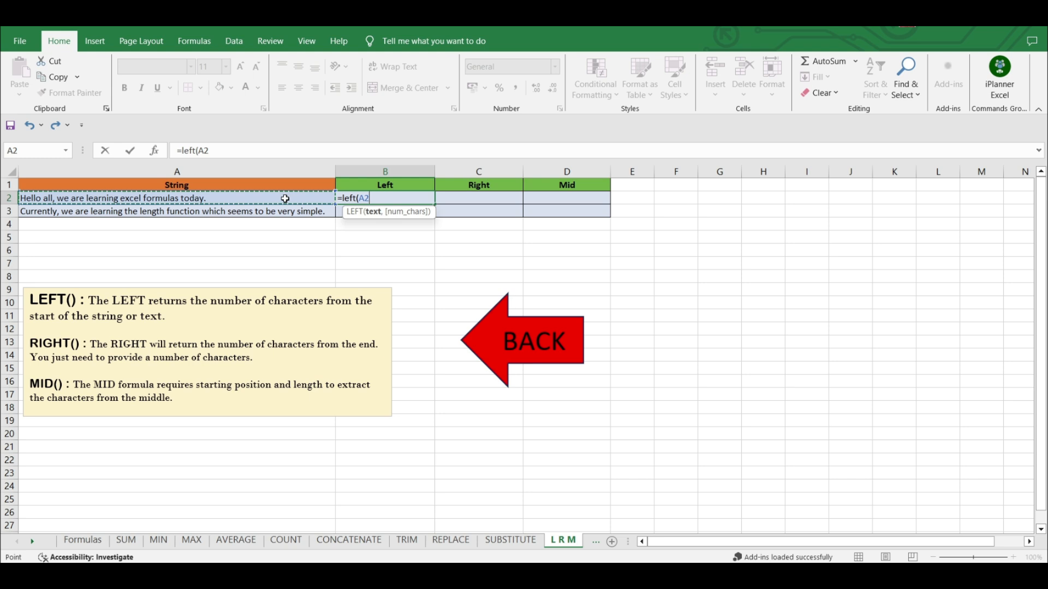
text(,)
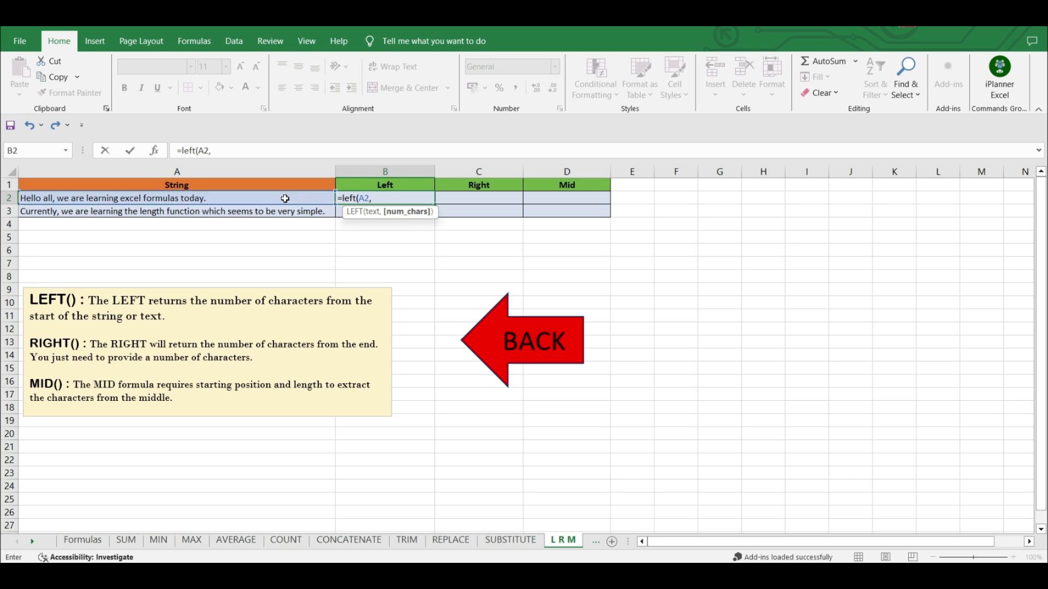
text(10))
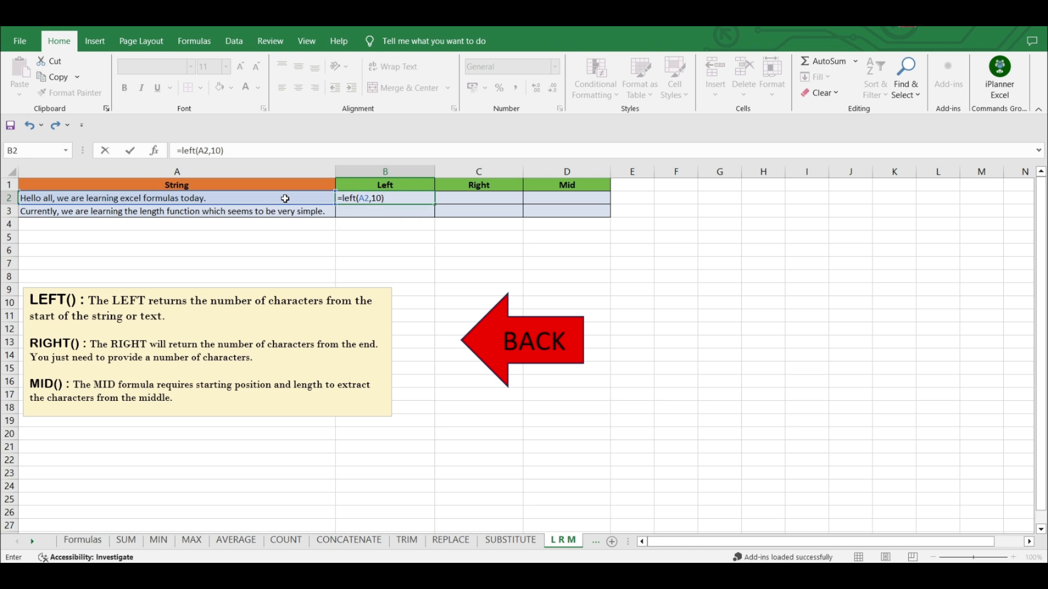
key(Return)
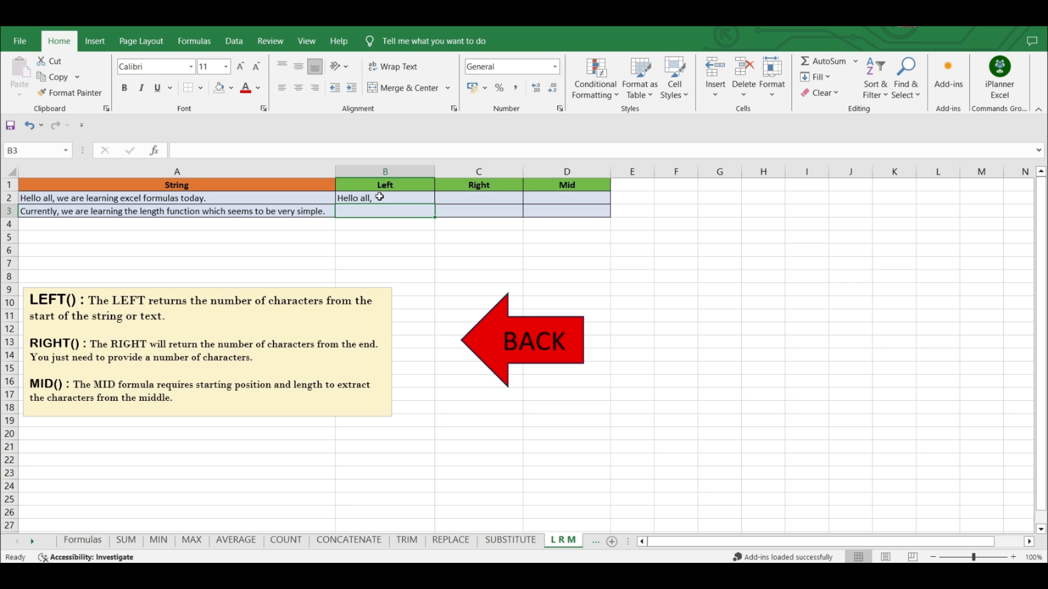
Fill the LEFT formula from B2 down to B3 and compare the extracted text with the source strings in column A.
click(302, 199)
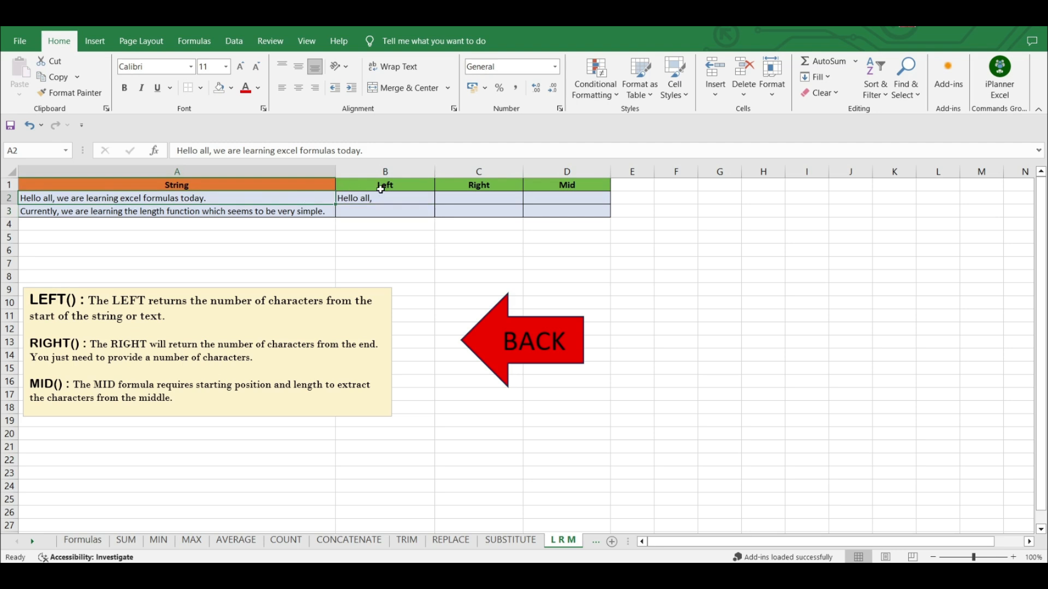
click(404, 197)
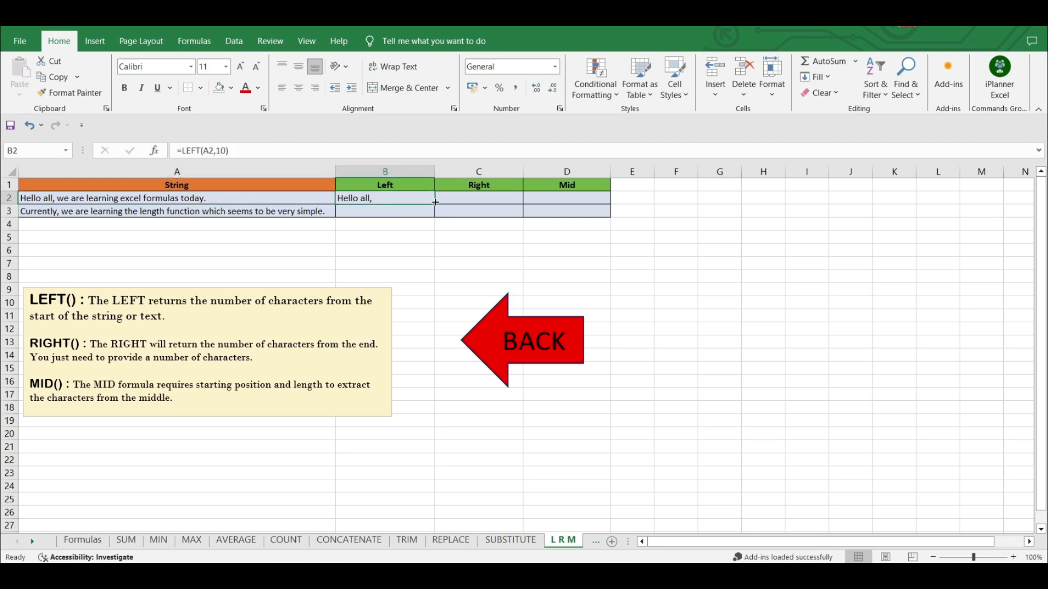
double_click(435, 202)
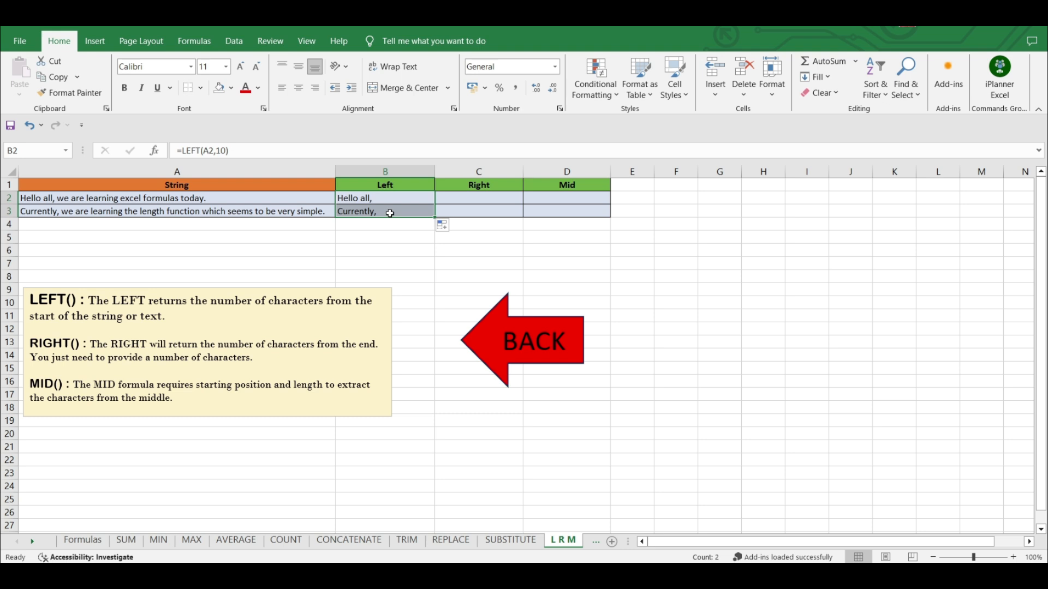
click(225, 211)
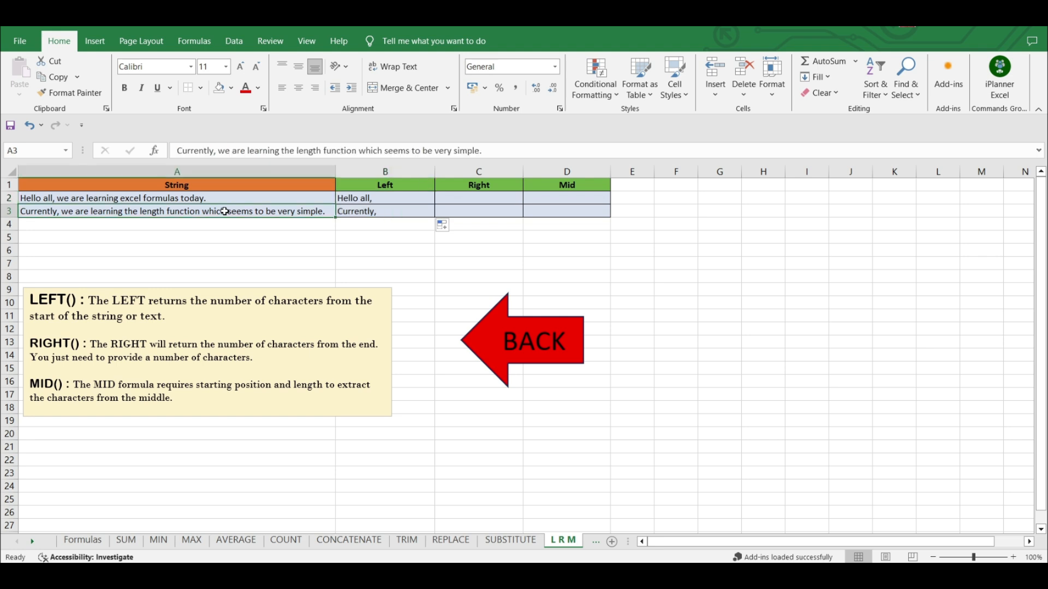
Extract the last 6 characters of the A2 string by entering =RIGHT(A2,6) in cell C2.
click(468, 198)
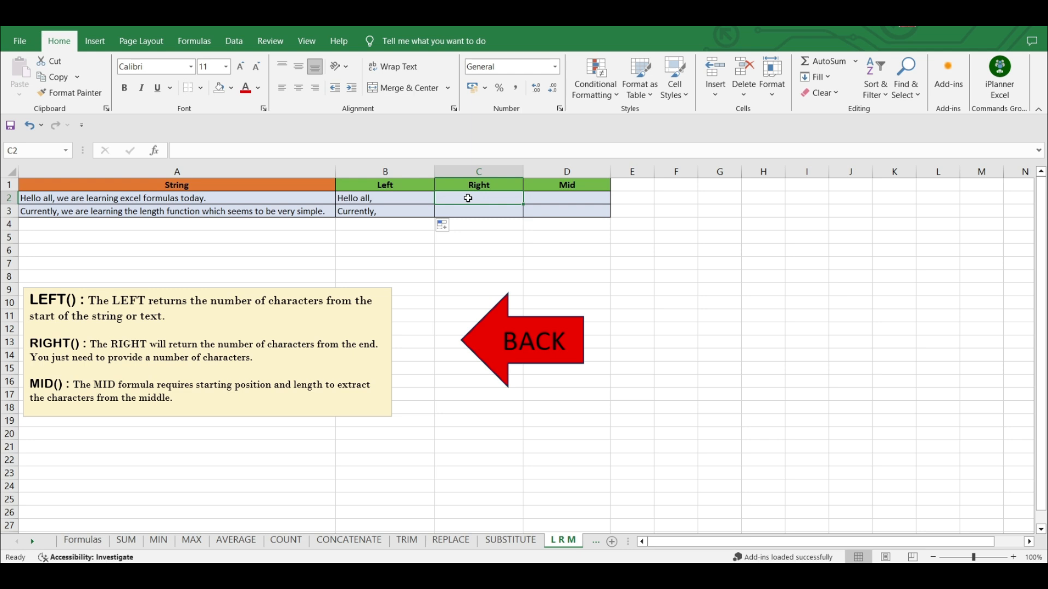
text(=)
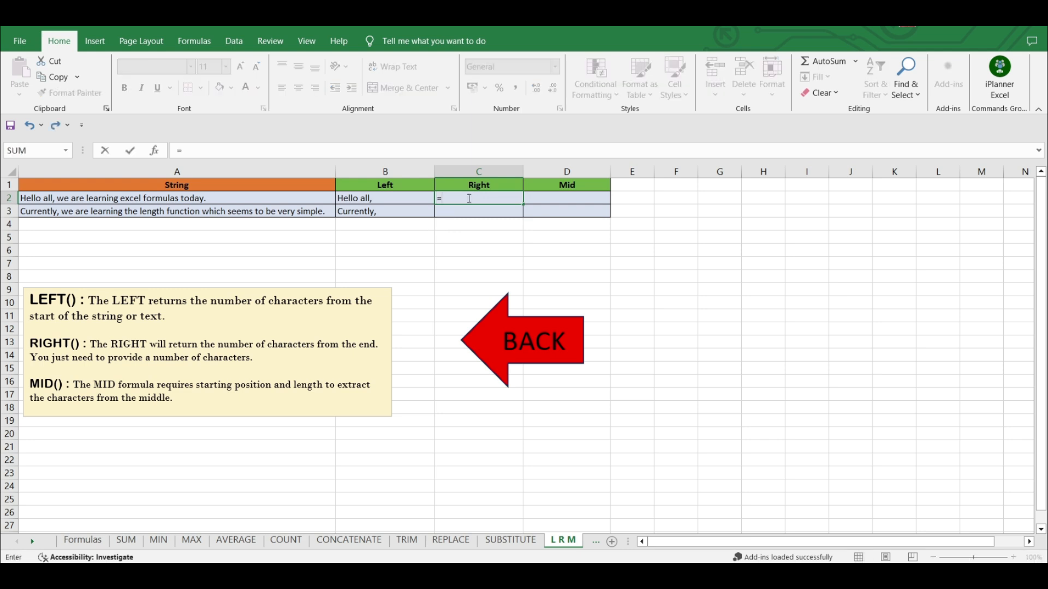
text(right)
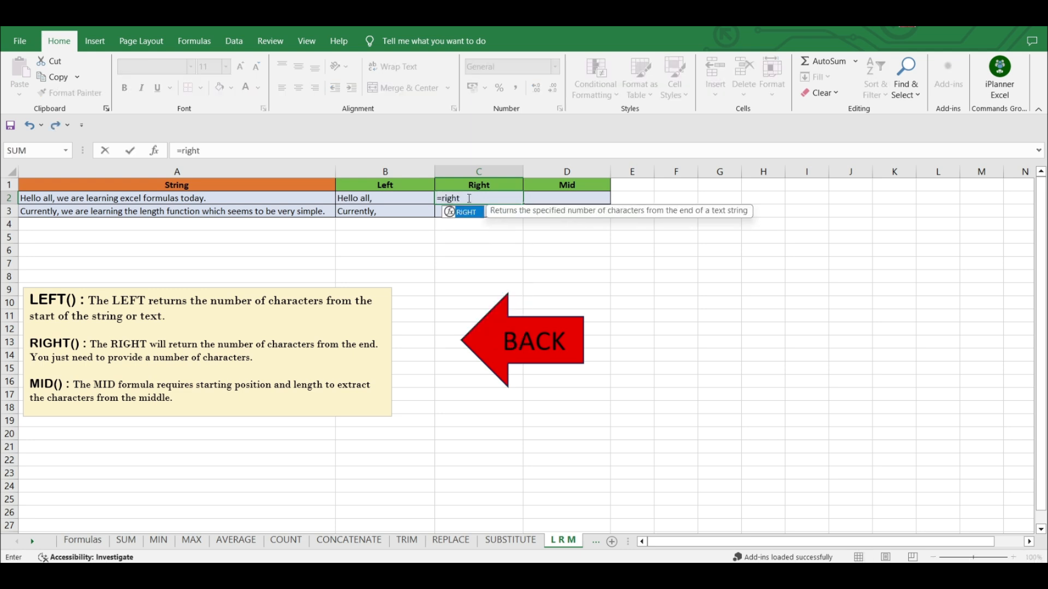
text(()
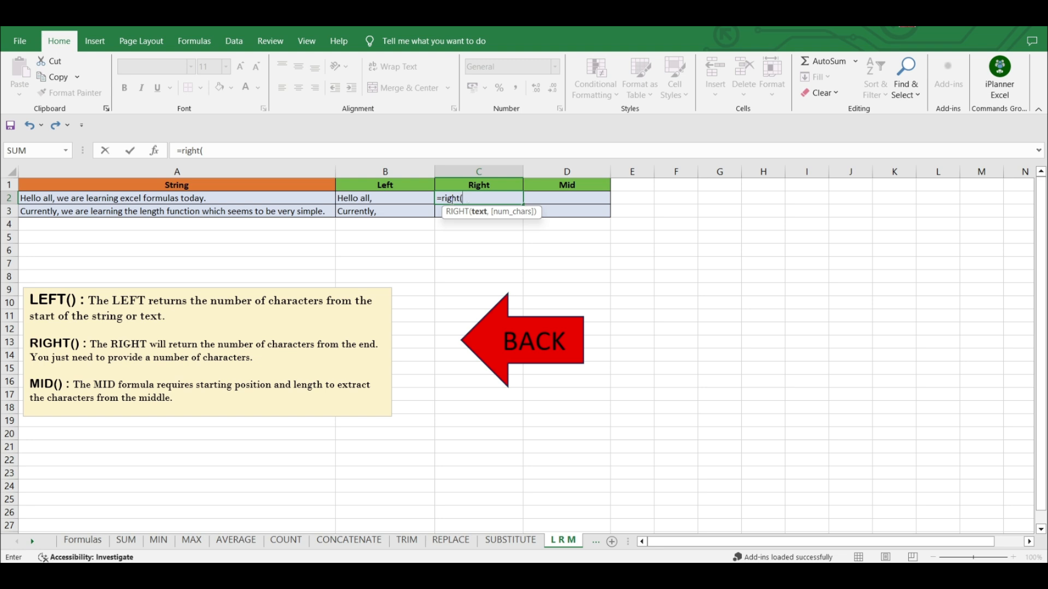
click(315, 197)
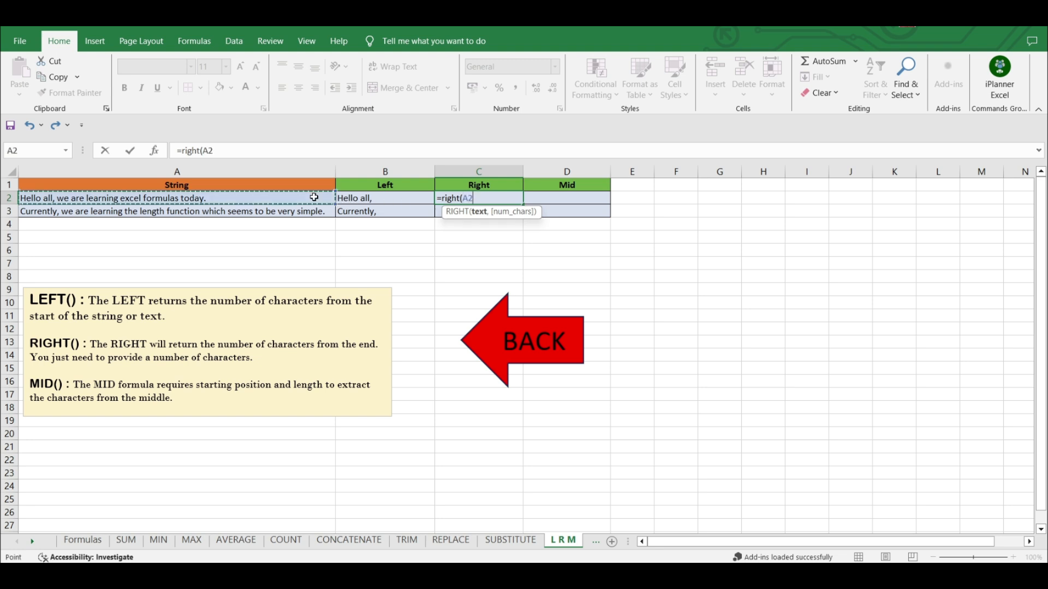
text(,)
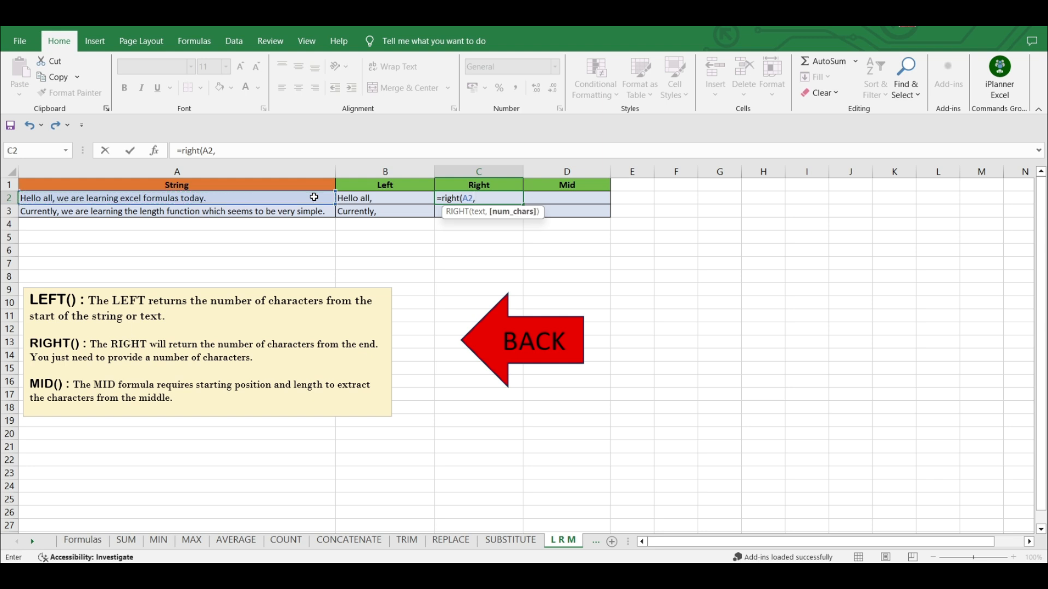
text(6))
key(Return)
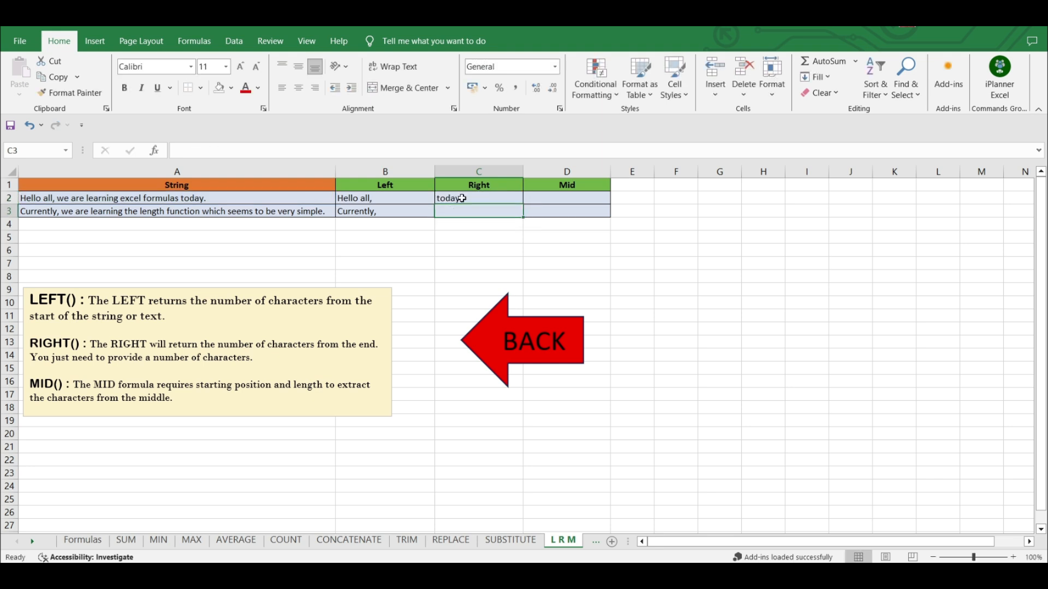
Fill the RIGHT formula from C2 down to C3, and change the number of characters in C3 to 7.
click(517, 201)
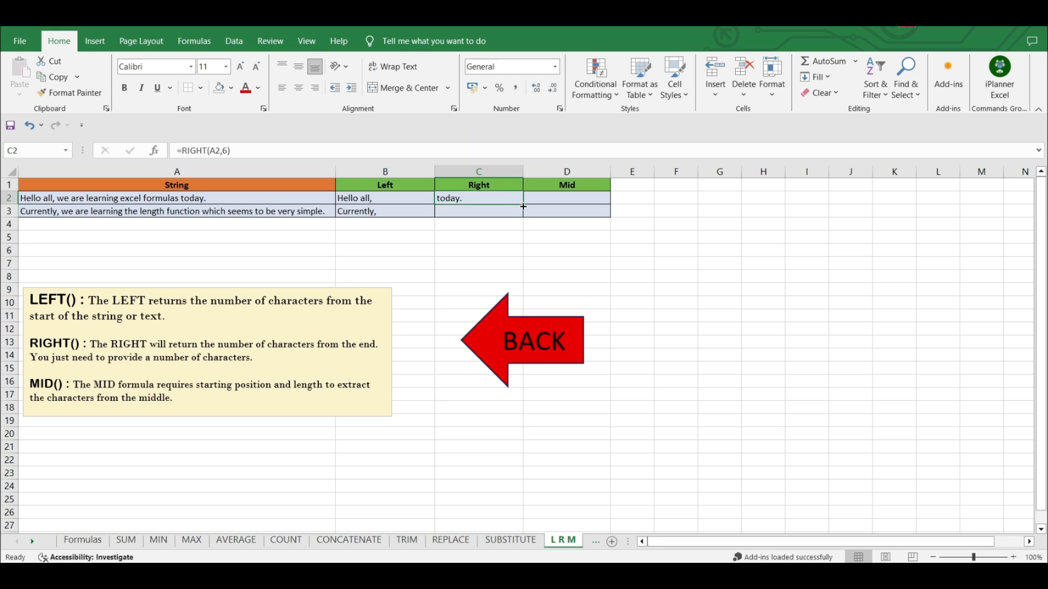
double_click(523, 206)
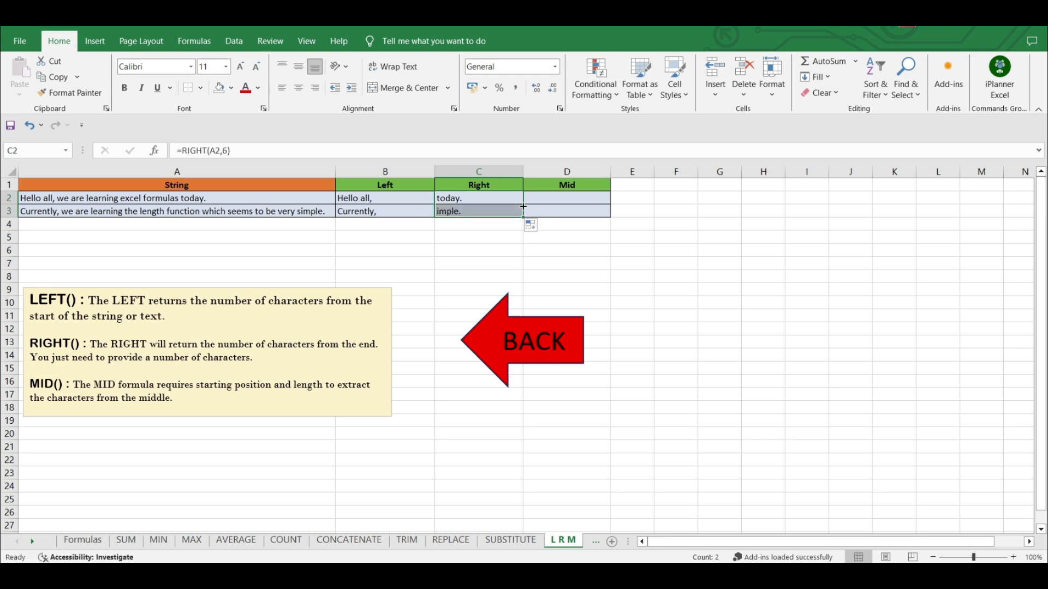
click(476, 212)
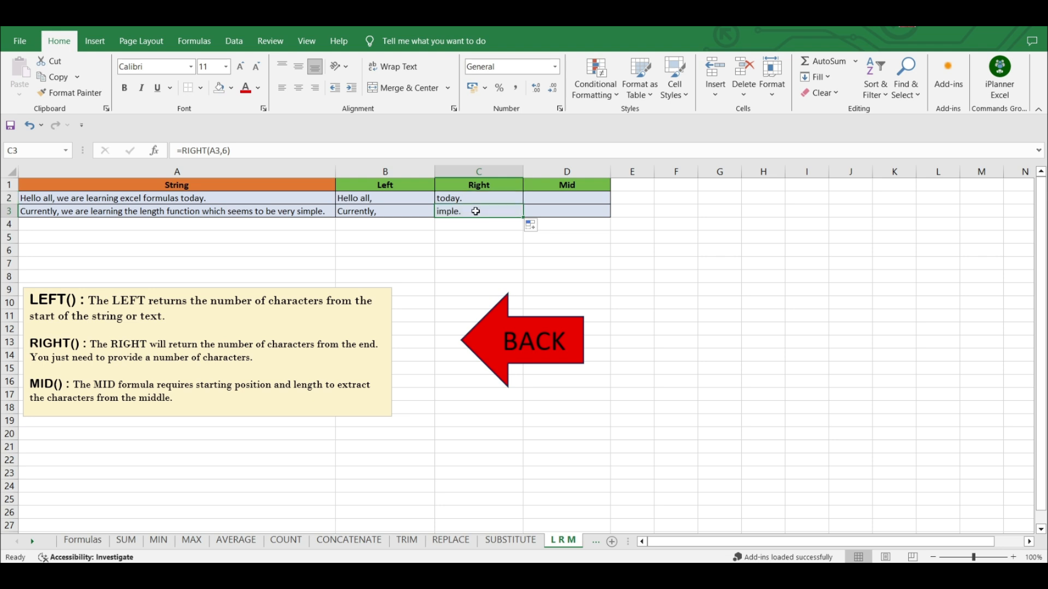
click(227, 151)
key(BackSpace)
text(7)
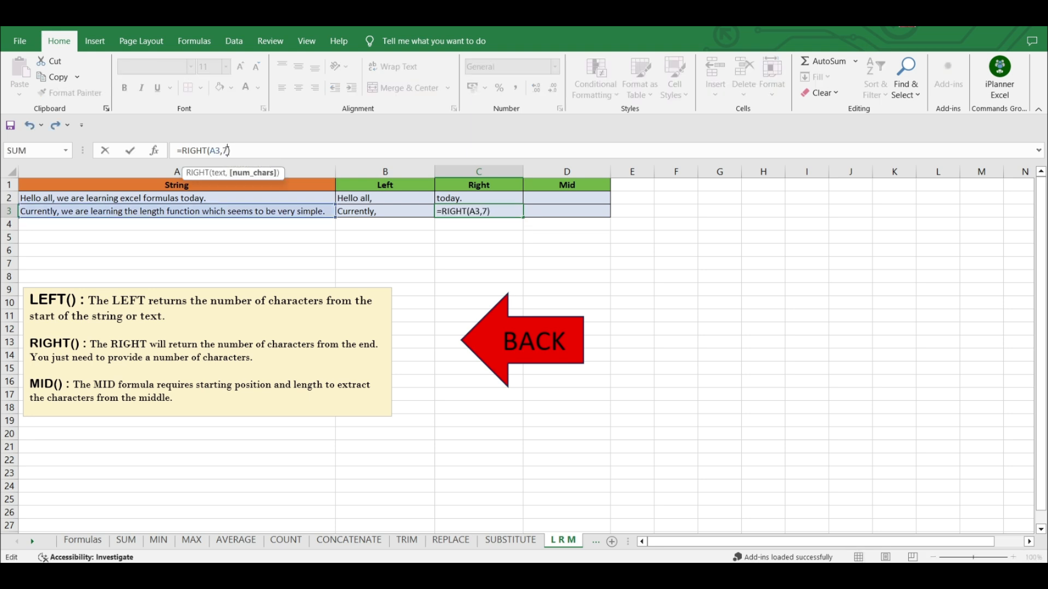
click(478, 212)
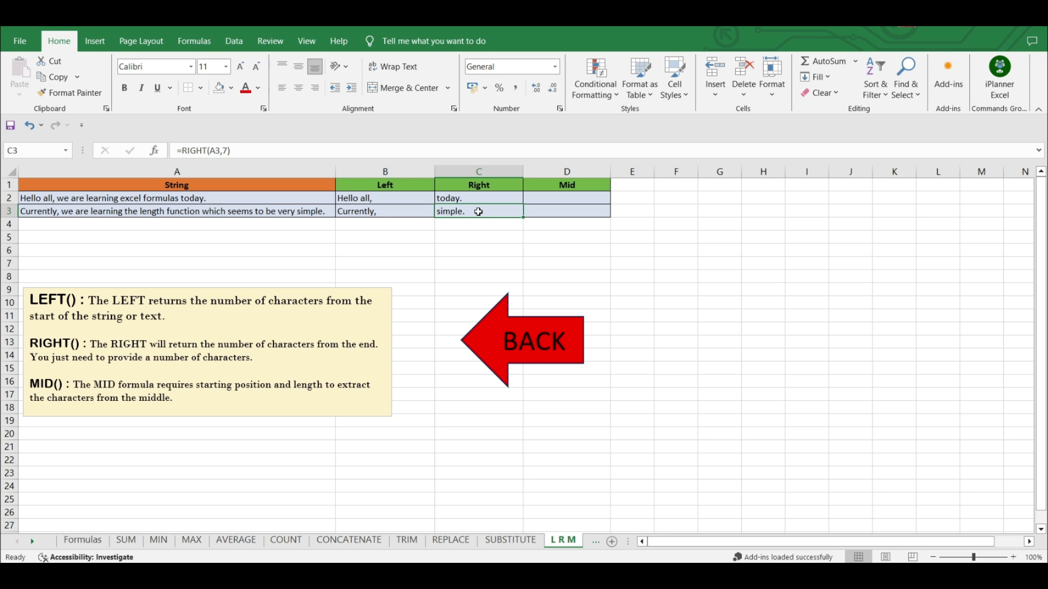
Extract 14 characters from position 12 of the A2 string with =MID(A2,12,14) in cell D2, and fill the formula down to D3.
click(570, 200)
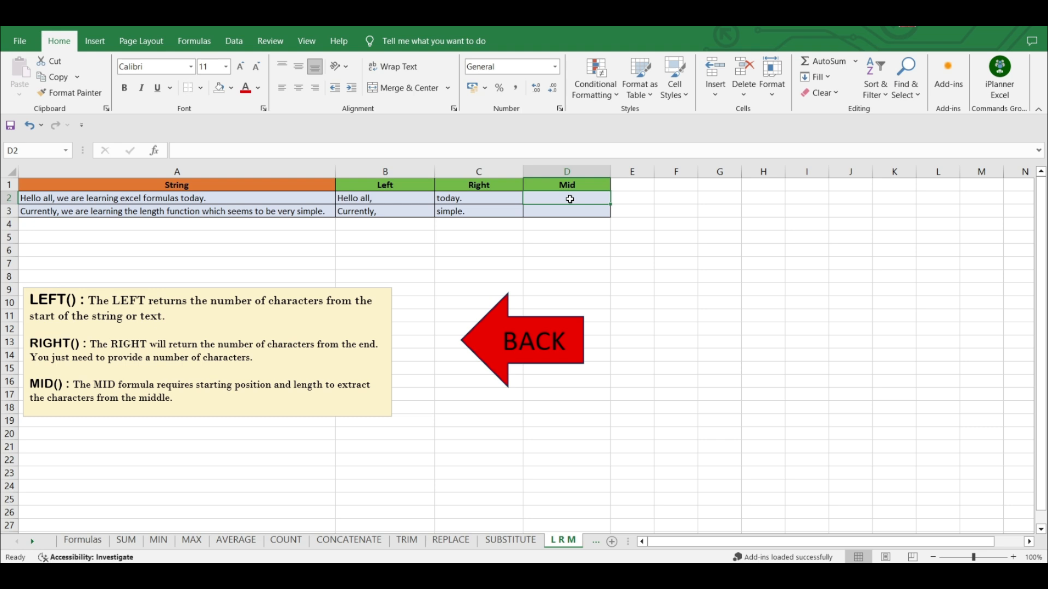
text(=)
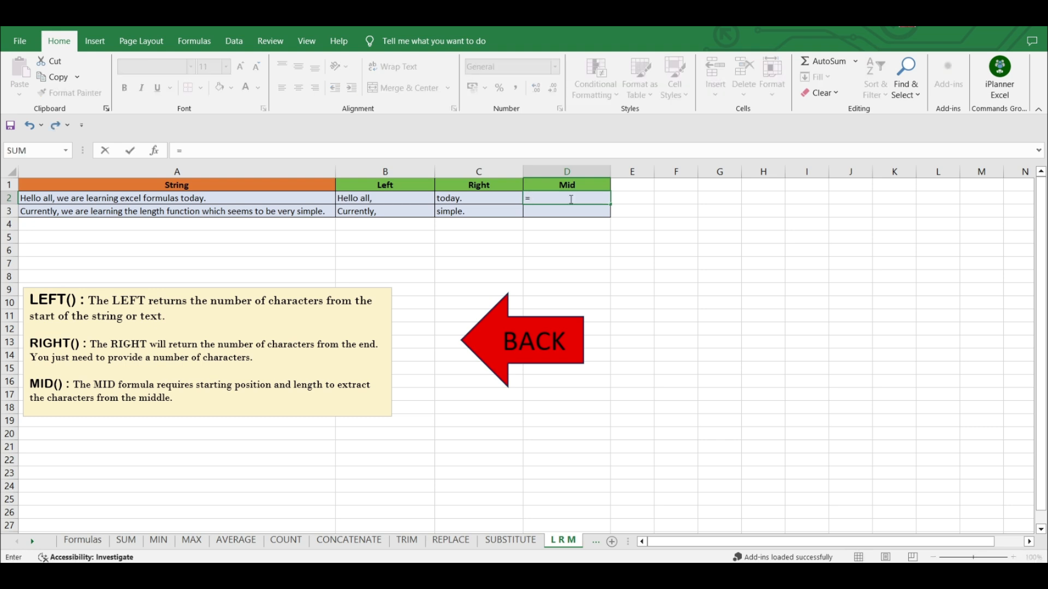
text(mid()
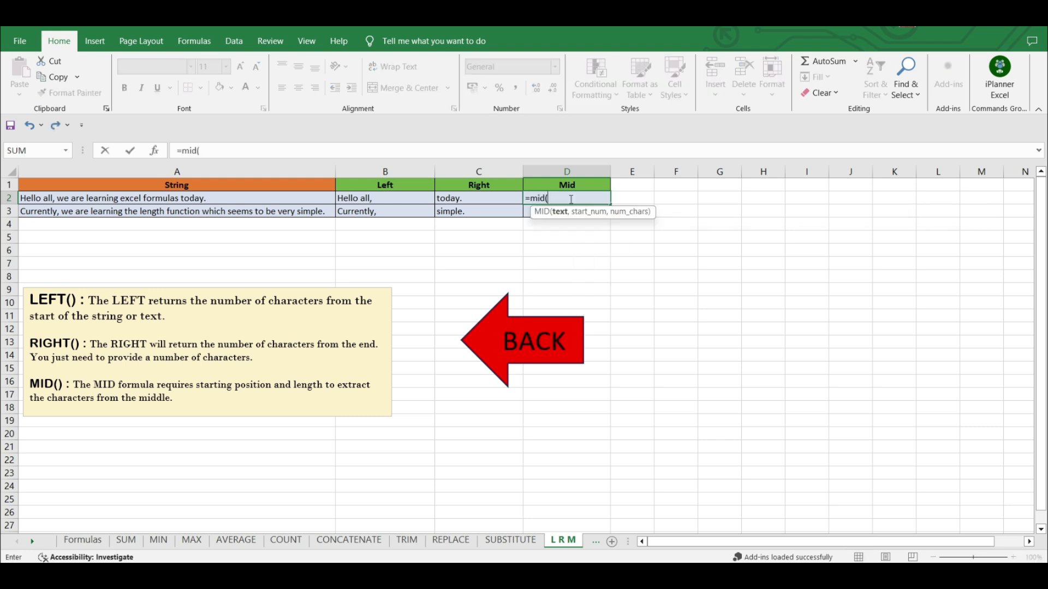
click(312, 198)
text(,)
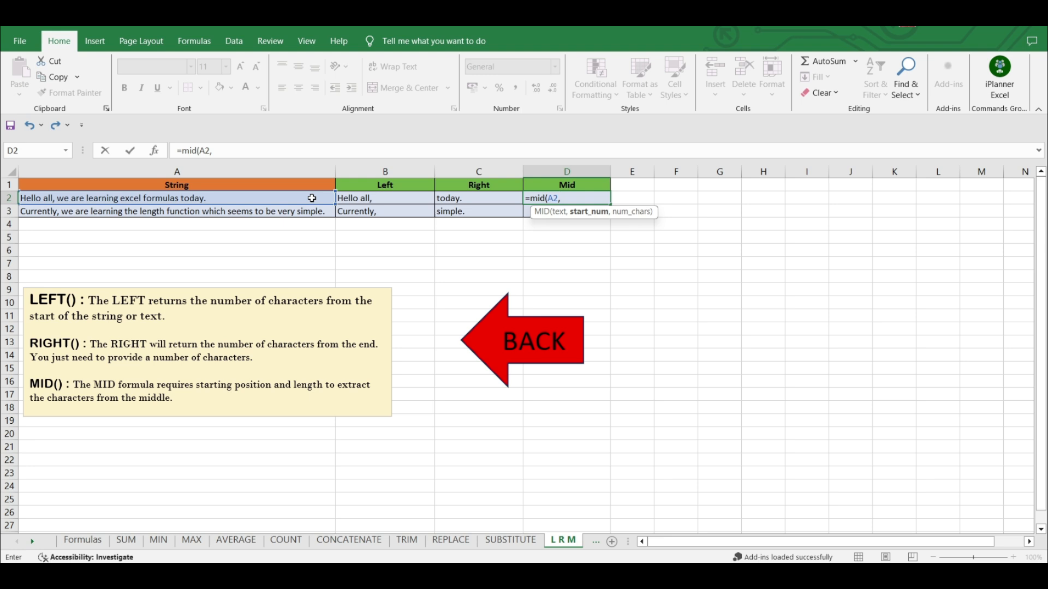
text(12,14))
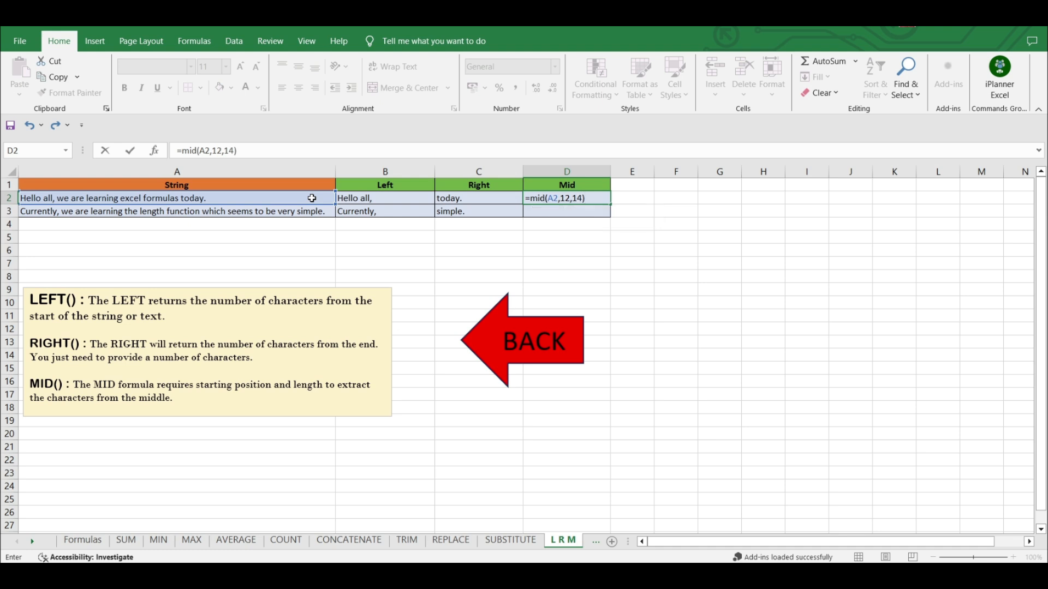
key(Return)
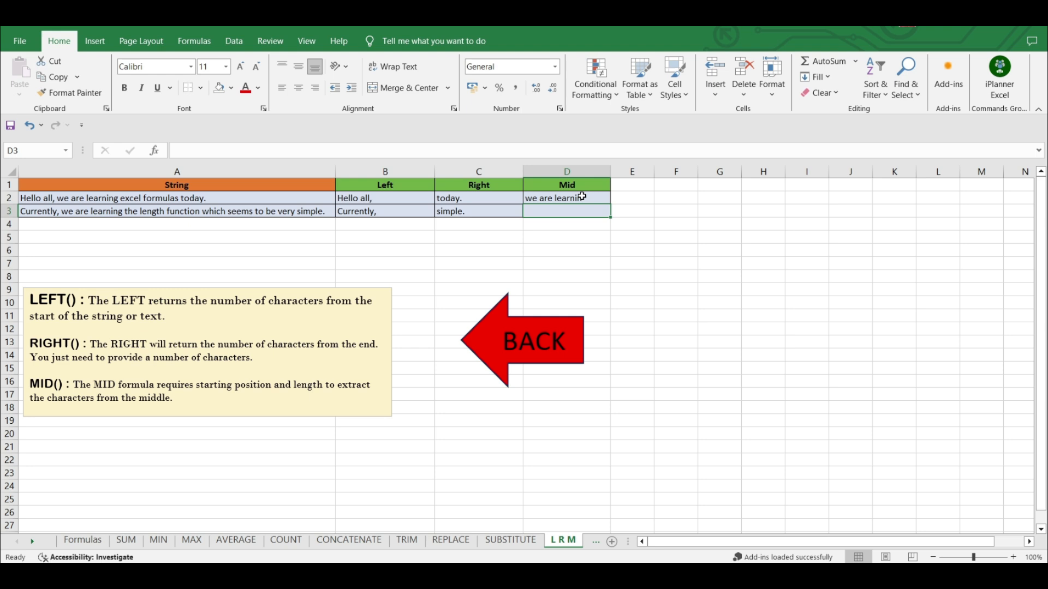
click(607, 201)
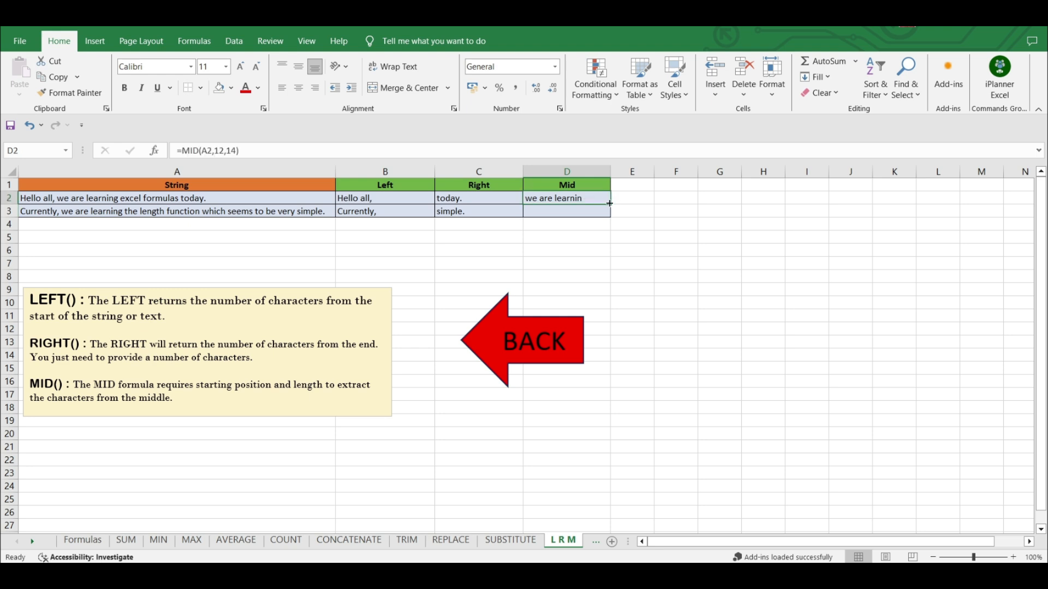
drag(610, 205, 606, 214)
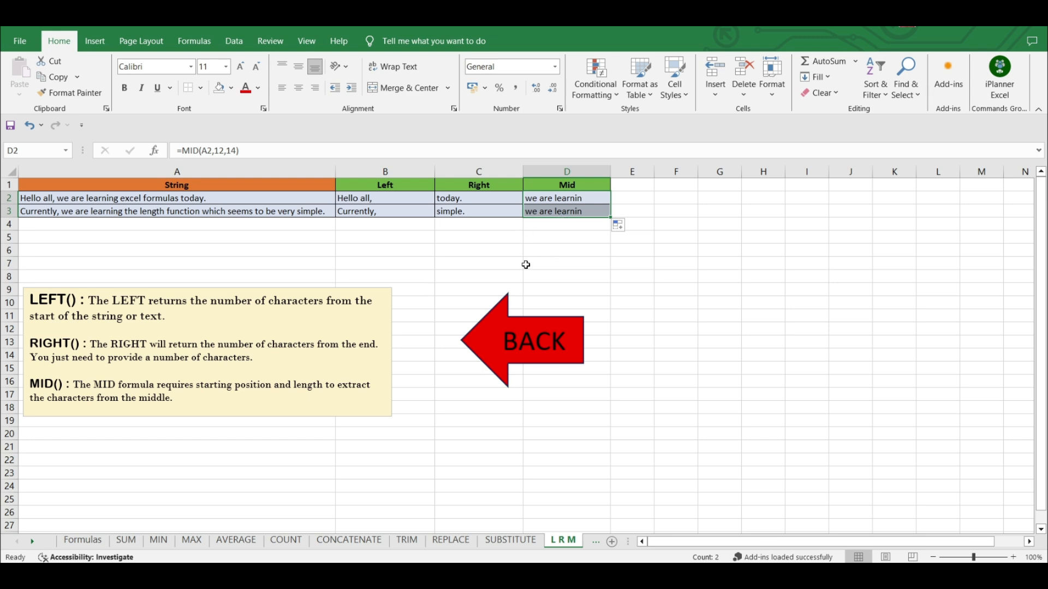
Open the DATEDIFF practice sheet from the formula overview and go through the start and end dates in row 2.
click(487, 352)
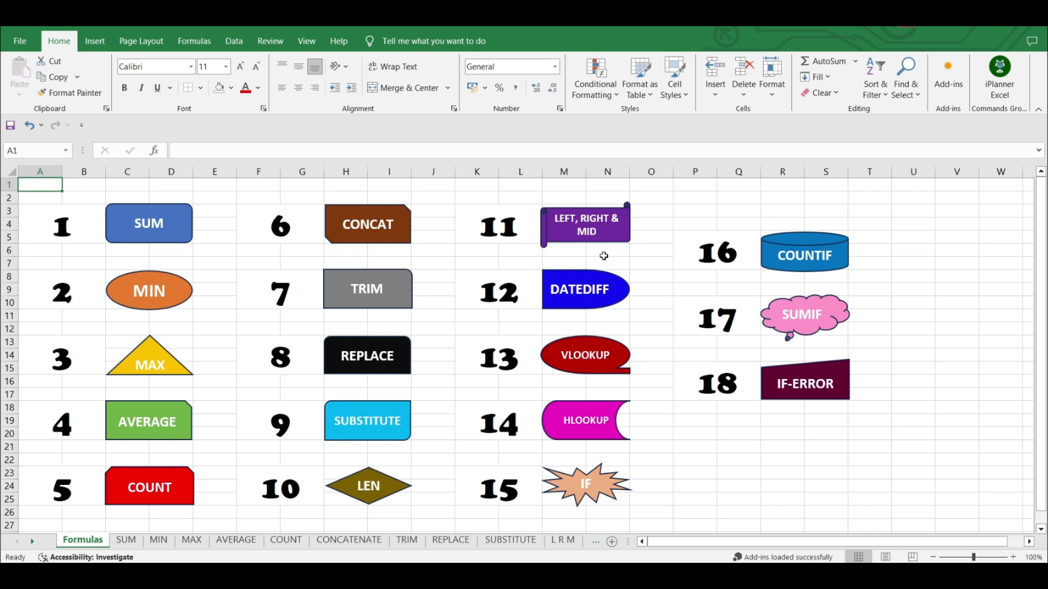
click(599, 299)
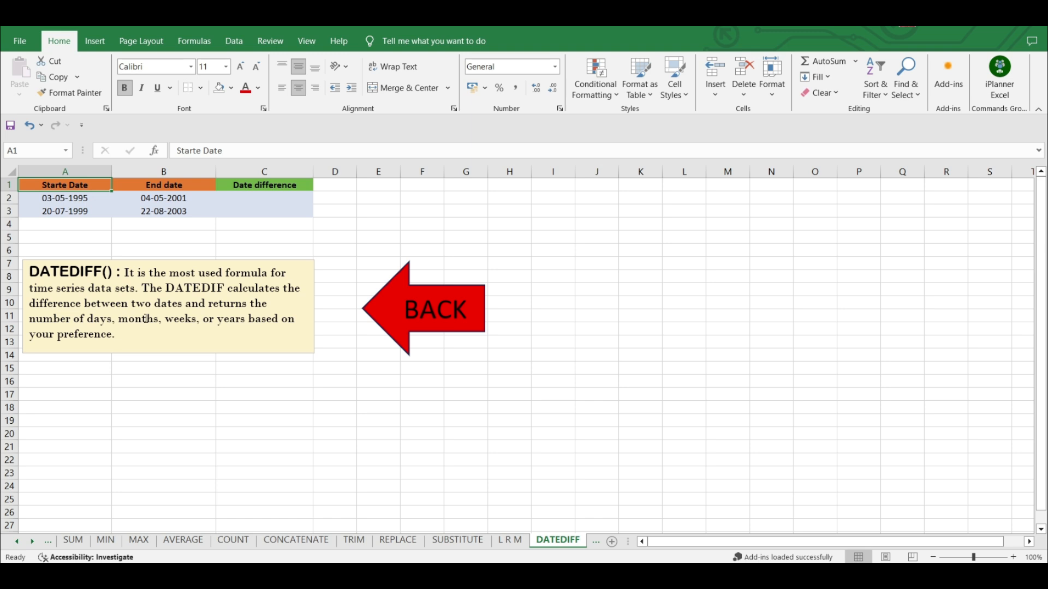
click(104, 200)
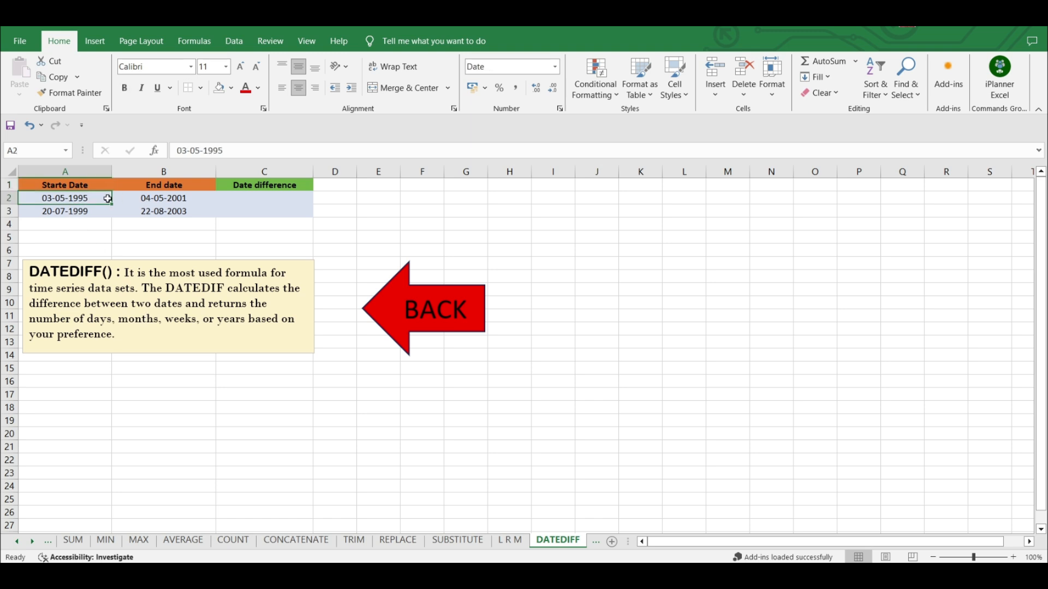
click(158, 199)
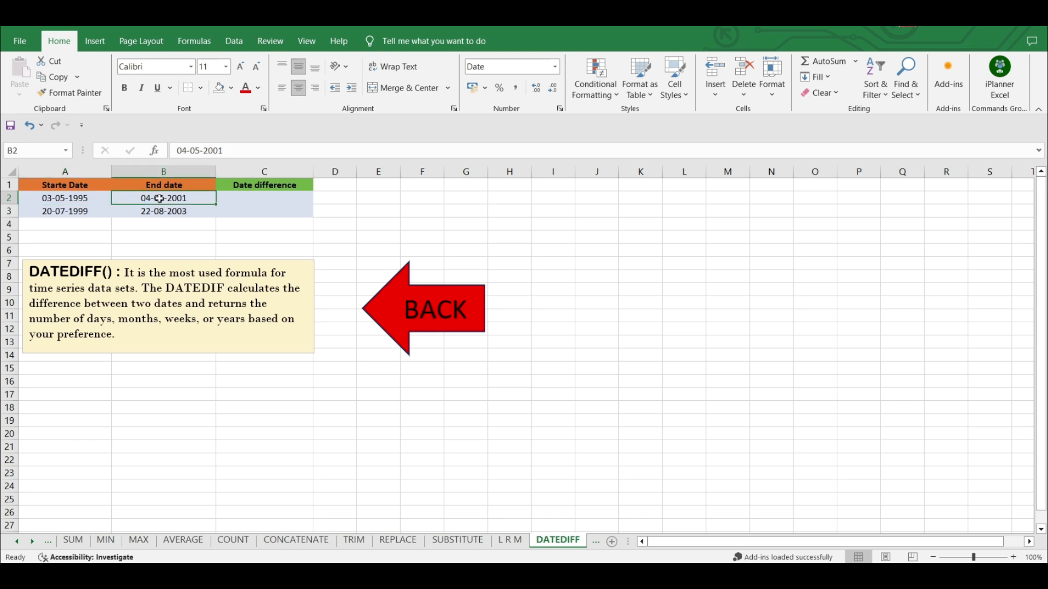
Calculate the difference in years between the row 2 dates with =DATEDIF(A2,B2,"Y") in cell C2, and fill the formula down to C3.
click(247, 196)
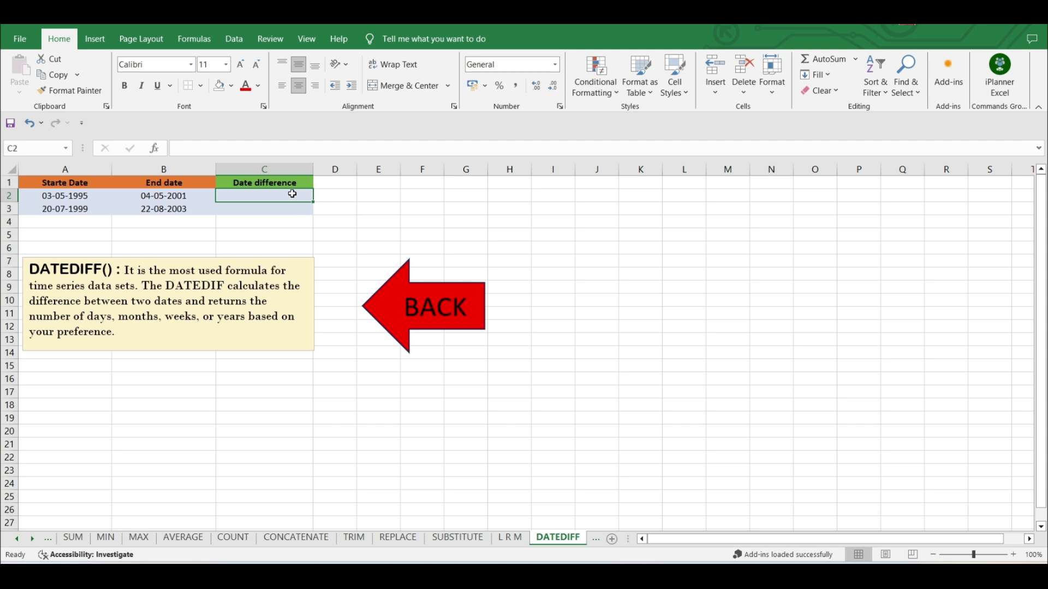
text(=)
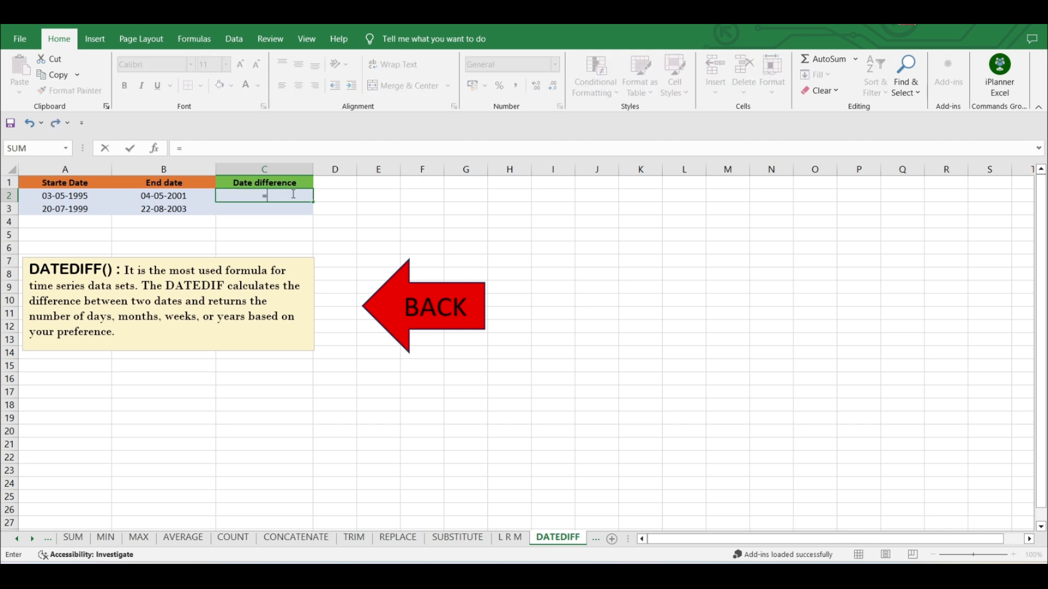
text(datedif()
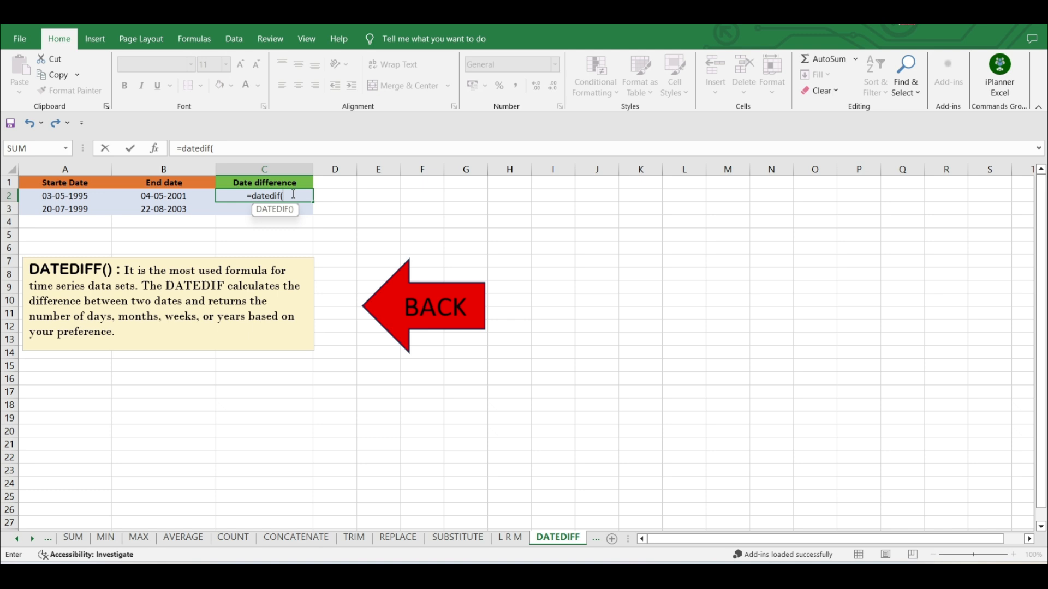
click(92, 196)
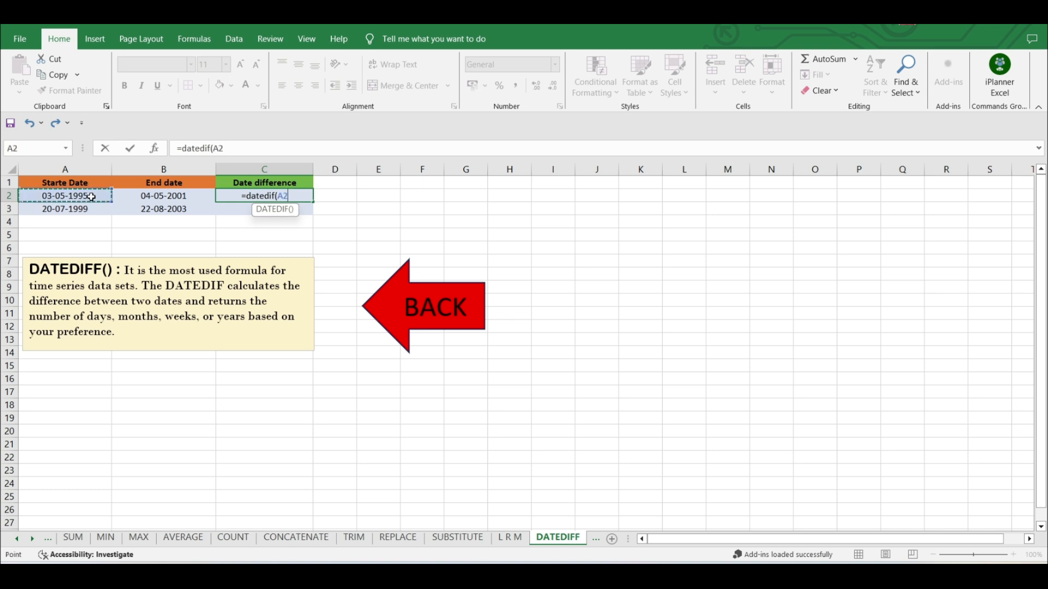
text(,)
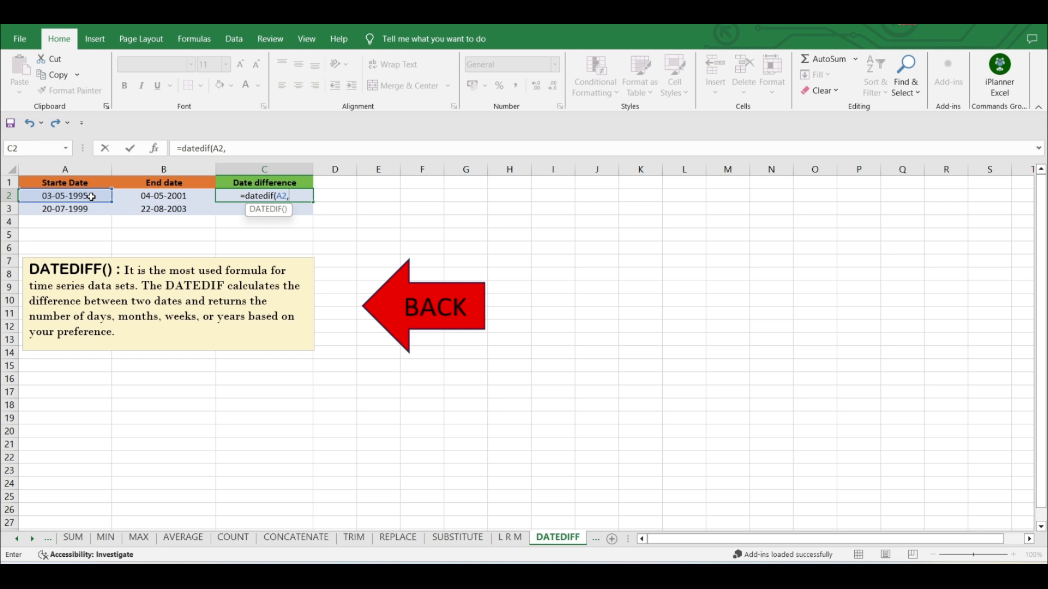
click(180, 199)
text(,)
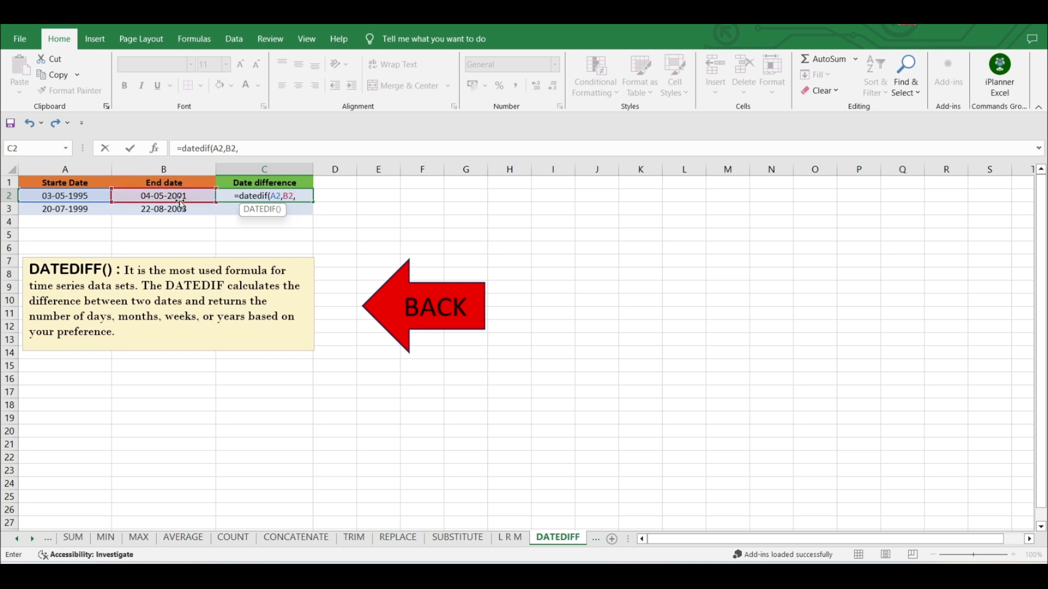
text(")
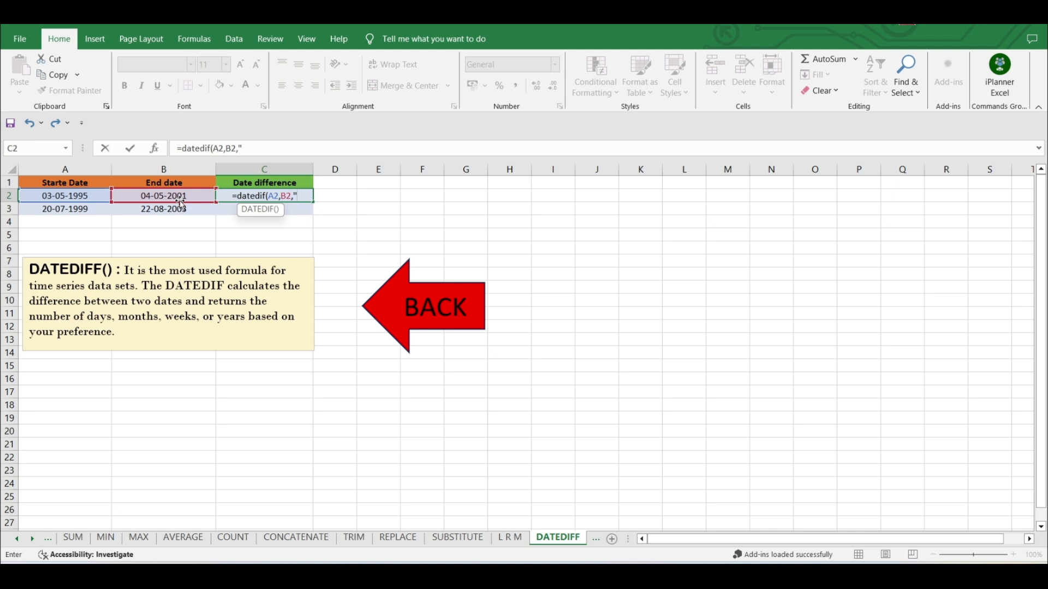
text(Y)
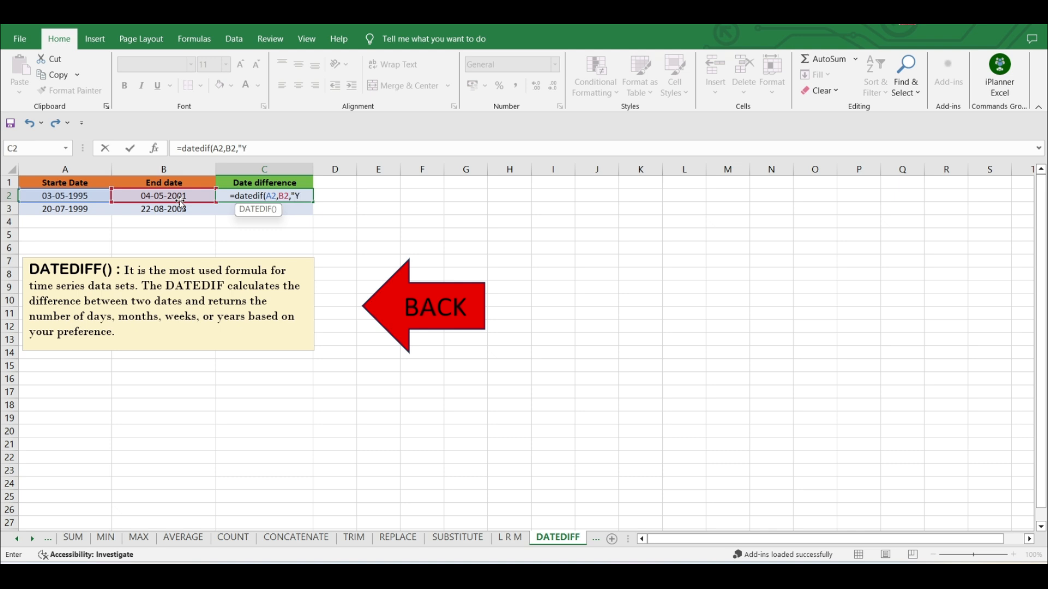
text("))
key(Return)
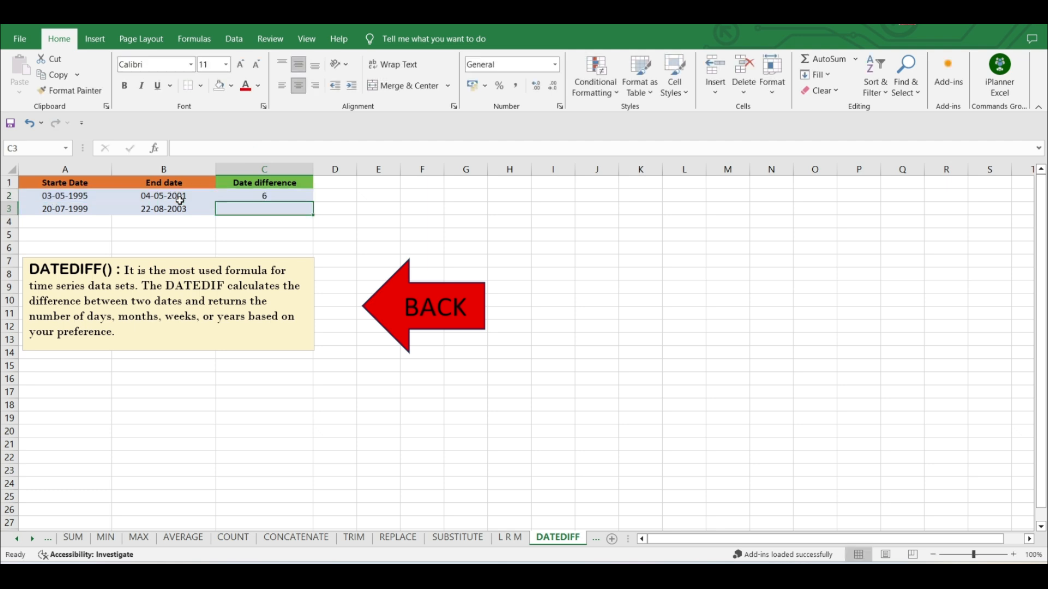
click(281, 196)
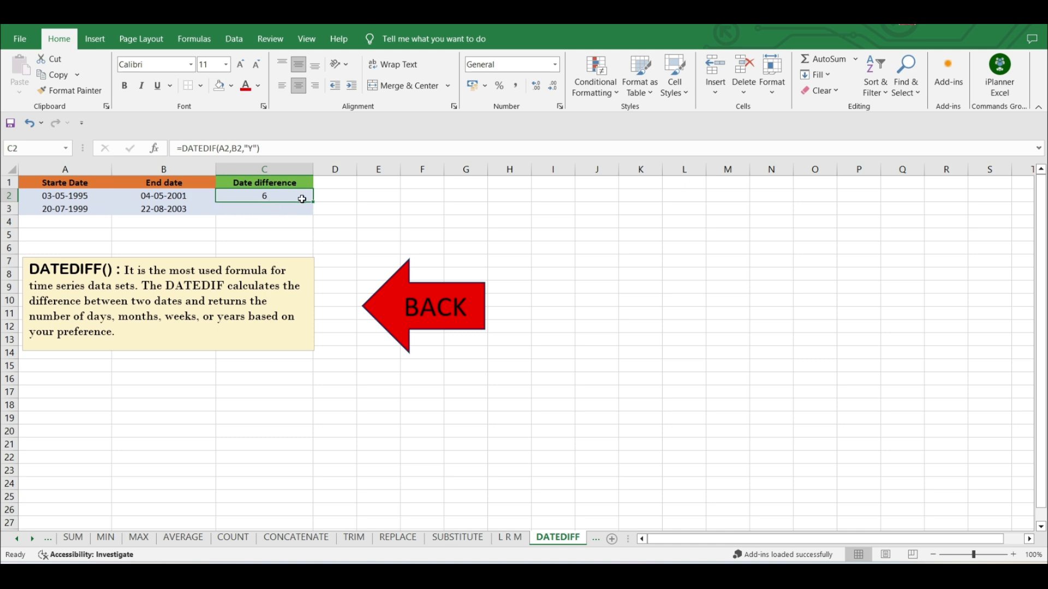
drag(314, 202, 314, 204)
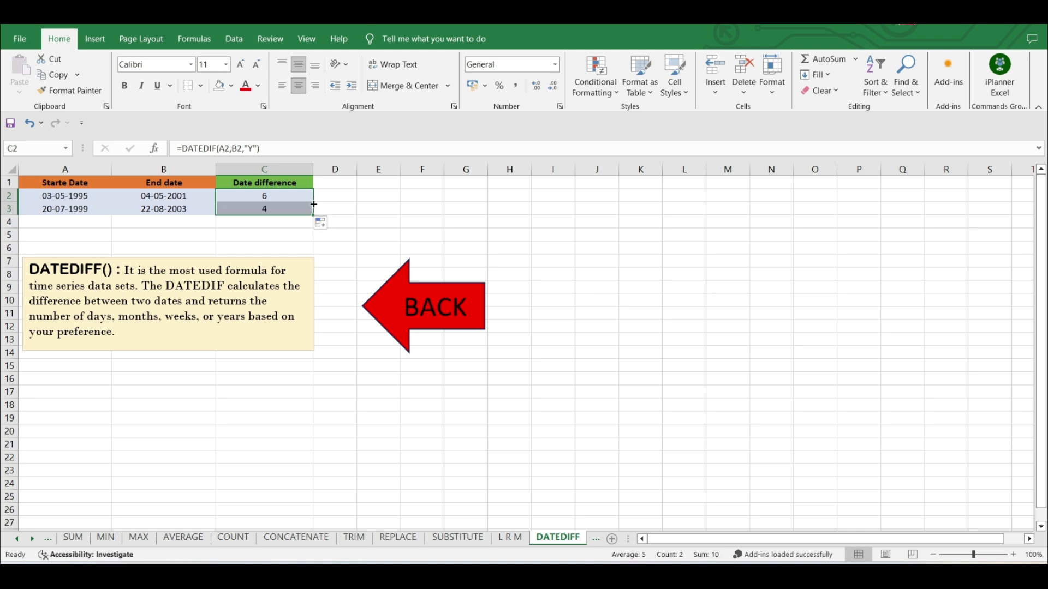
Change the unit argument of the DATEDIF formula in cell C3 to "M" so it calculates the difference in months.
click(271, 211)
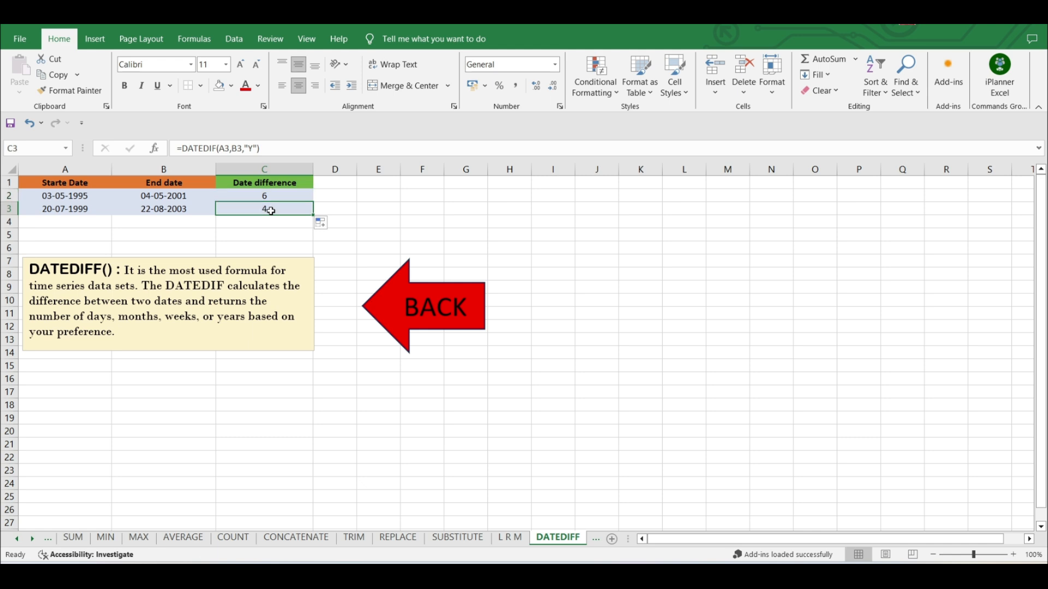
click(254, 148)
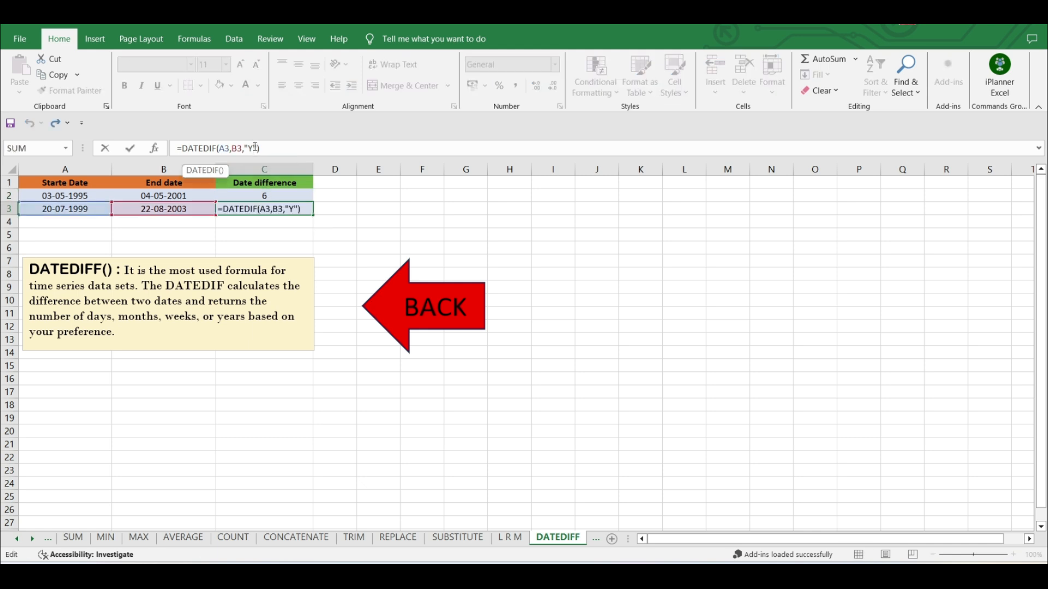
key(BackSpace)
text(M)
key(Return)
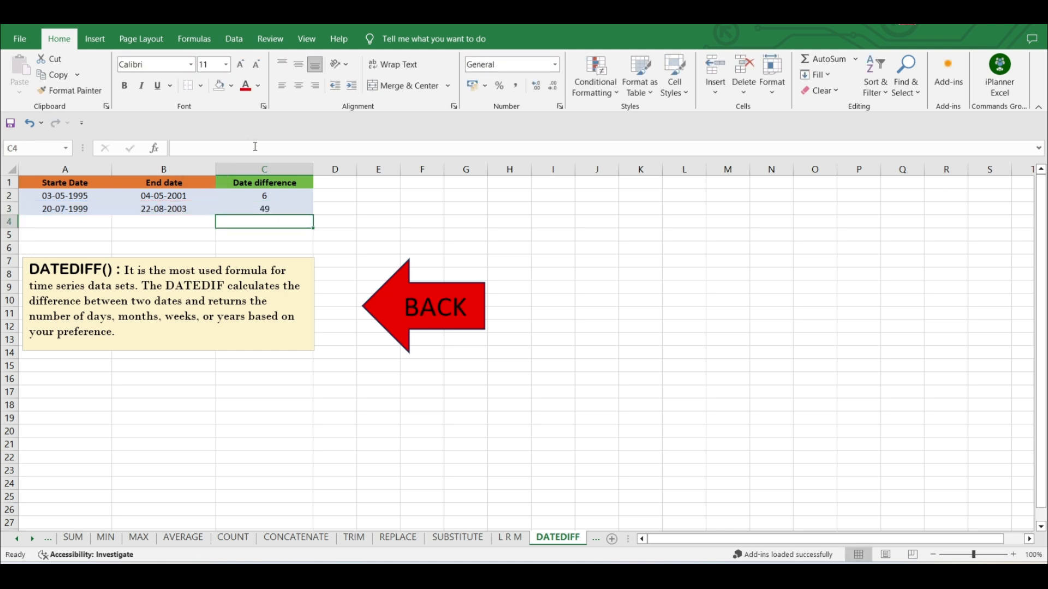
click(273, 208)
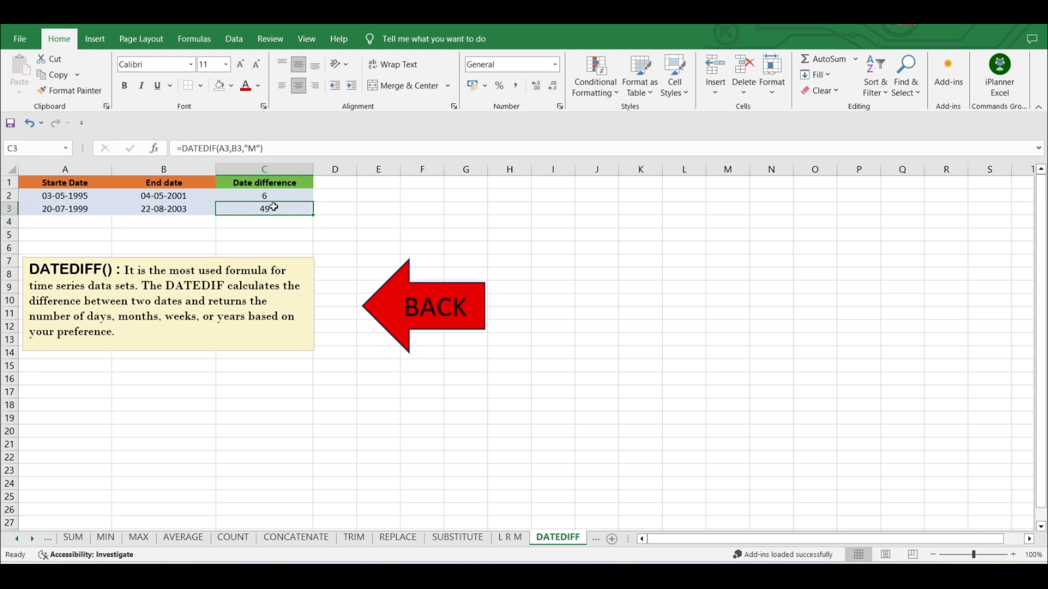
Open the VLOOKUP practice sheet from the formula overview and go through the Chocolate row's price and item name.
click(384, 311)
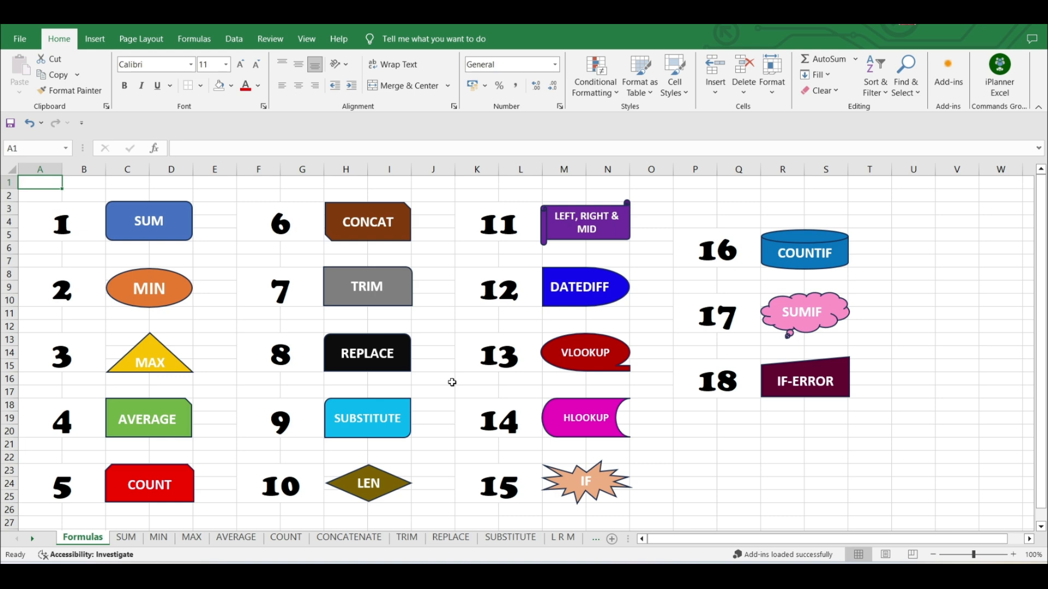
click(583, 367)
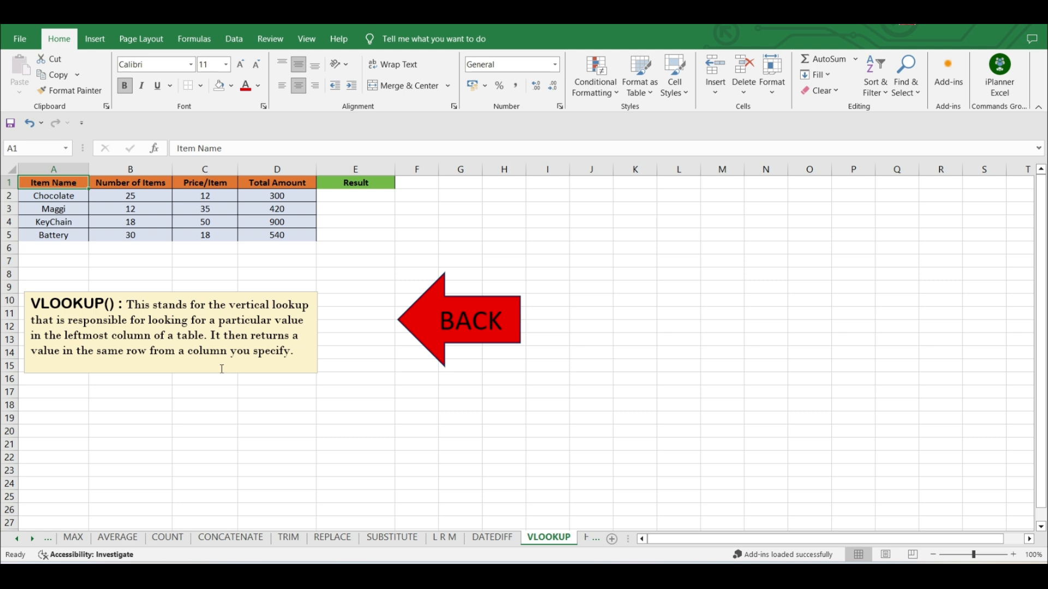
click(221, 197)
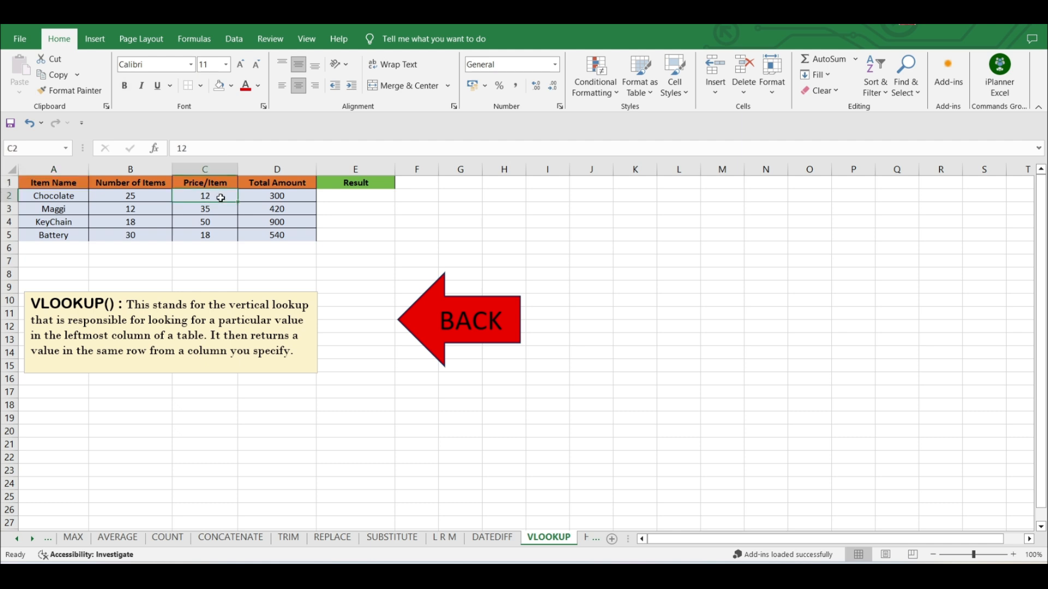
click(67, 198)
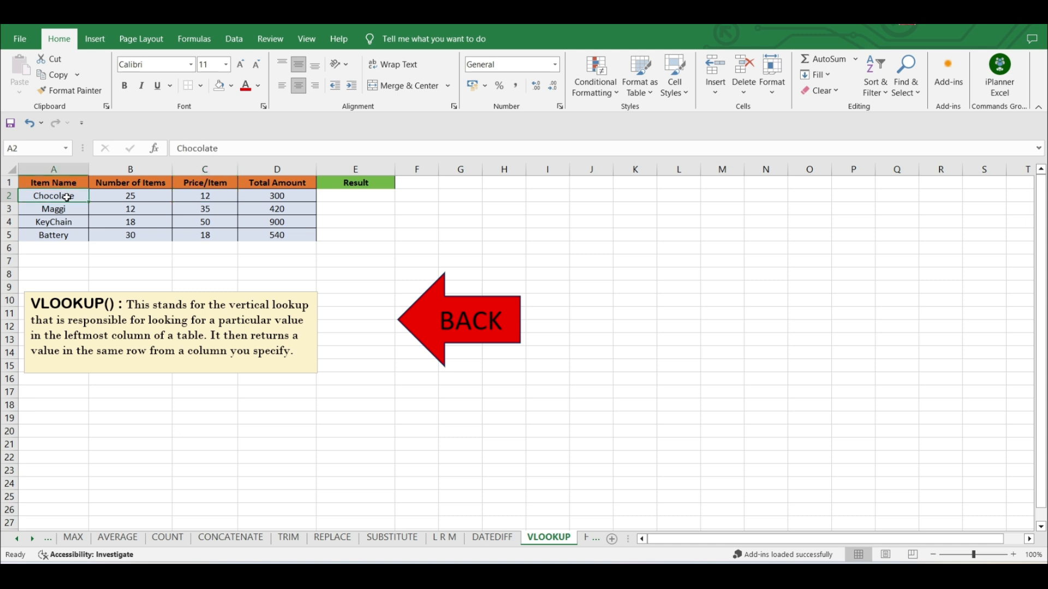
Look up the price per item of Chocolate with an exact match, using =VLOOKUP(A2,A2:D5,3,0) in cell E2.
click(372, 193)
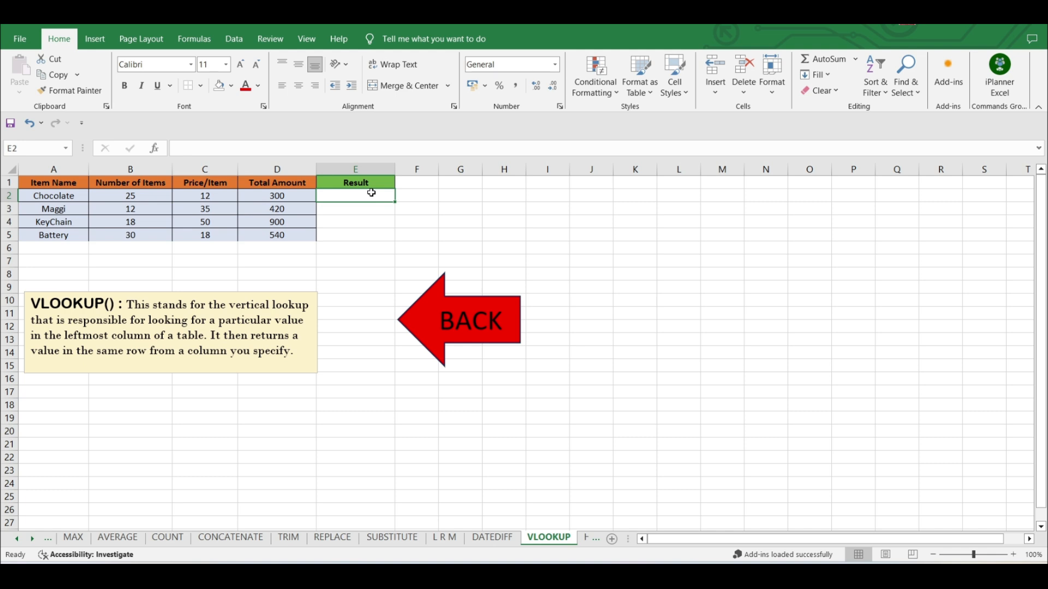
text(=VLOOKUP)
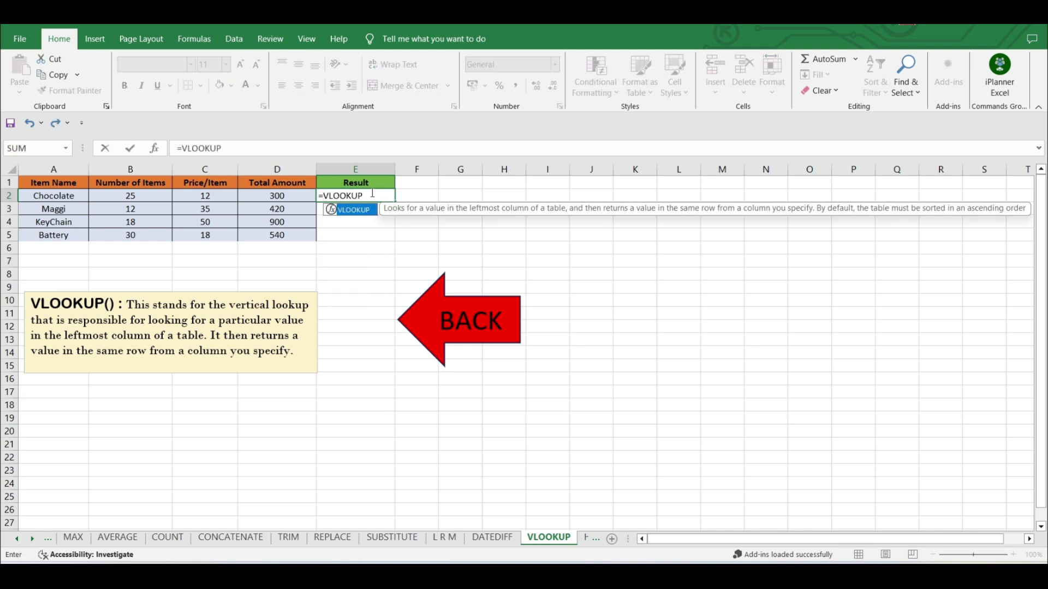
text(()
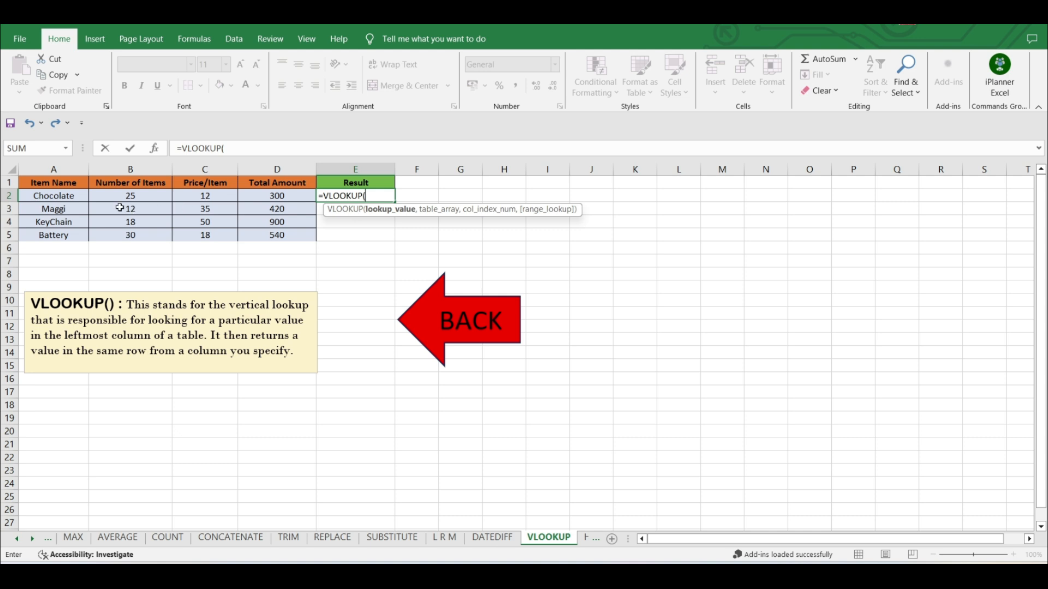
click(71, 195)
text(,)
drag(71, 196, 276, 235)
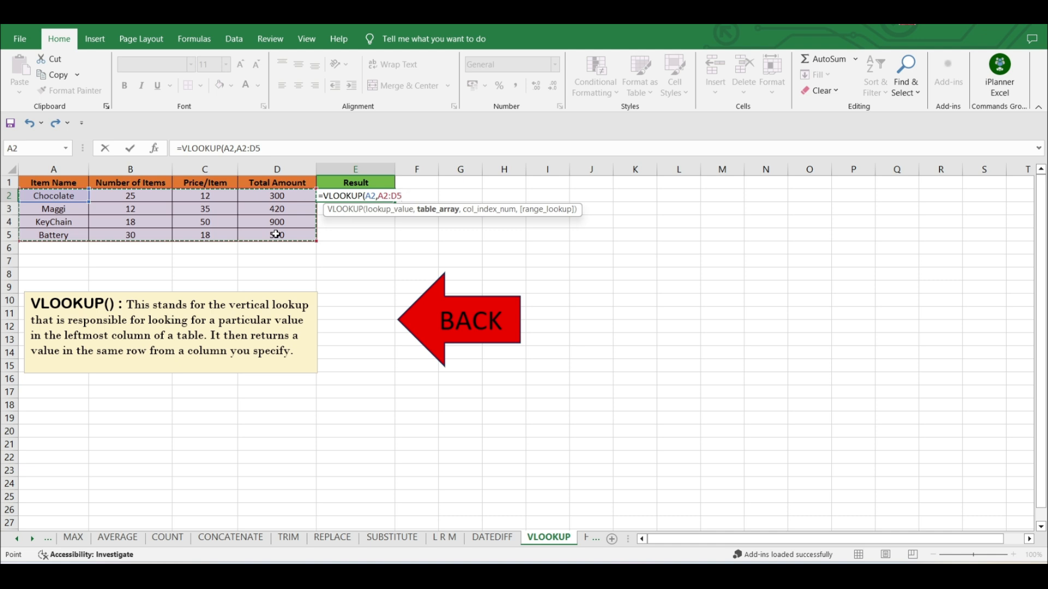
text(,)
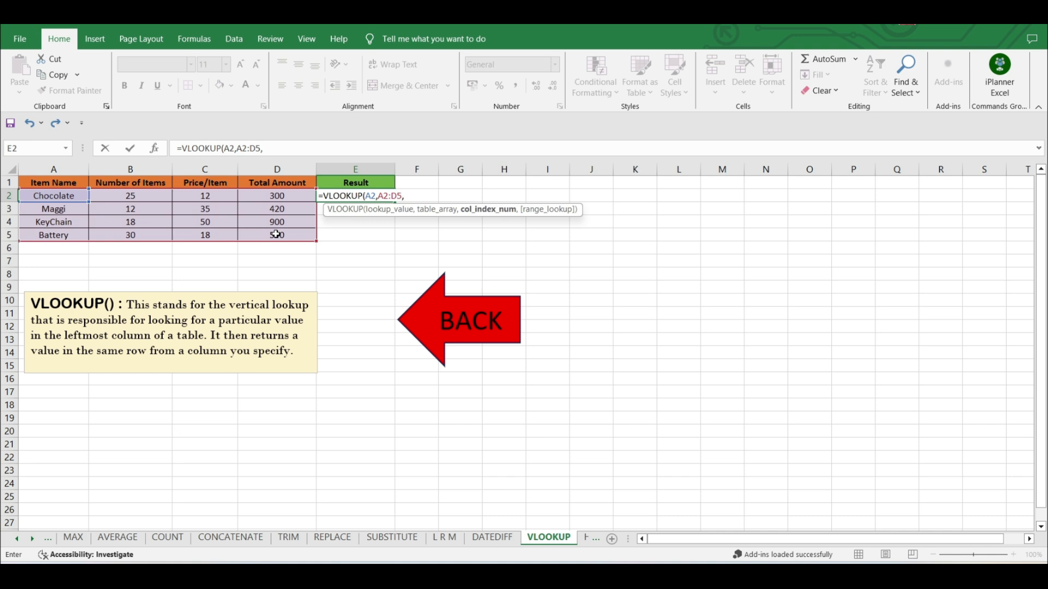
text(3,)
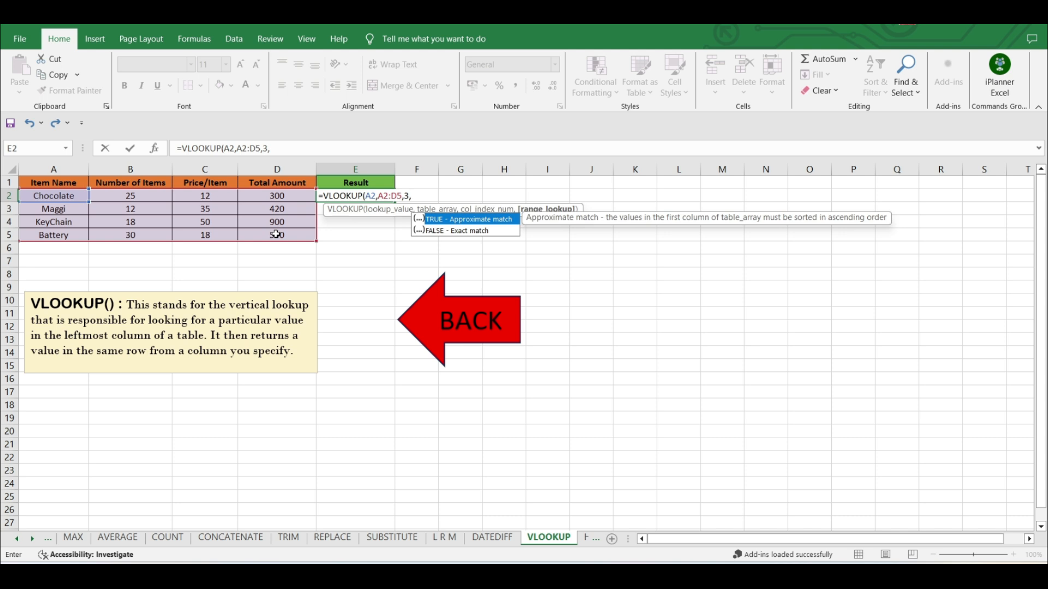
text(0))
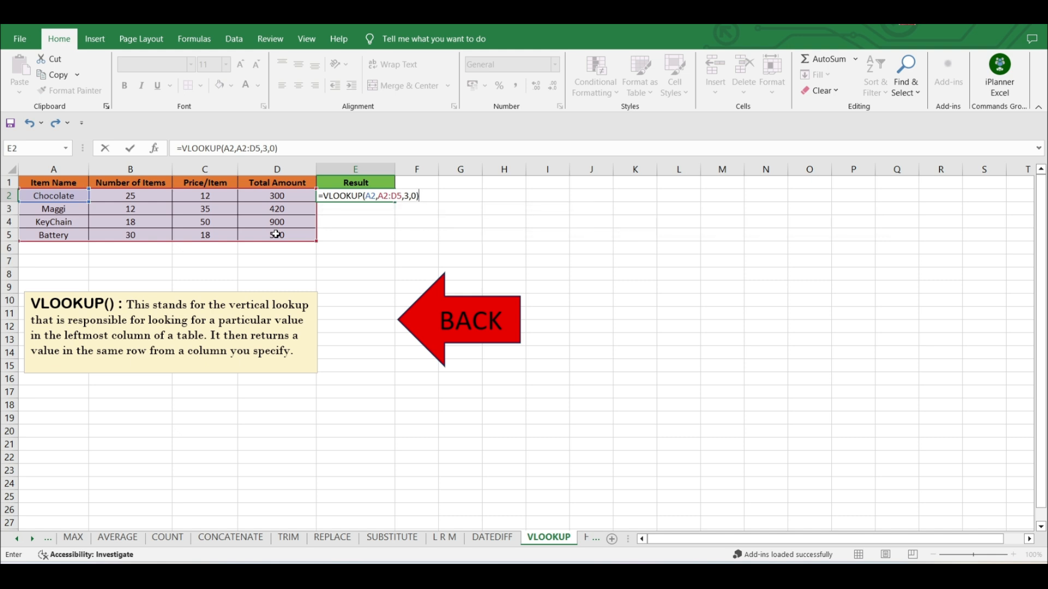
key(Return)
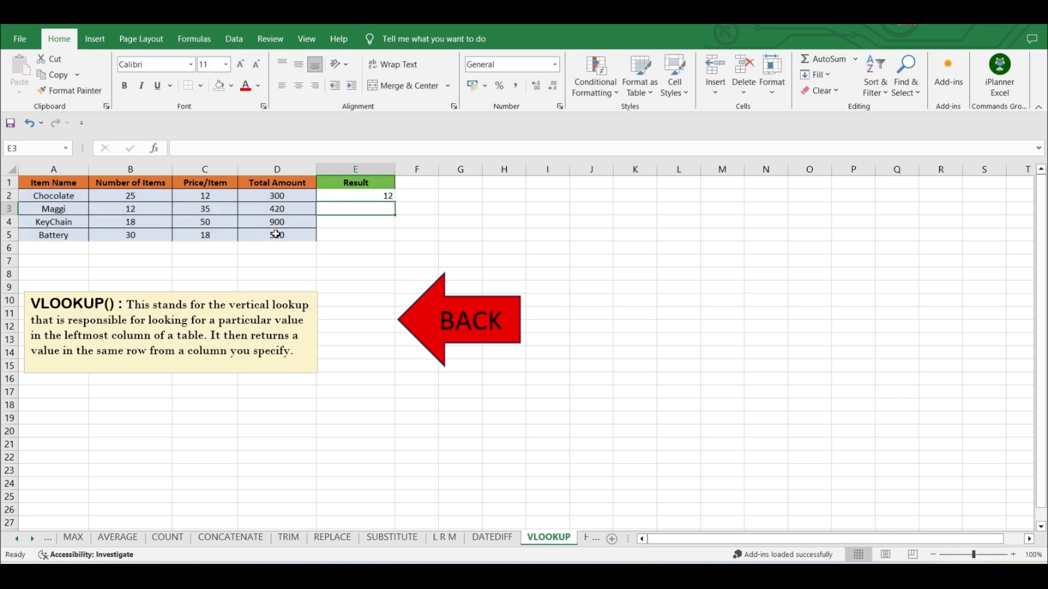
click(374, 193)
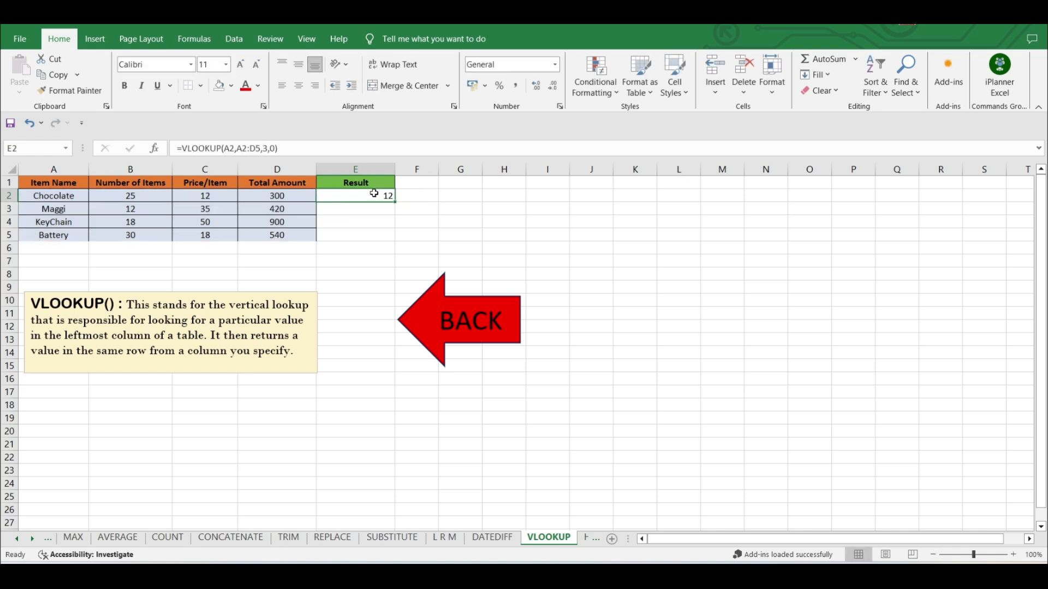
Look up the number of items for KeyChain with an exact match, using =VLOOKUP(A4,A2:D5,2,0) in cell E4.
click(380, 223)
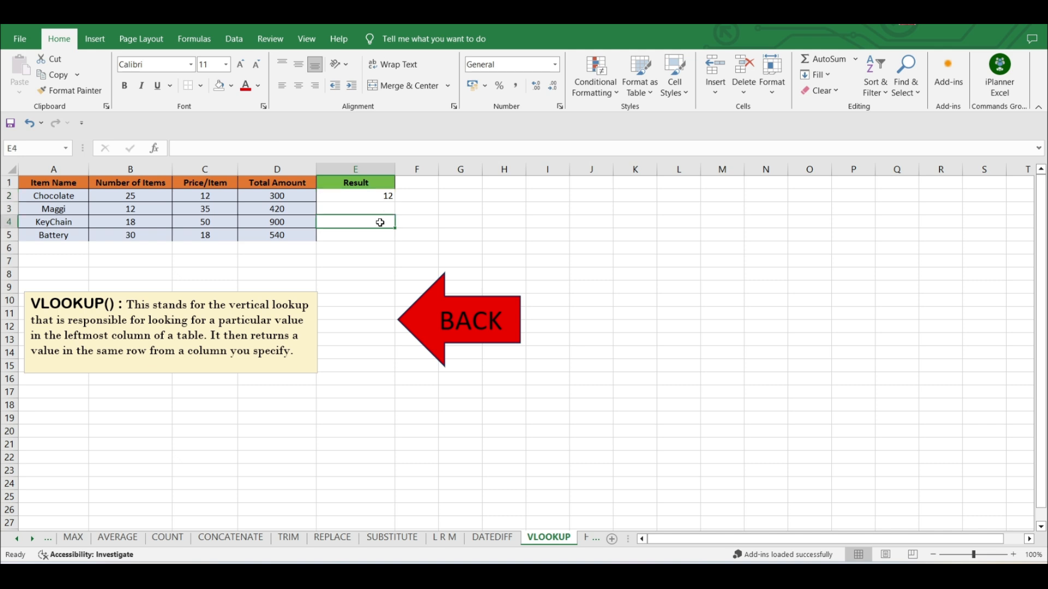
click(137, 222)
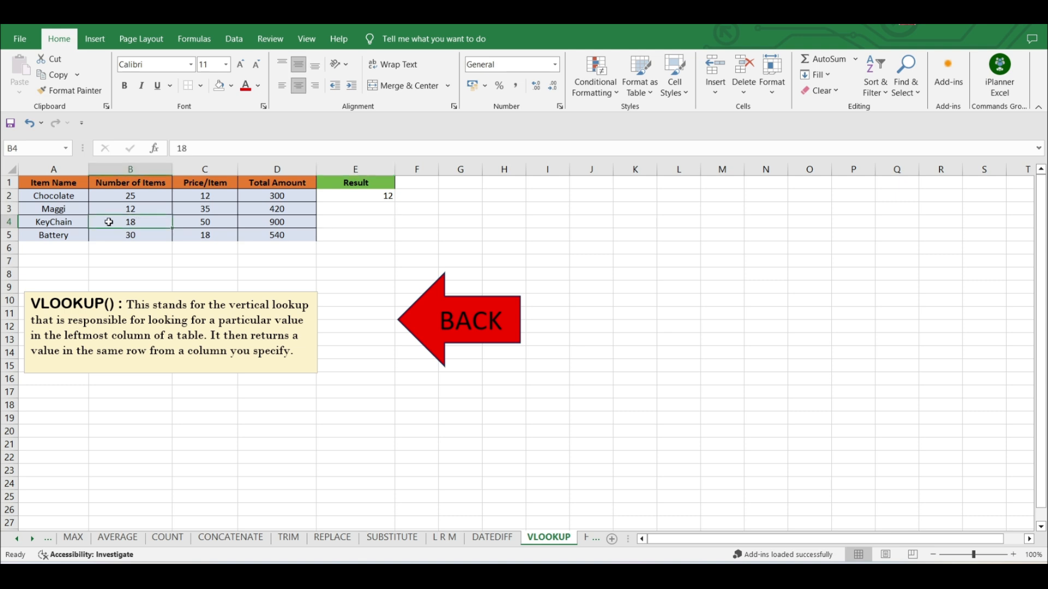
click(369, 222)
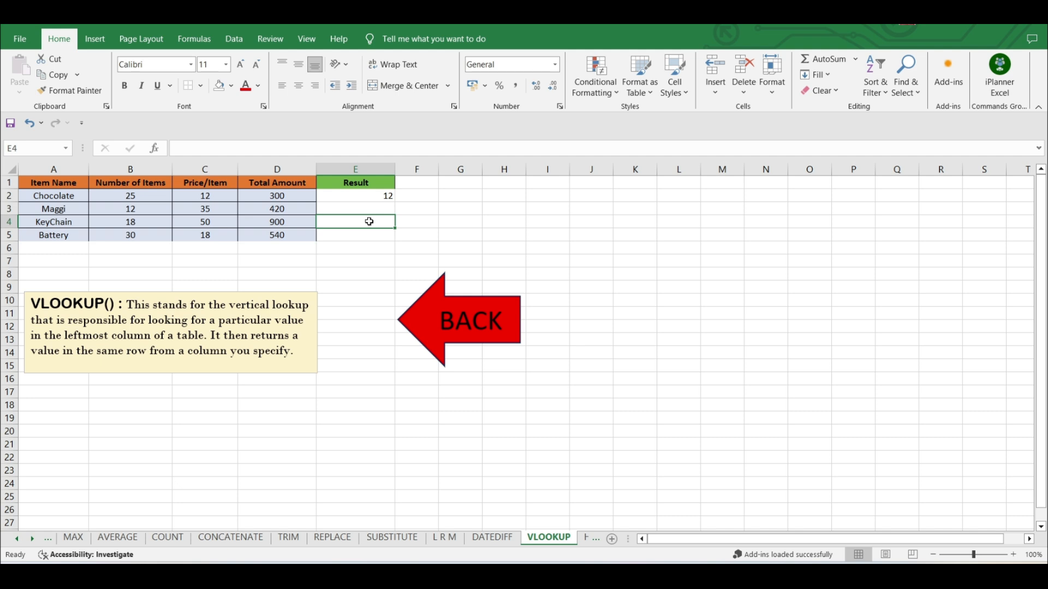
text(=)
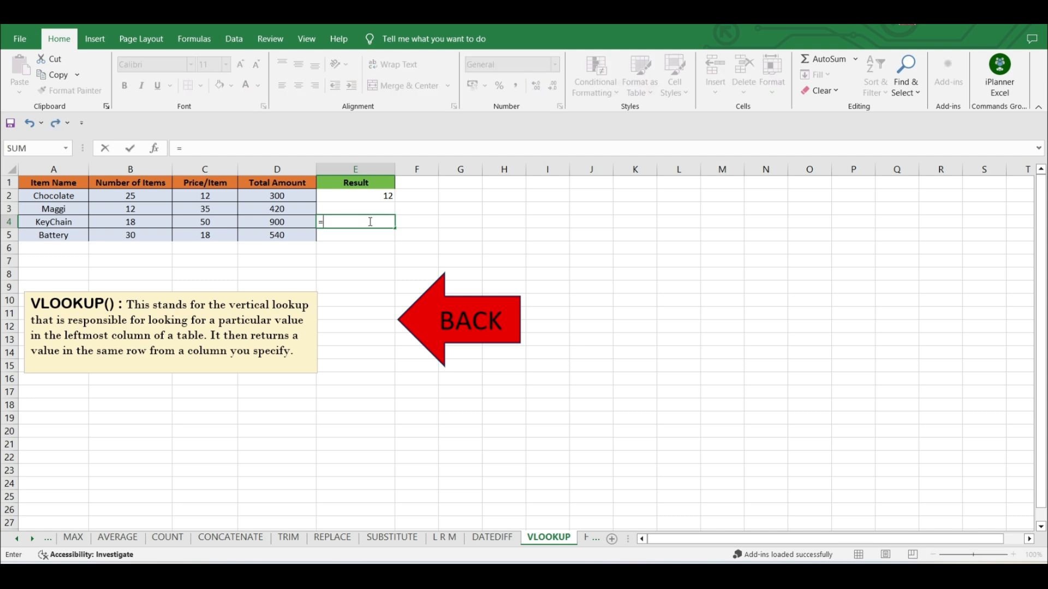
text(vlo)
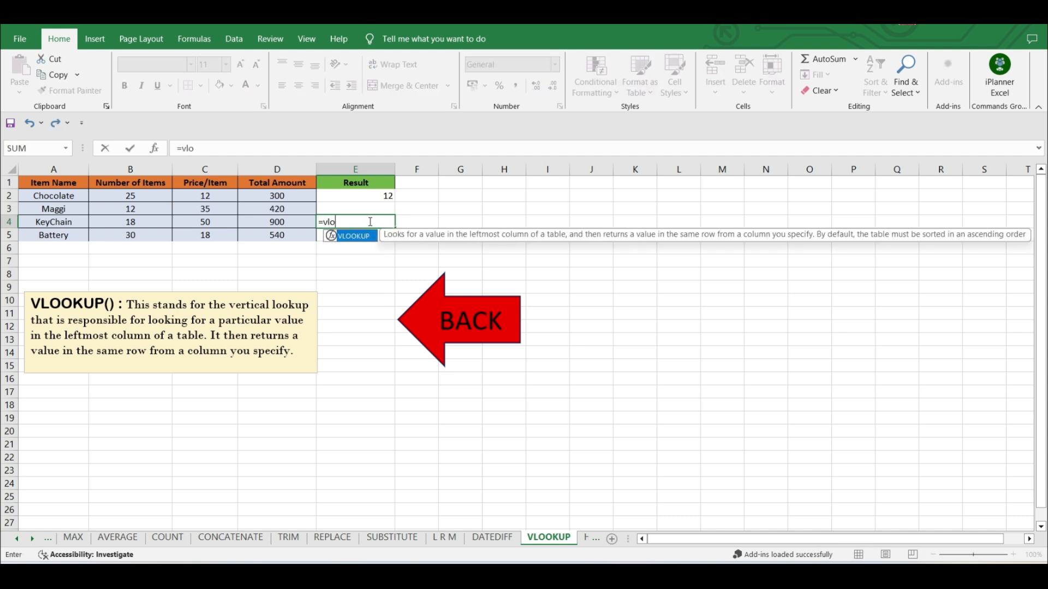
text(okup()
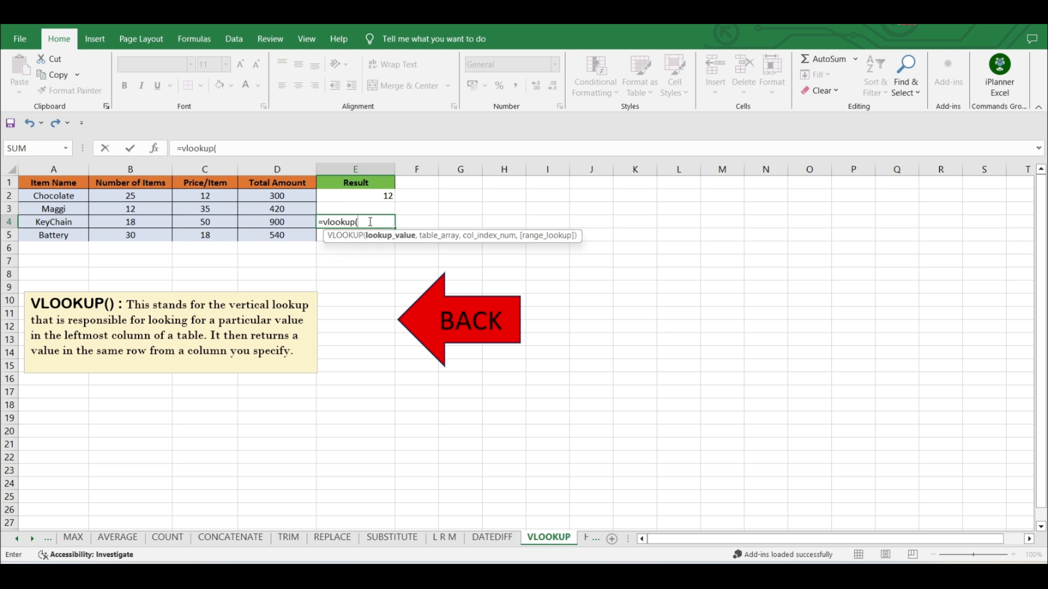
click(72, 223)
text(,)
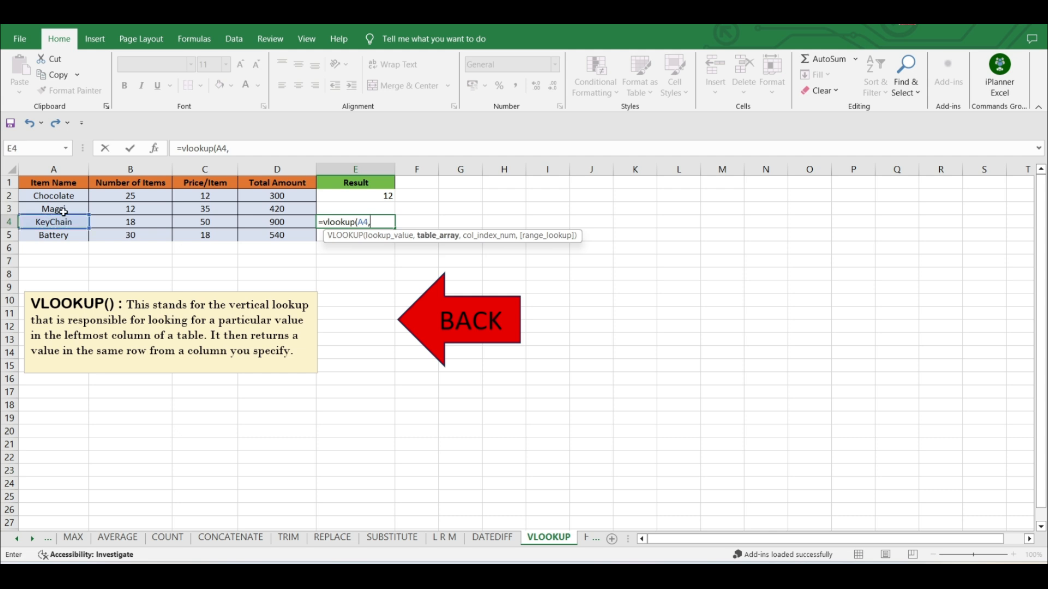
click(55, 197)
drag(54, 197, 292, 230)
text(,)
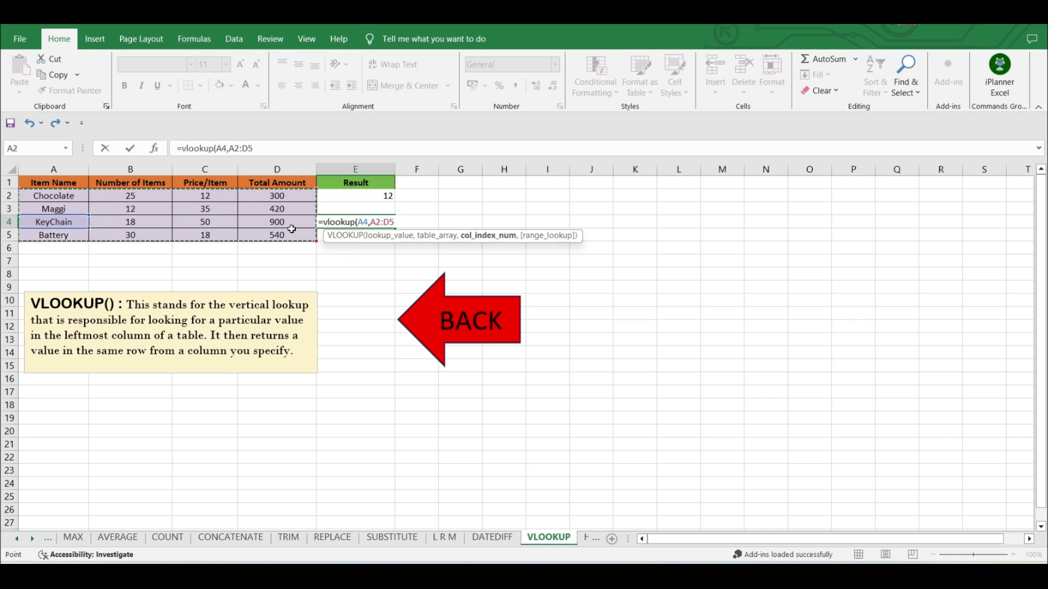
text(2)
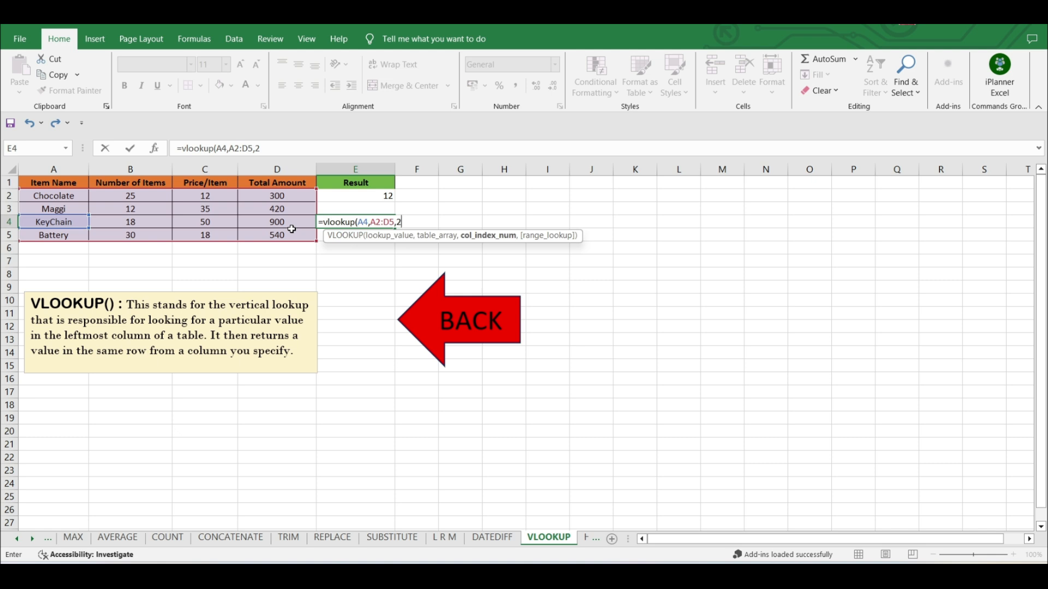
text(,)
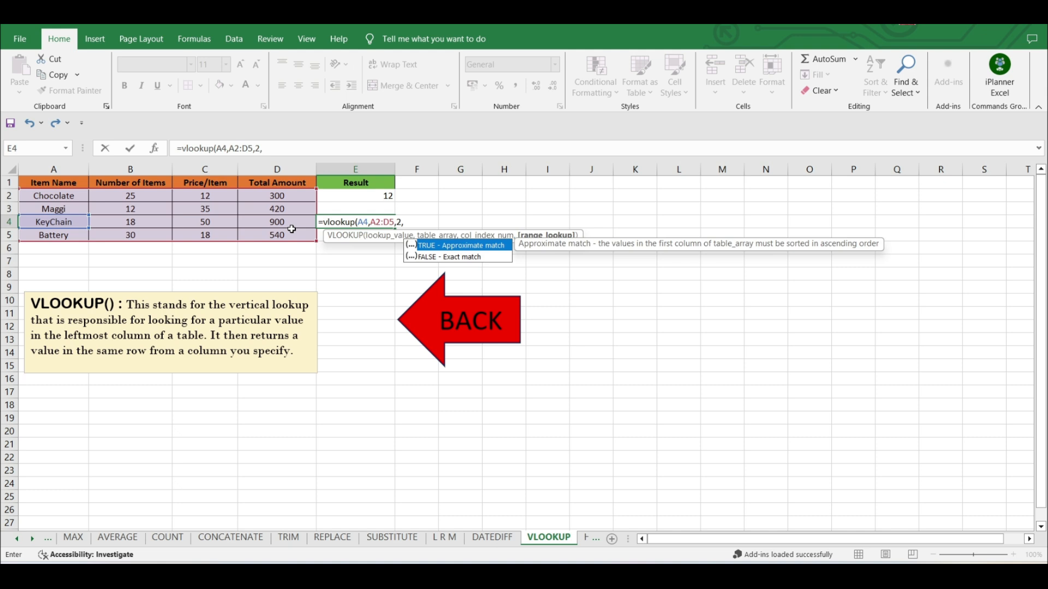
text(0))
key(Return)
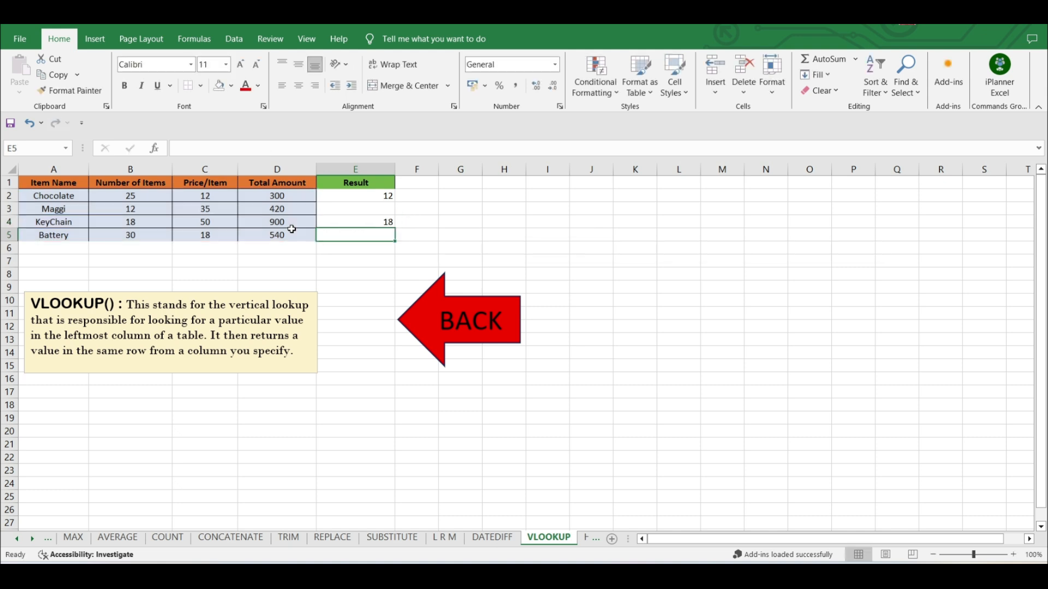
click(378, 225)
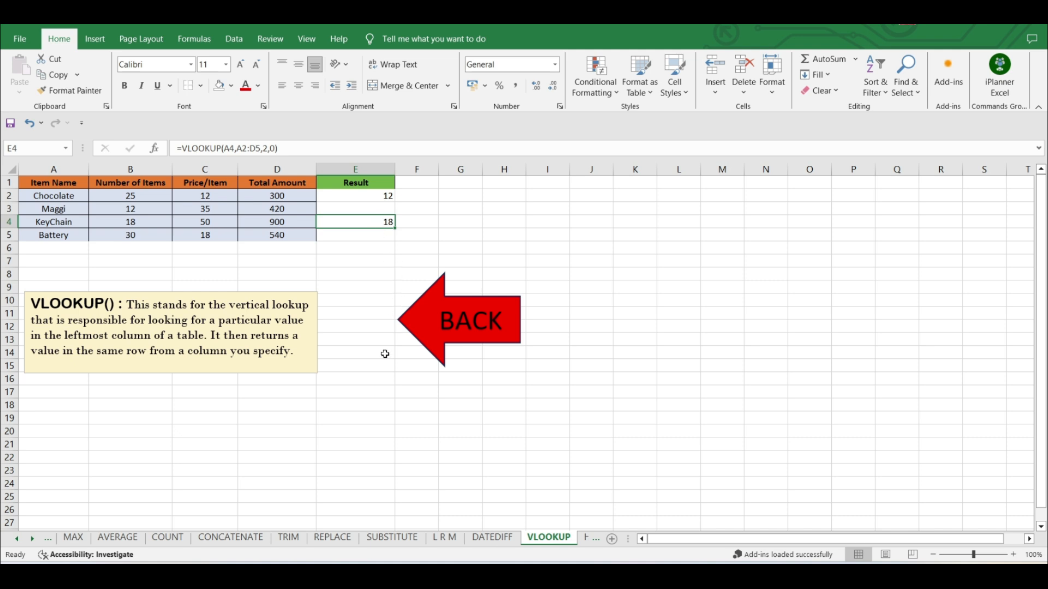
On the HLOOKUP practice sheet, look up Maggi's total amount with an exact match, using =HLOOKUP(C1,B1:E4,4,0) in cell C5.
click(414, 331)
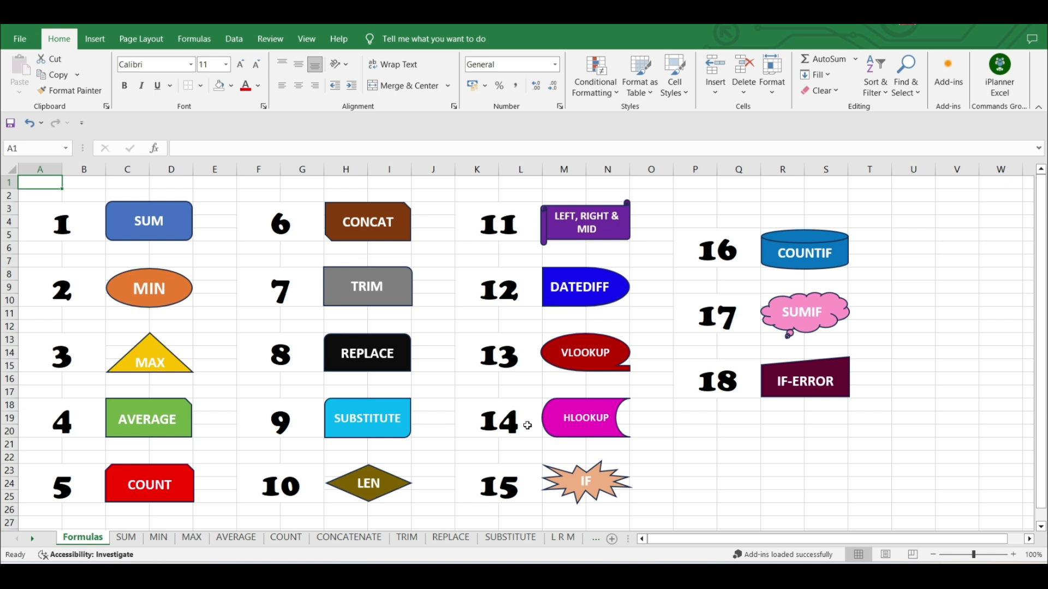
click(601, 424)
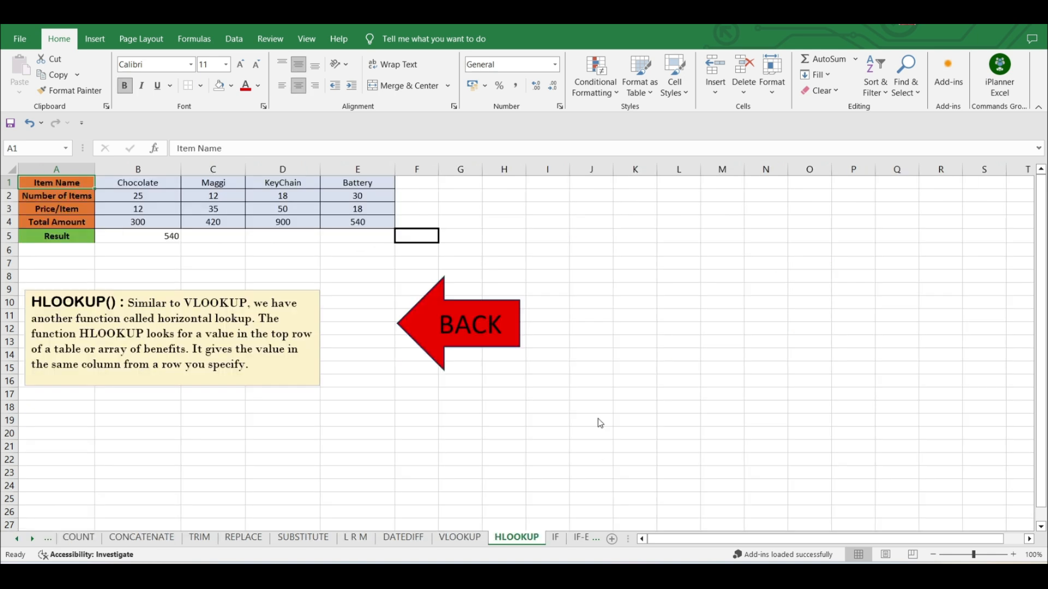
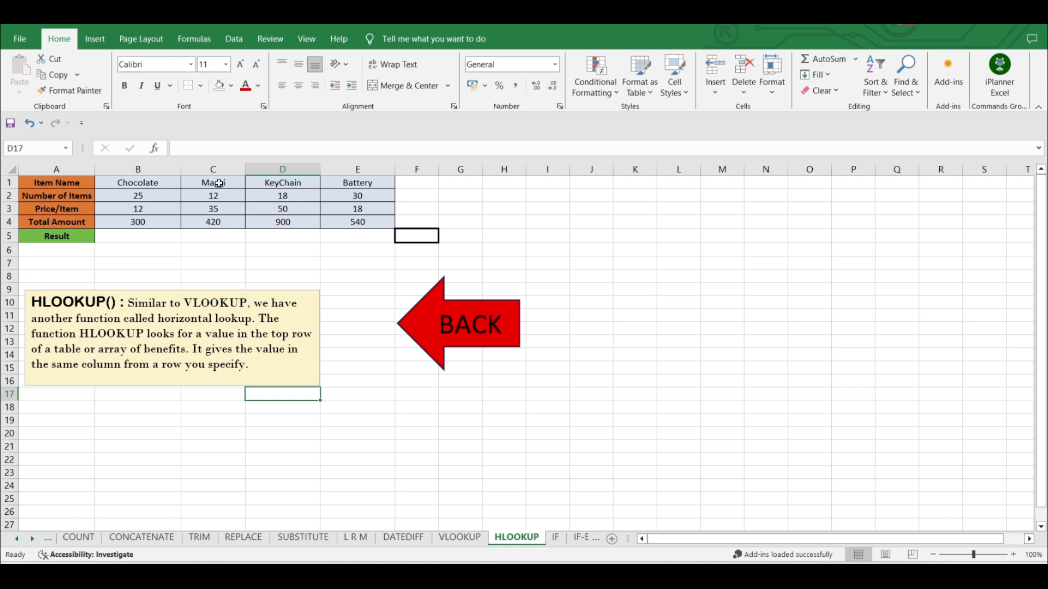
click(218, 235)
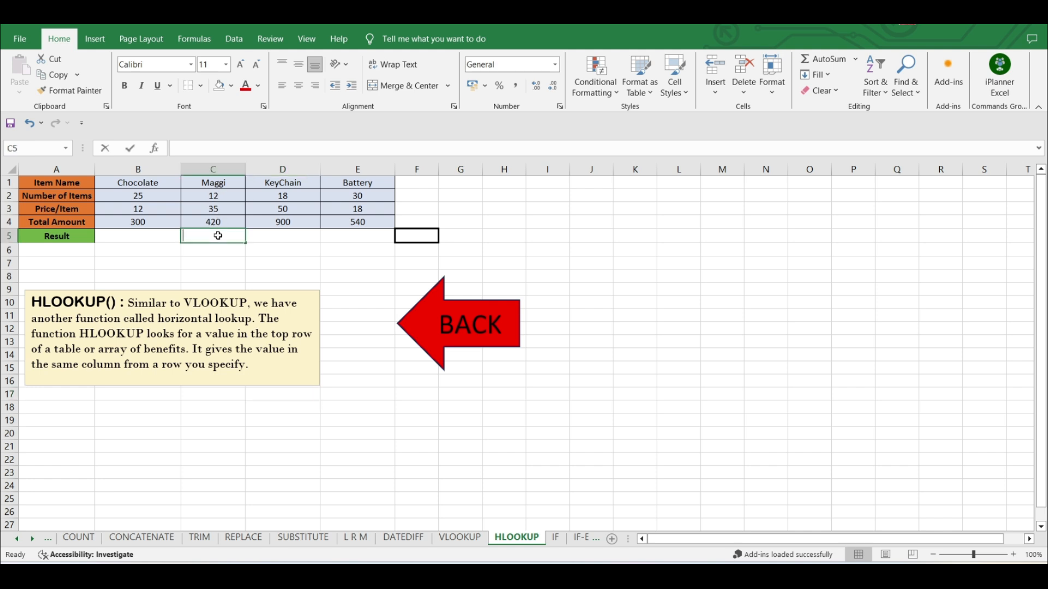
text(=hlookup)
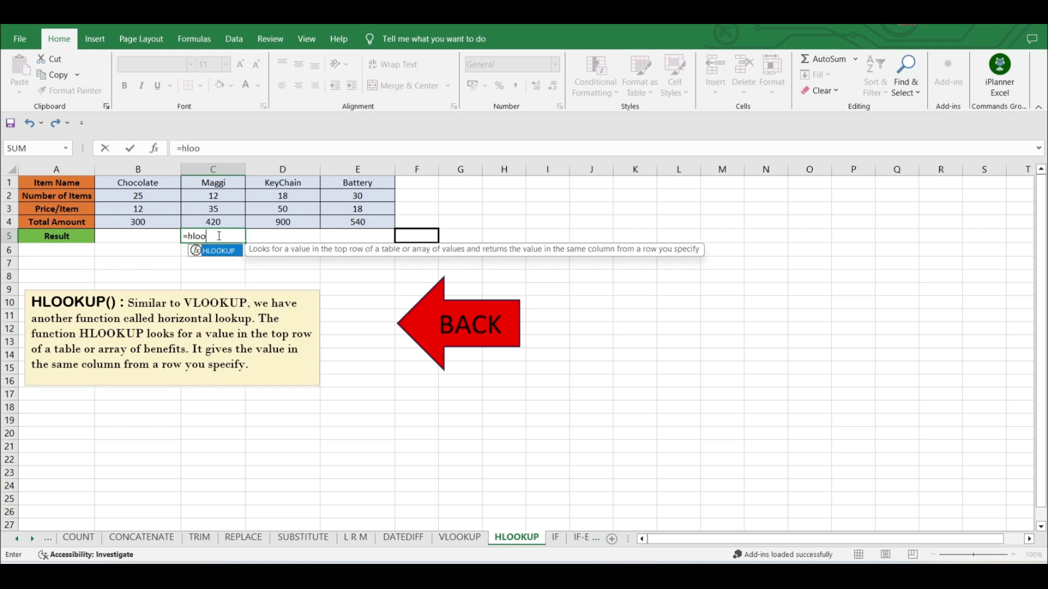
text(()
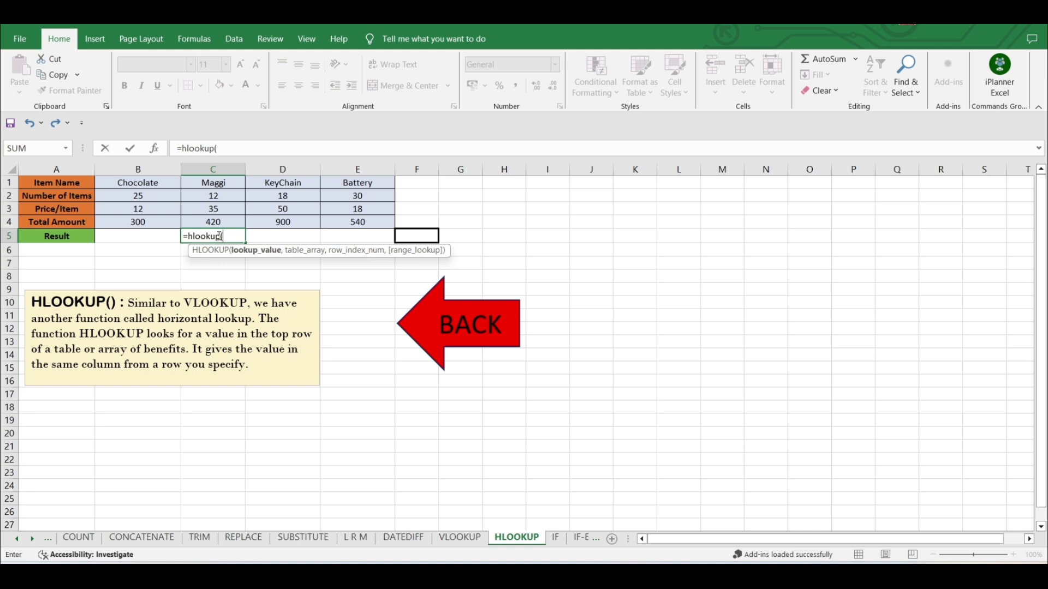
click(210, 180)
text(,)
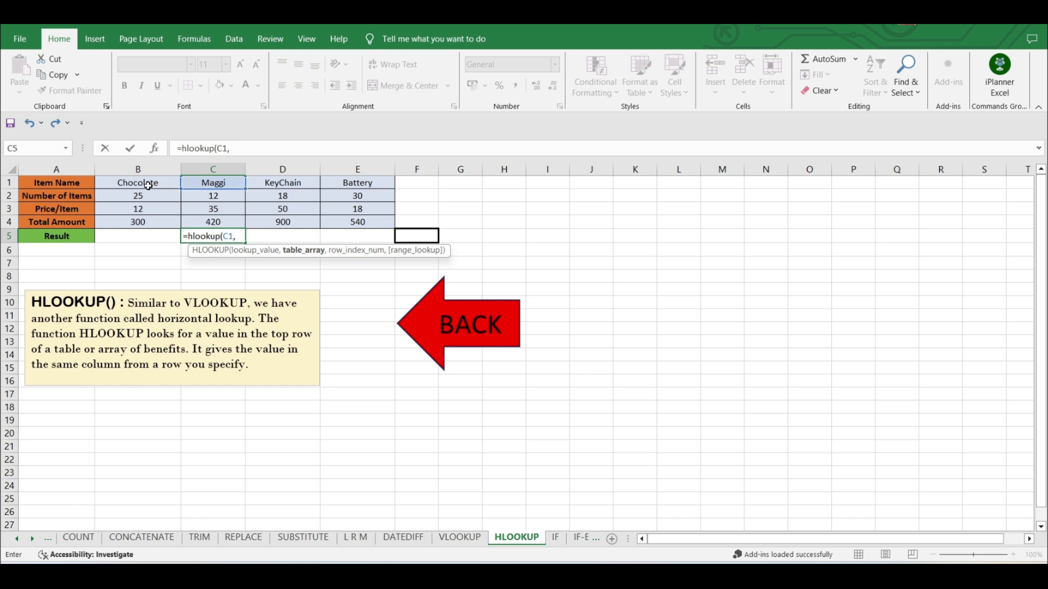
drag(147, 184, 368, 220)
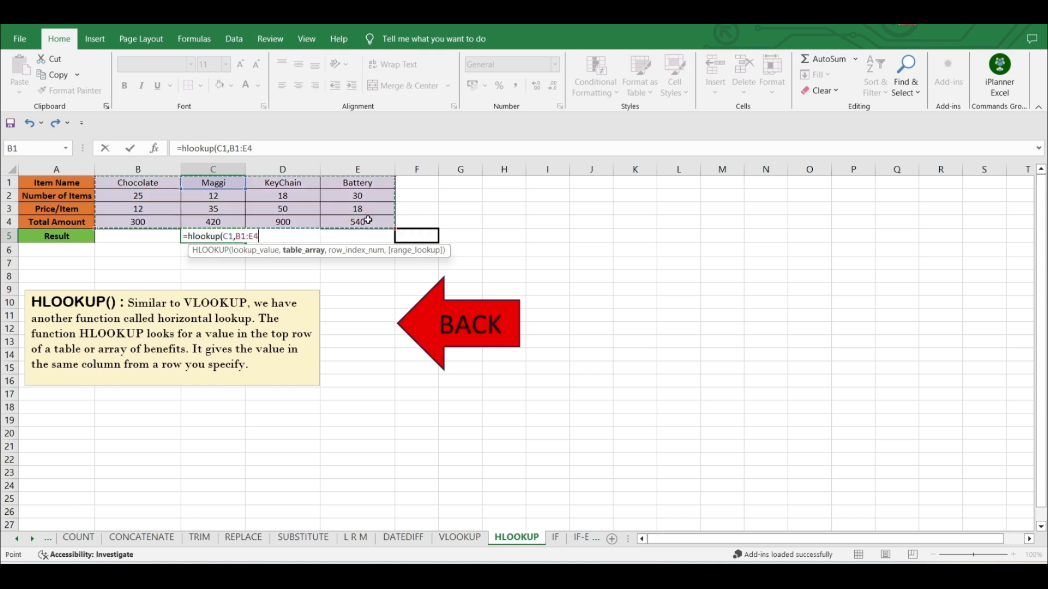
text(,)
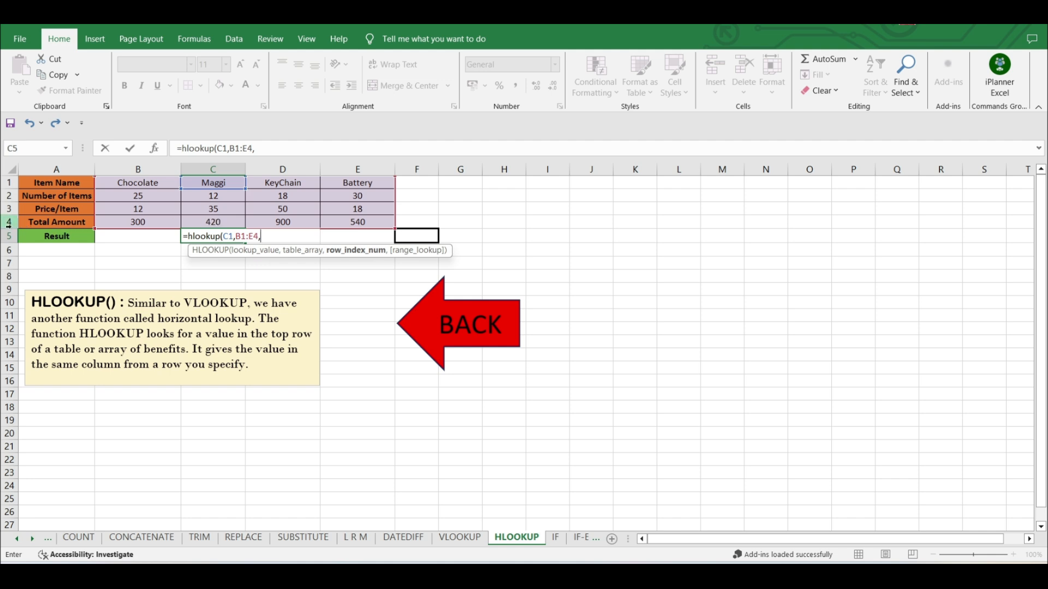
text(4)
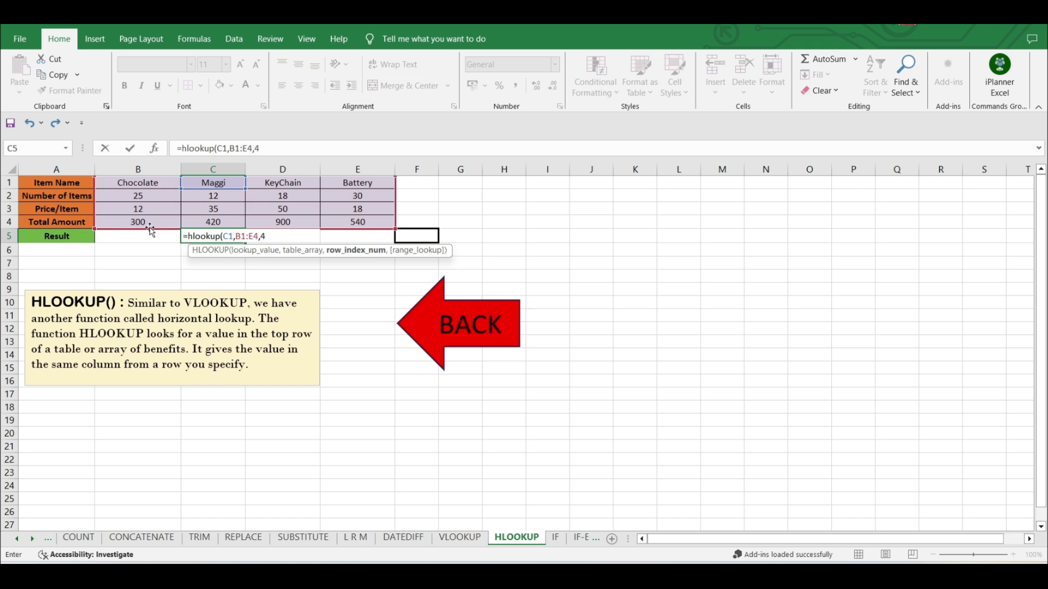
text(,)
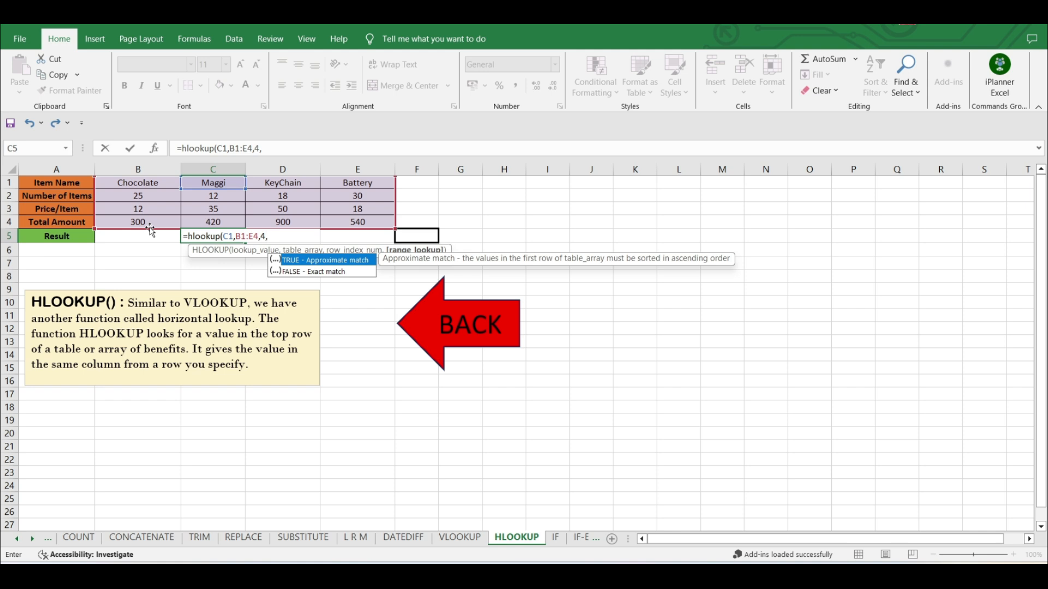
text(0))
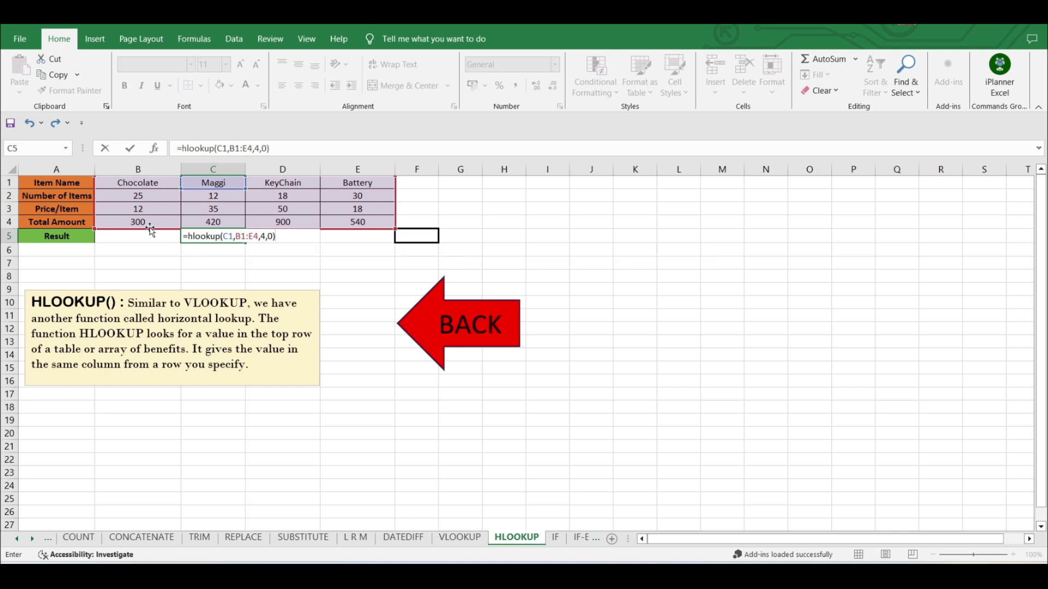
key(Return)
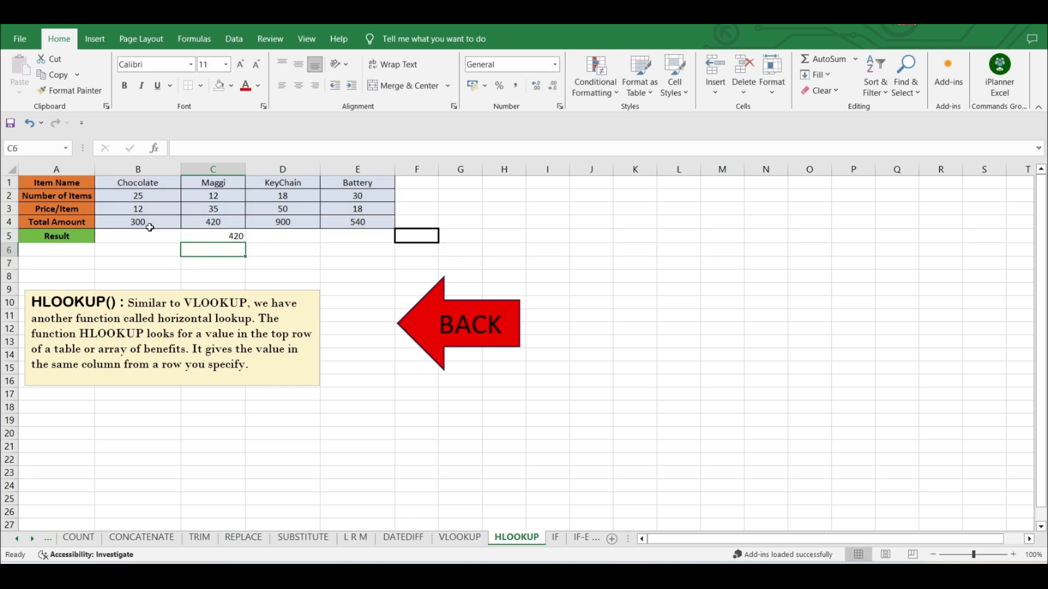
click(218, 234)
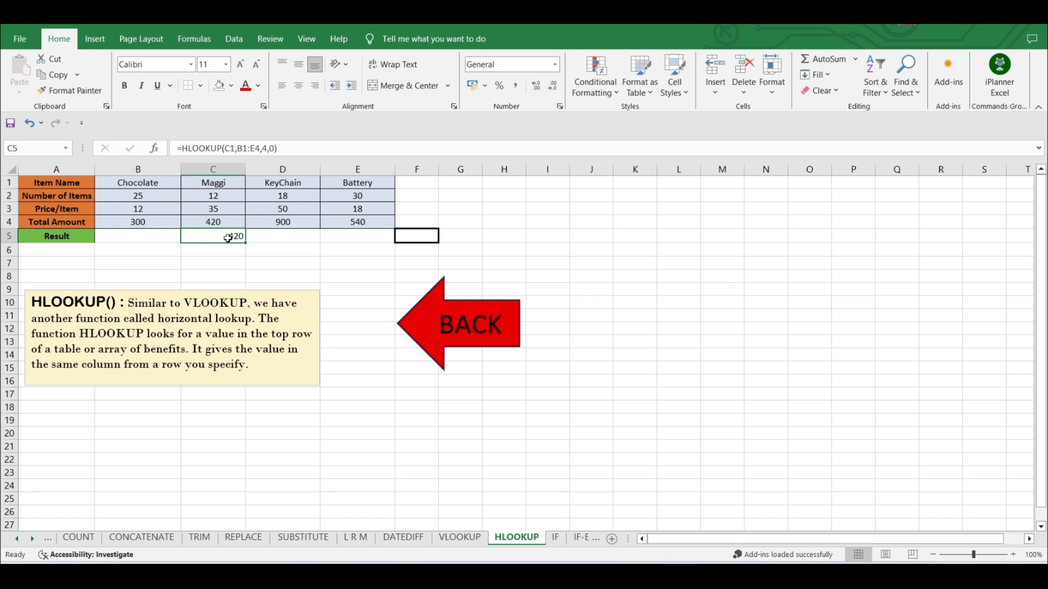
On the IF practice sheet, enter =IF(C2>15,"Yes, price is greater than 15","Oops, value is smaller") in cell E2.
click(419, 336)
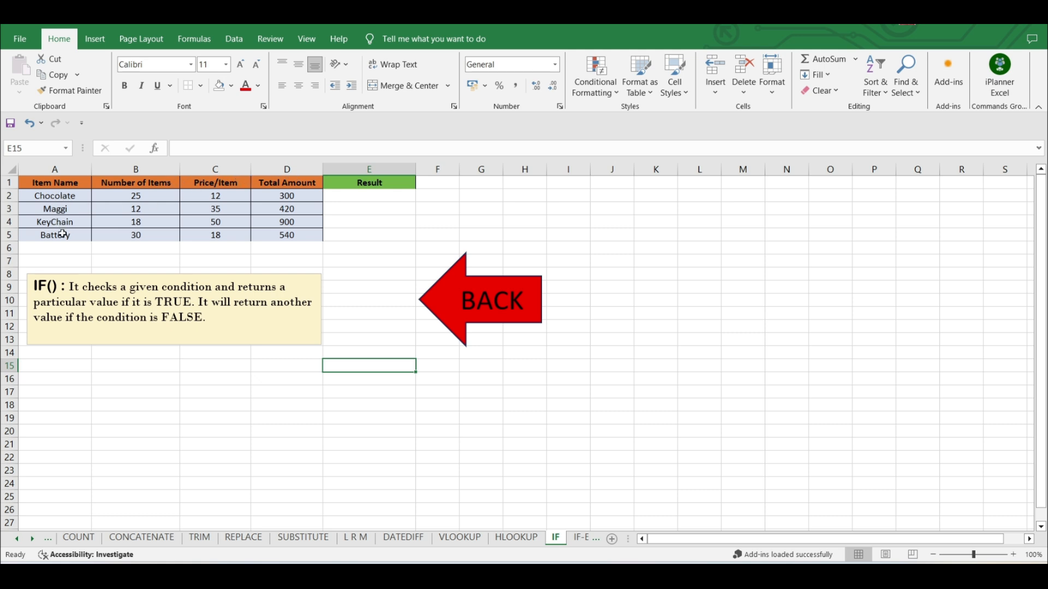
click(357, 196)
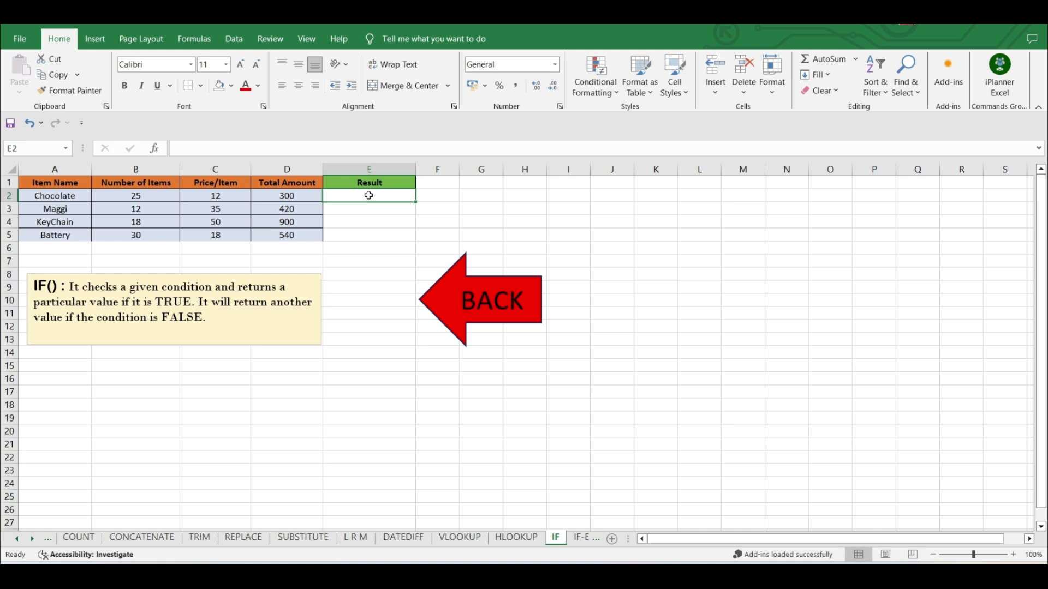
text(=)
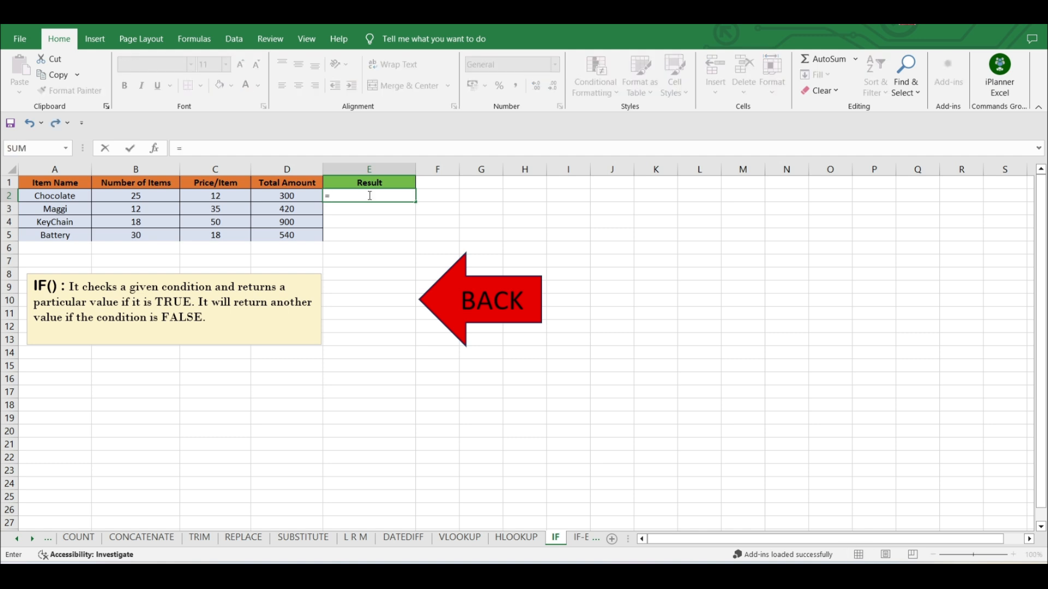
text(if)
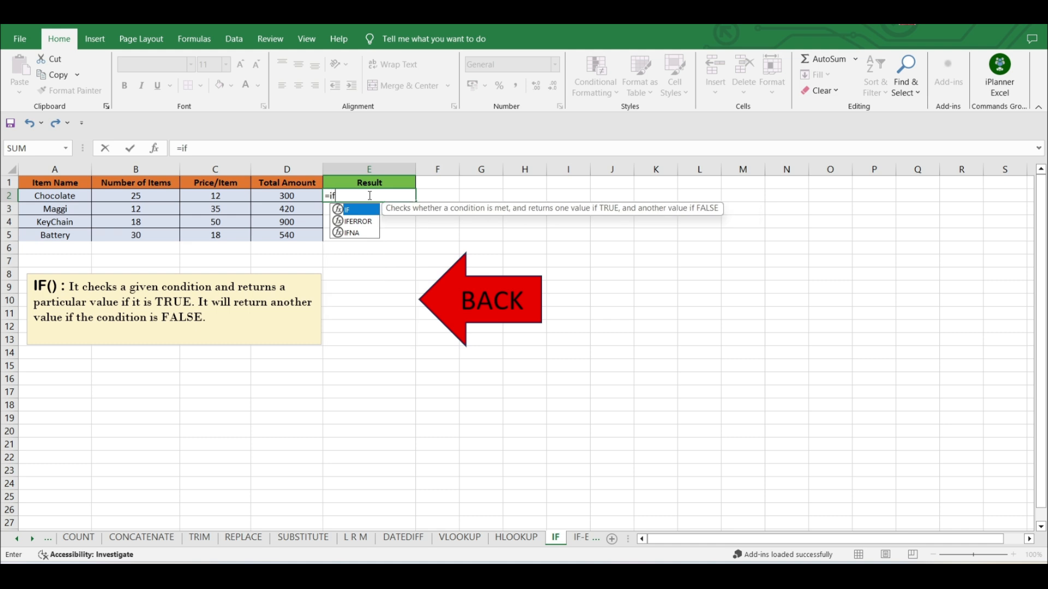
text(()
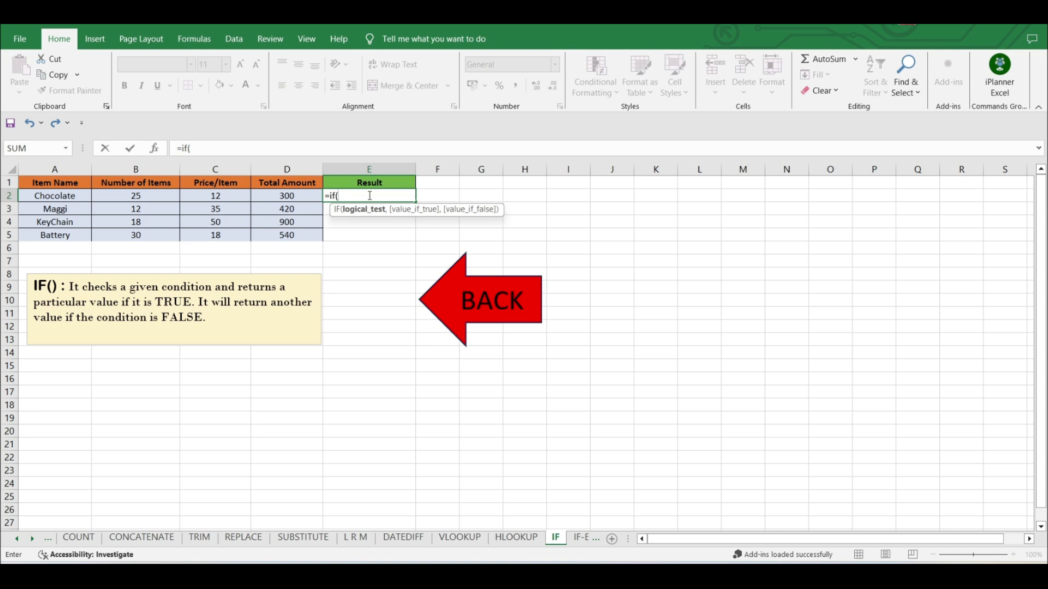
click(237, 199)
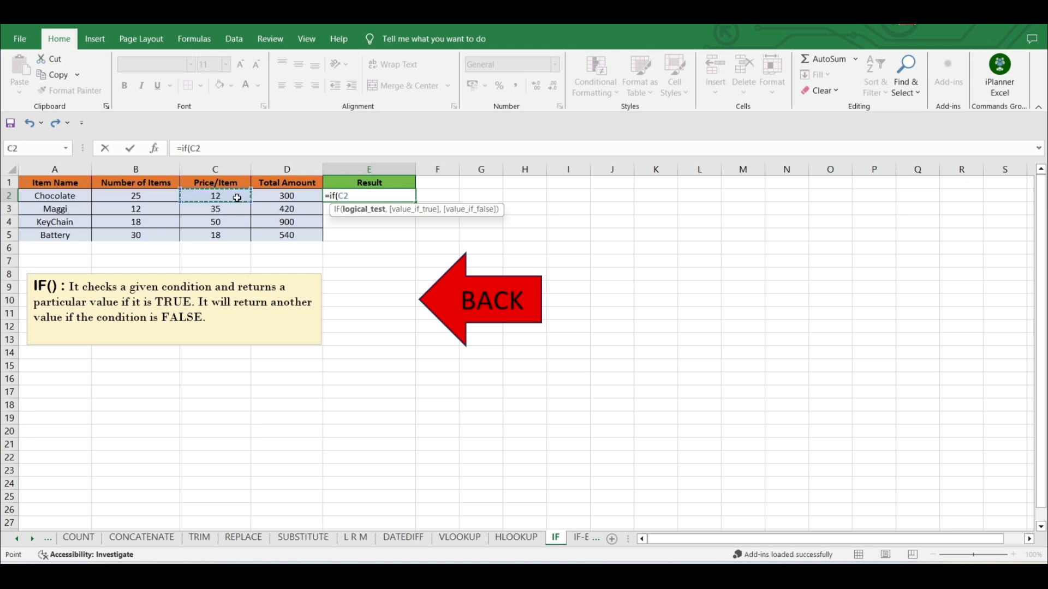
text(>15,)
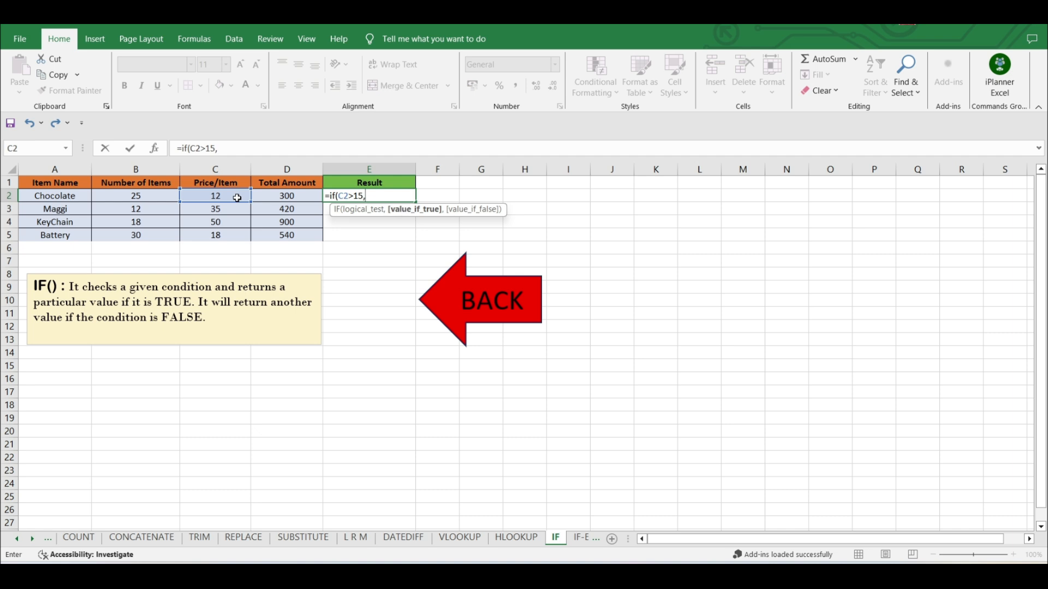
text("Yes, price is greater than 15)
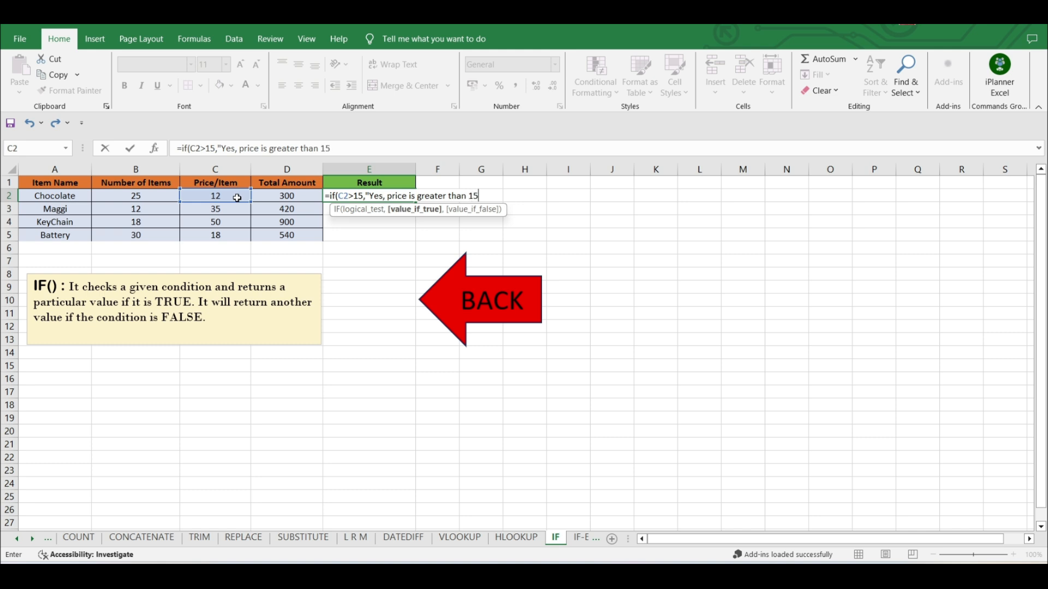
text(",)
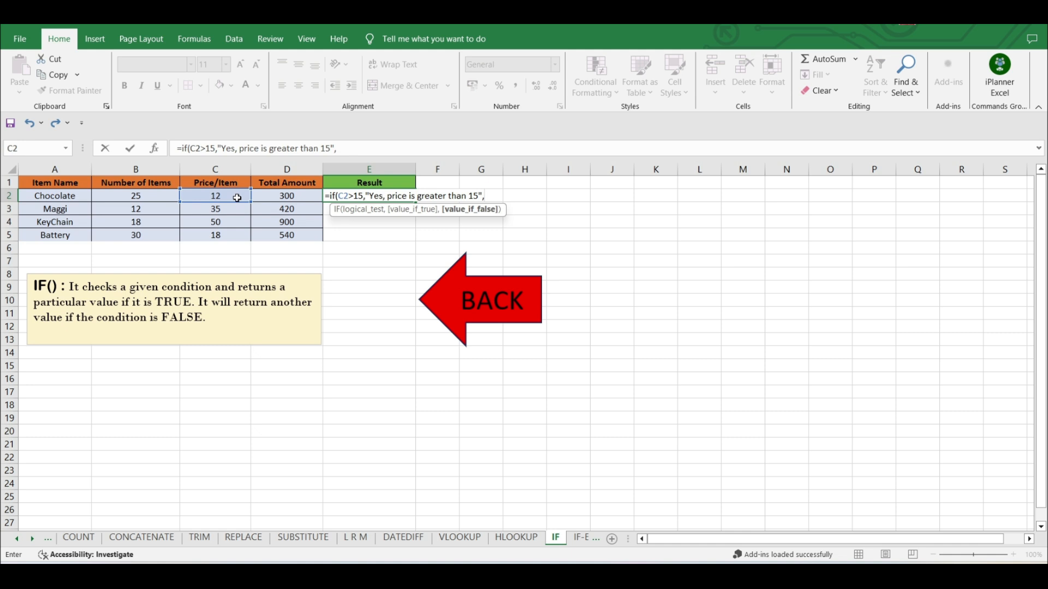
text("Oops, value is )
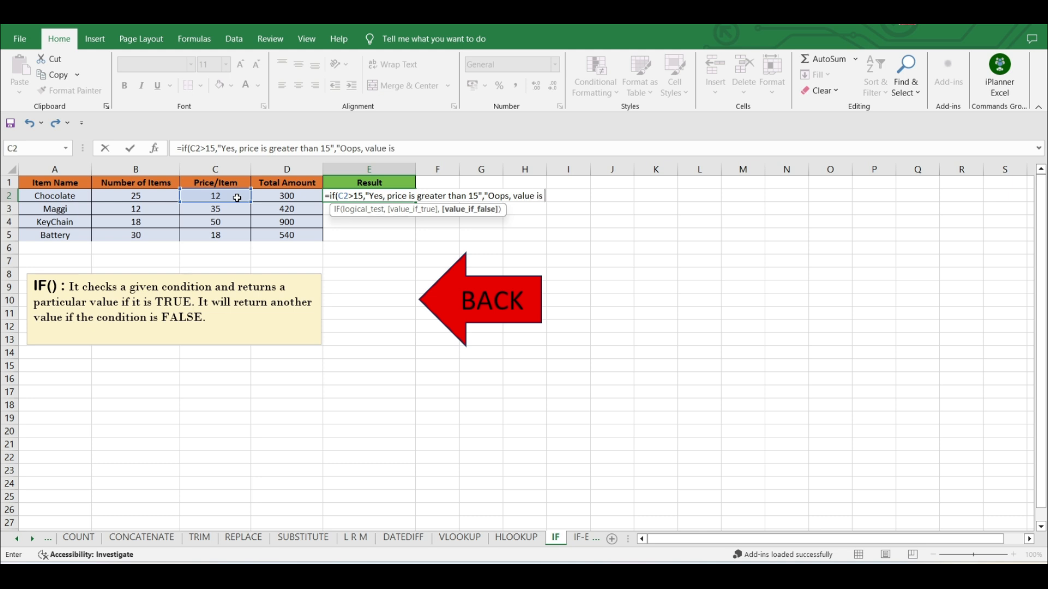
text(smaller"))
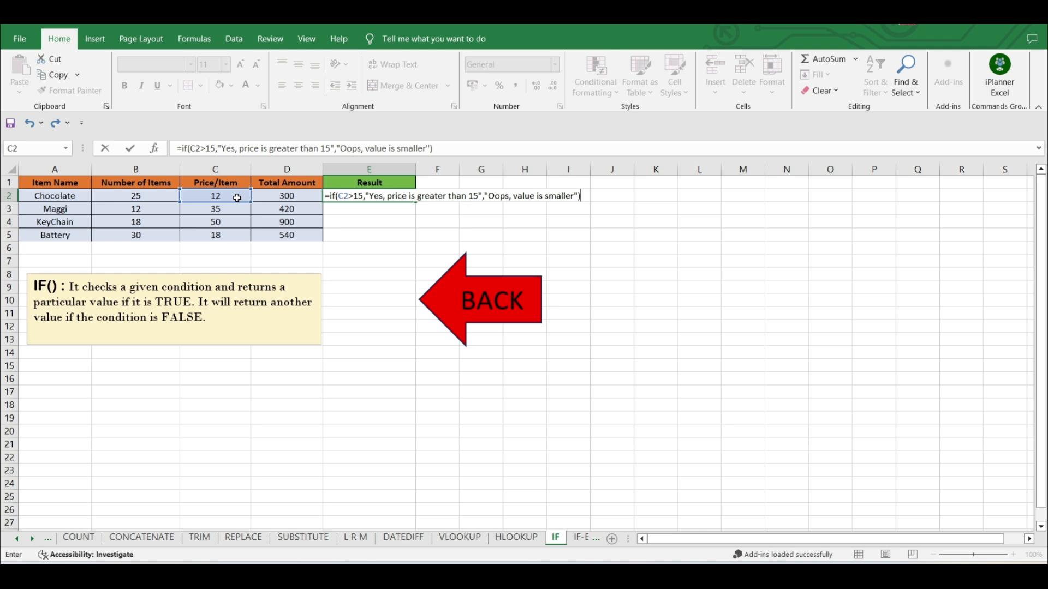
key(Return)
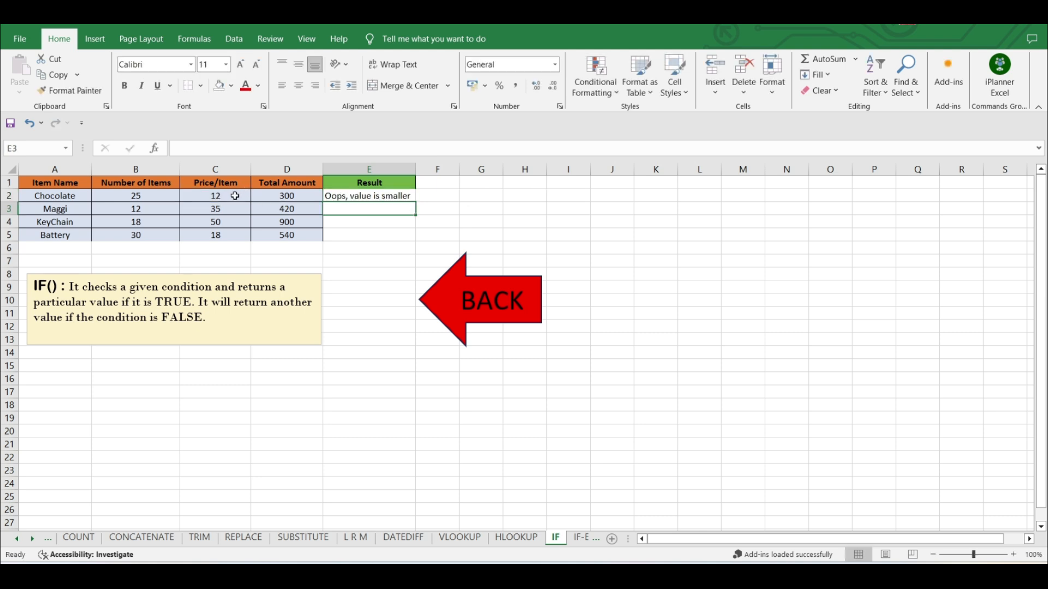
Fill the IF formula from E2 down to E5 and check the results against the prices per item.
click(233, 197)
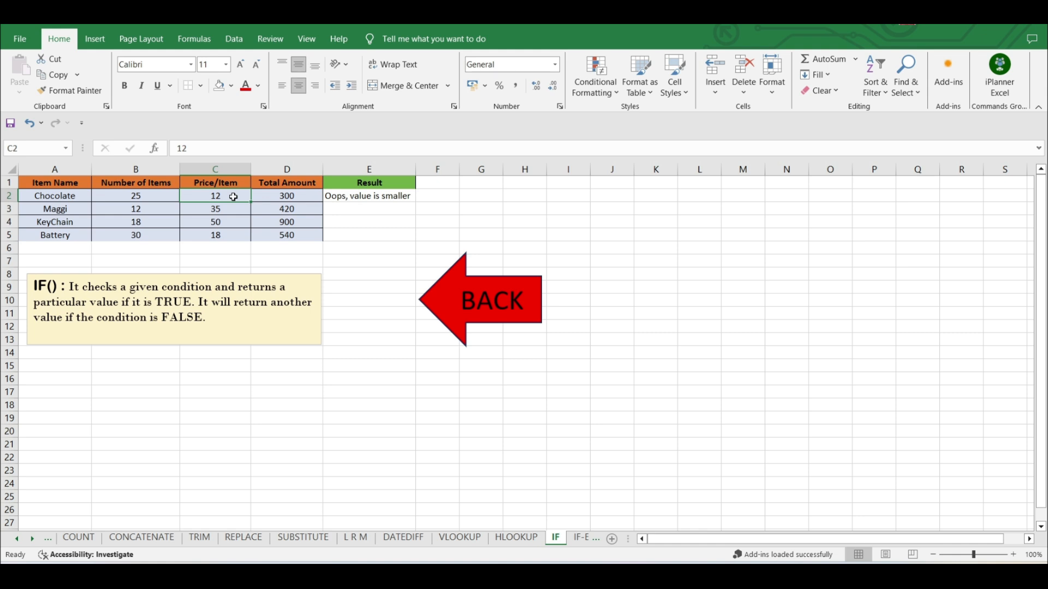
click(385, 198)
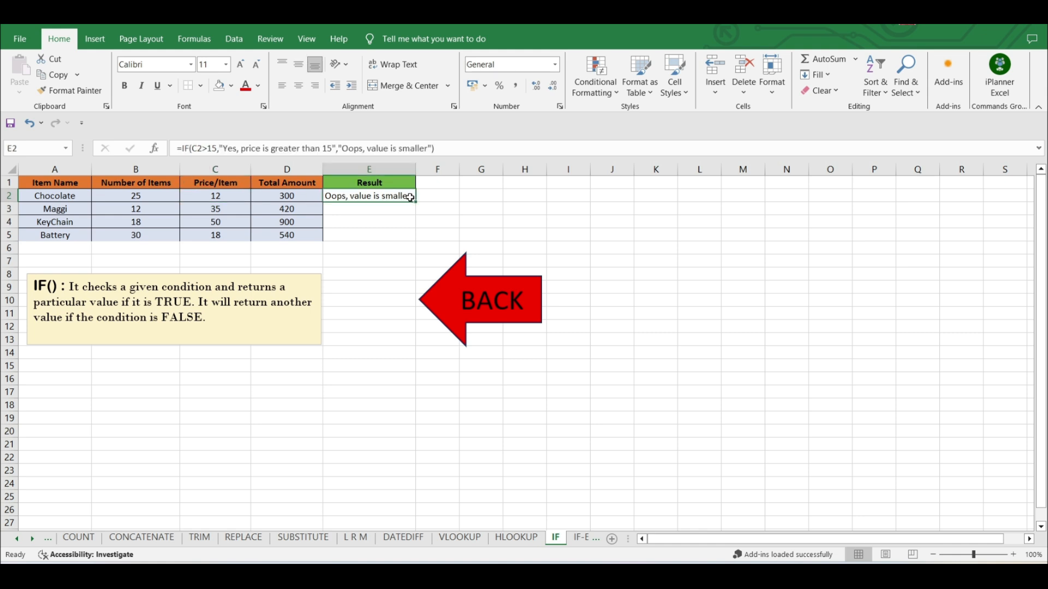
drag(416, 202, 417, 241)
click(362, 211)
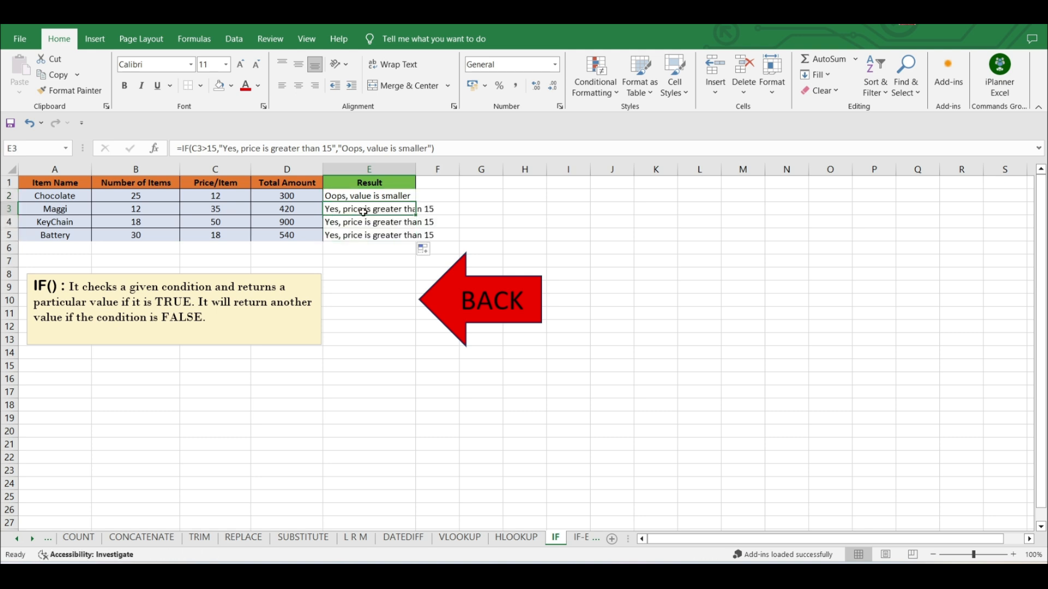
click(232, 210)
click(228, 223)
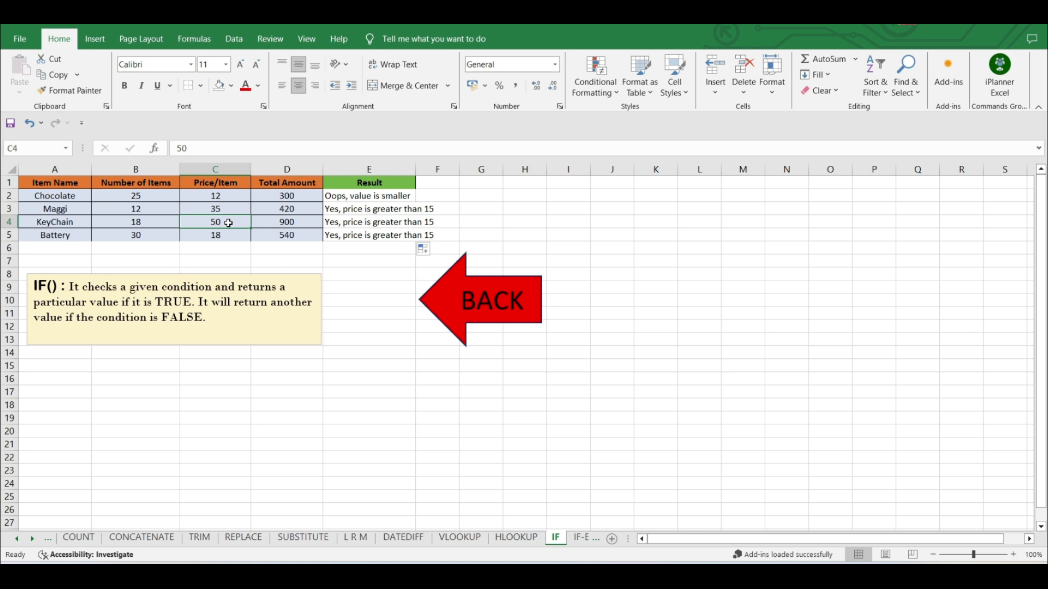
click(229, 235)
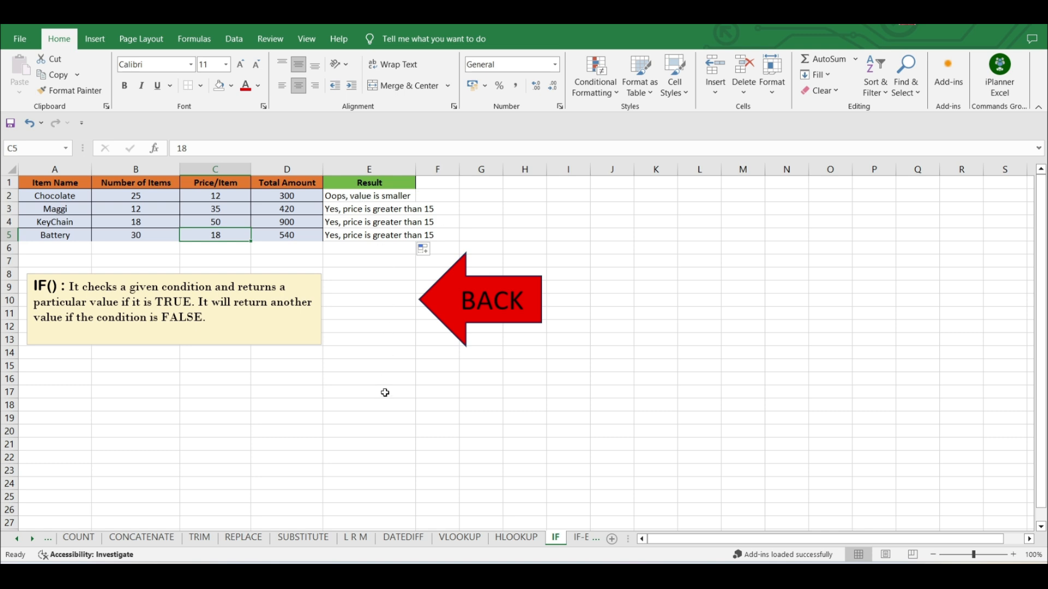
Open the COUNTIF practice sheet from the formula overview and go through the Total Count cells for Chocolate, Snack and Cold Drink.
click(438, 311)
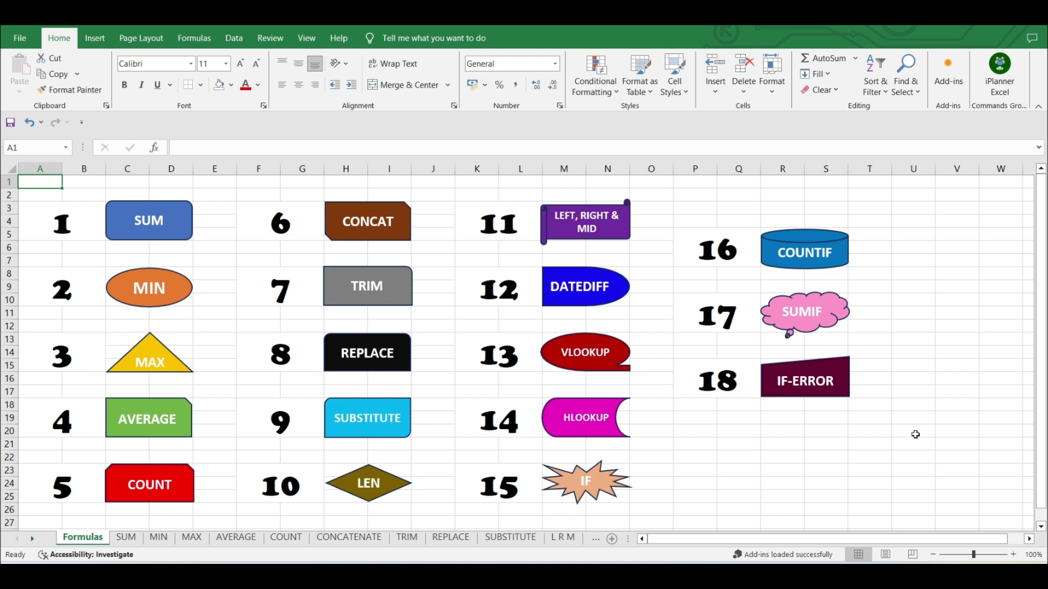
click(834, 263)
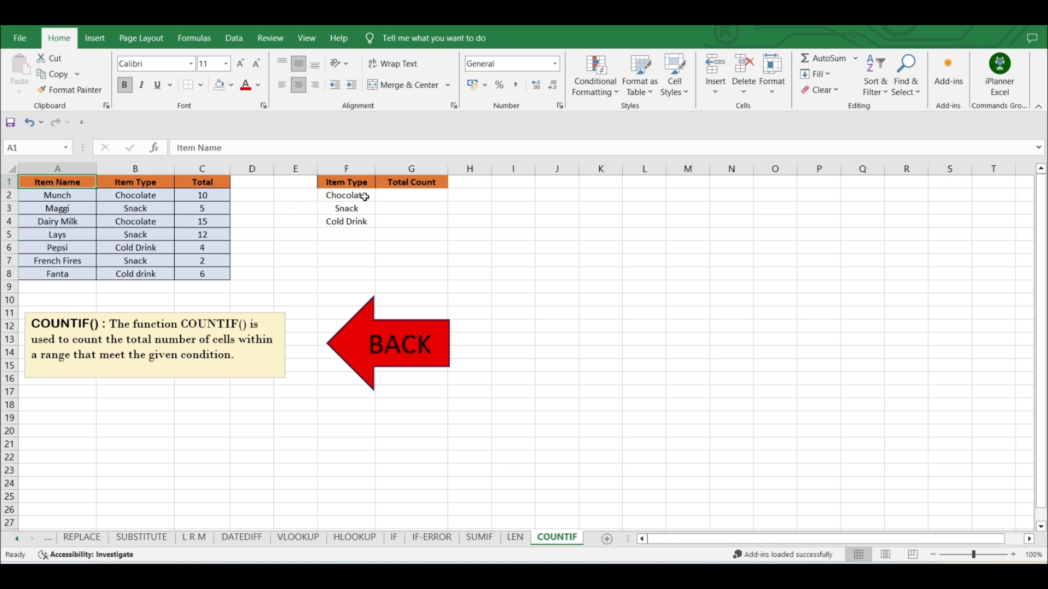
click(403, 199)
click(404, 208)
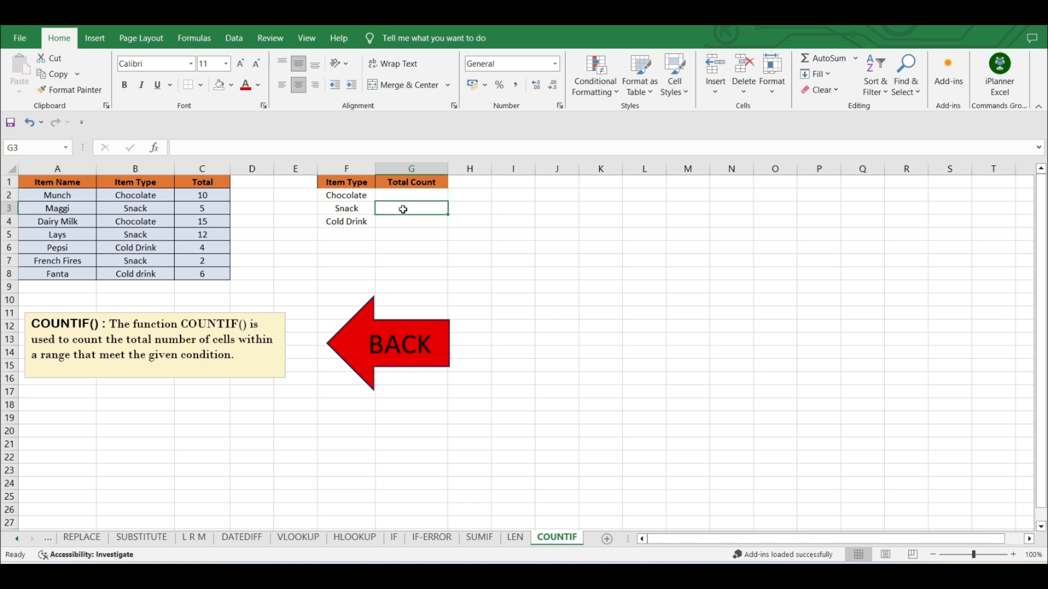
click(405, 223)
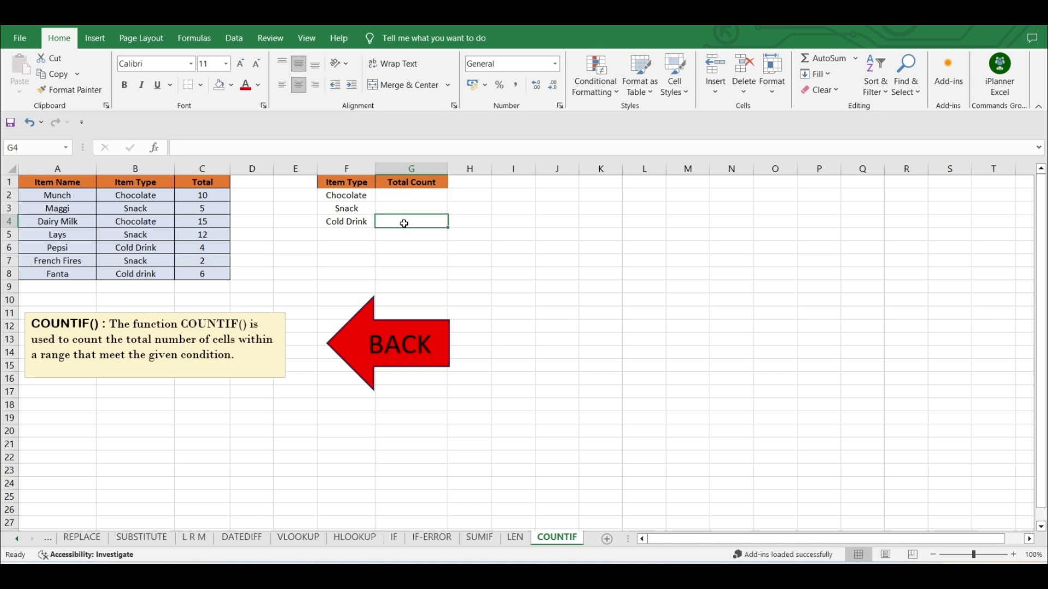
Count the Chocolate entries with =COUNTIF(B2:B8,B2) in cell G2 and check them against the Item Type column.
click(419, 192)
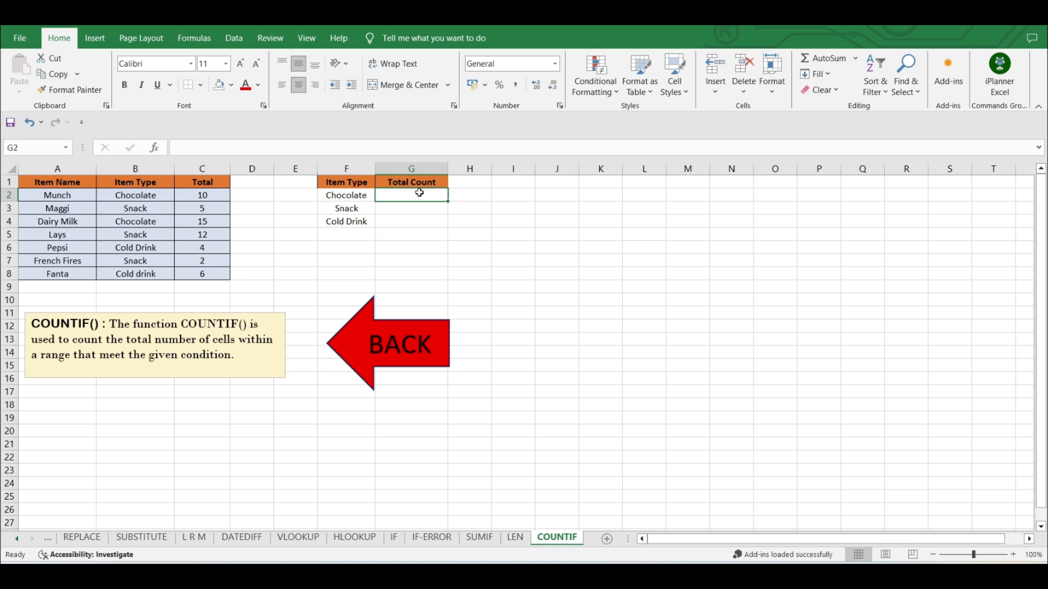
text(=)
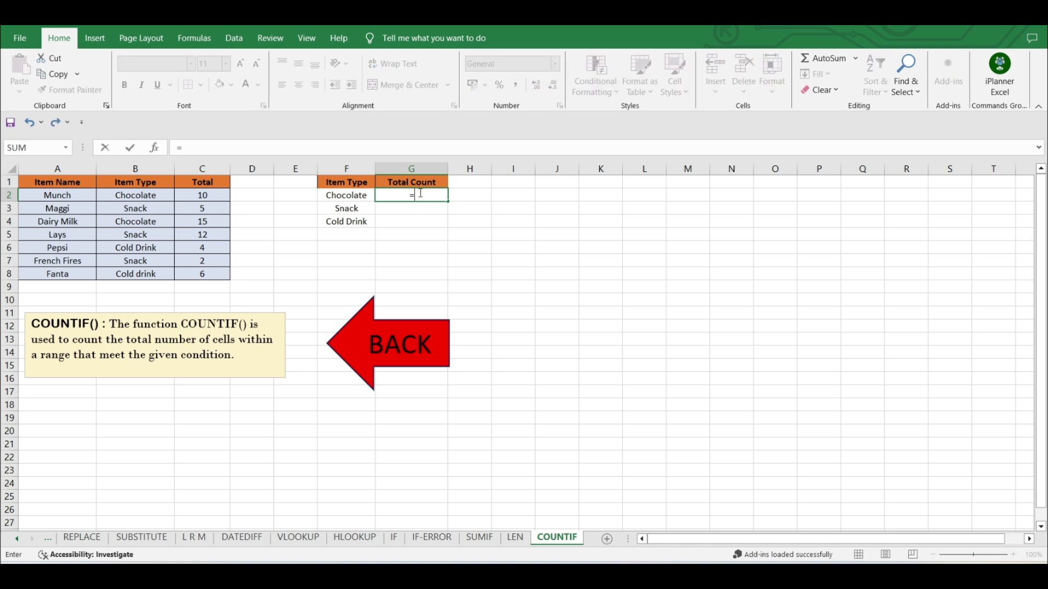
text(countif)
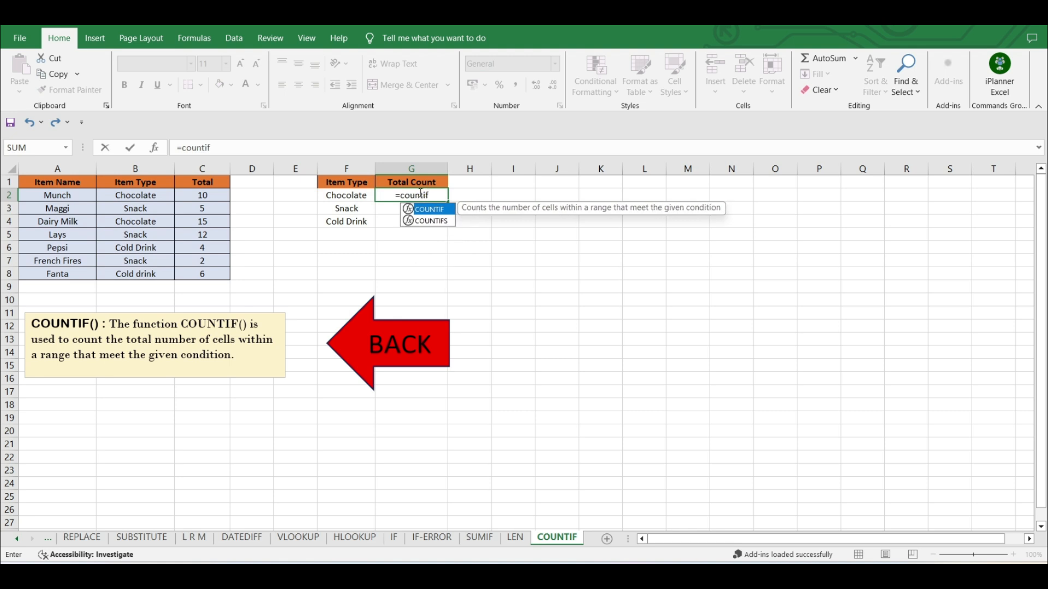
text(()
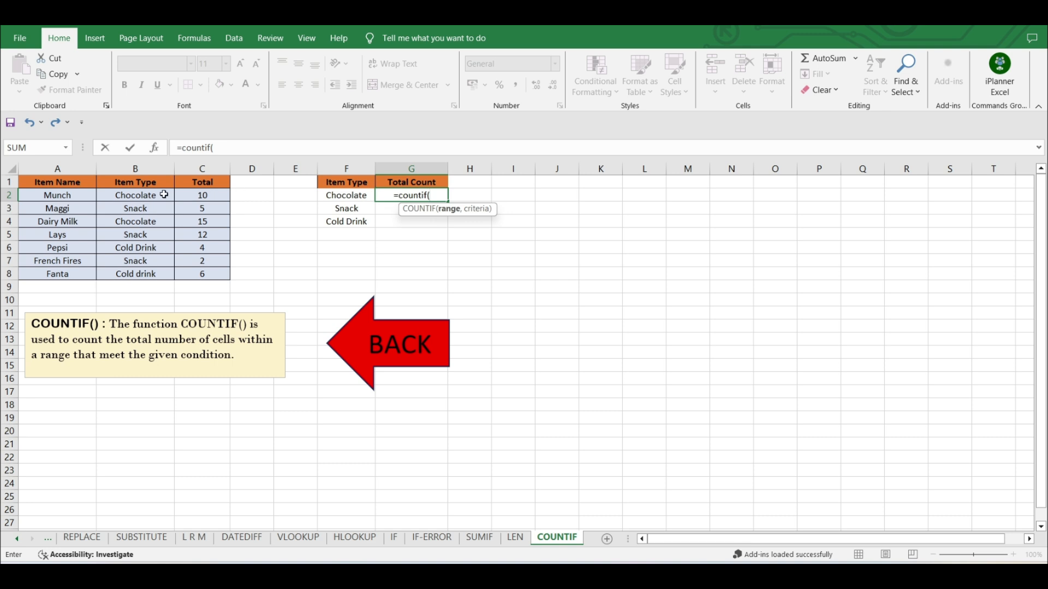
drag(162, 195, 161, 276)
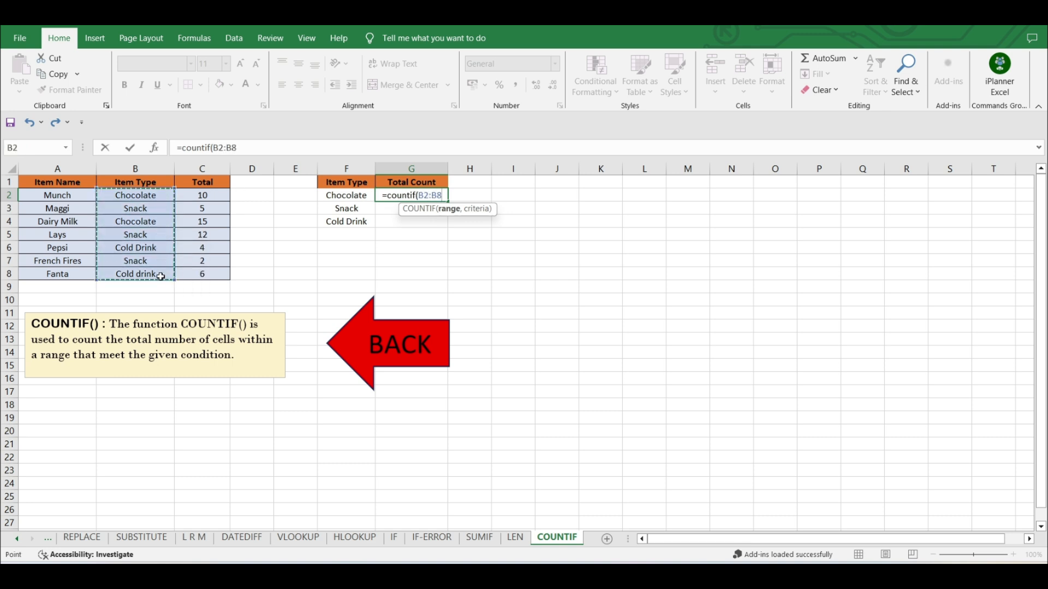
text(,)
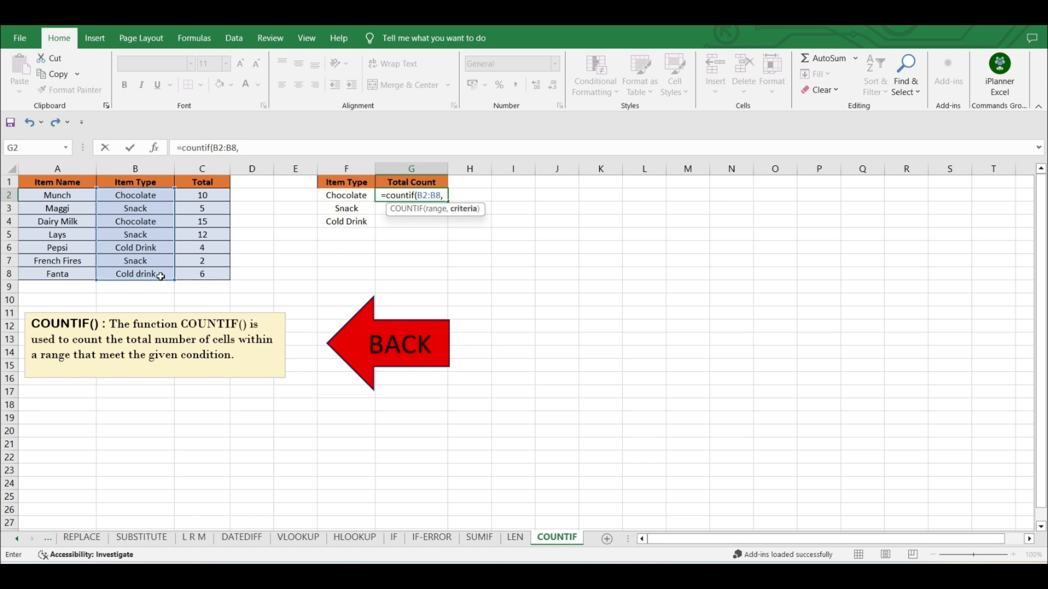
click(156, 197)
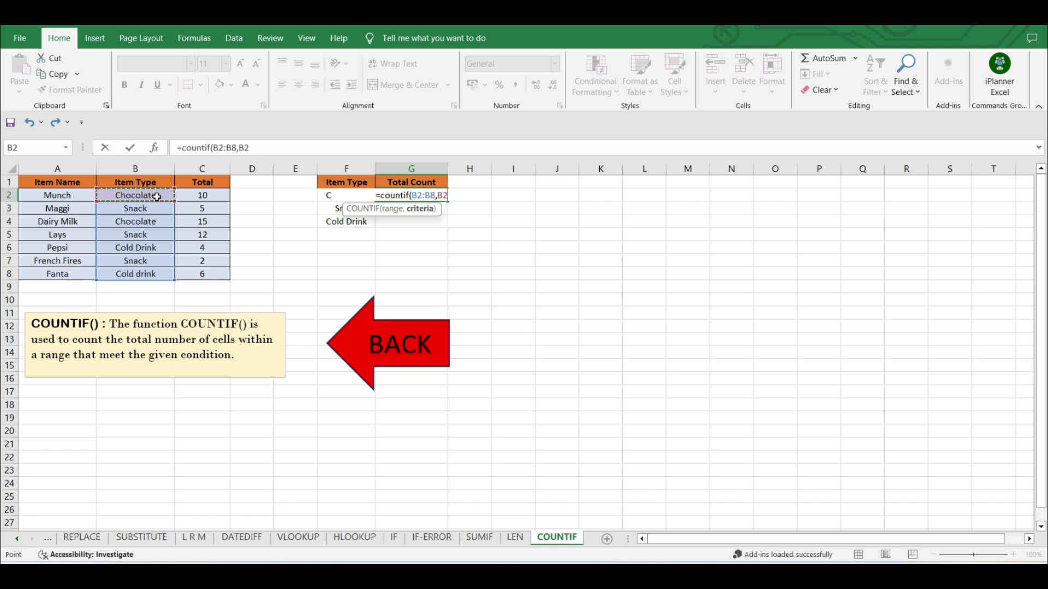
text())
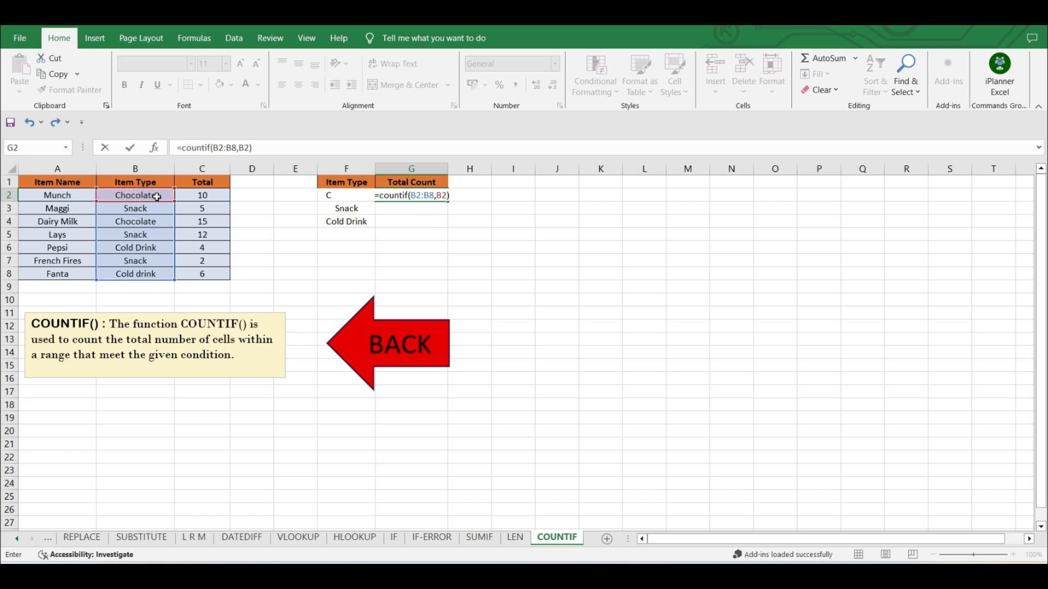
key(Return)
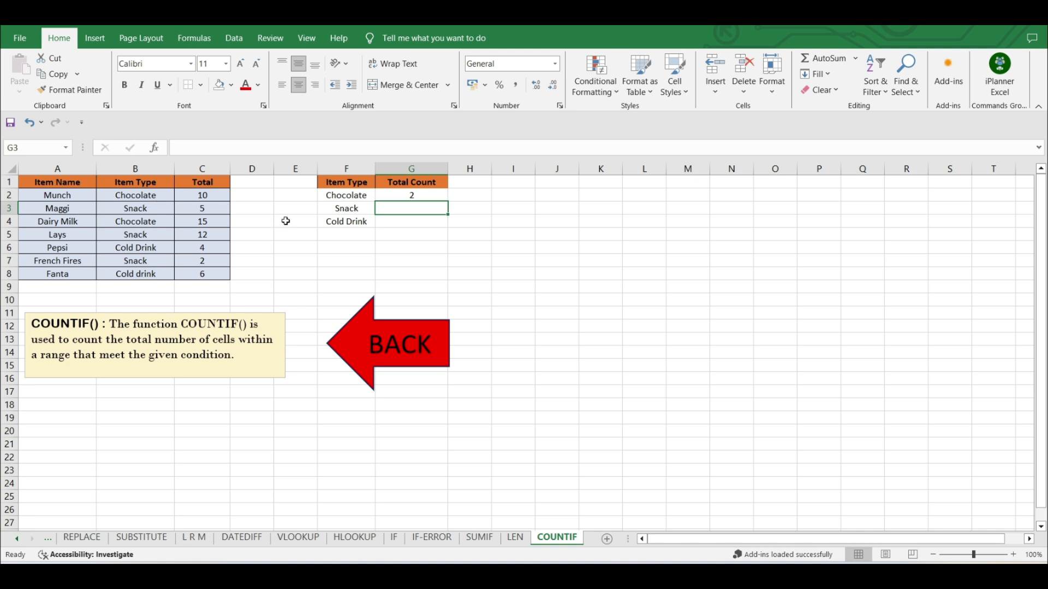
click(152, 201)
click(151, 223)
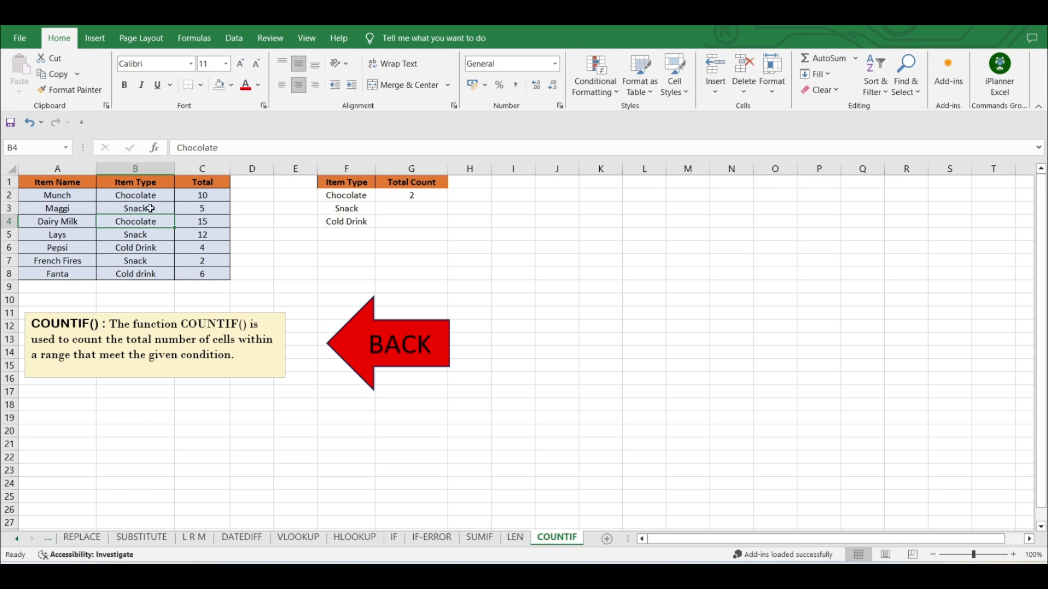
Count the Snack entries with =COUNTIF(B2:B8,B3) in cell G3 and check them against the Item Type column.
click(419, 205)
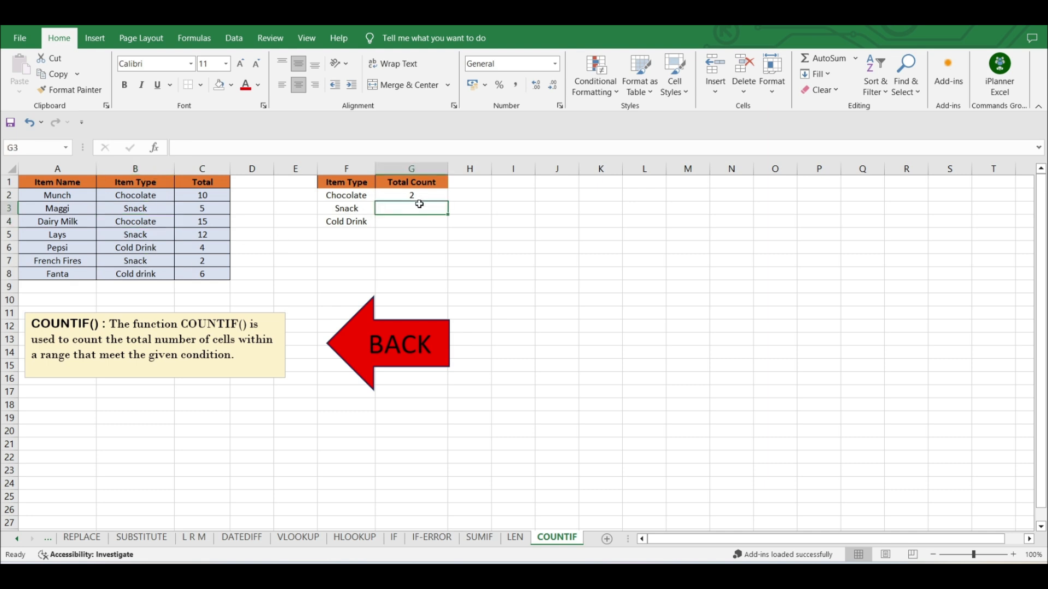
text(=c)
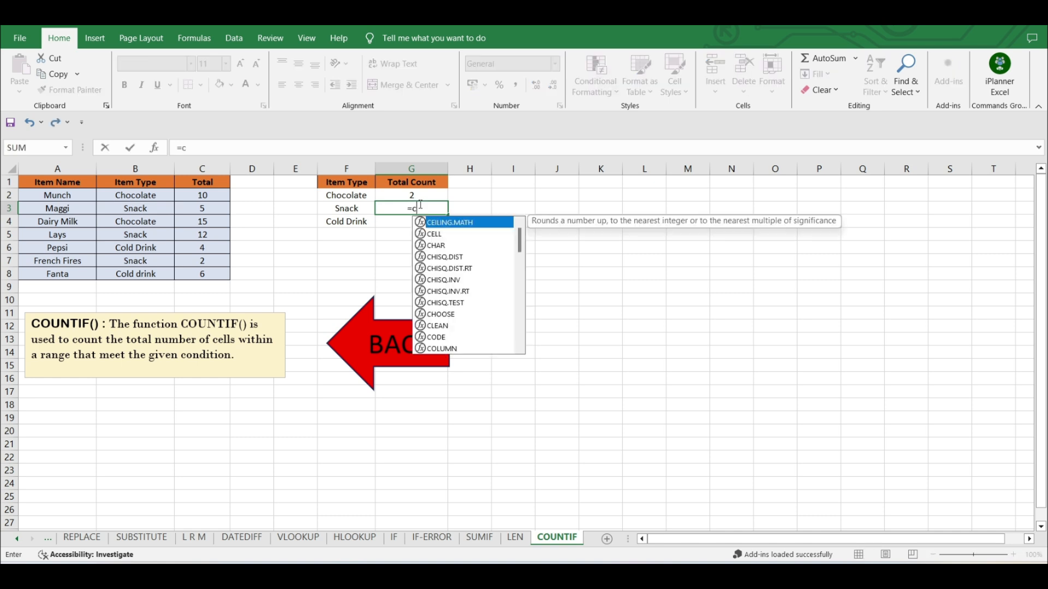
text(ountif()
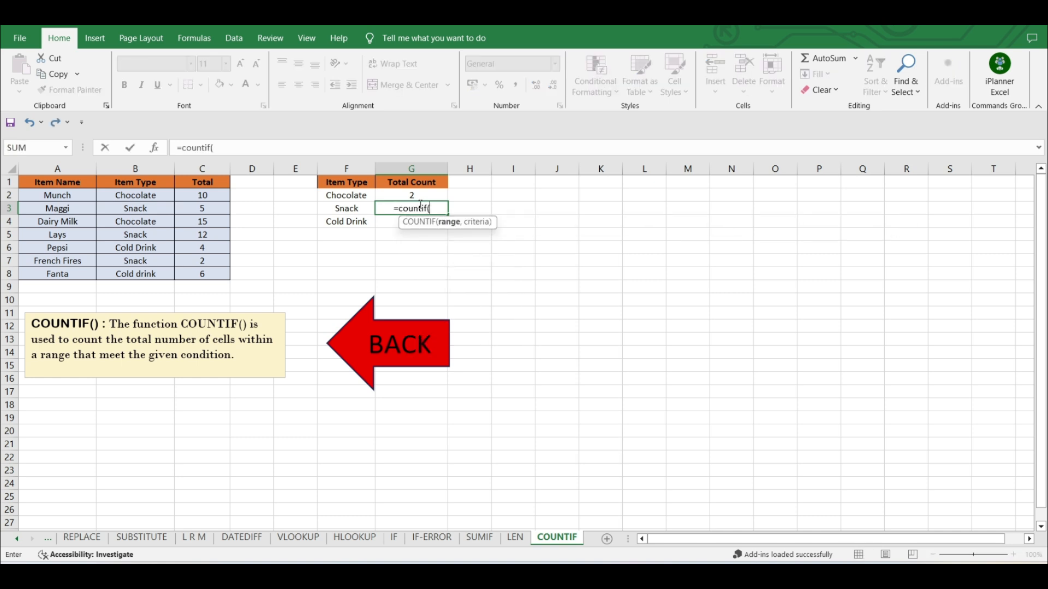
drag(158, 192, 159, 272)
text(,)
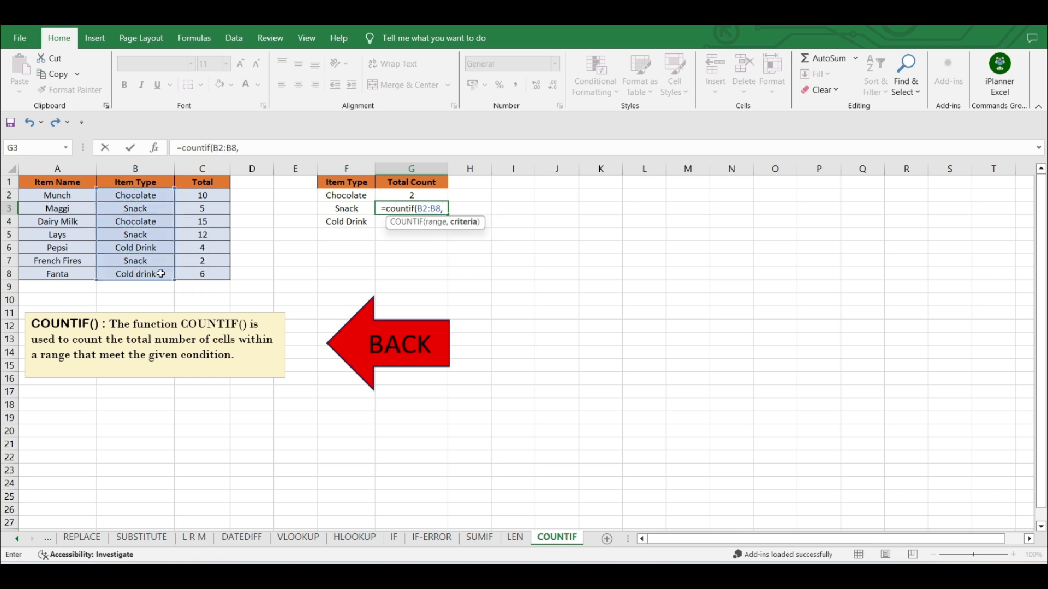
click(142, 210)
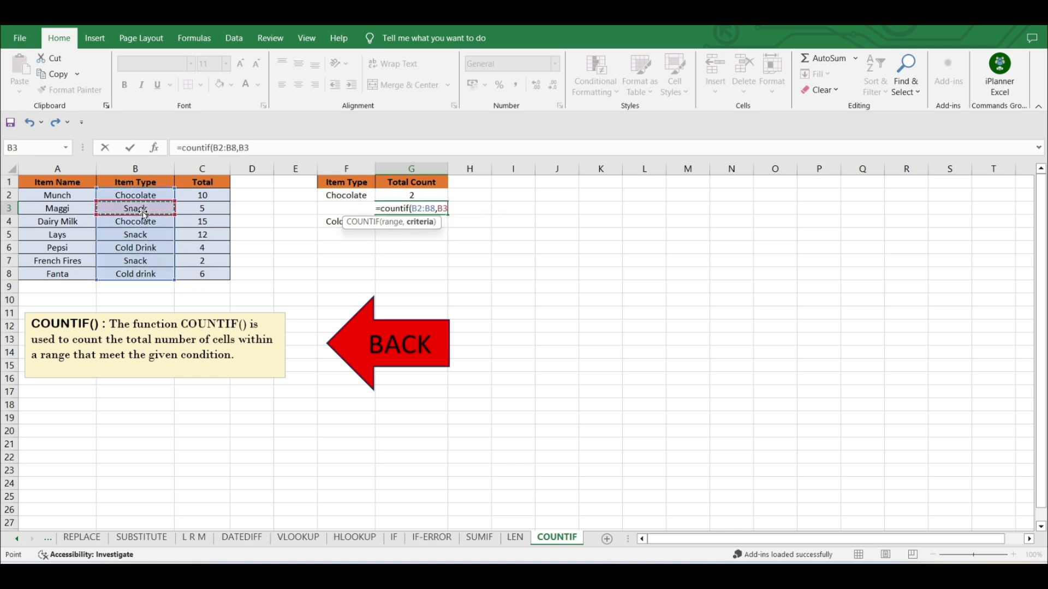
text())
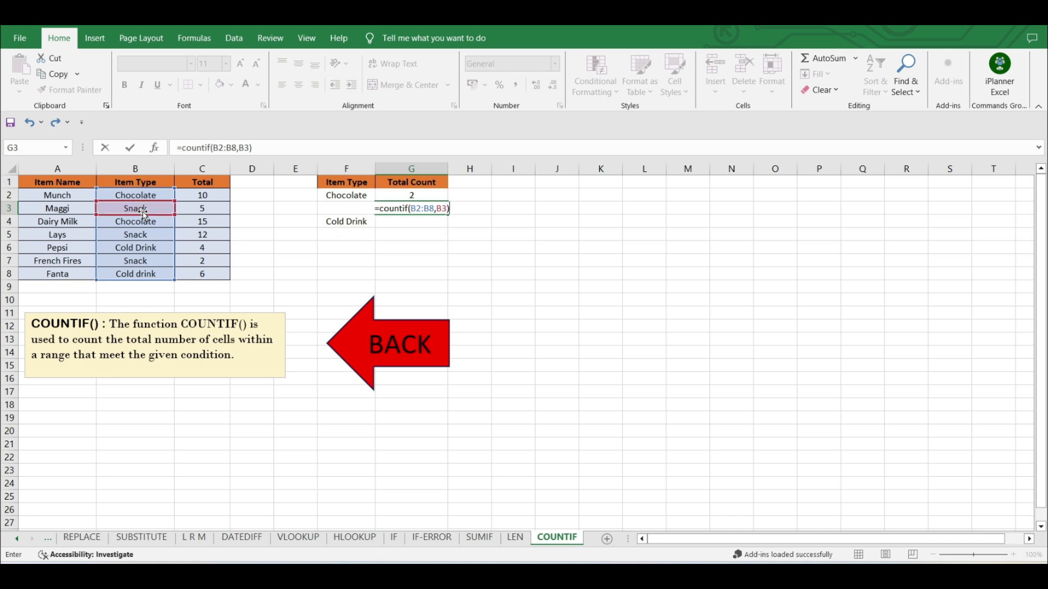
key(Return)
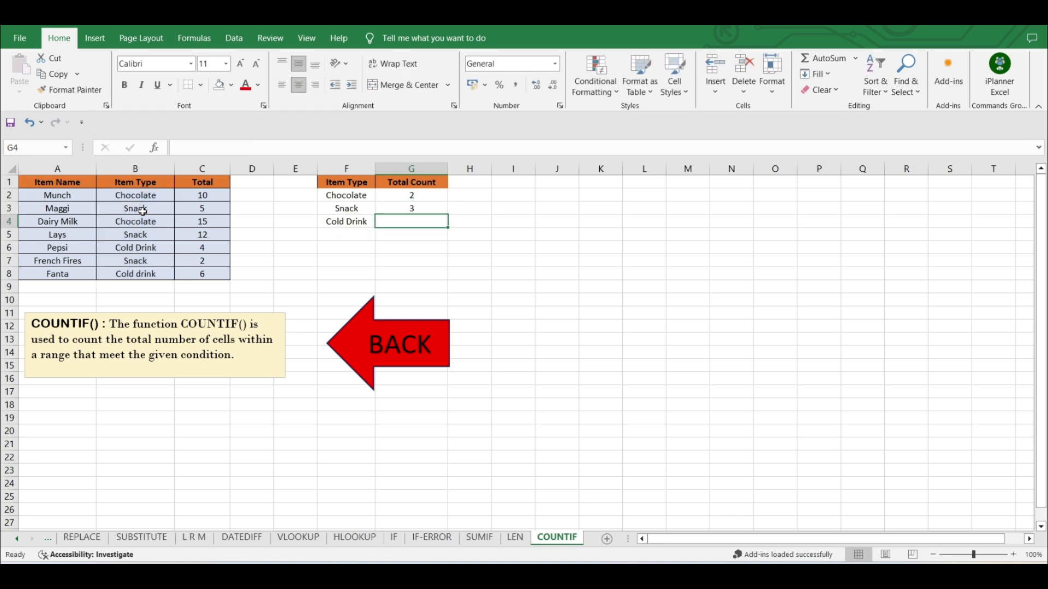
click(143, 210)
click(149, 239)
click(151, 266)
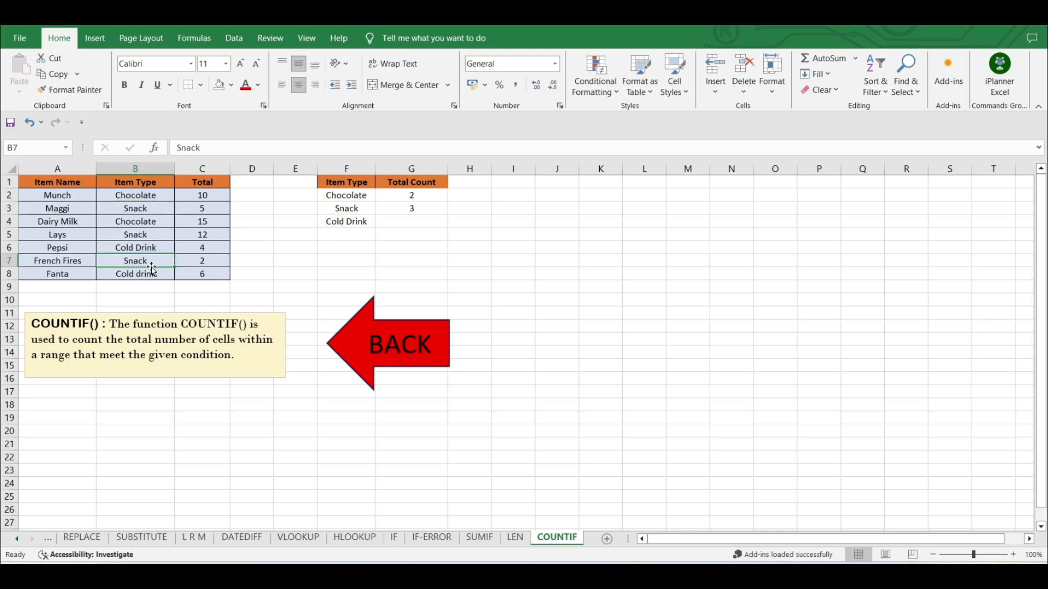
Count the Cold Drink entries with =COUNTIF(B2:B8,B6) in cell G4.
click(409, 224)
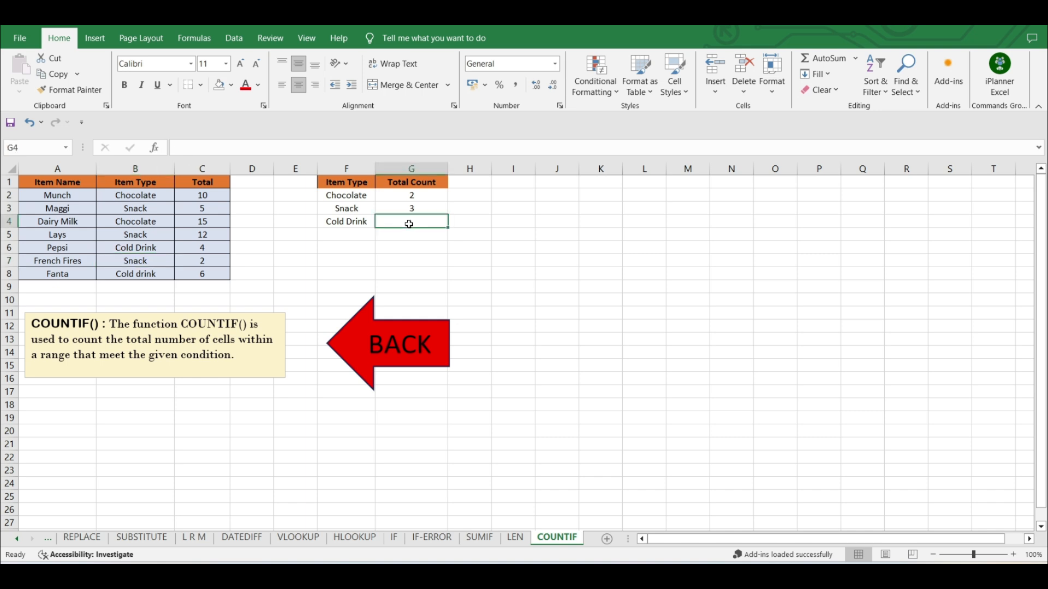
text(=count)
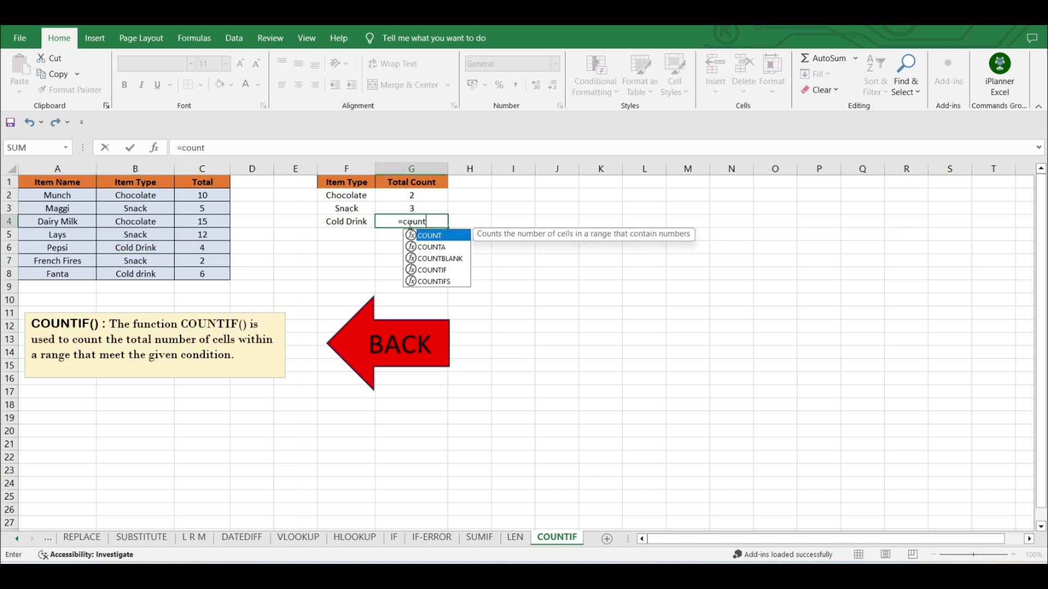
text(if()
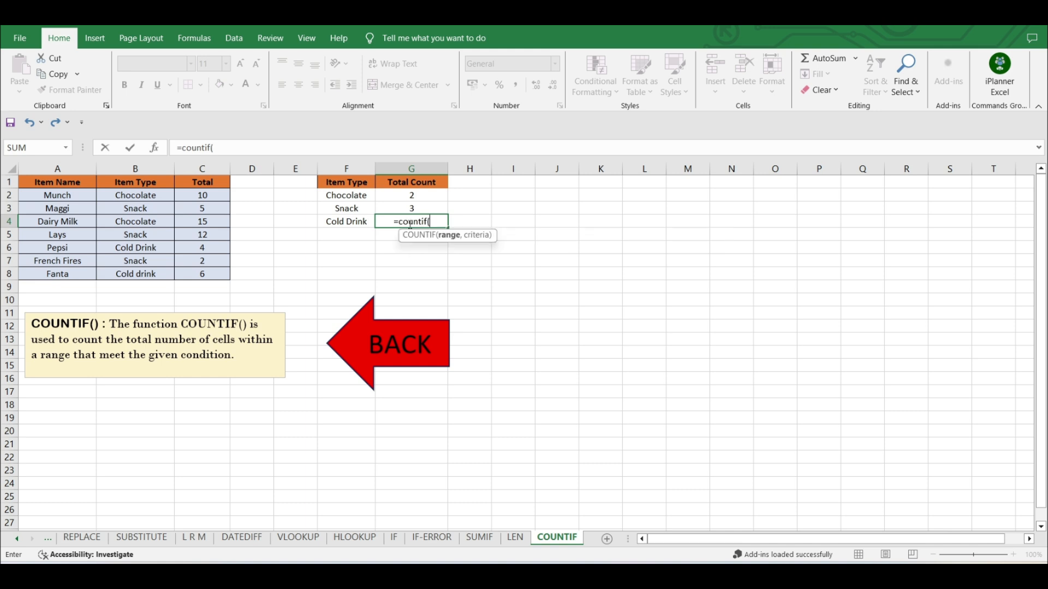
drag(150, 200, 158, 272)
text(,)
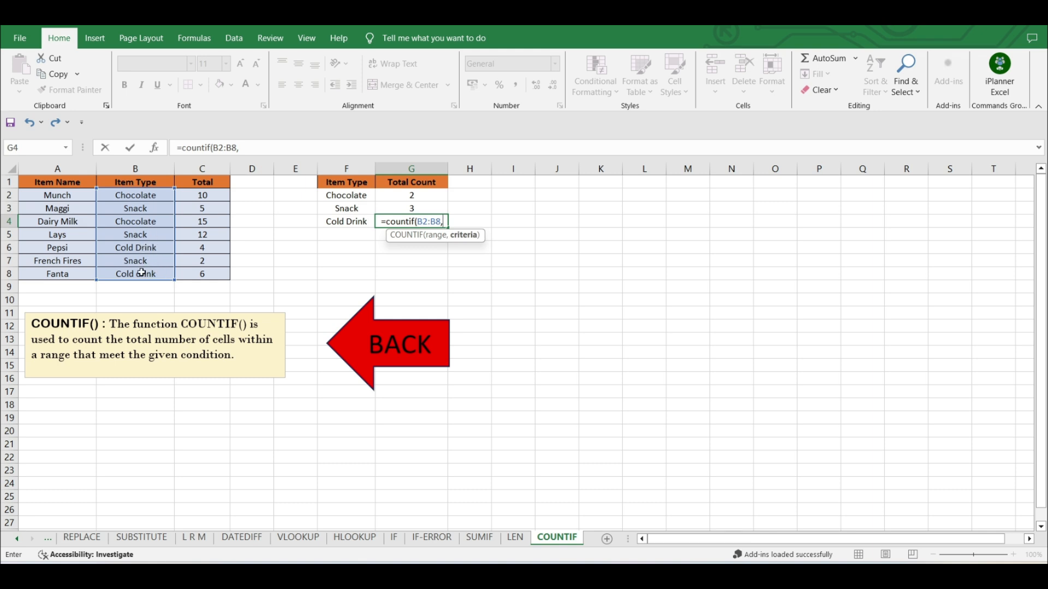
click(142, 249)
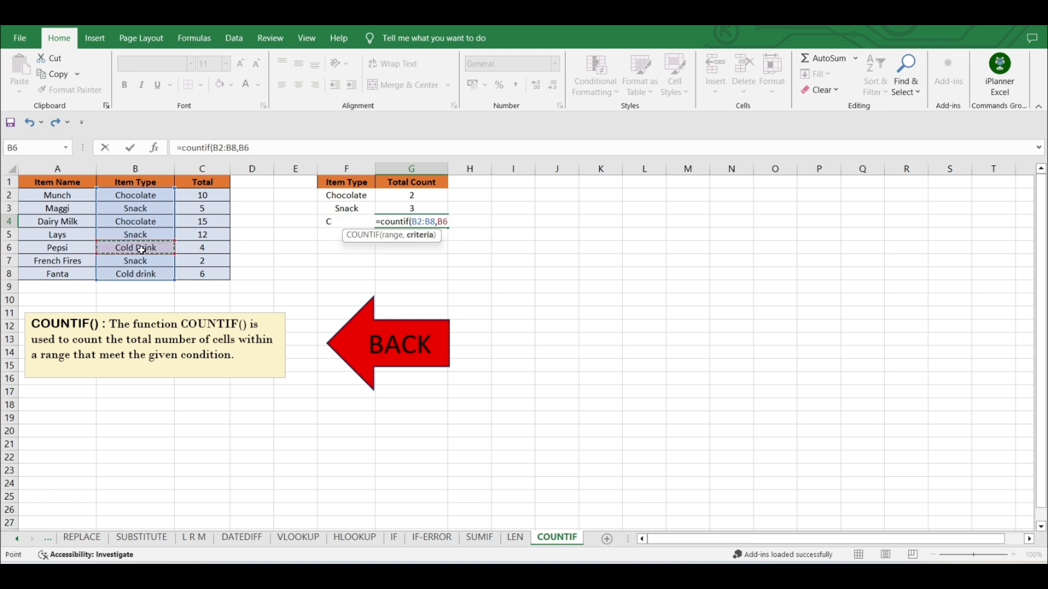
text())
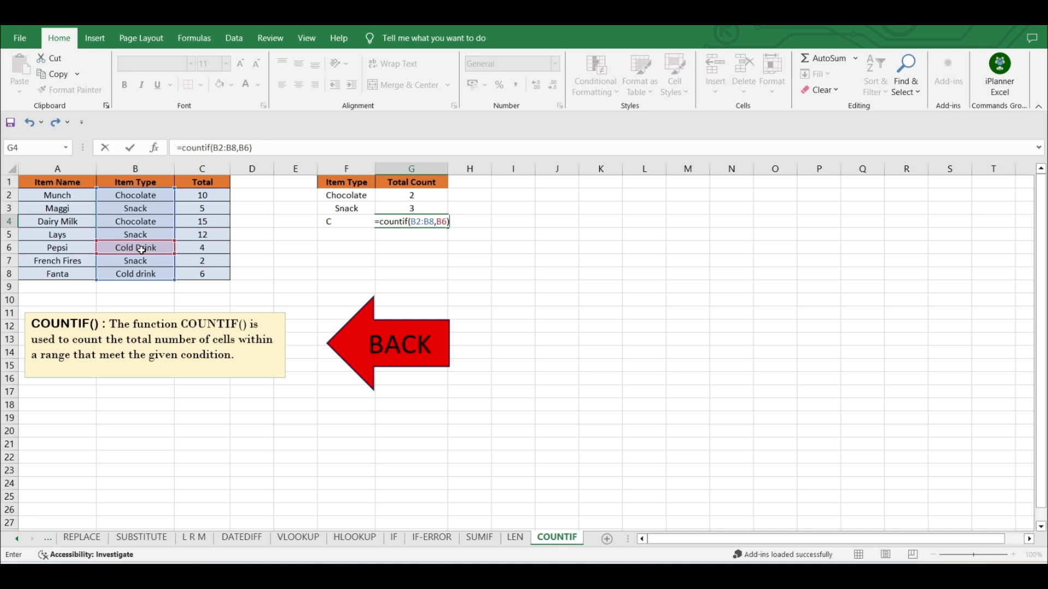
key(Return)
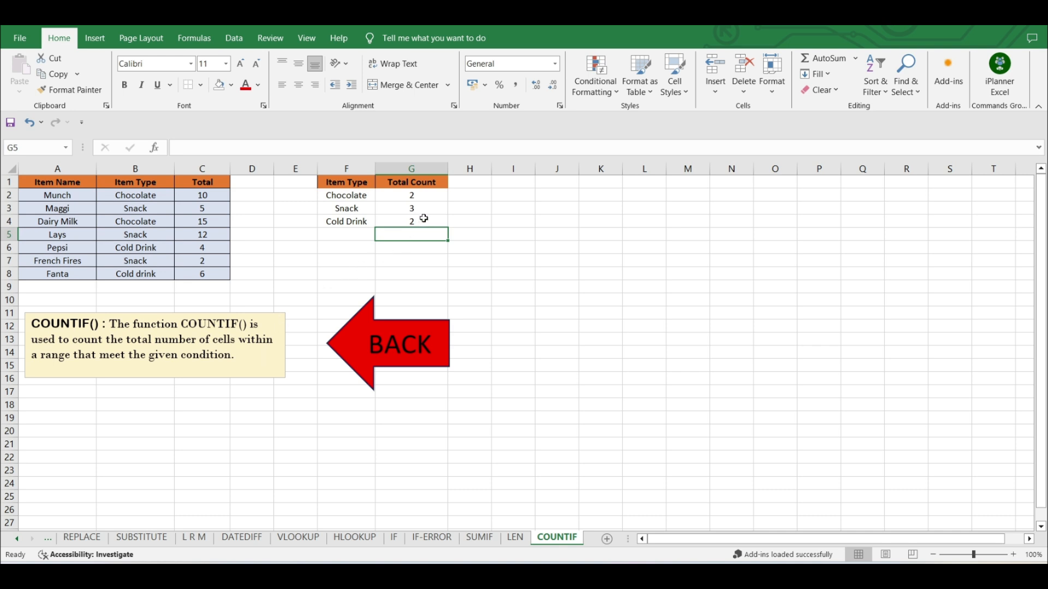
Go back to the formula overview, open the SUMIF practice sheet and go through its item types, totals and criteria cells E2:E4.
click(354, 353)
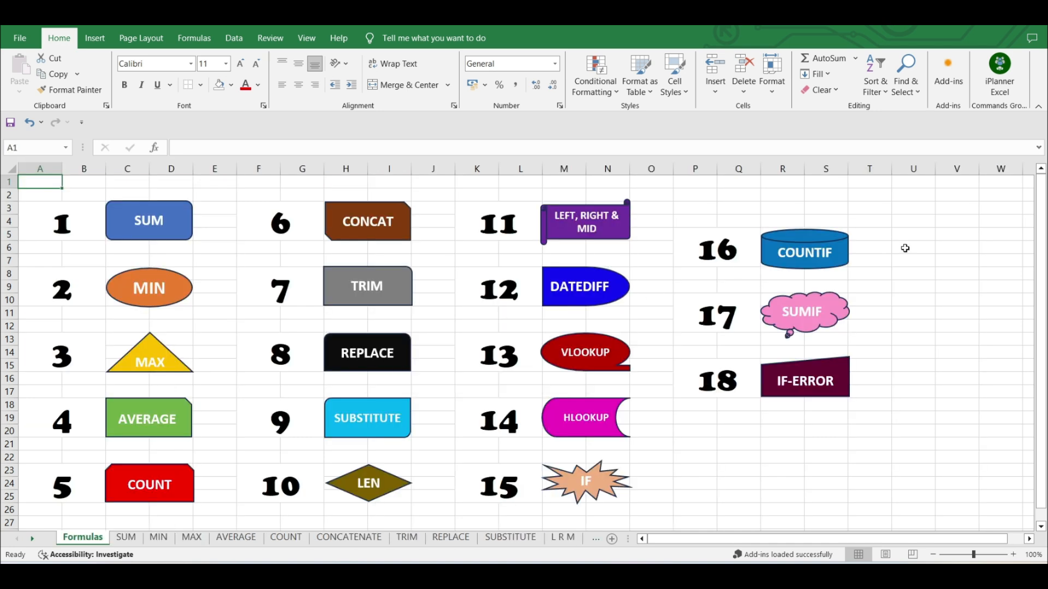
click(805, 319)
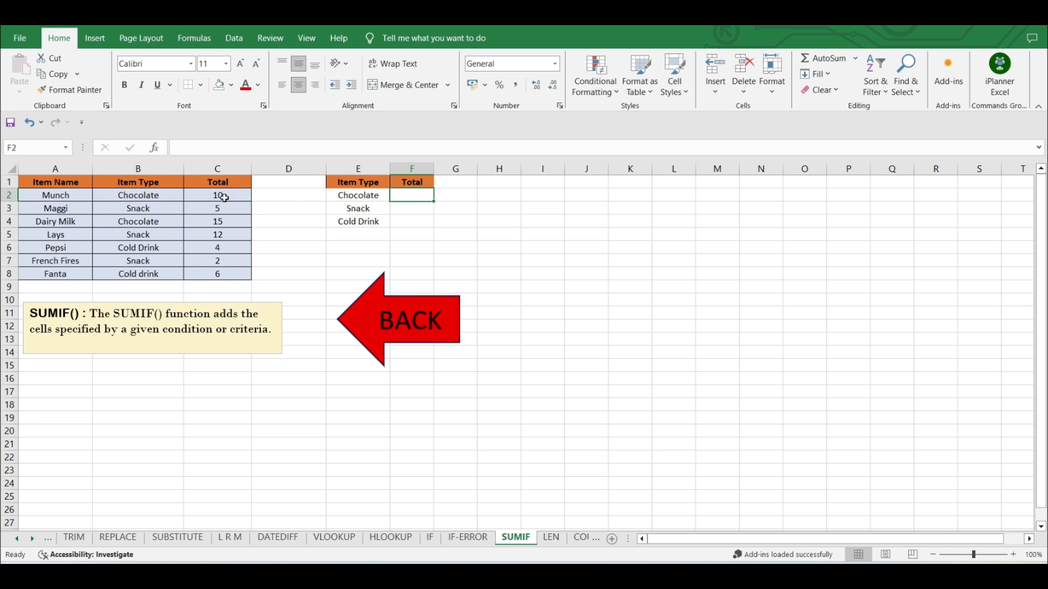
click(154, 197)
click(154, 211)
click(154, 246)
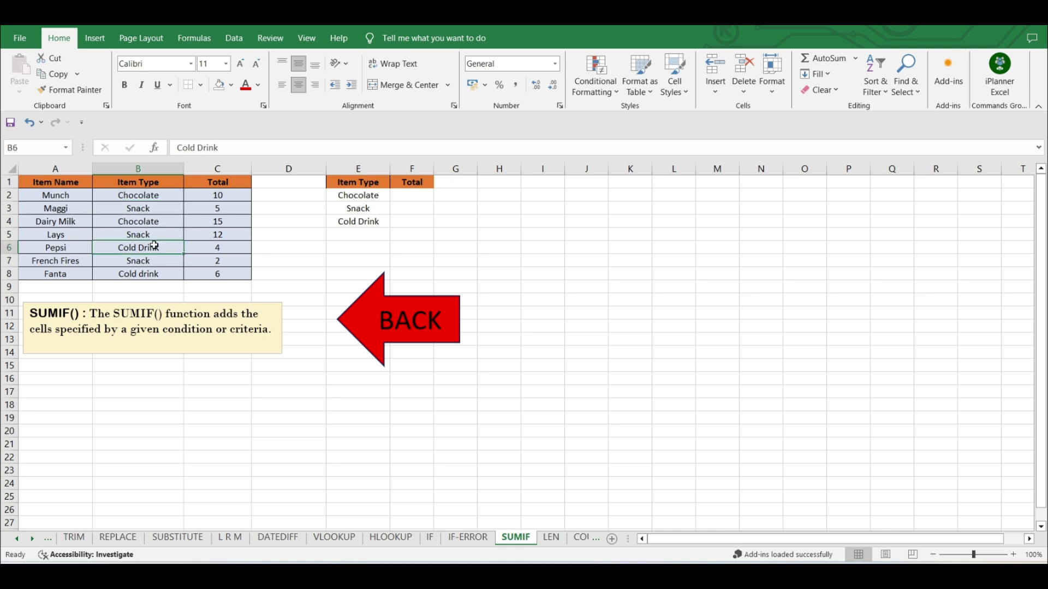
click(206, 196)
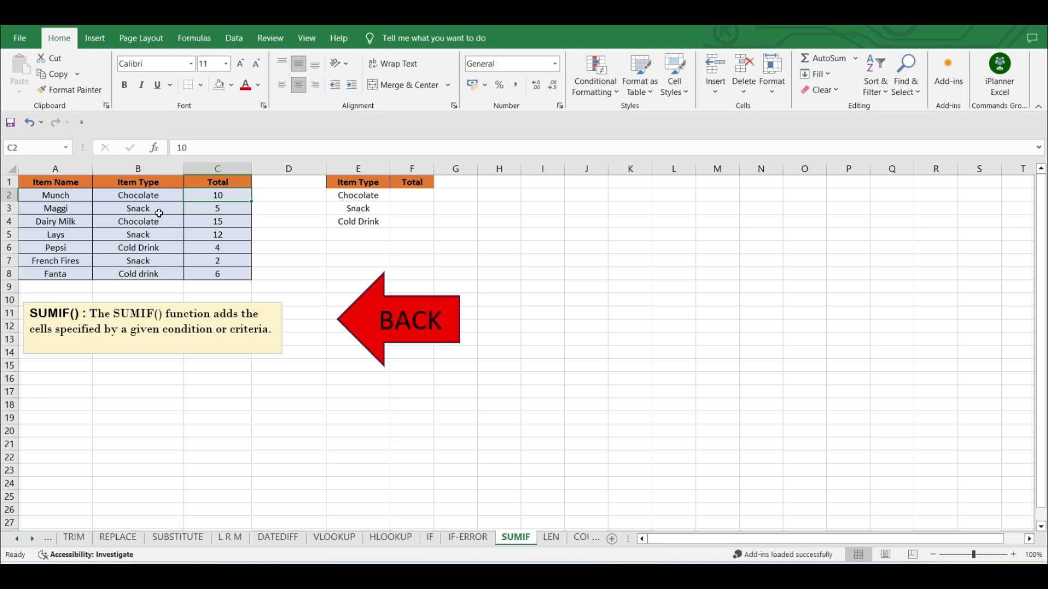
click(162, 247)
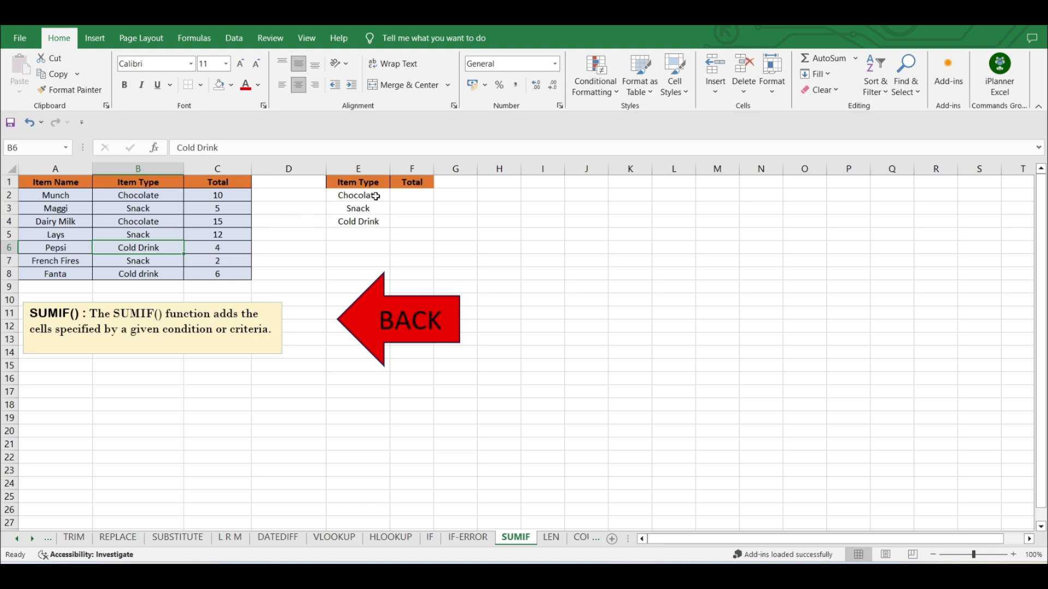
drag(375, 196, 369, 222)
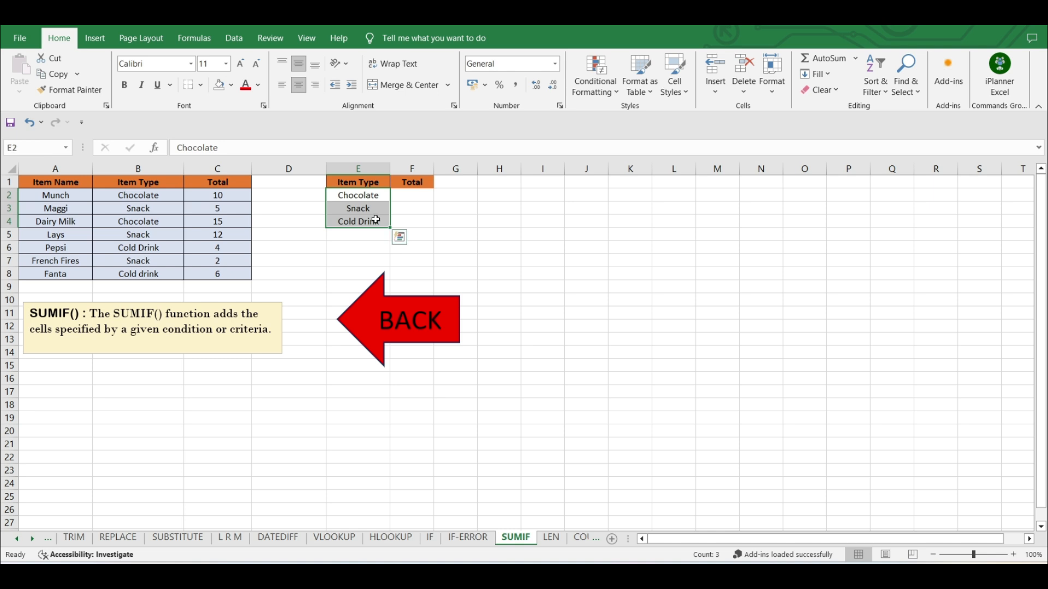
Sum the Chocolate totals with =SUMIF(B2:B8,B2,C2:C8) in cell F2 and check them against the Total column.
click(426, 195)
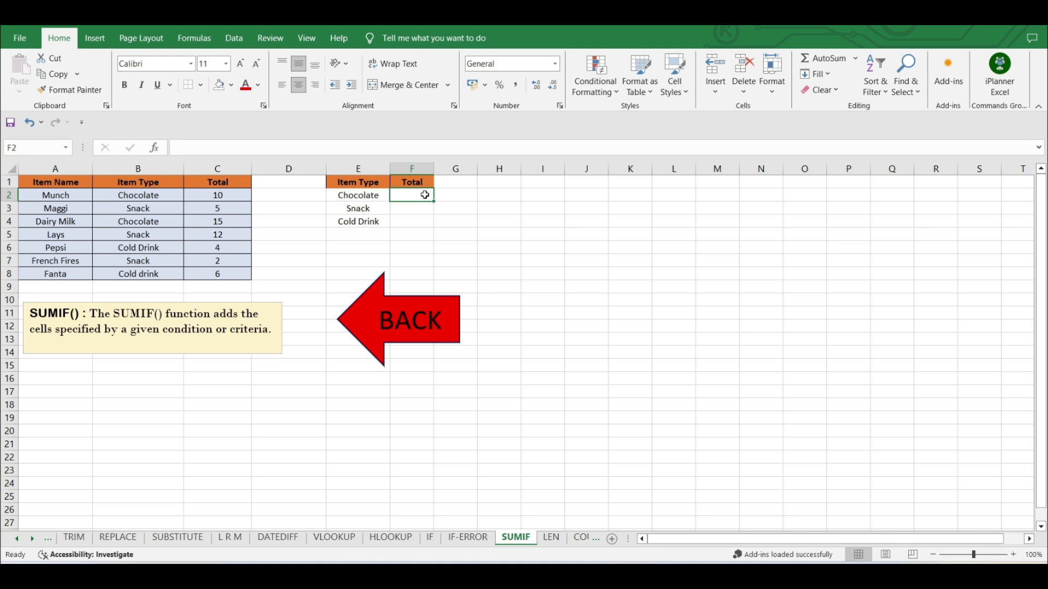
text(=)
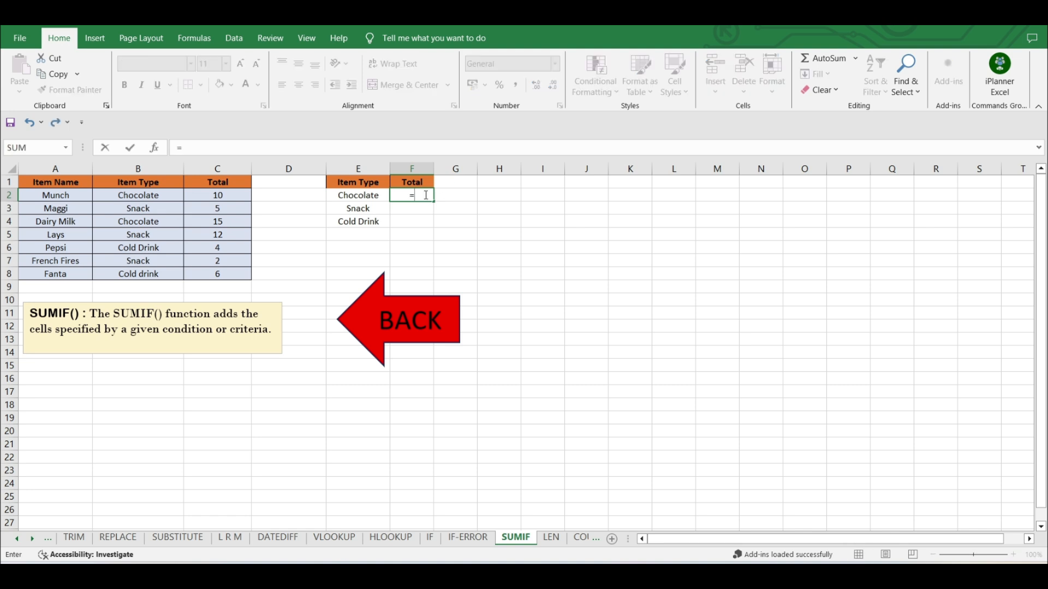
text(SUM)
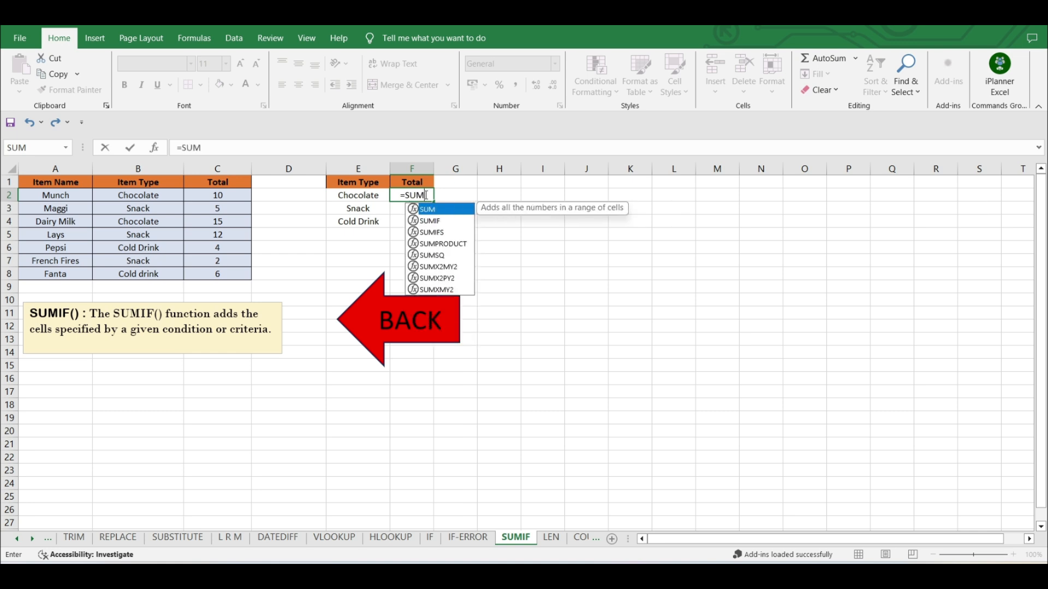
text(IF()
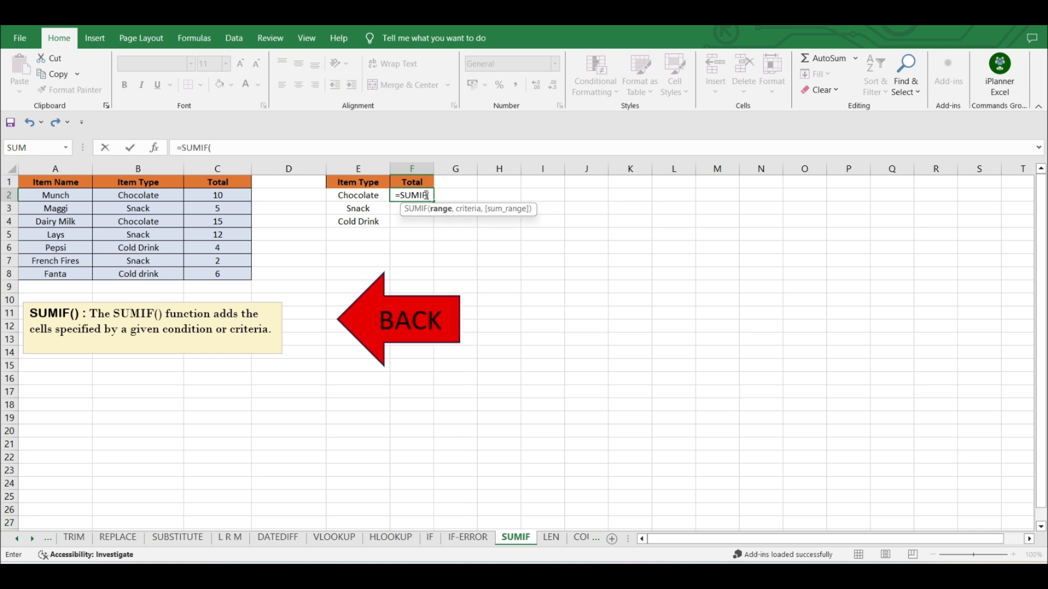
click(158, 195)
drag(158, 195, 164, 281)
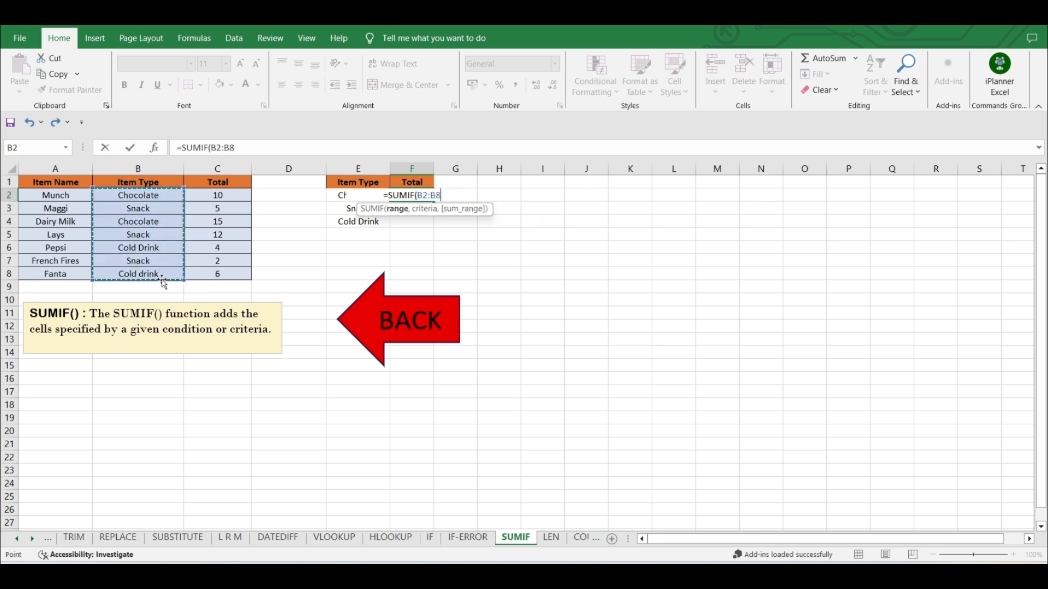
text(,)
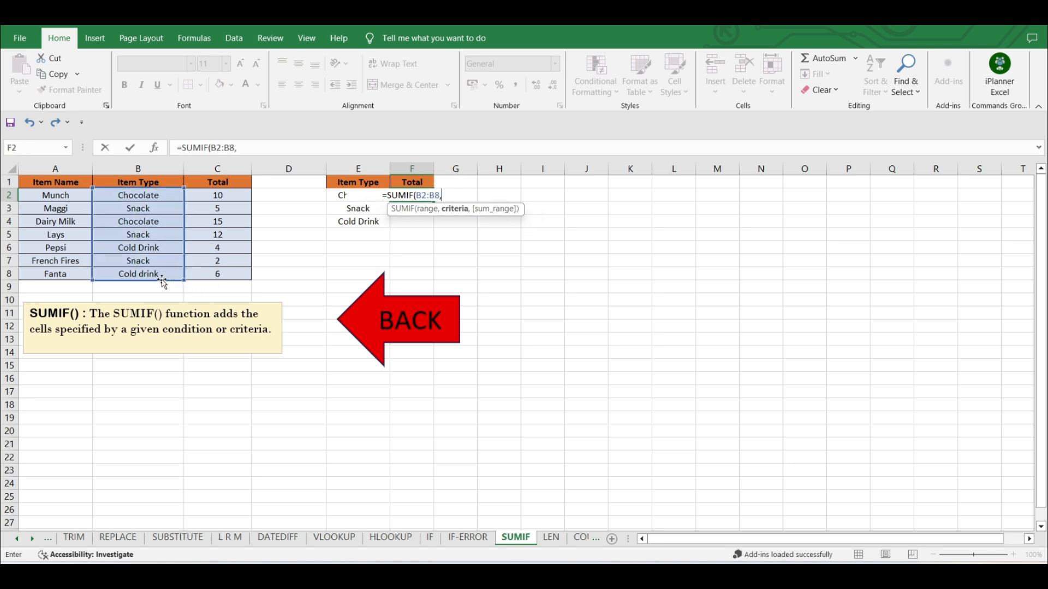
click(146, 194)
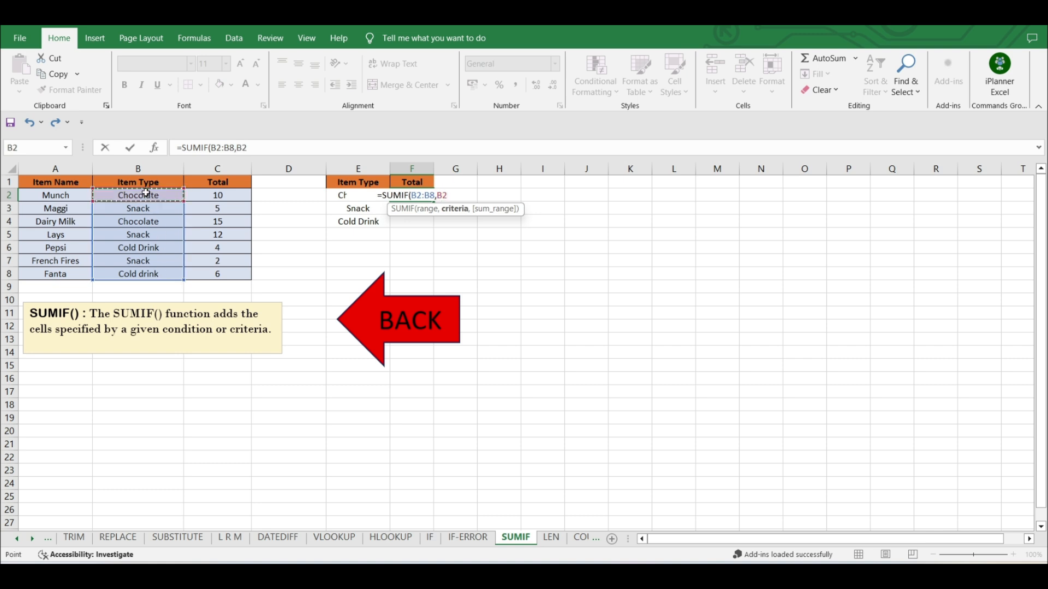
text(,)
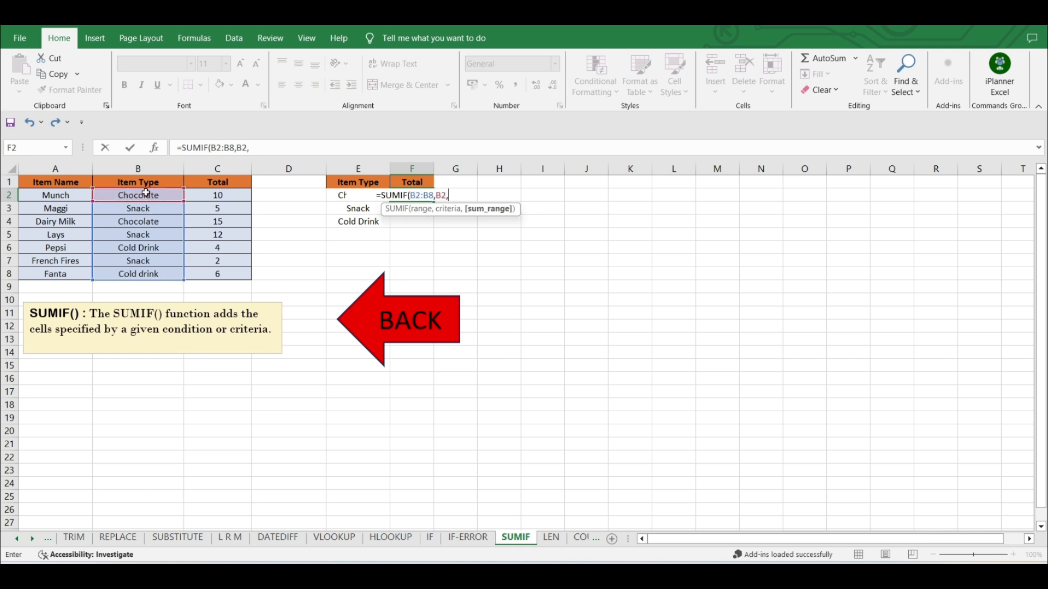
drag(217, 193, 209, 268)
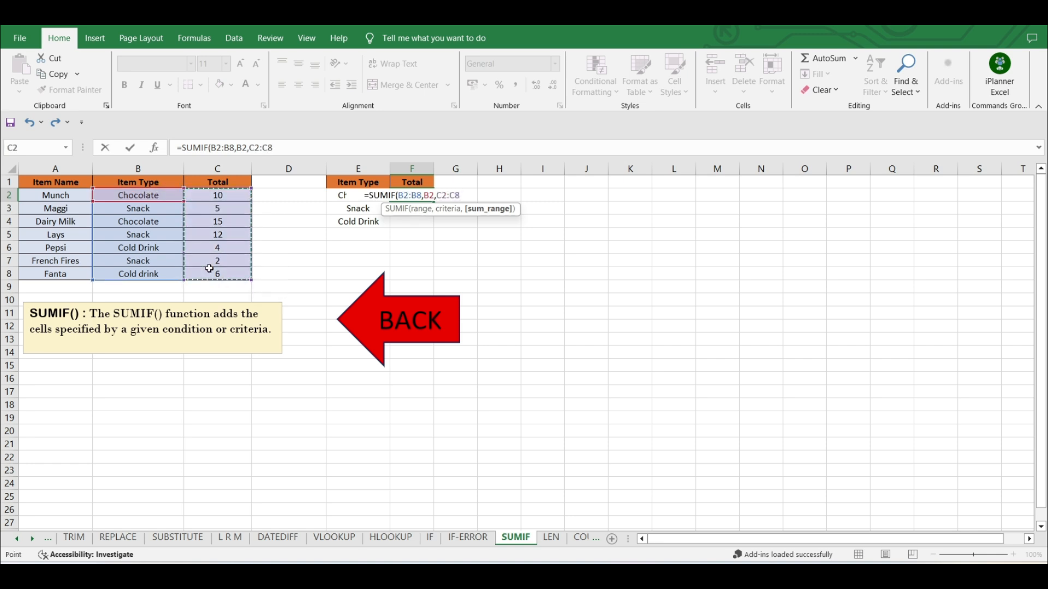
text())
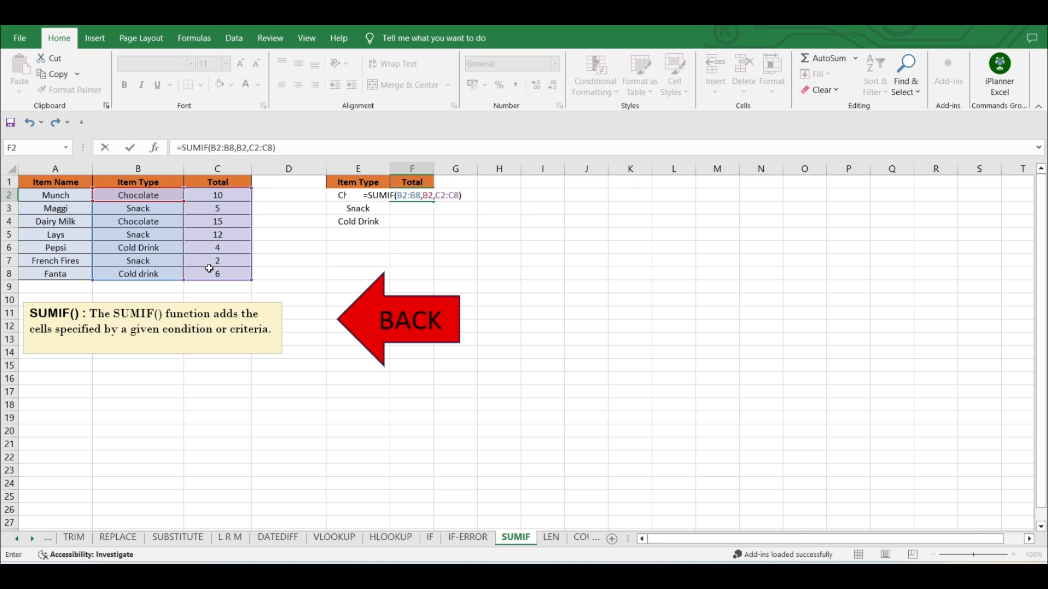
click(226, 194)
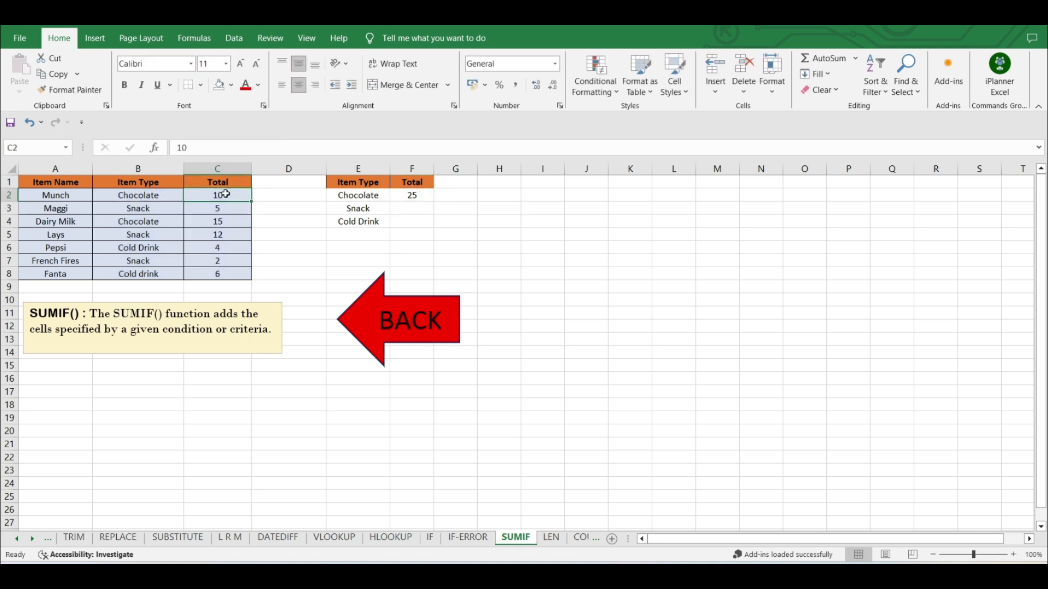
click(222, 223)
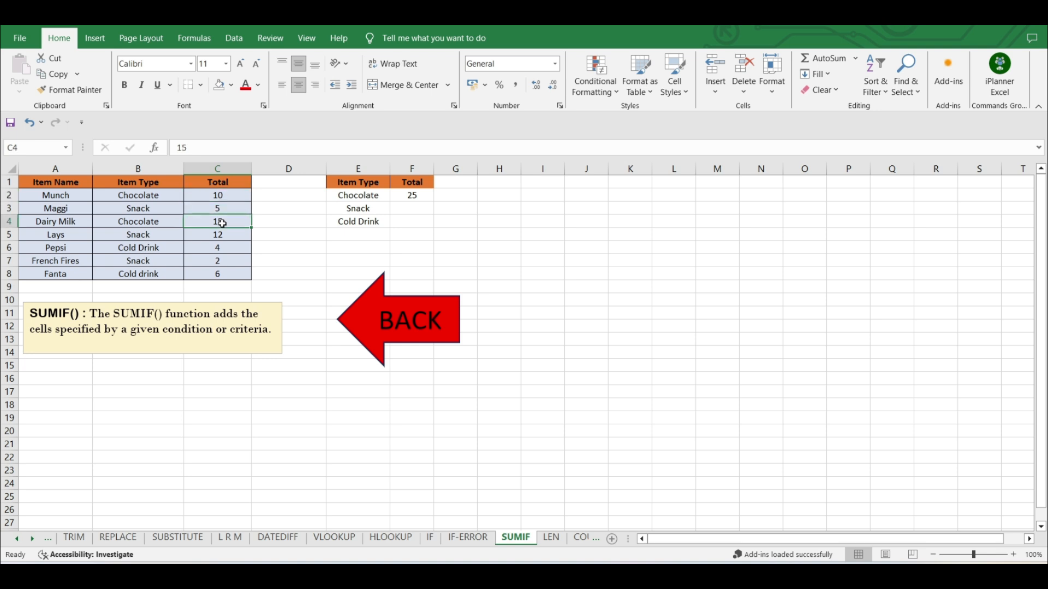
Sum the Snack totals with =SUMIF(B2:B8,B3,C2:C8) in cell F3 and check them against the Total column.
click(419, 209)
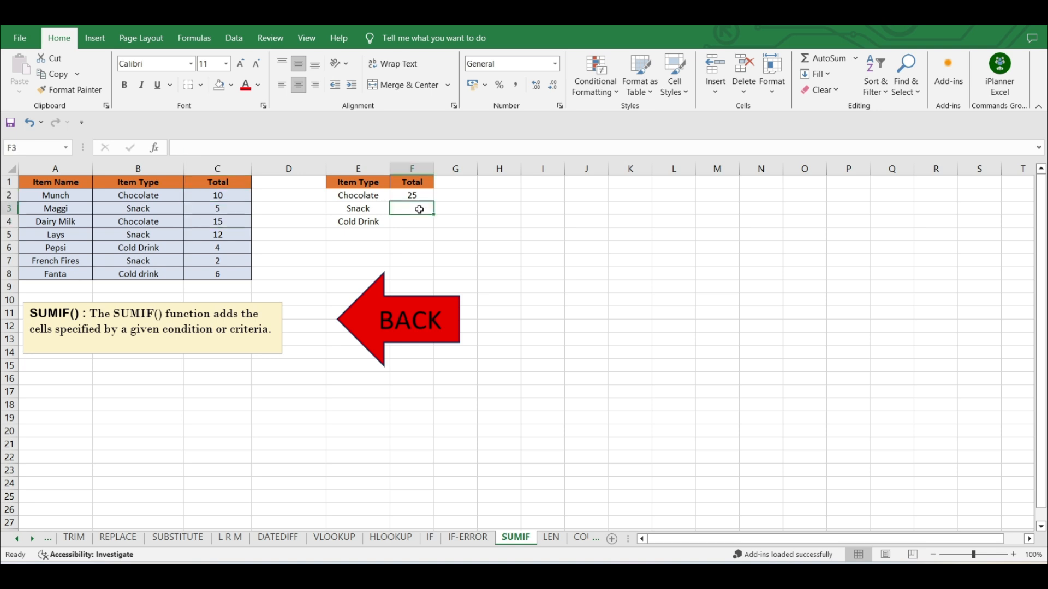
text(=sum)
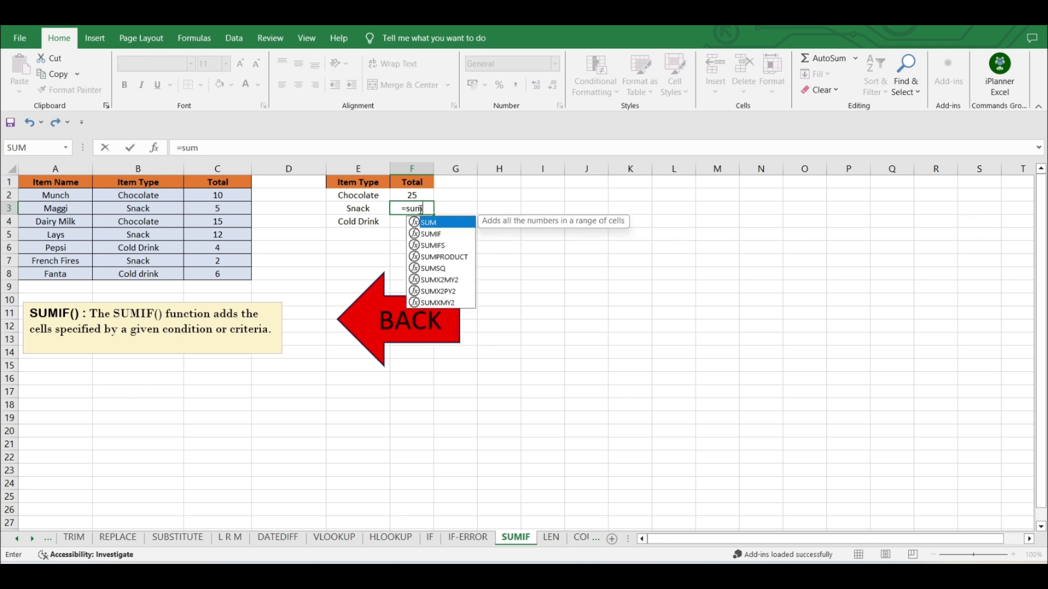
text(if()
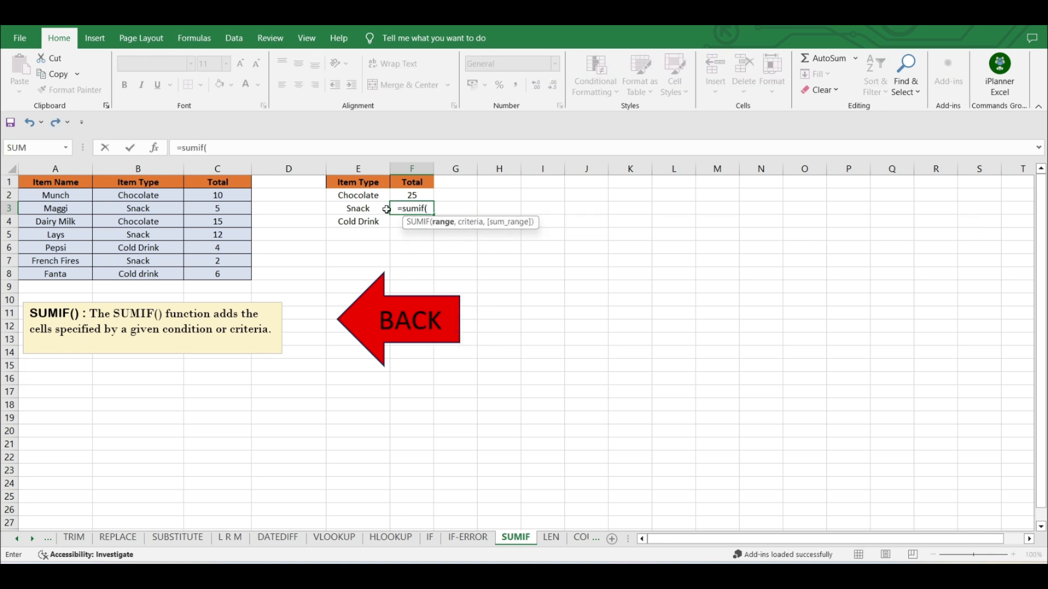
drag(159, 192, 162, 272)
text(,)
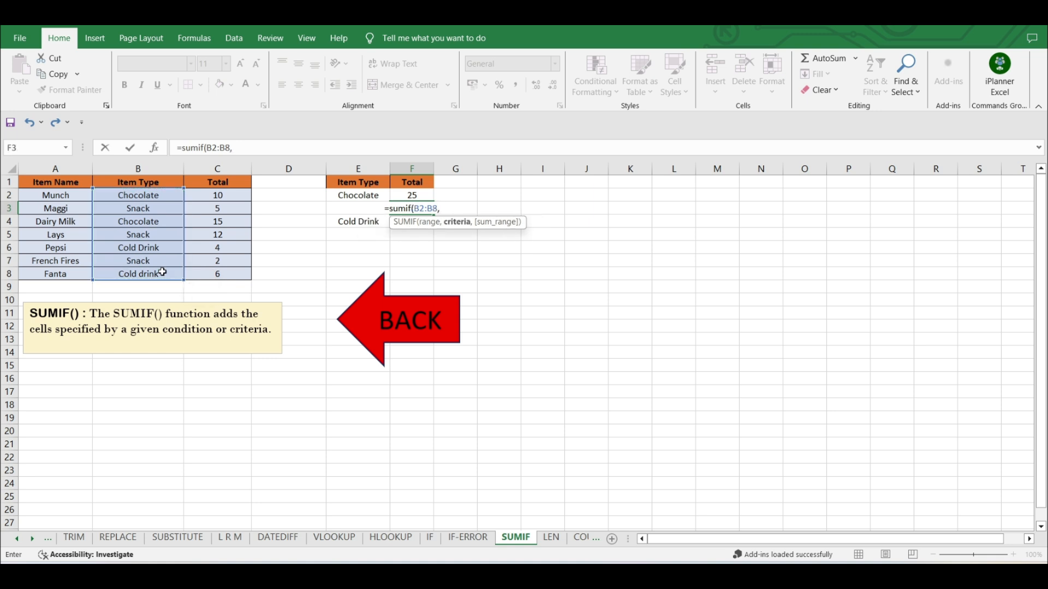
click(142, 210)
text(,)
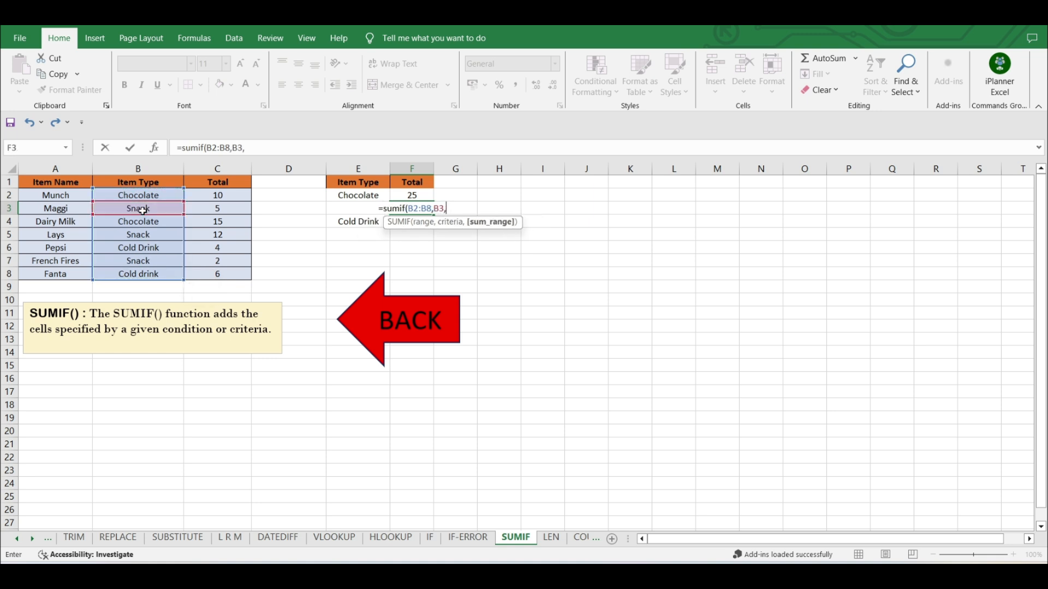
drag(213, 191, 213, 272)
text())
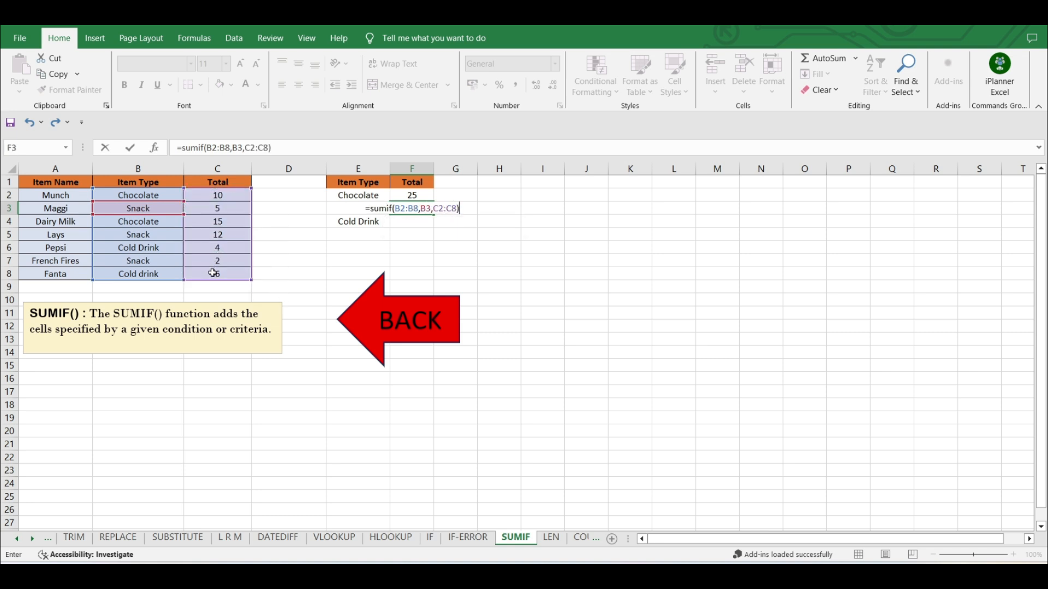
key(Return)
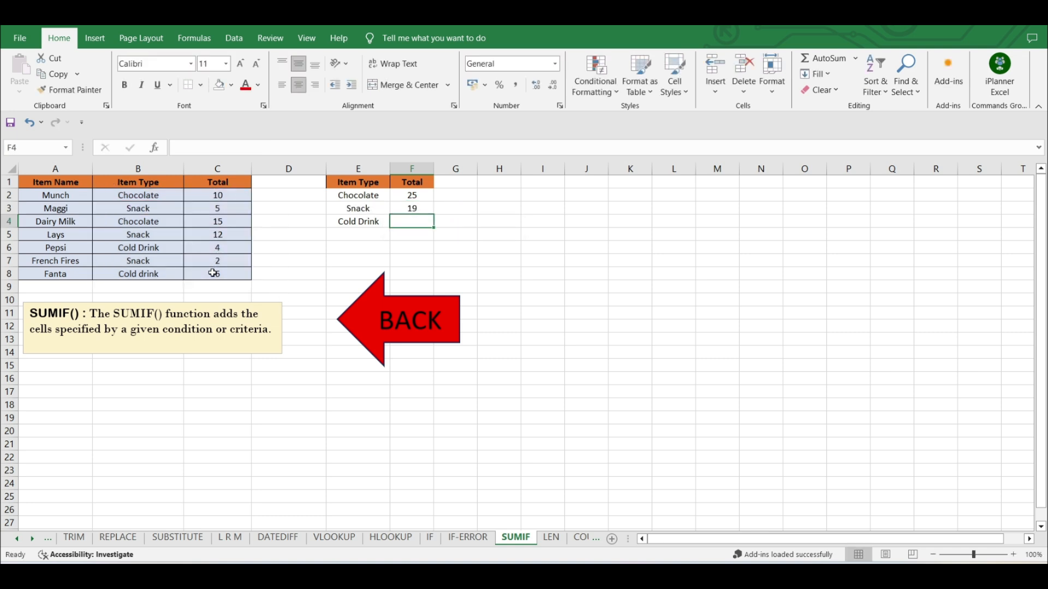
click(223, 208)
click(222, 234)
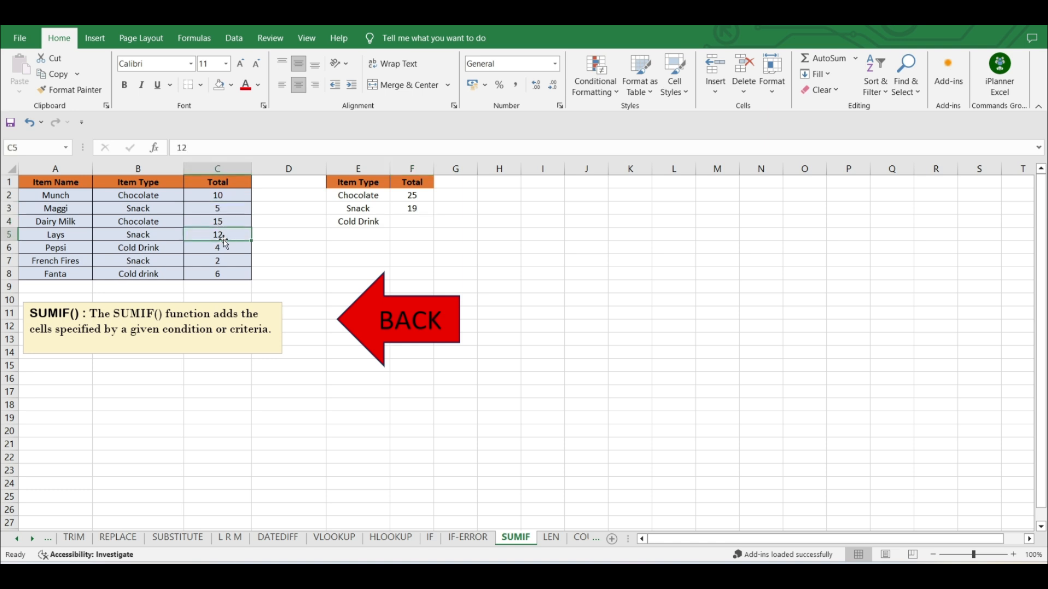
click(223, 263)
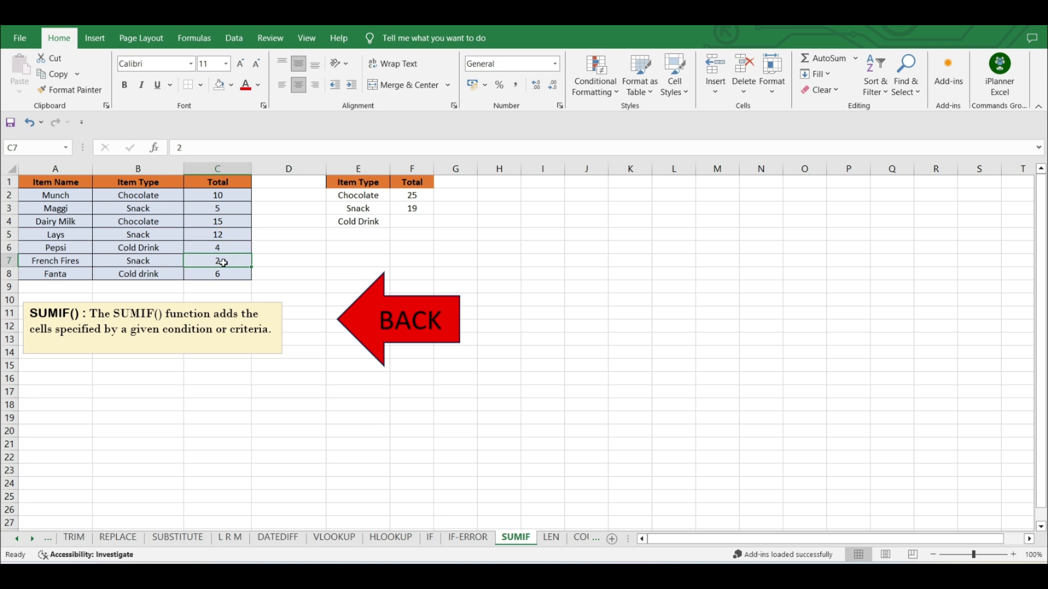
Sum the Cold Drink totals with =SUMIF(B2:B8,B6,C2:C8) in cell F4 and check them against the Total column.
click(411, 218)
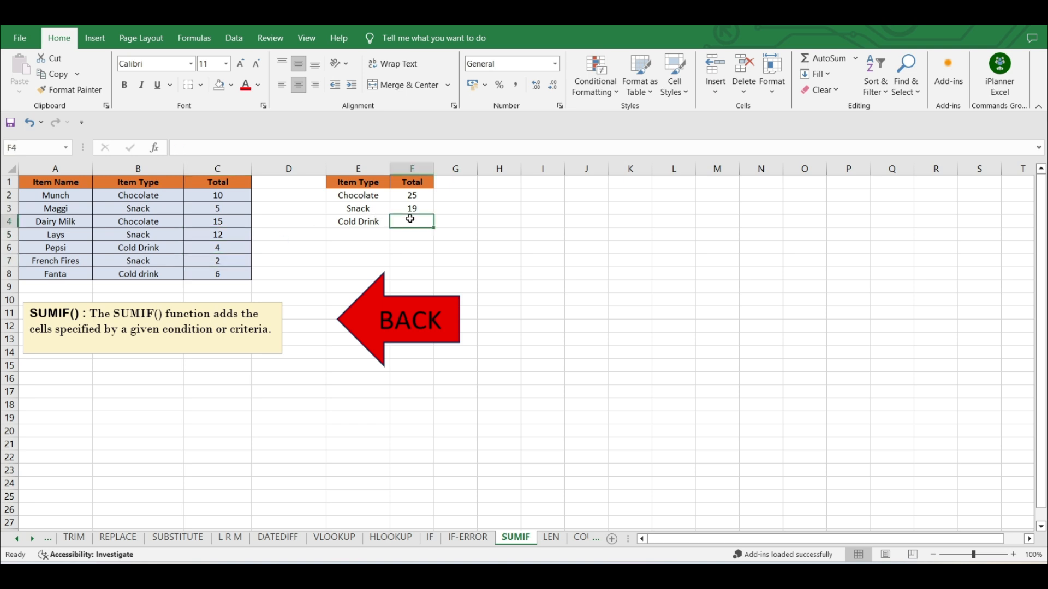
text(=sumif()
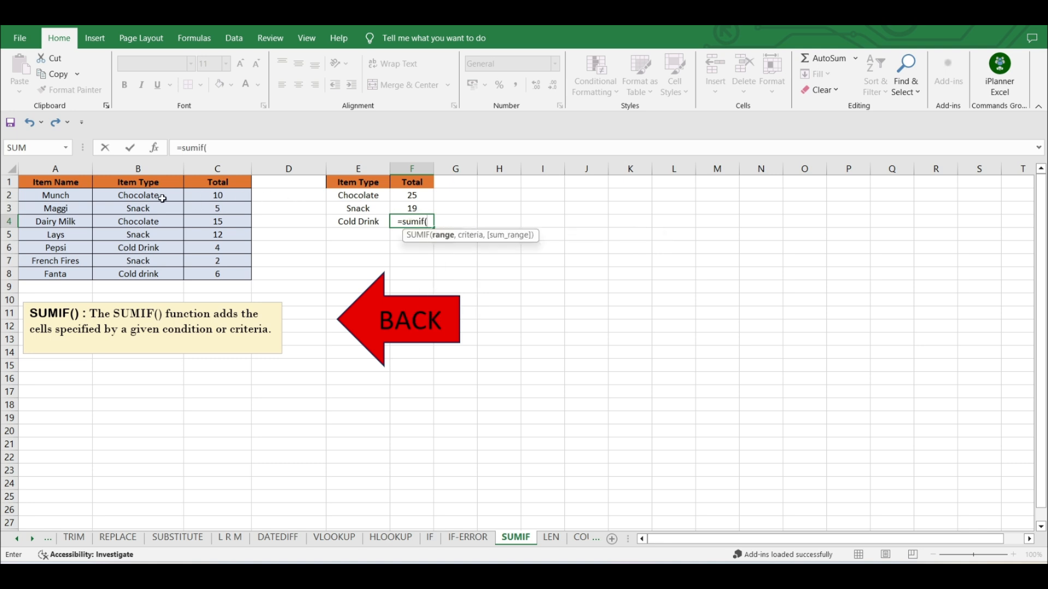
drag(162, 197, 159, 272)
text(,)
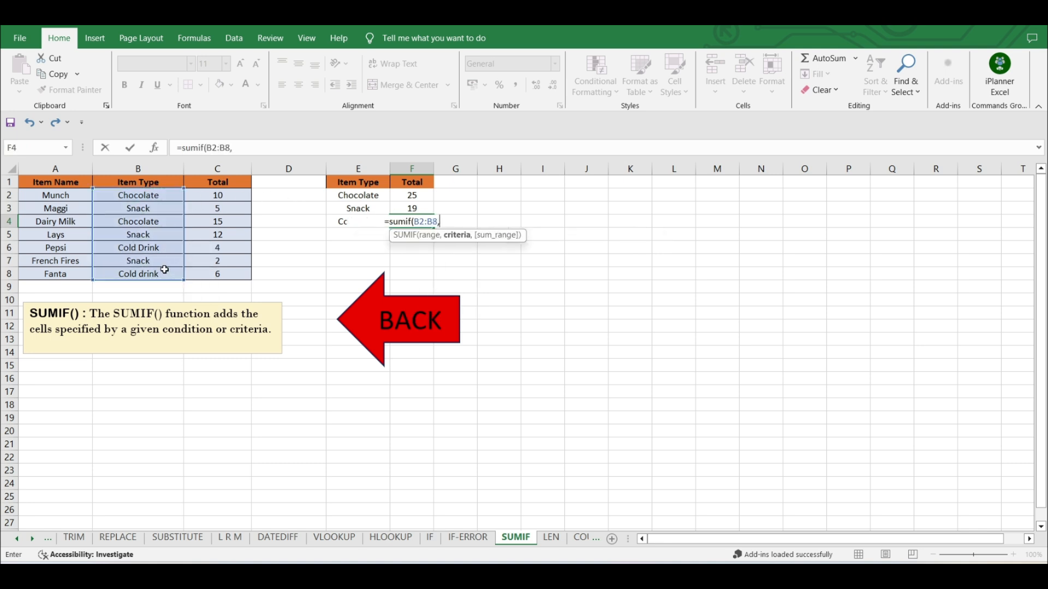
click(152, 248)
text(,)
drag(218, 196, 220, 275)
text())
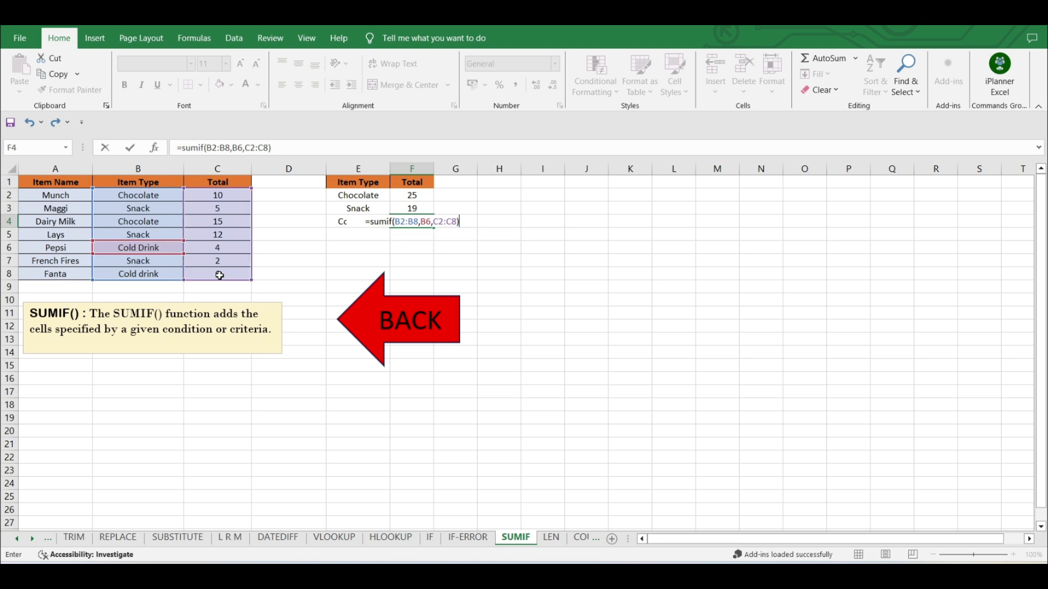
key(Return)
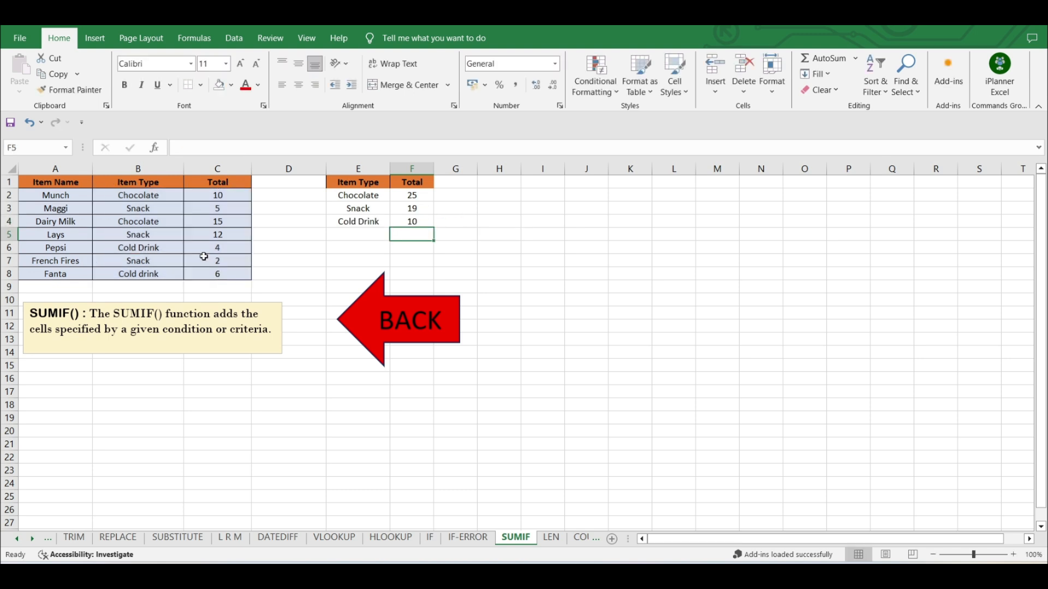
click(239, 247)
click(237, 274)
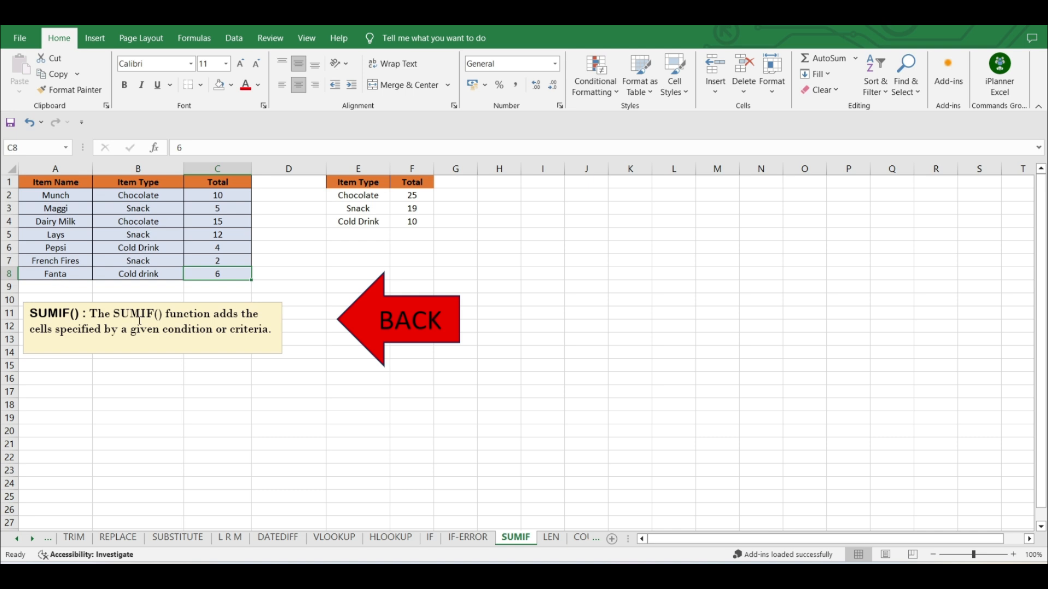
Open the IF-ERROR practice sheet from the formula overview and enter =VLOOKUP("Noodles",A2:A9,1,0) in cell F2.
click(371, 339)
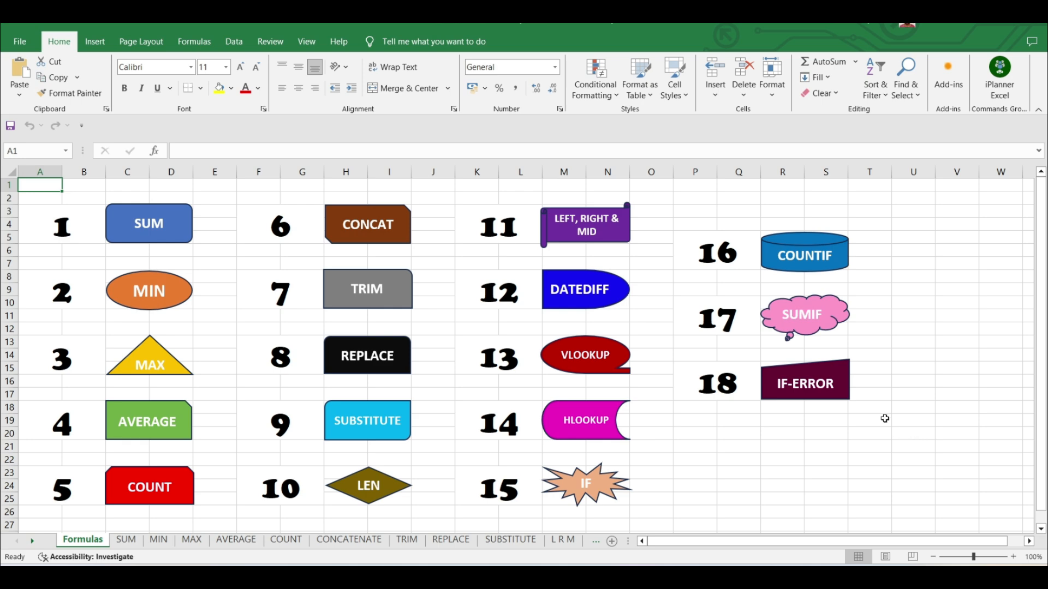
click(819, 390)
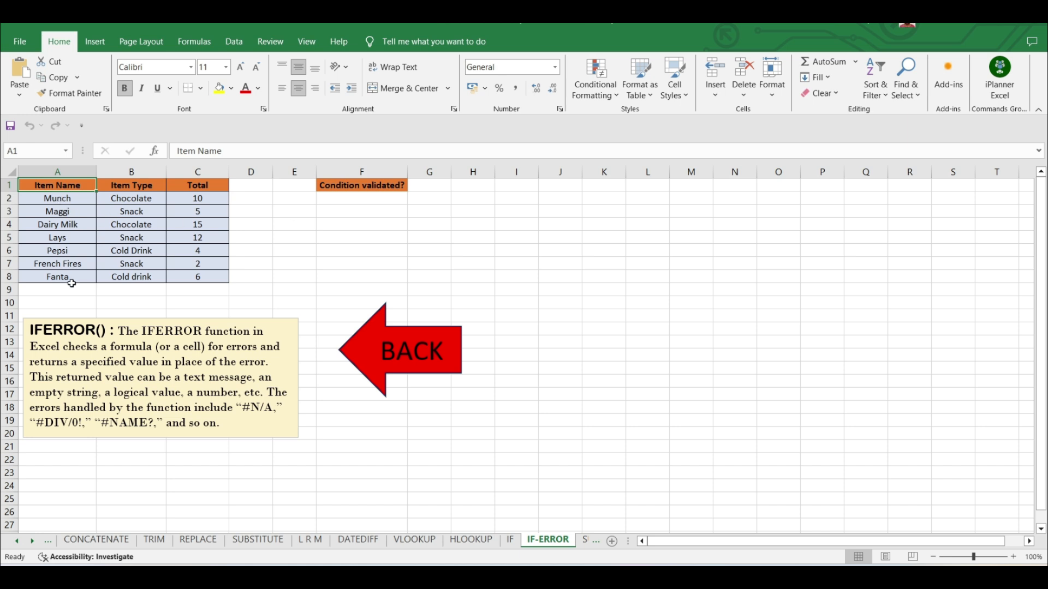
click(353, 200)
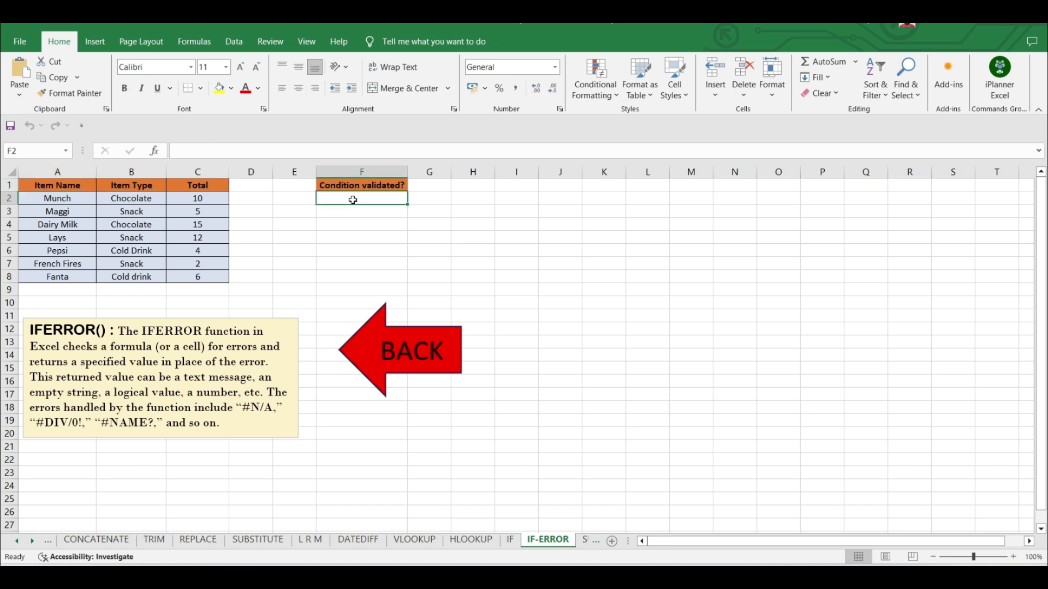
text(=)
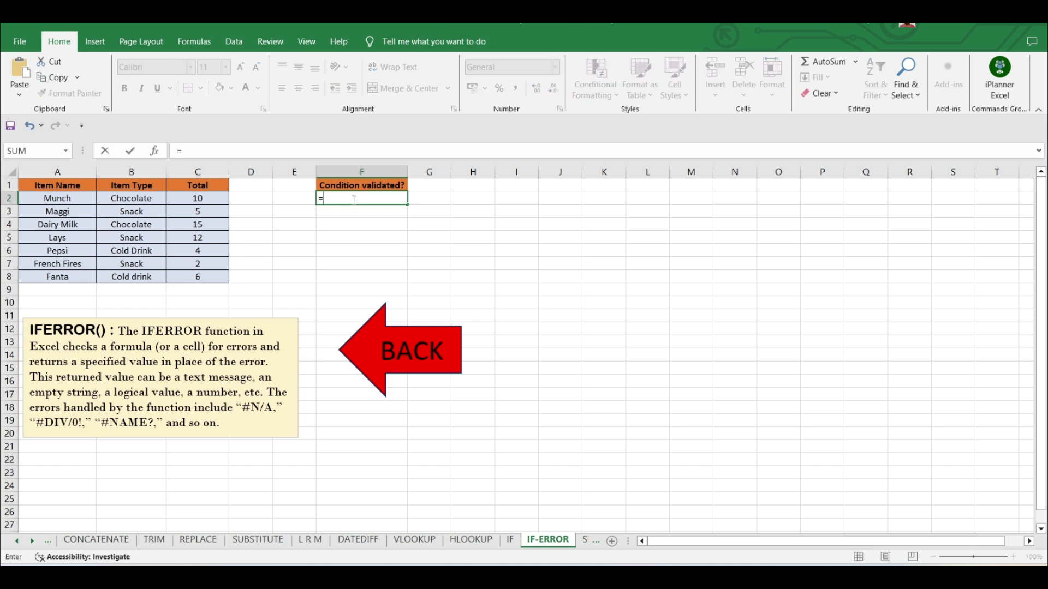
text(vlookup)
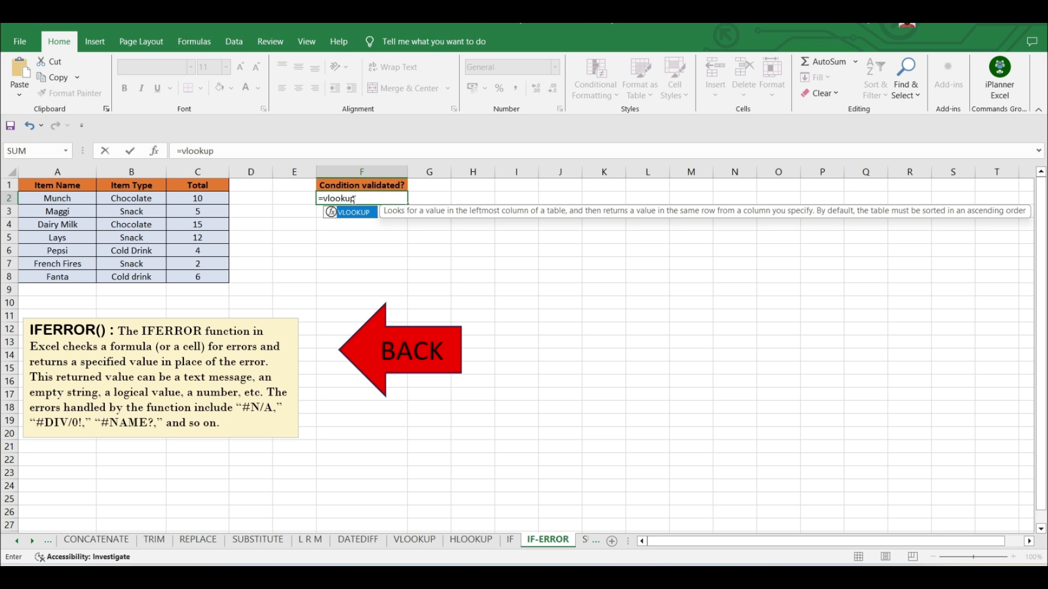
text(()
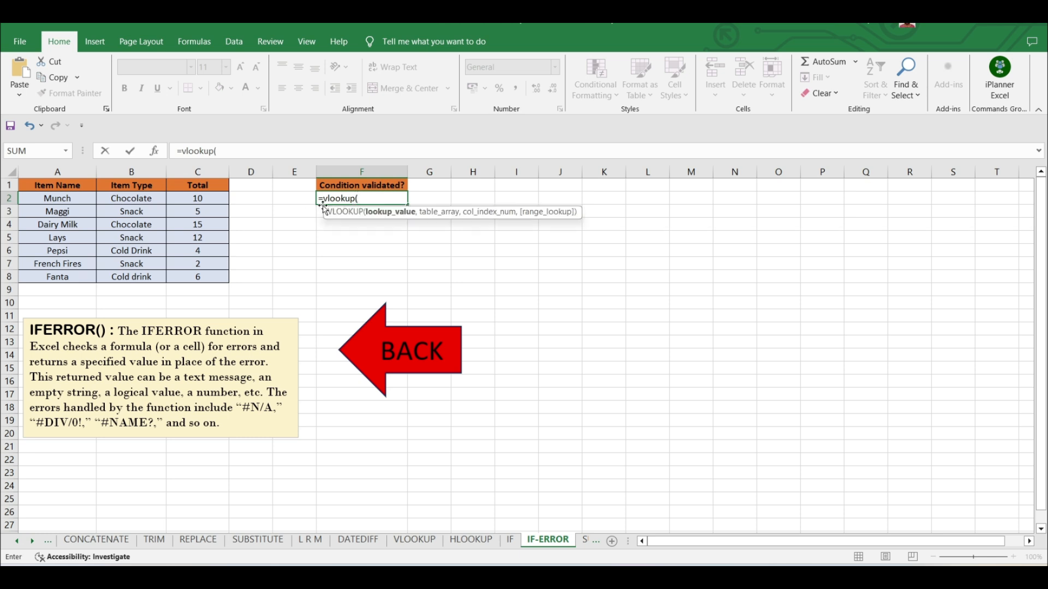
text("Noodles",)
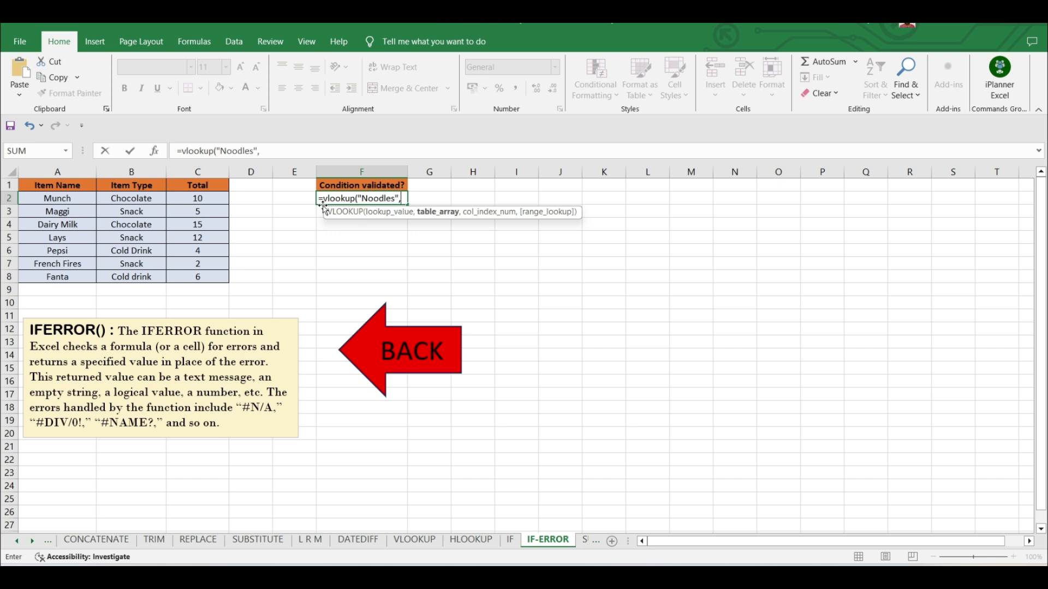
drag(59, 199, 67, 283)
text(,)
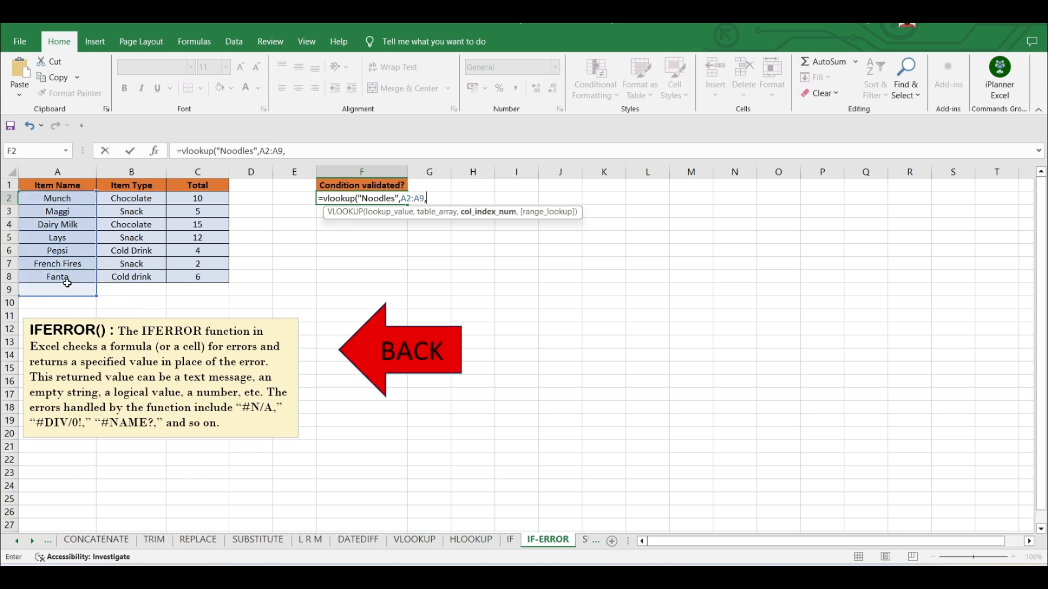
text(1,)
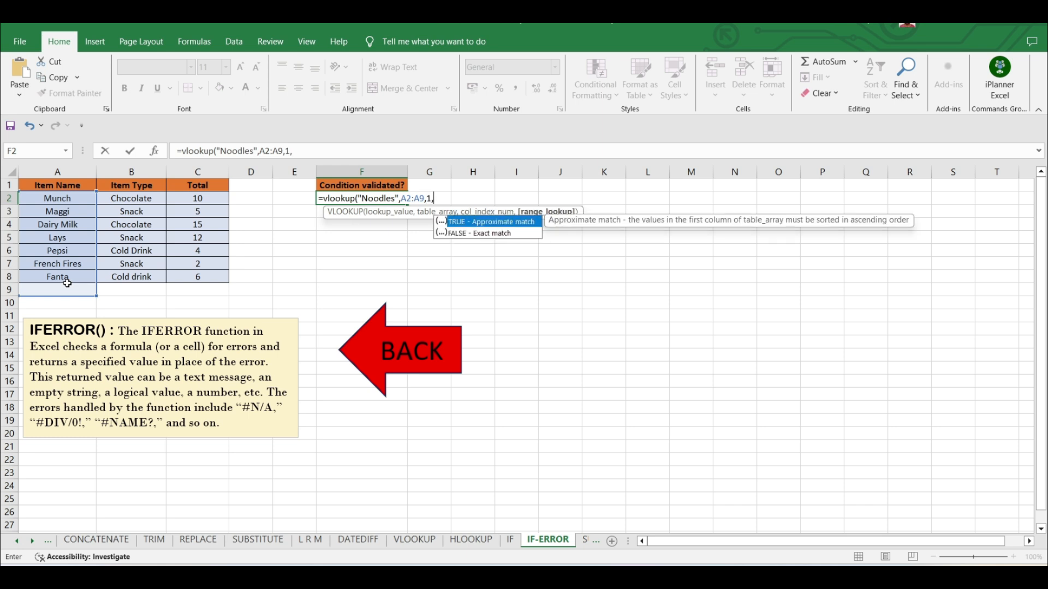
text(0))
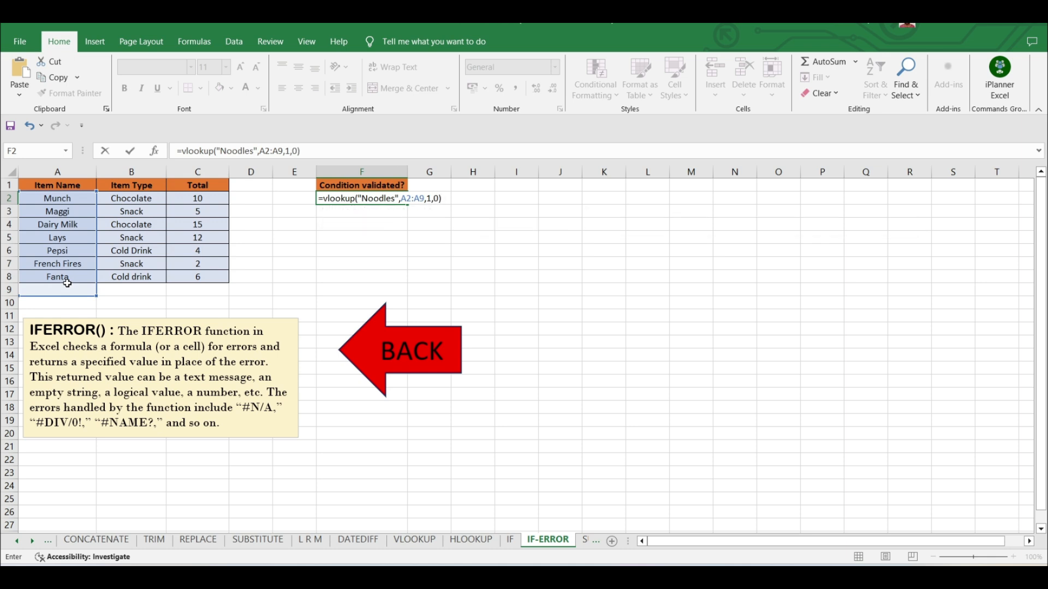
key(Return)
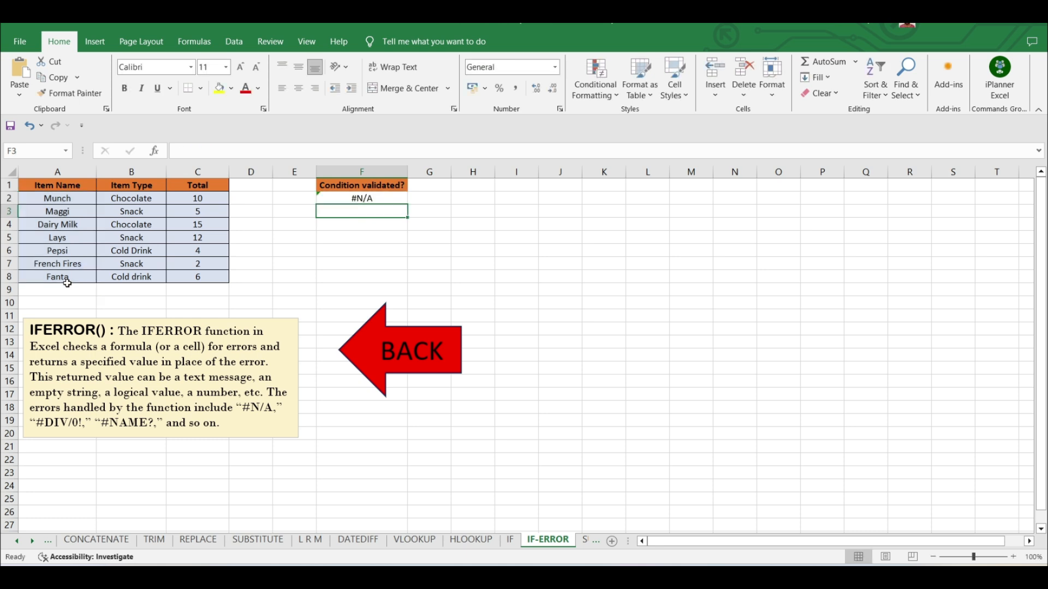
Wrap the VLOOKUP in cell F2 in IFERROR with the fallback text "Sorry, it is not present" and return to the formula overview.
click(369, 199)
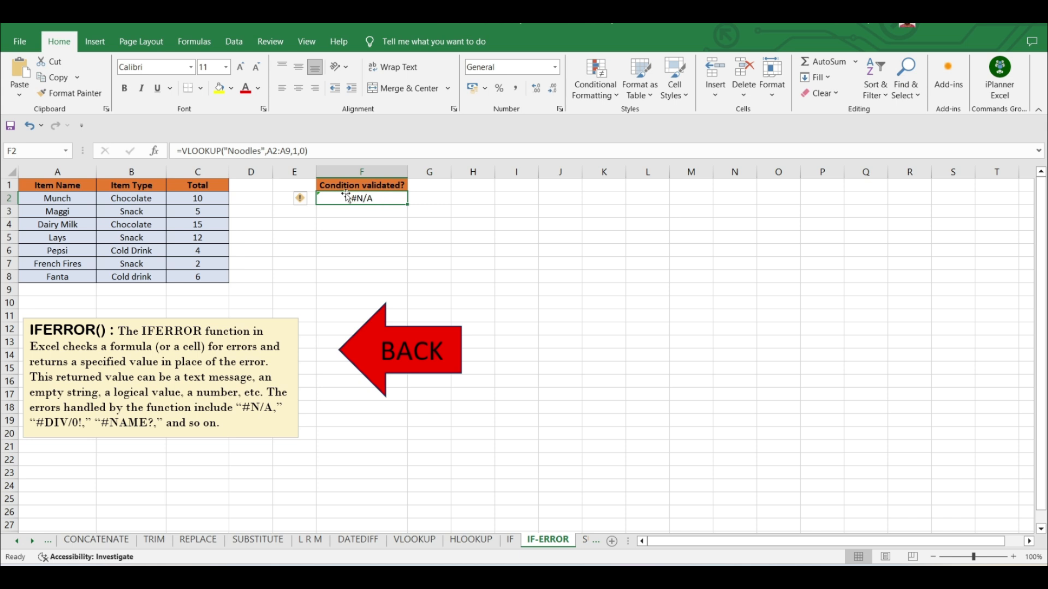
click(184, 150)
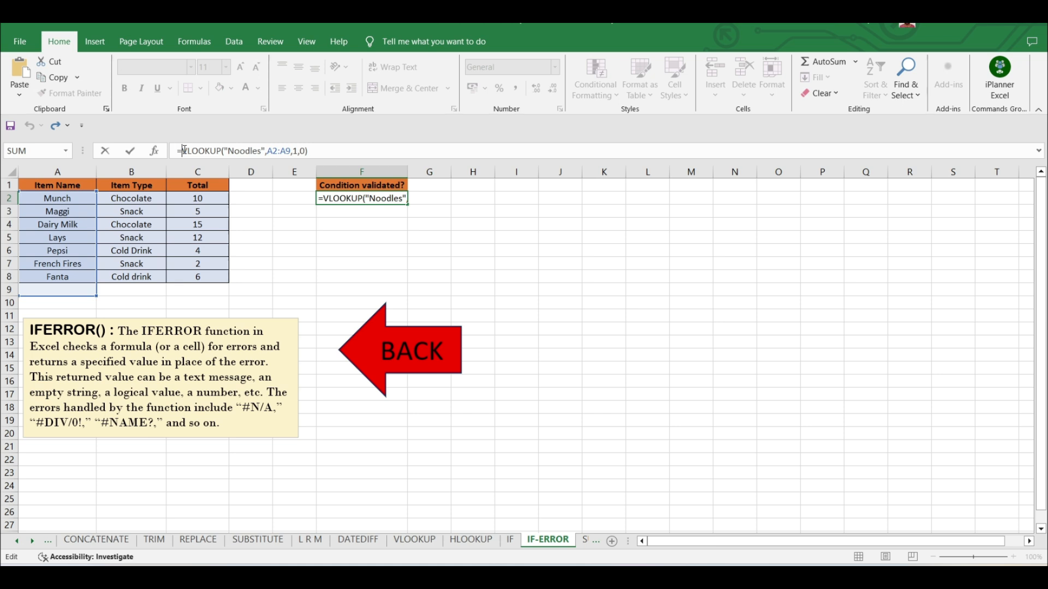
text(iferr)
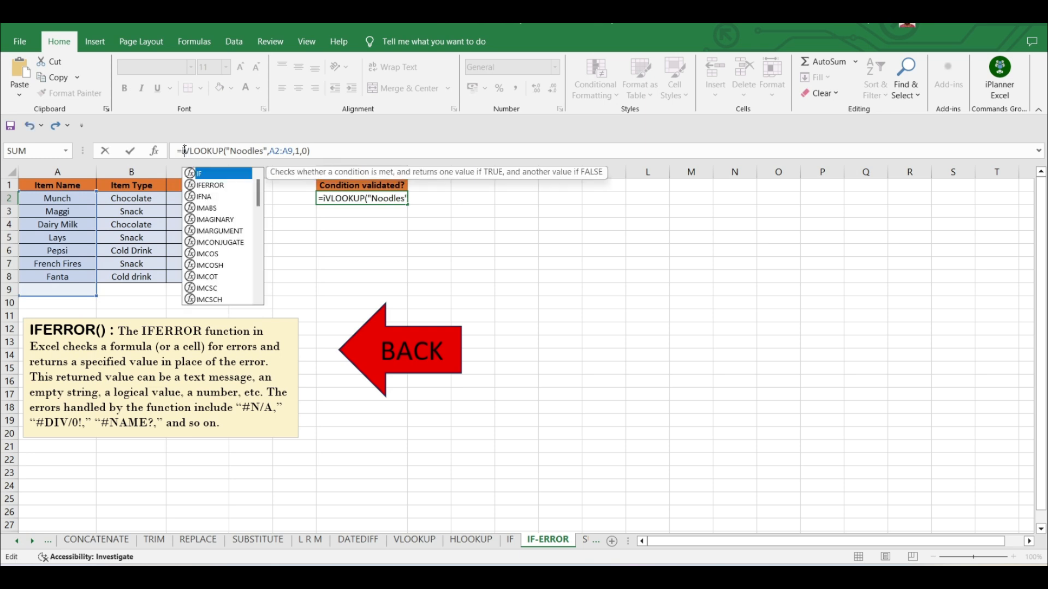
text(or)
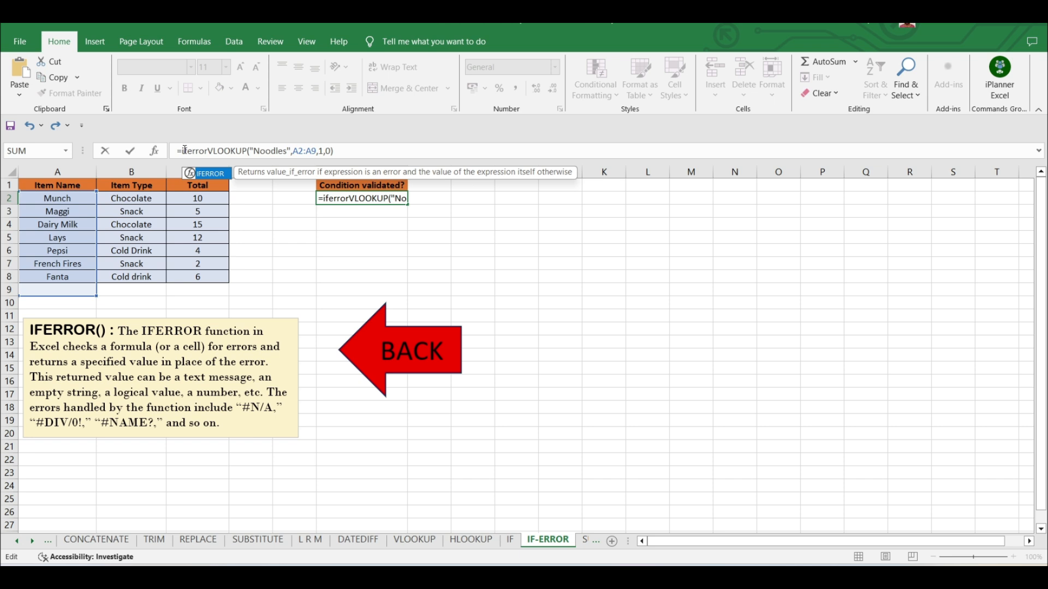
text(()
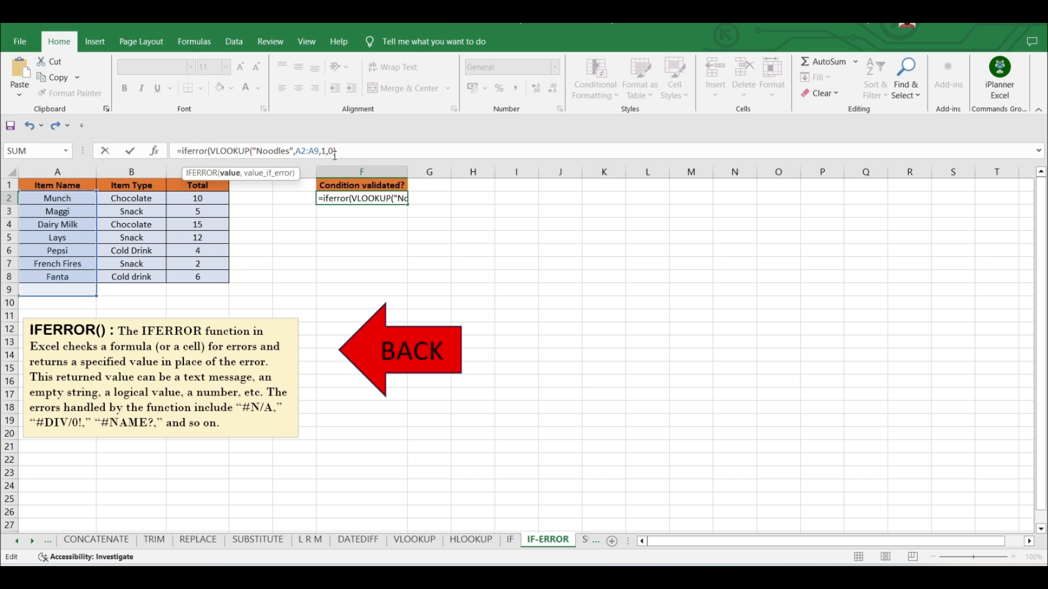
click(347, 152)
text(,)
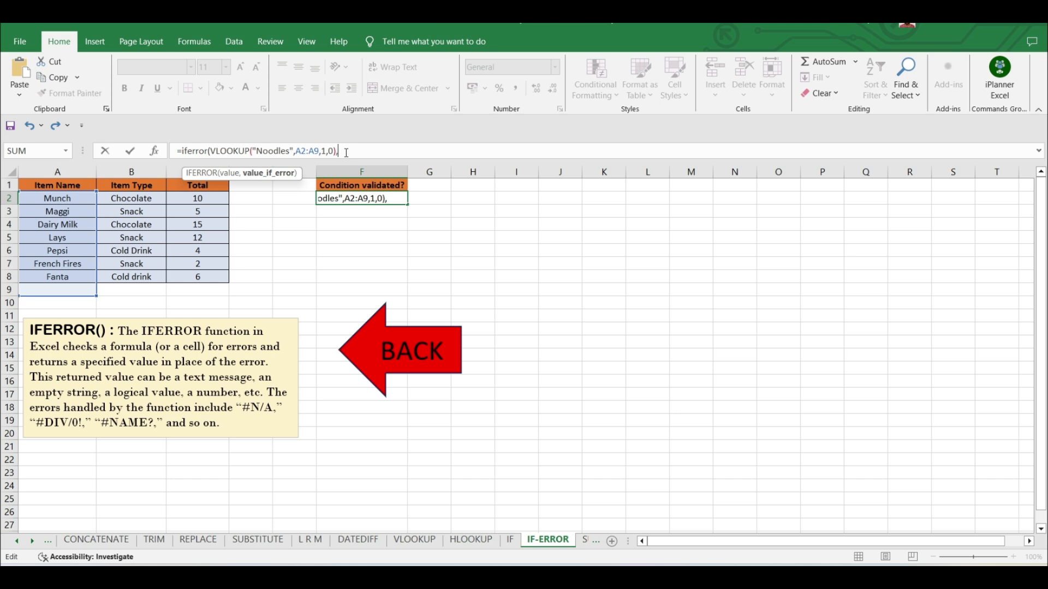
text(")
text(orry, it )
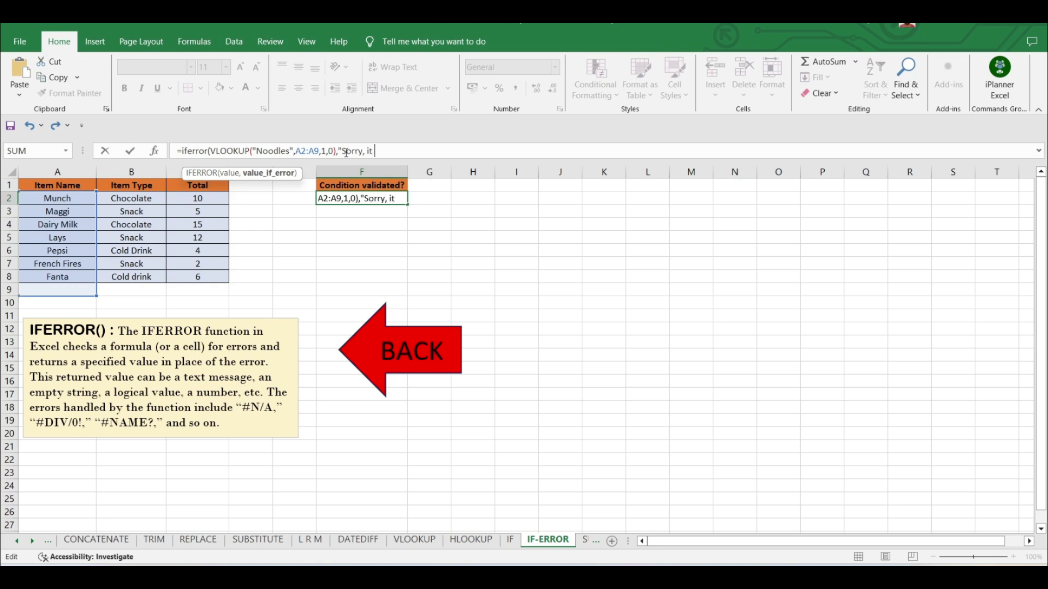
text(is not pres)
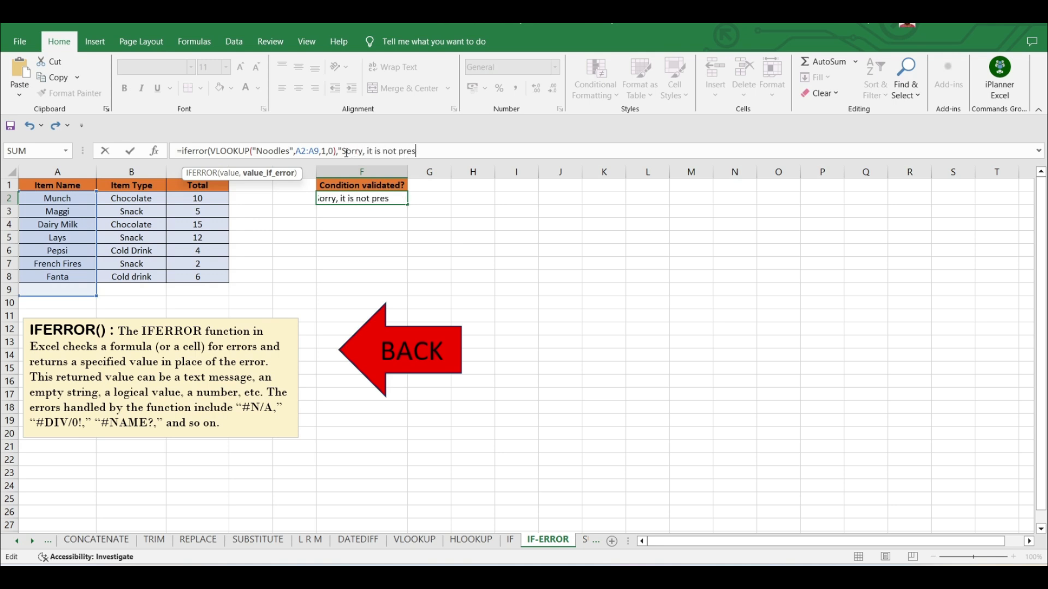
text(ent"))
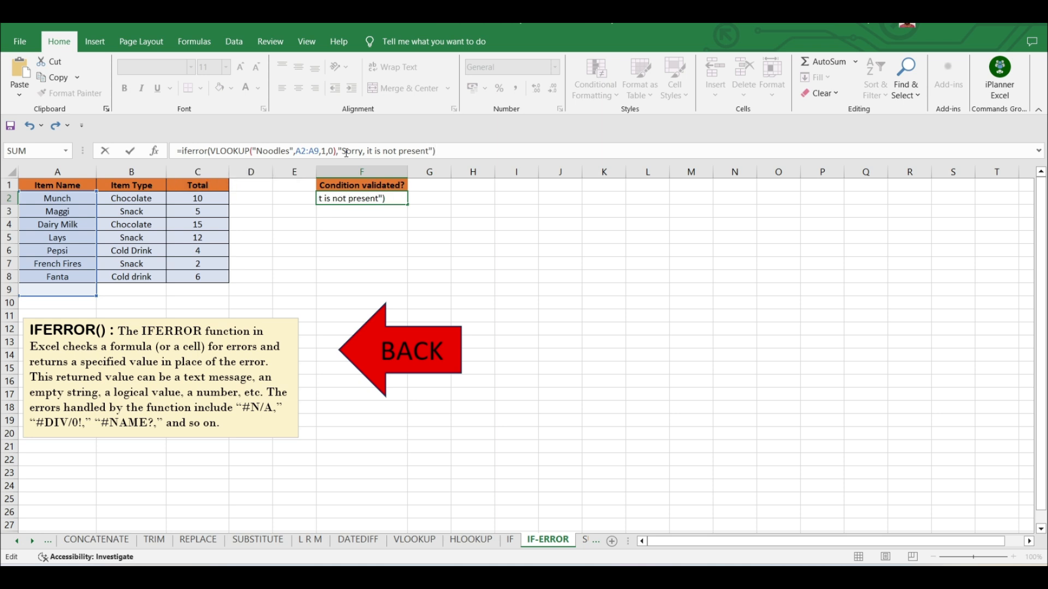
key(Return)
click(348, 200)
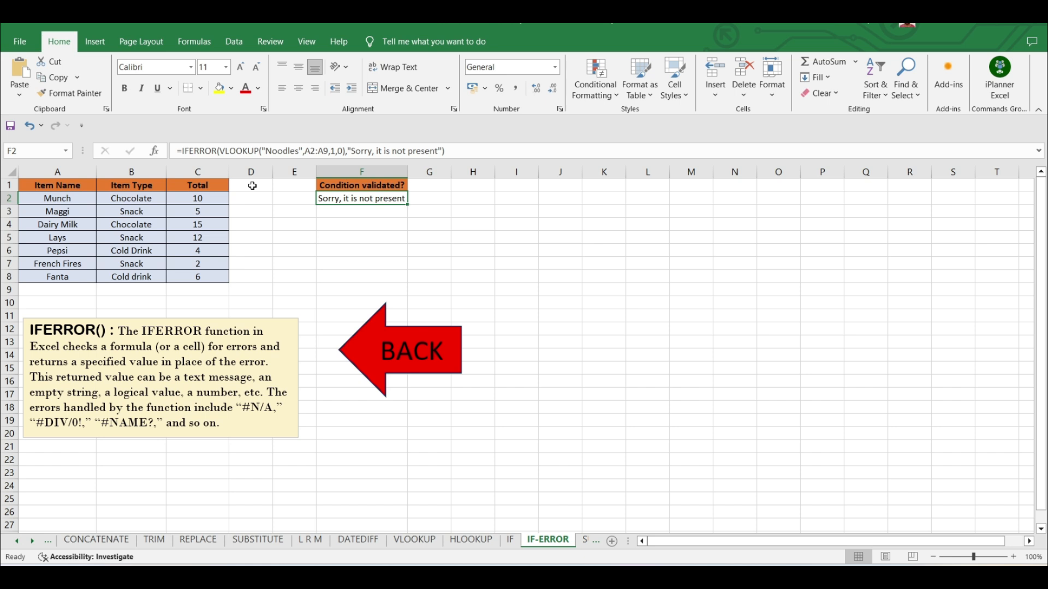
click(374, 370)
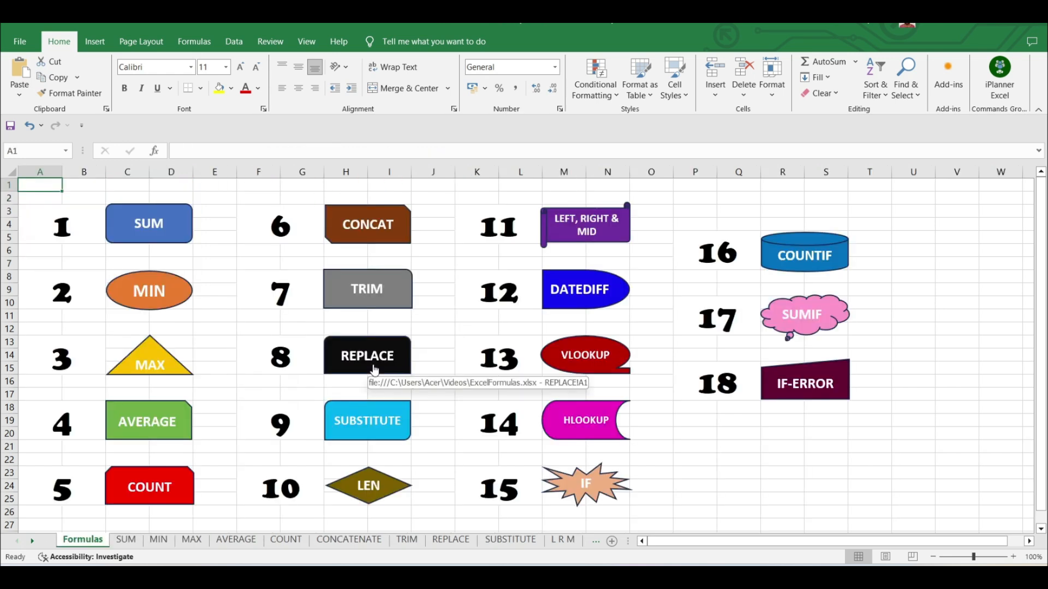